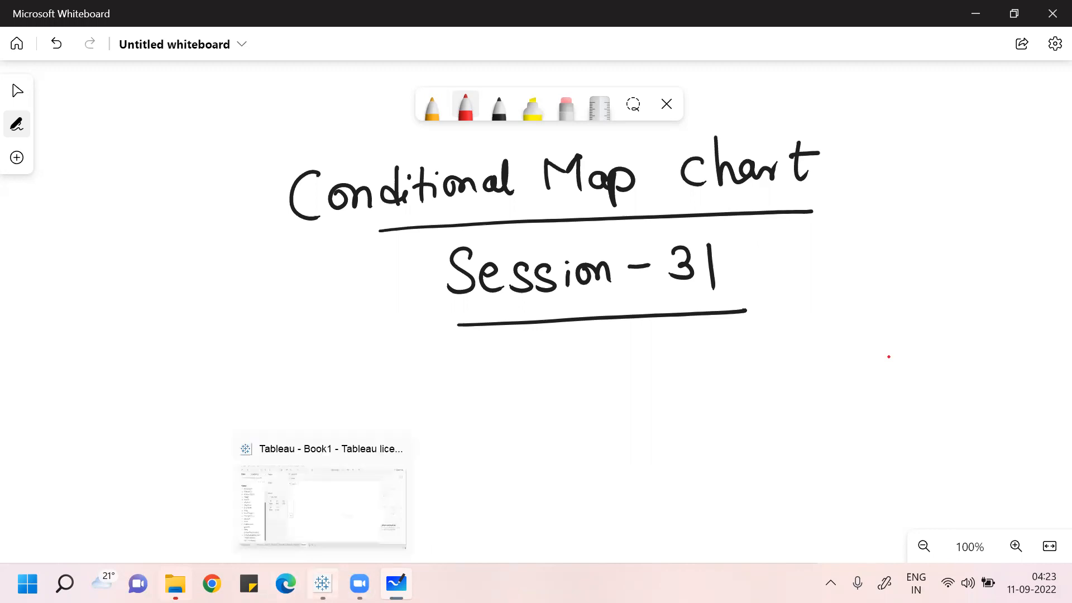
Step: Circle the word Conditional in red in the Microsoft Whiteboard title and add two slanted strokes beneath it
click(323, 584)
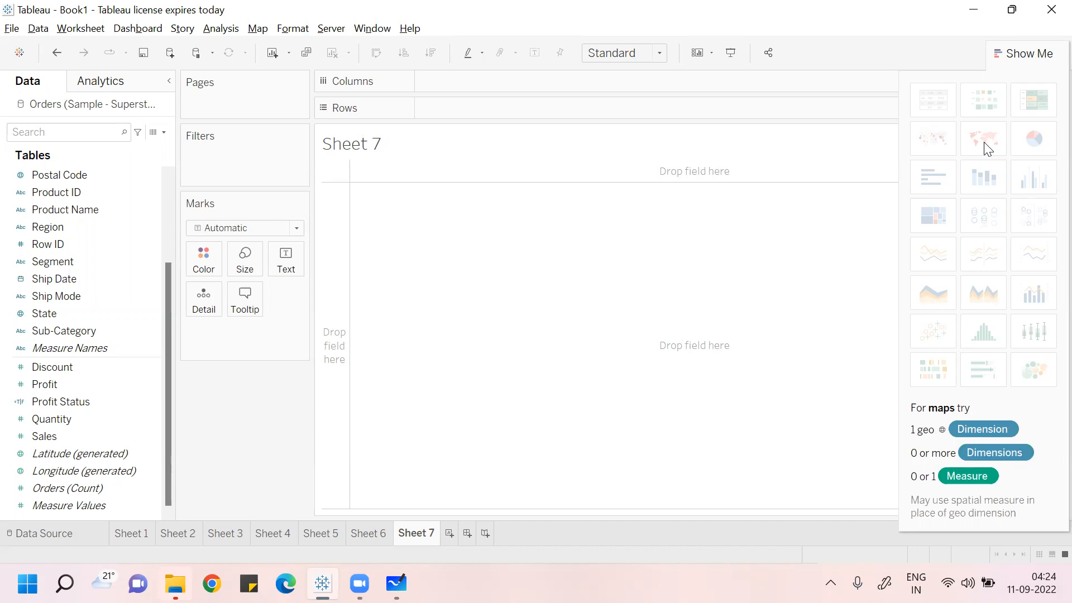
key(alt+Tab)
key(alt+Tab)
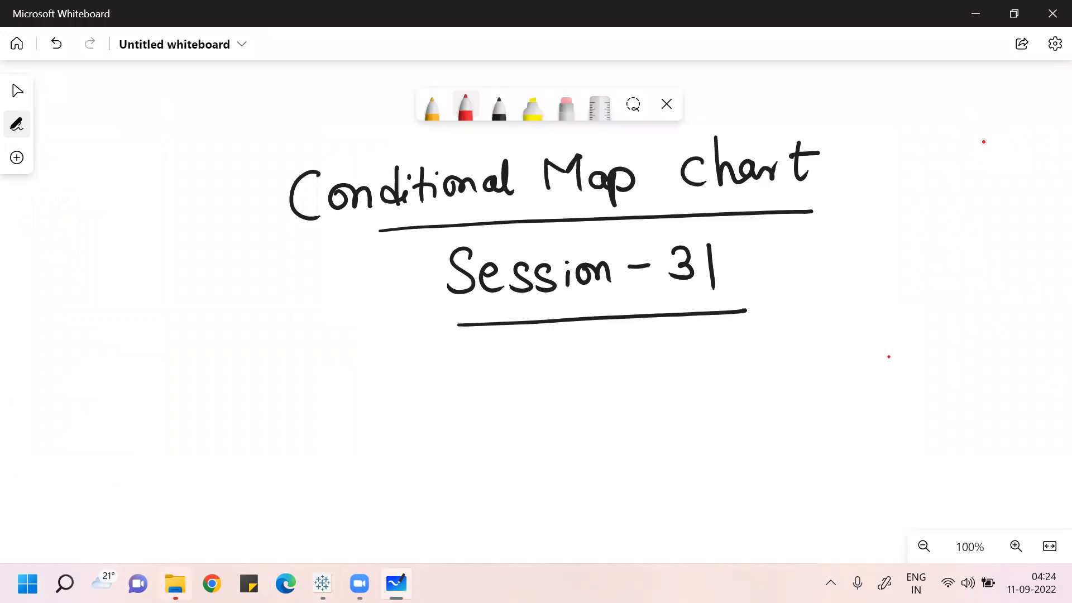
mouse_move(277, 170)
mouse_down()
mouse_move(441, 141)
mouse_move(252, 219)
mouse_move(342, 154)
mouse_up()
mouse_move(318, 263)
mouse_down()
mouse_move(430, 211)
mouse_move(454, 215)
mouse_up()
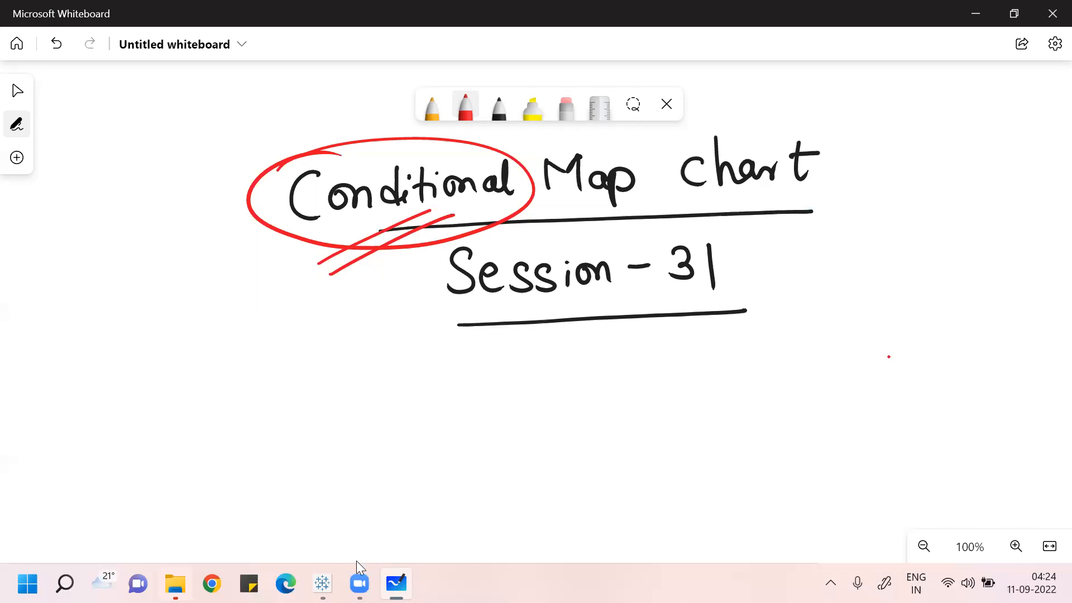
Step: Switch to Tableau and rename Sheet 7 as Conditional Map
click(322, 584)
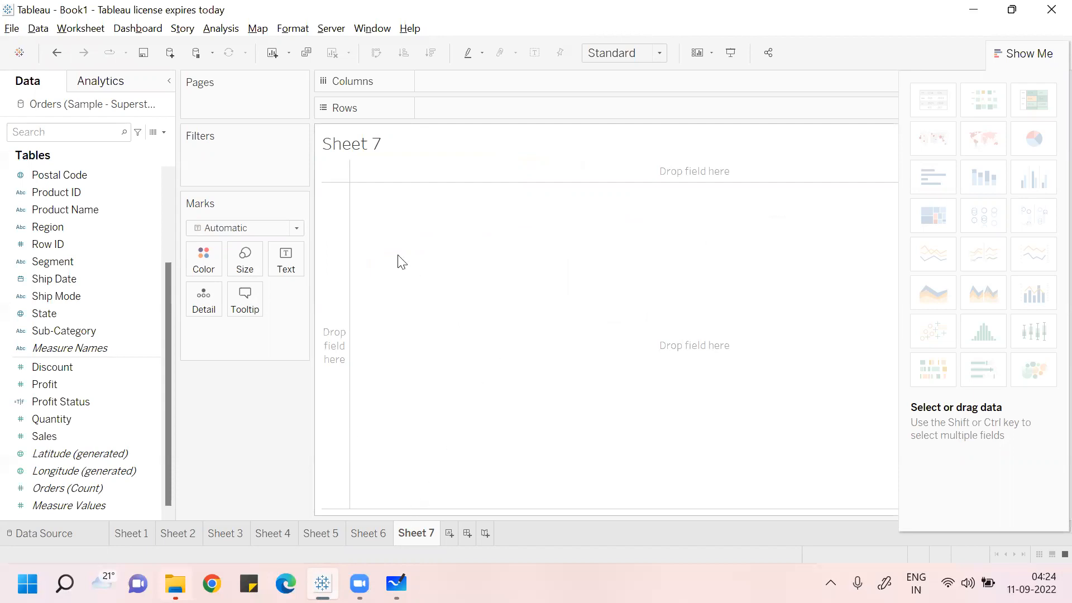
double_click(419, 532)
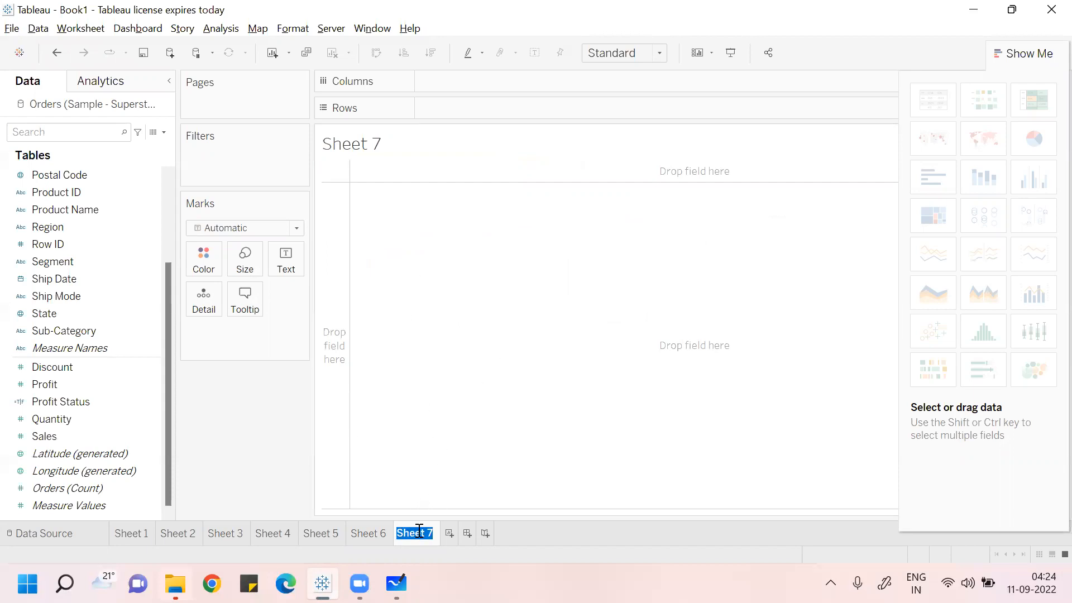
text(Conditional Map)
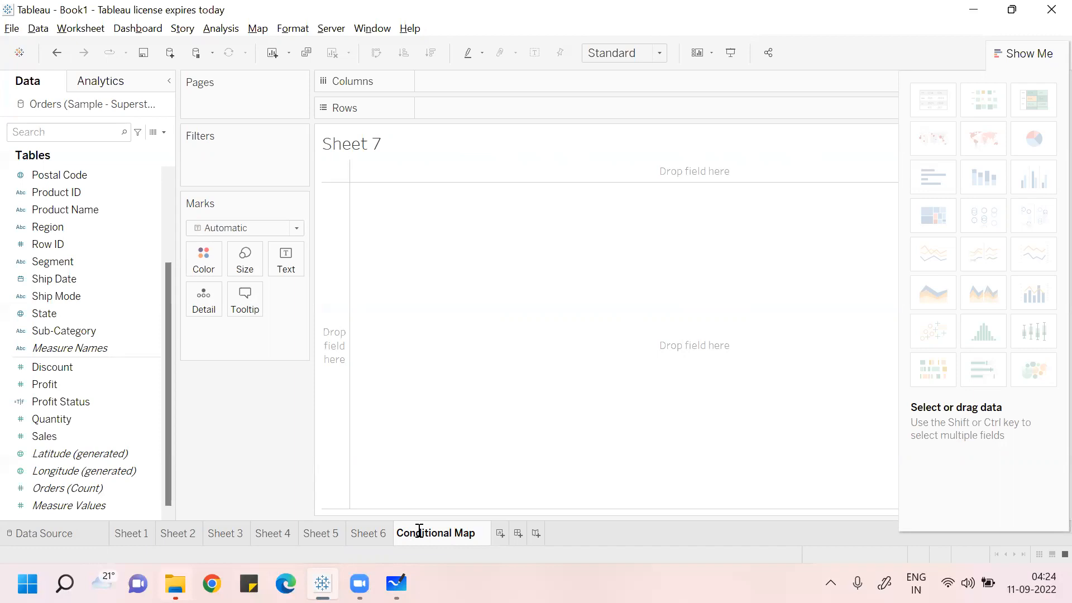
key(Return)
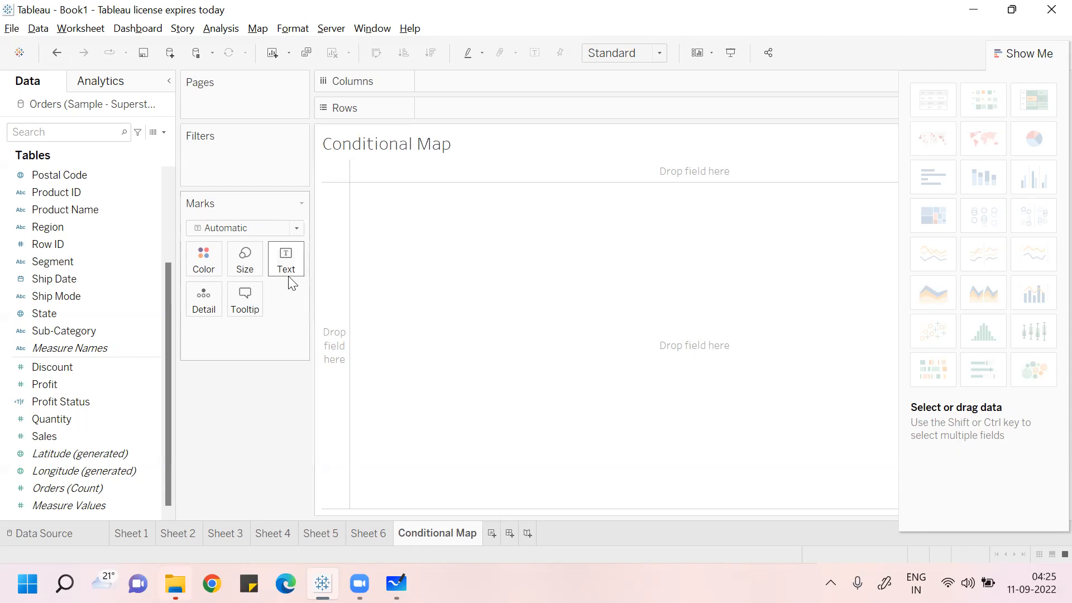
Step: Create a filled map of Profit by State and close the chart suggestions
click(79, 313)
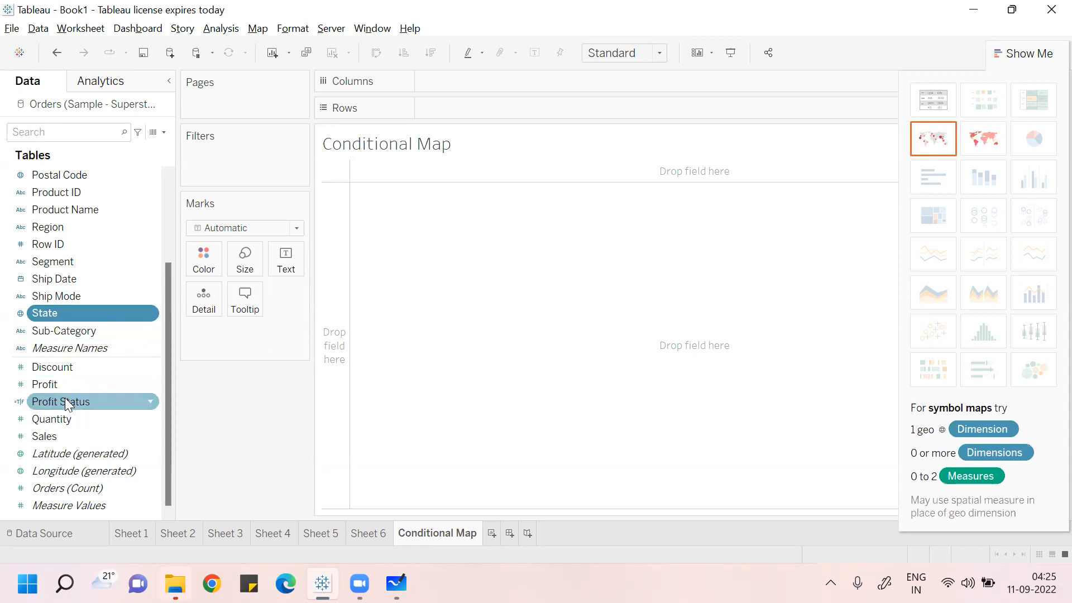
ctrl+click(78, 386)
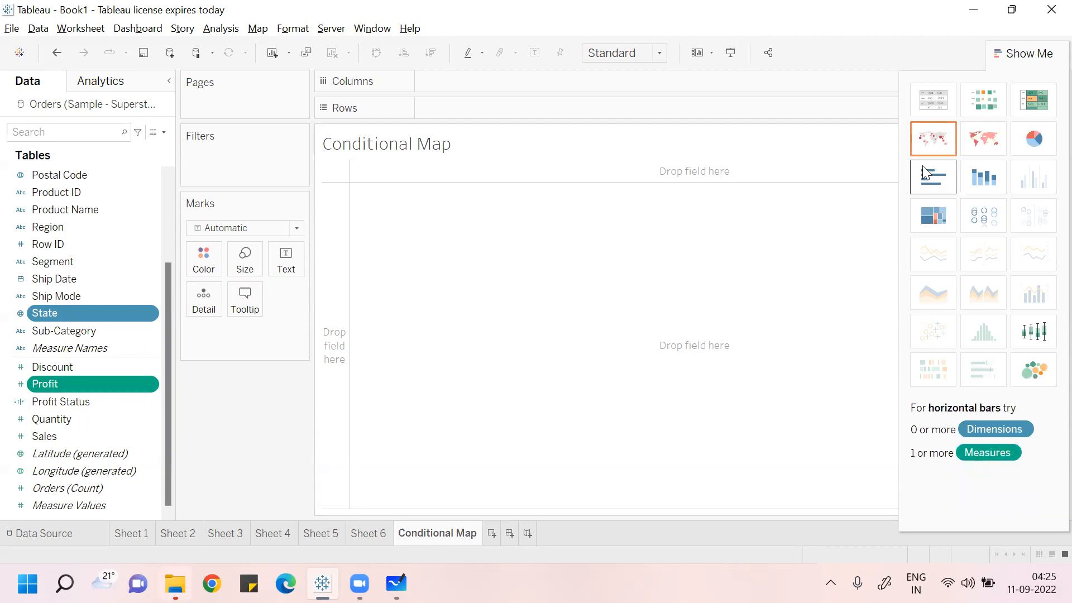
click(985, 143)
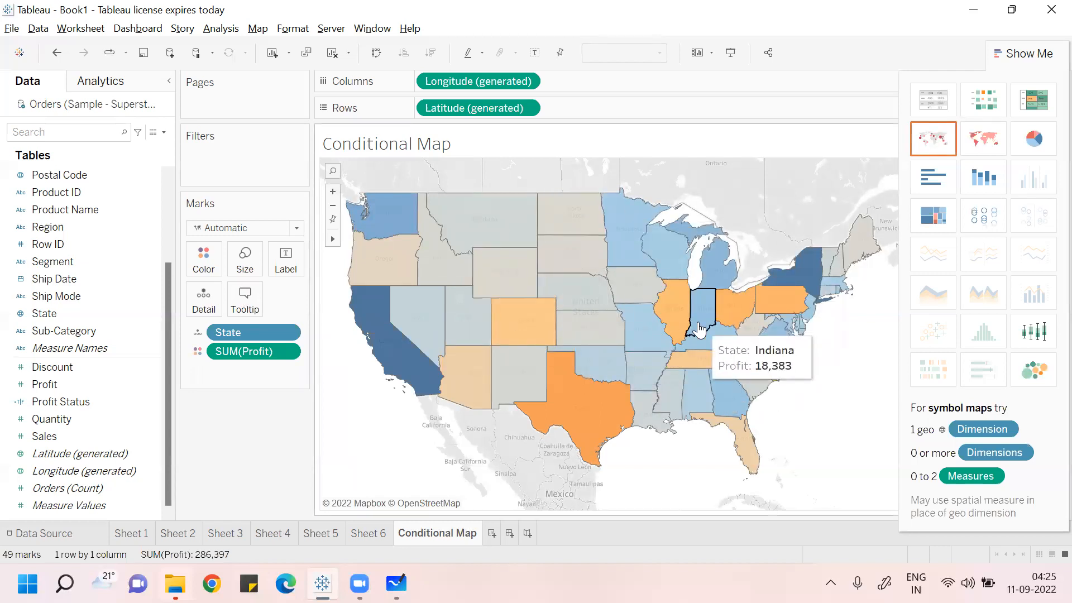
click(1015, 57)
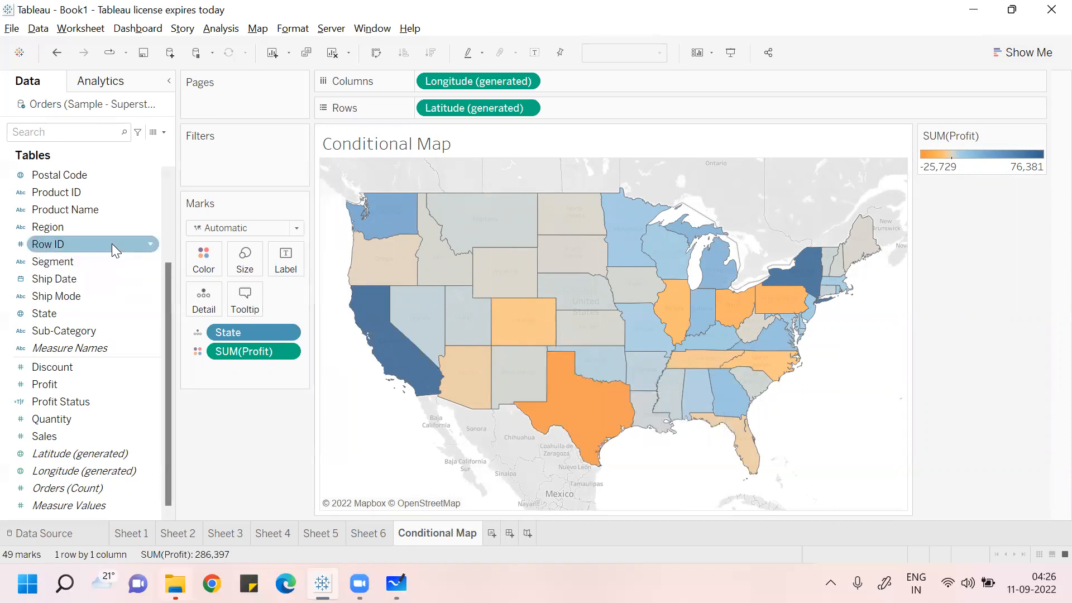
Step: Label the map with the State names and change the mark type to Text
drag(68, 313, 302, 270)
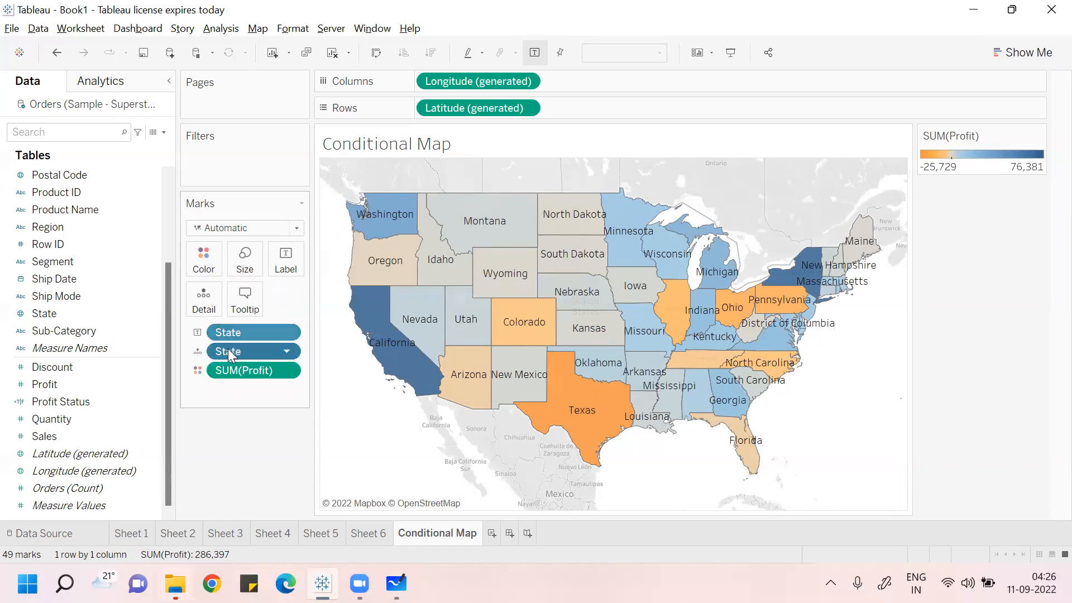
drag(254, 326, 291, 267)
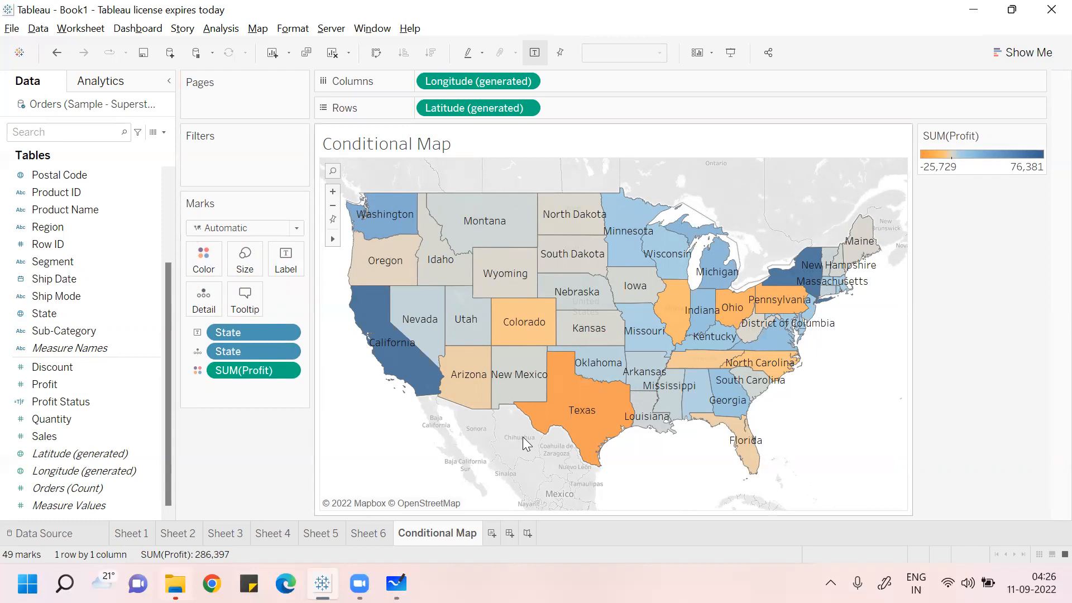
click(296, 229)
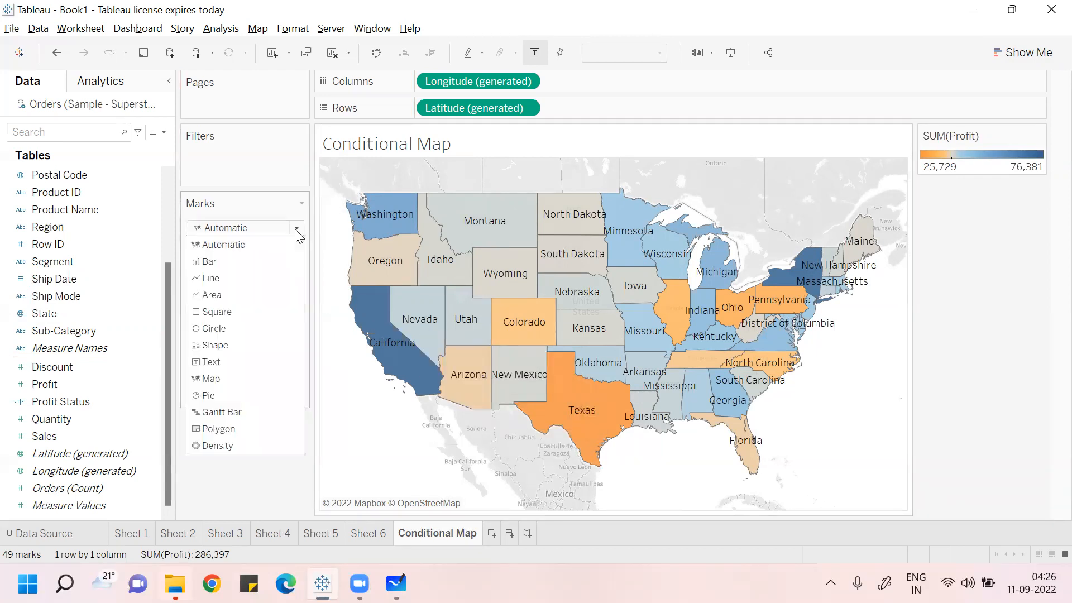
click(237, 362)
mouse_move(624, 354)
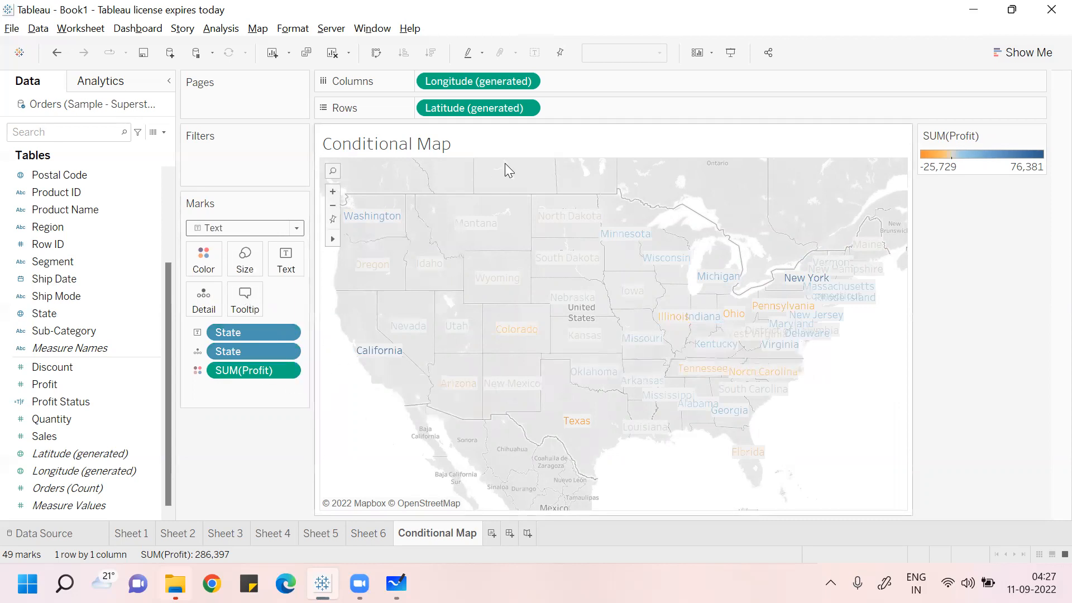
Step: Remove the generated Latitude and Longitude fields from the view and enlarge the state-name text to nearly the maximum size
drag(481, 108, 160, 342)
drag(477, 81, 32, 477)
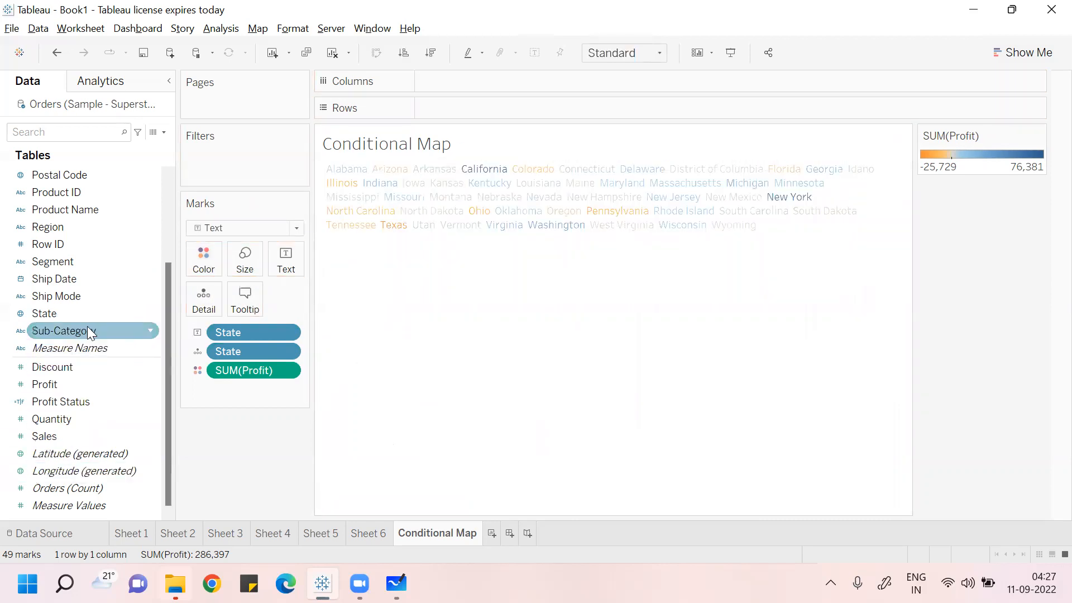
click(69, 311)
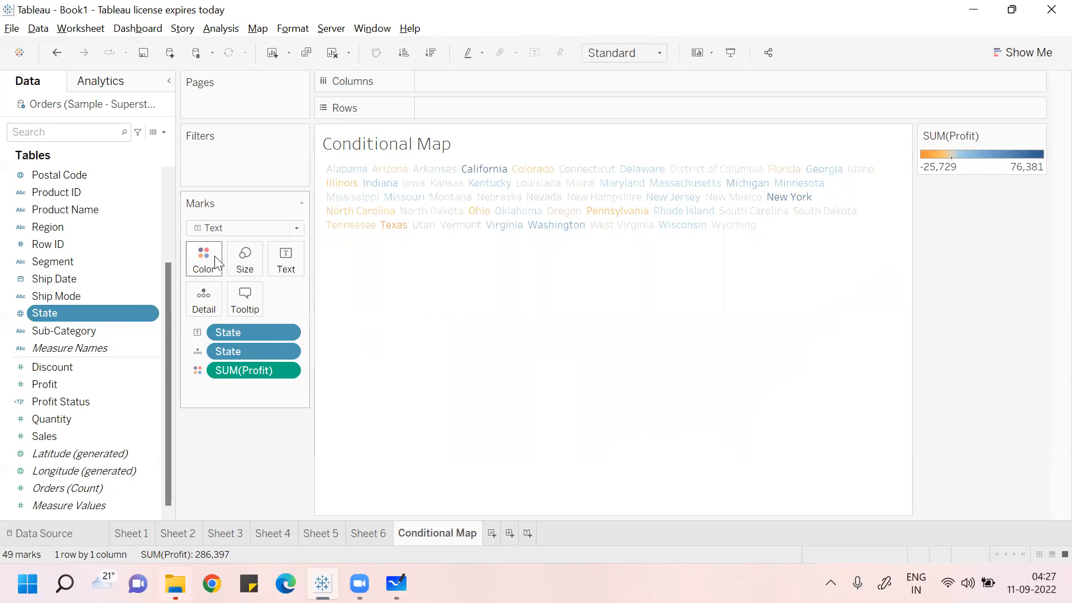
click(245, 257)
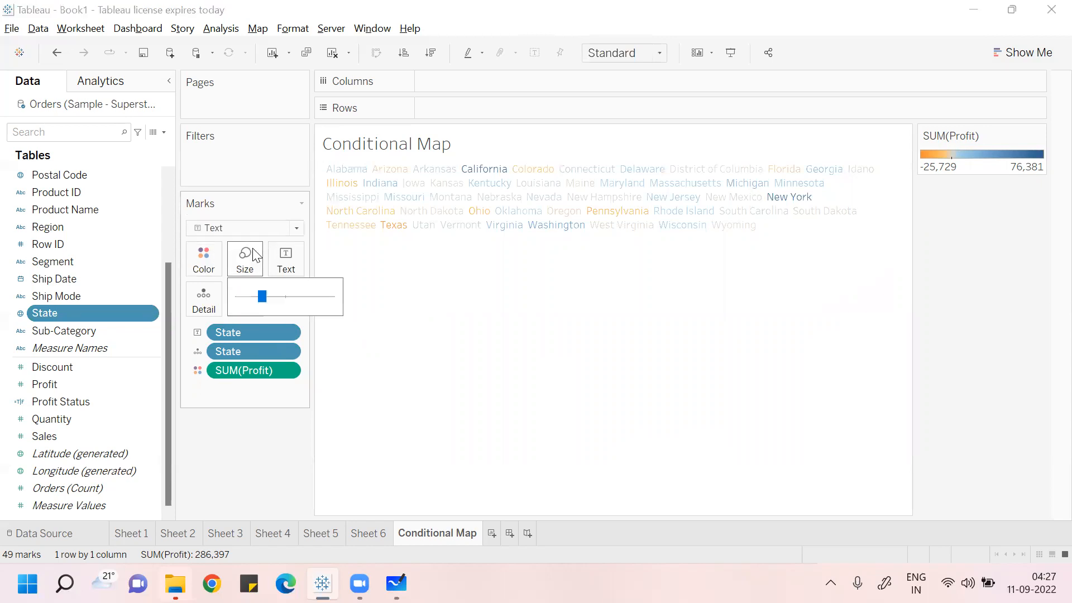
click(302, 297)
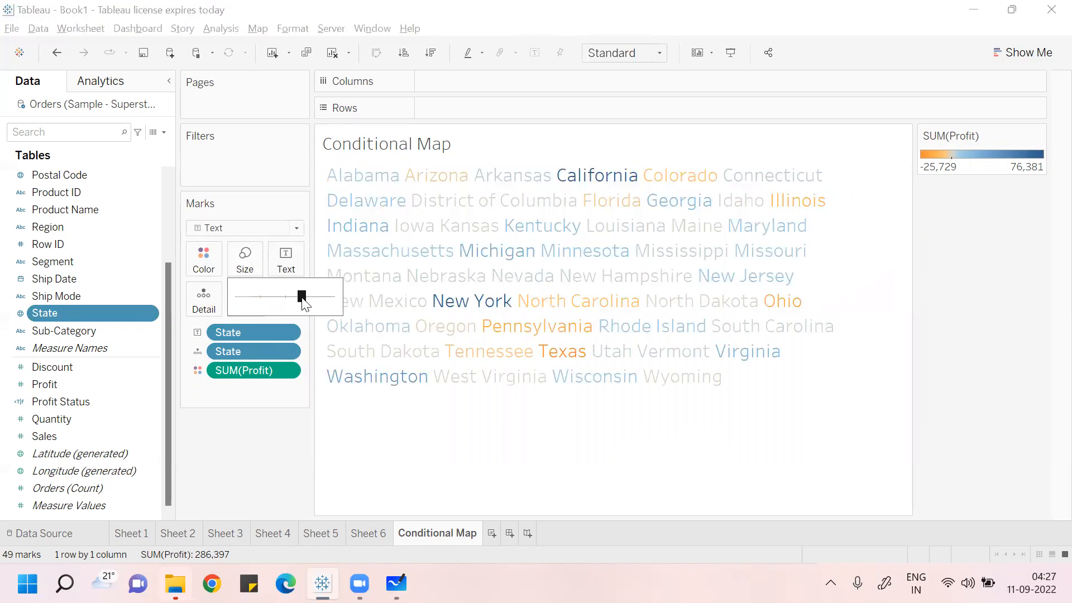
click(319, 300)
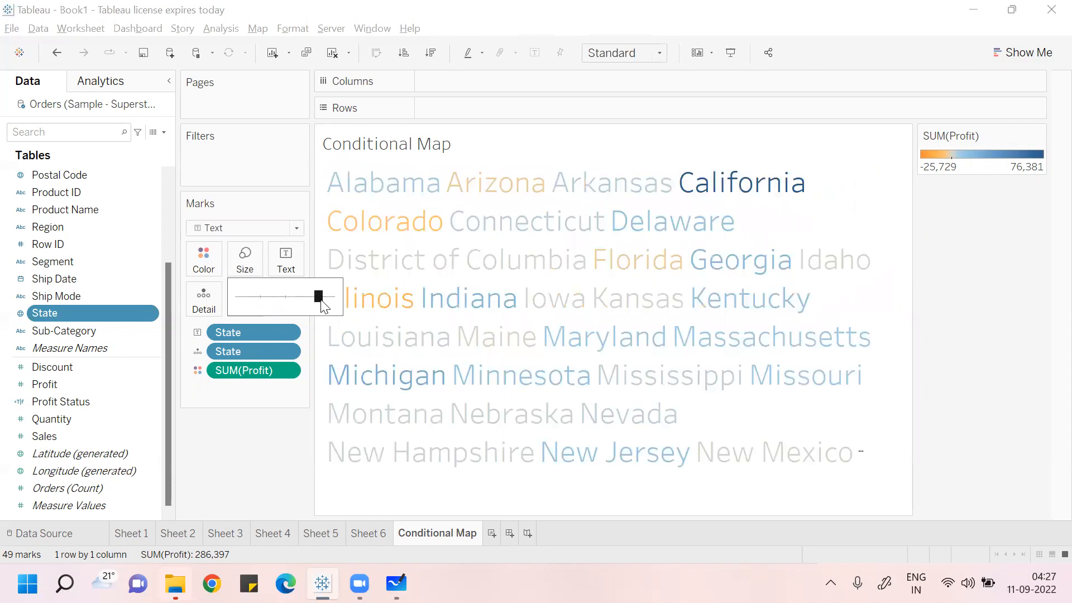
drag(322, 302, 324, 302)
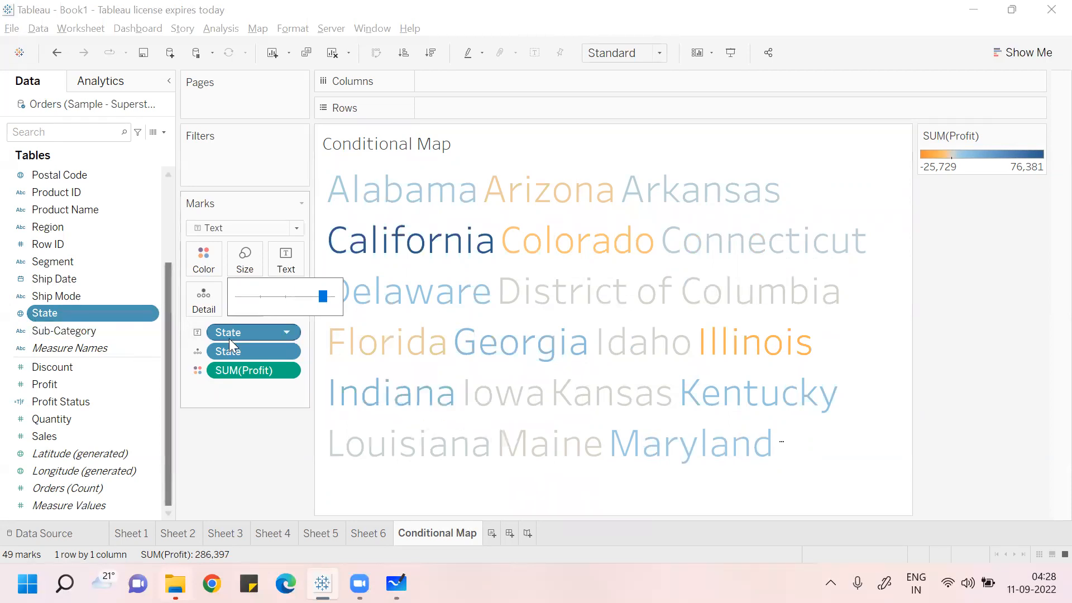
Step: Clear the sheet by removing both State fields and SUM(Profit) from the marks
drag(235, 332, 58, 413)
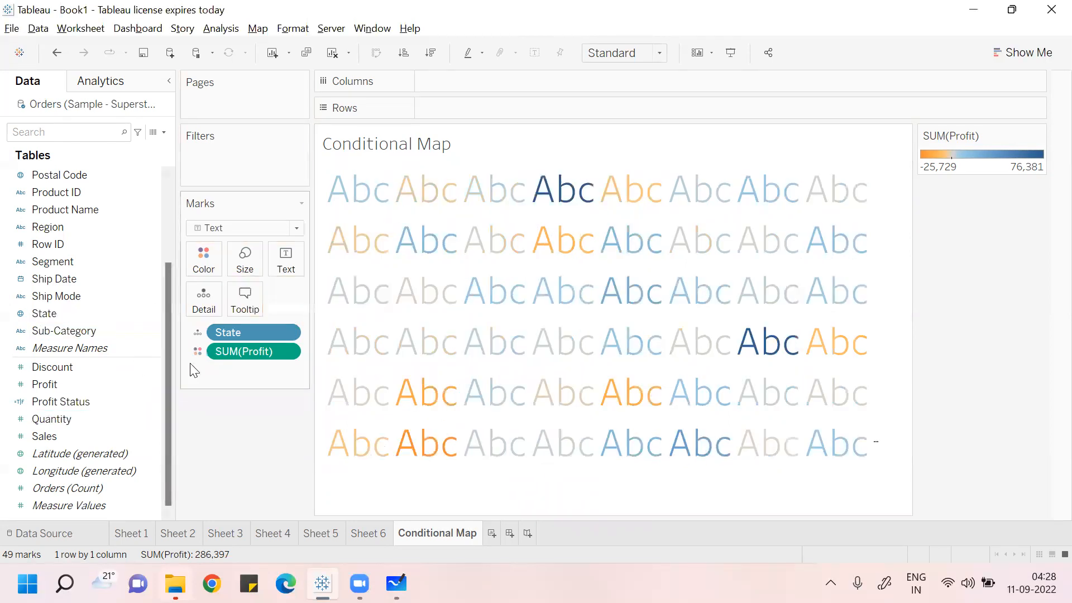
drag(245, 331, 113, 395)
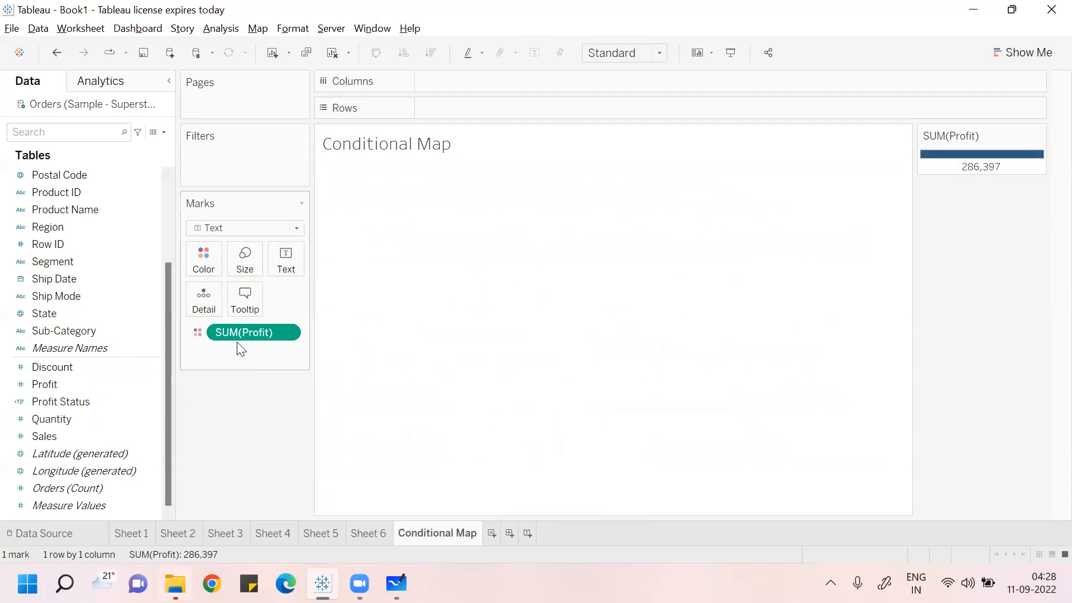
drag(238, 334, 94, 401)
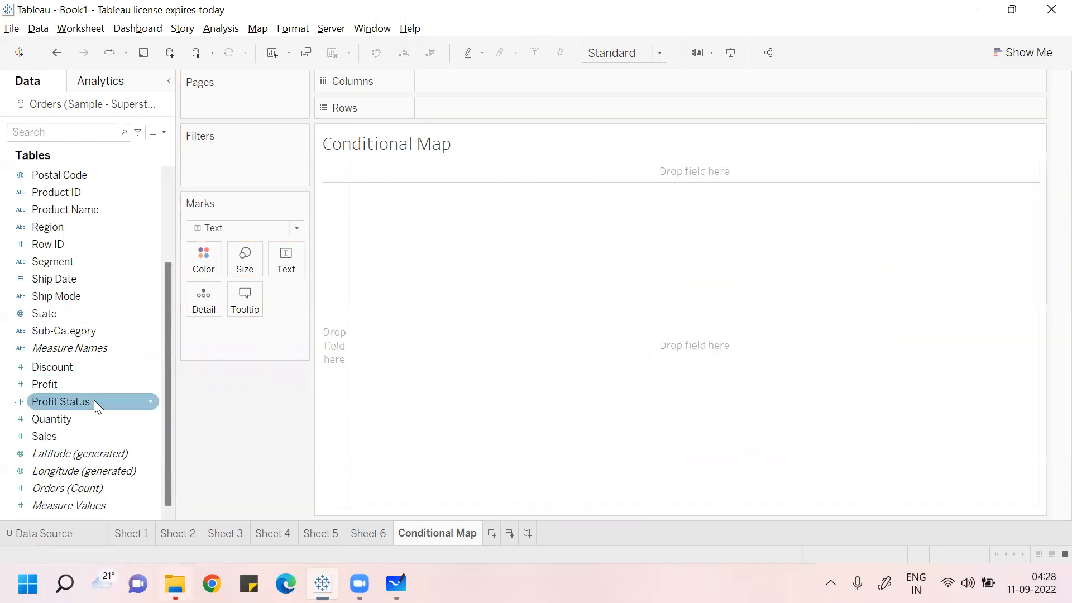
Step: Create a filled map of Sales by State
click(86, 315)
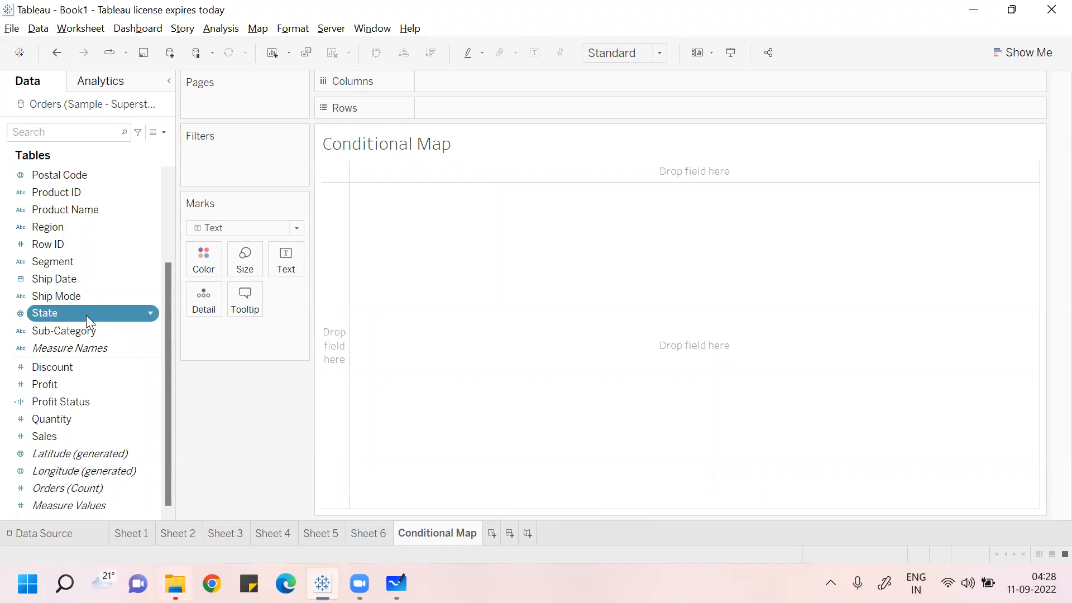
ctrl+click(47, 440)
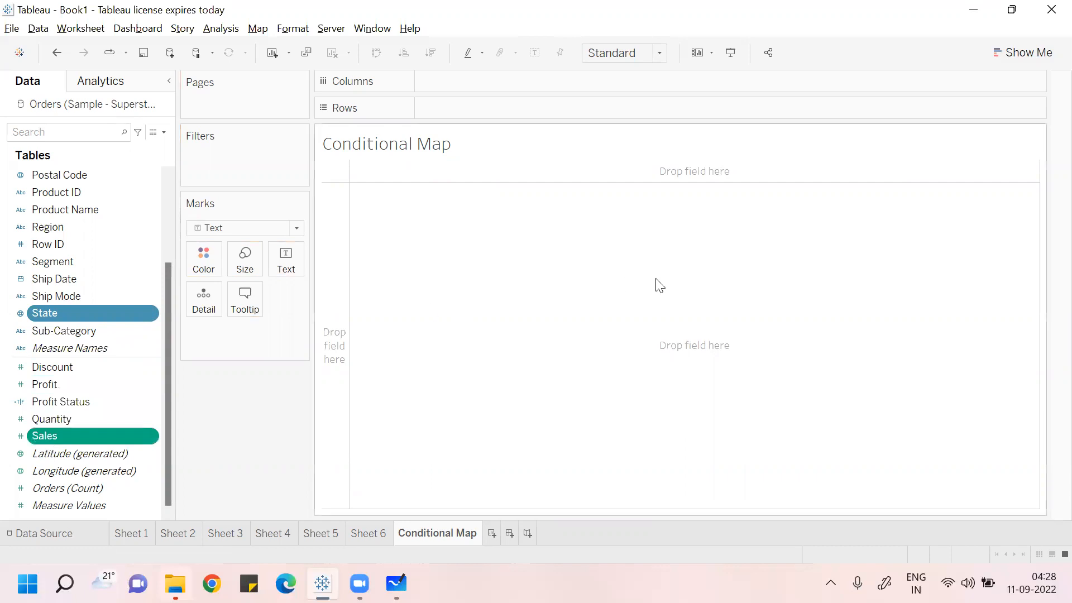
click(1035, 54)
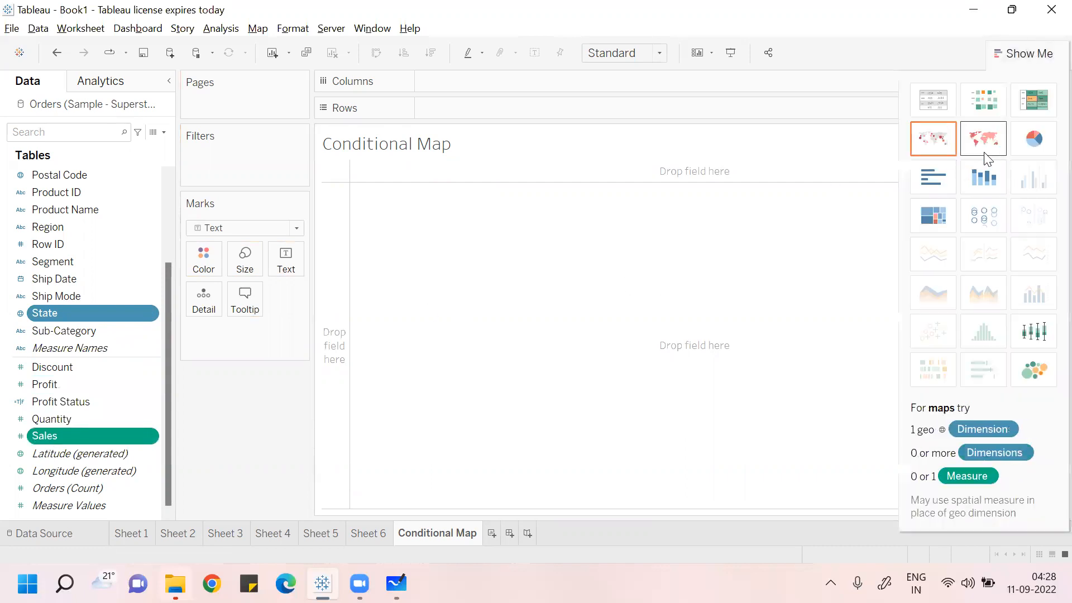
click(984, 145)
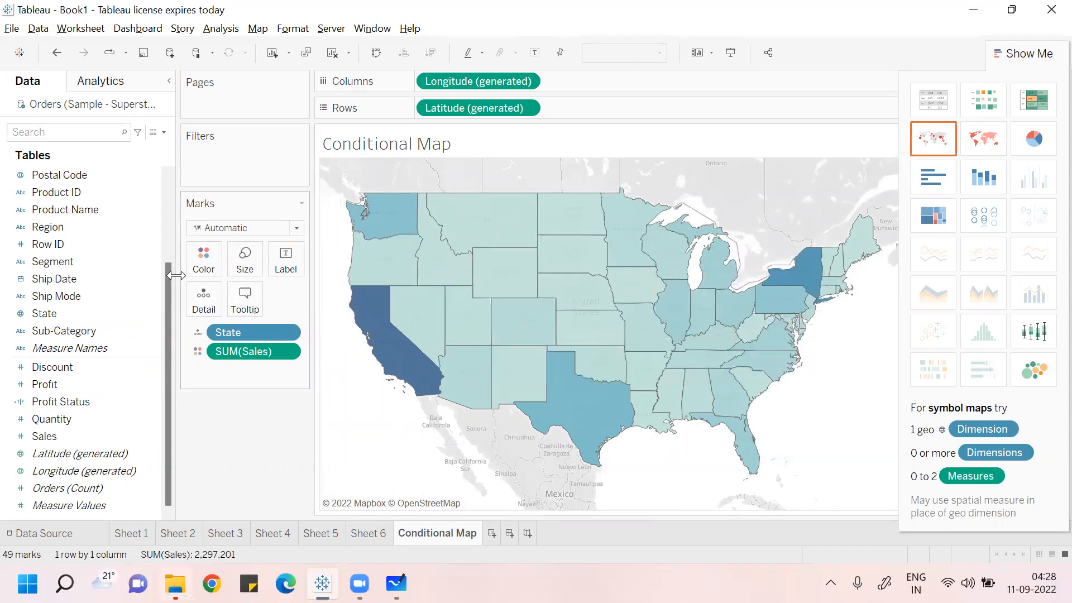
Step: Change the Sales colour scale to a custom sequential palette in orange #ffaa00 and apply it to the map
click(203, 260)
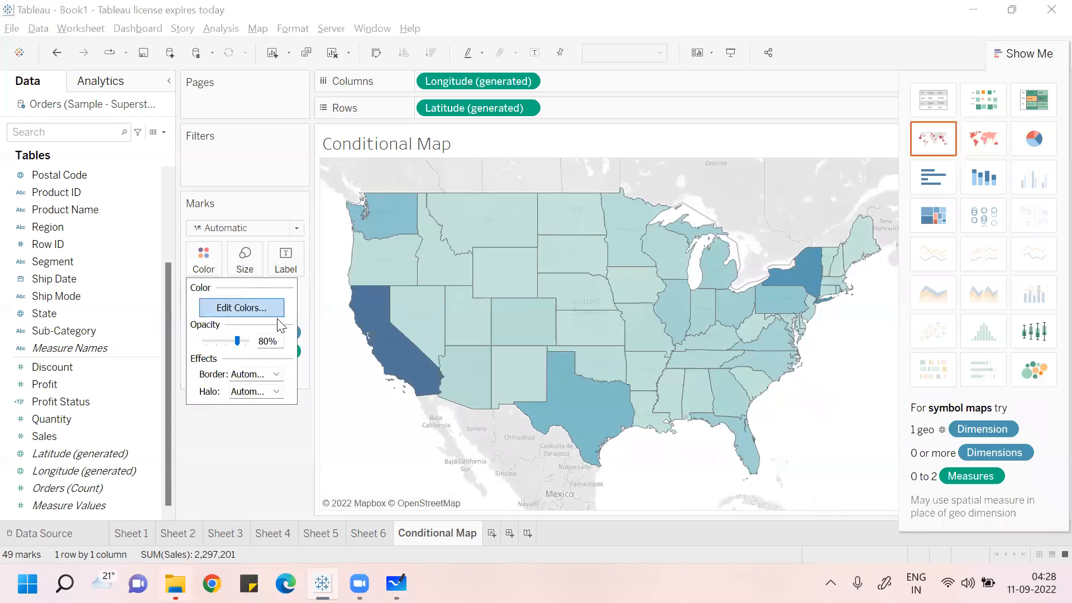
click(255, 311)
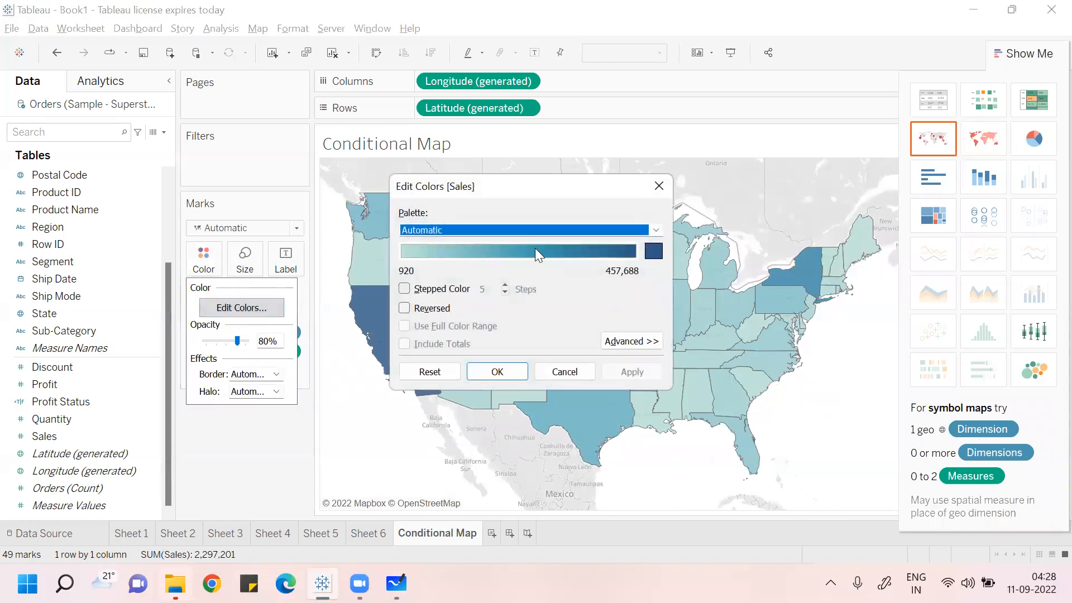
click(648, 253)
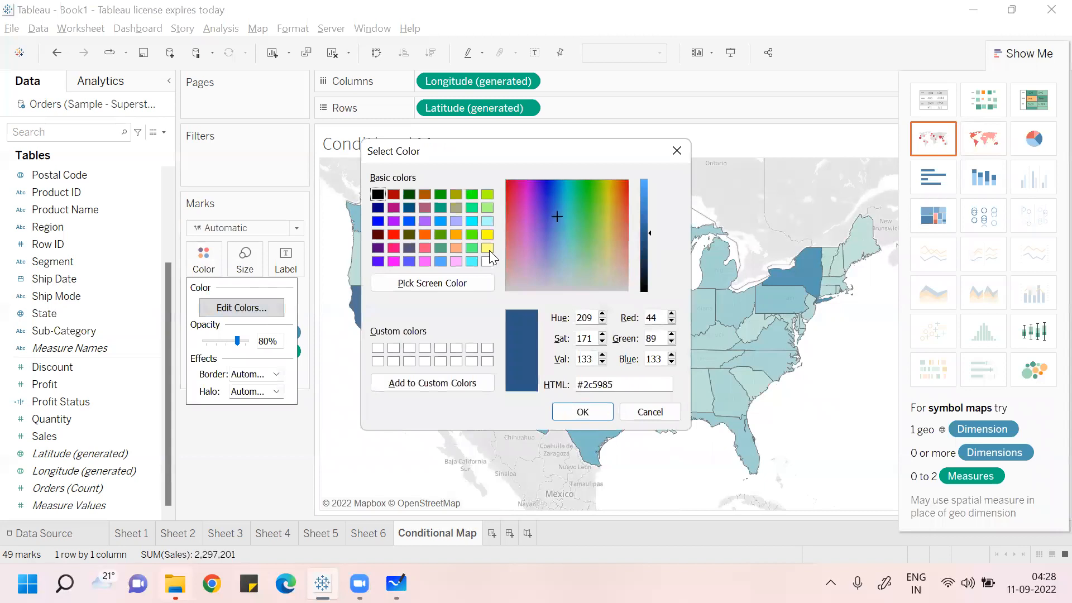
click(455, 235)
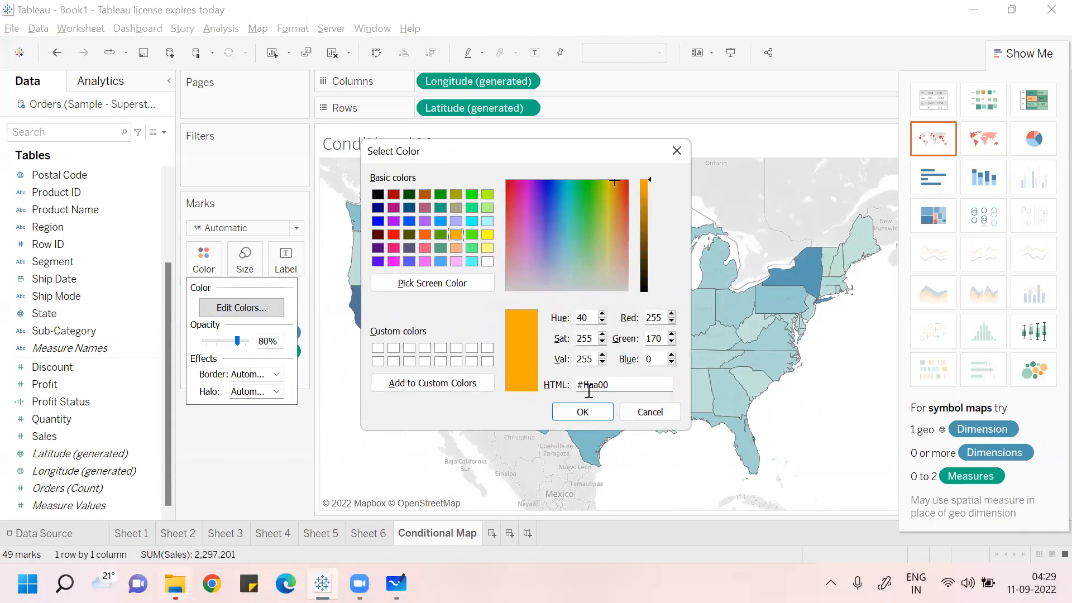
click(582, 412)
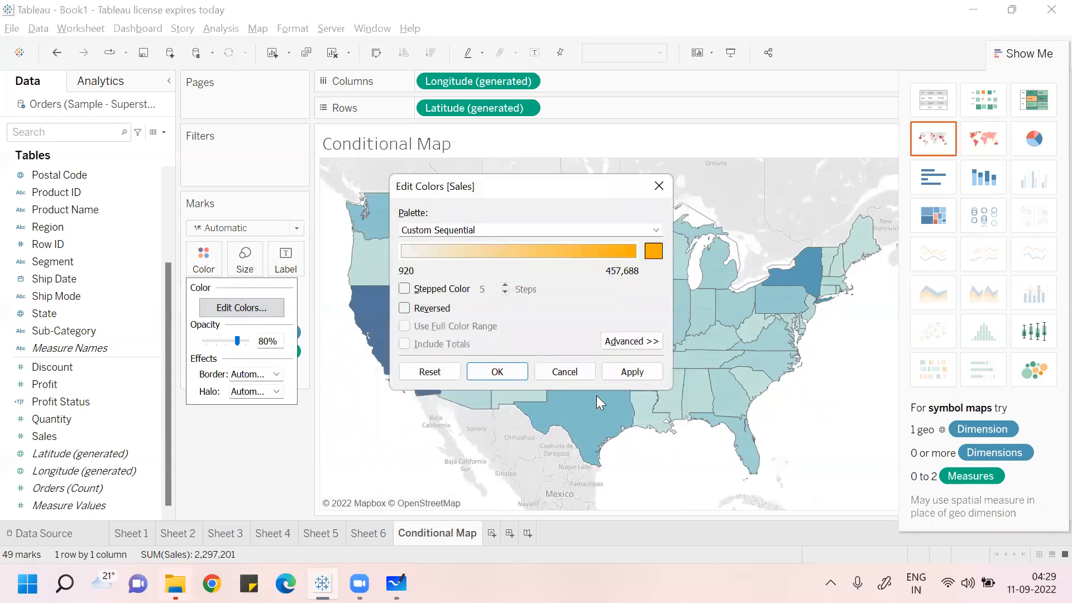
click(642, 369)
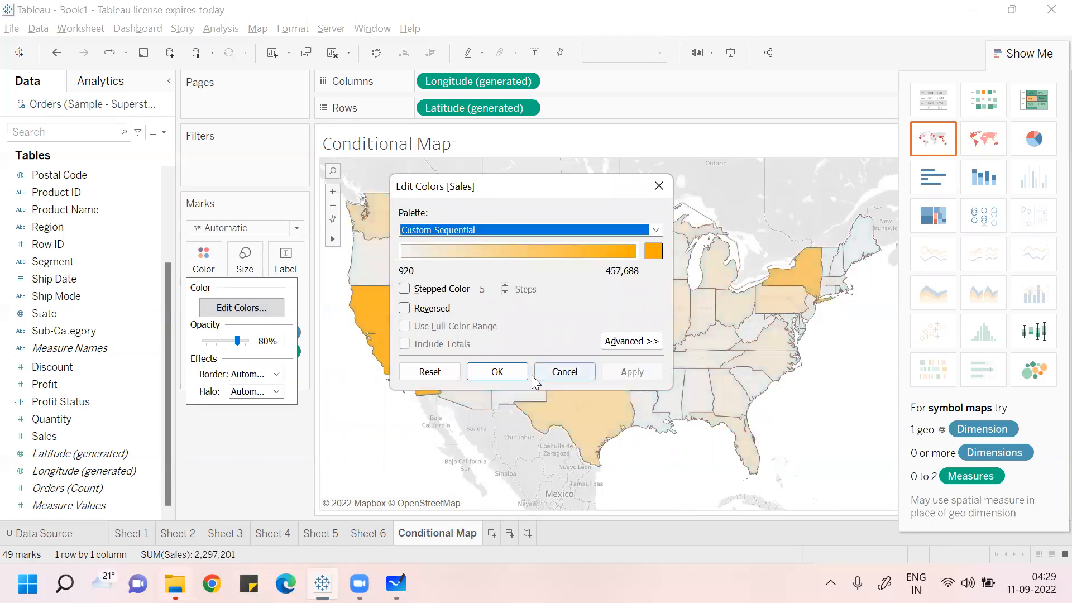
click(497, 371)
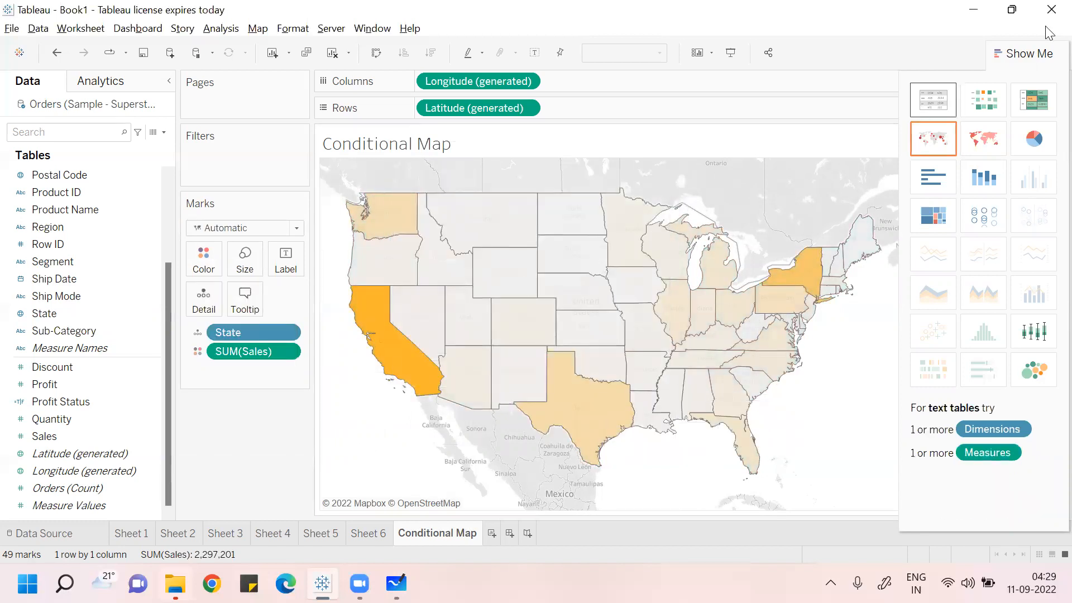
Step: Label the filled Sales map with the State names and view the chart in presentation mode
click(1029, 56)
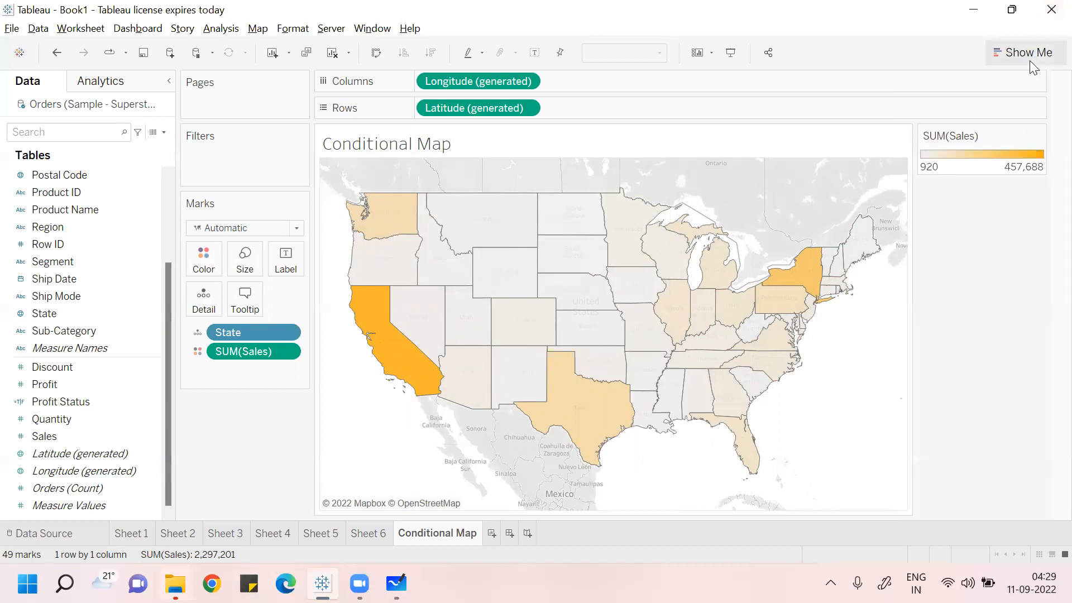
drag(44, 314, 274, 266)
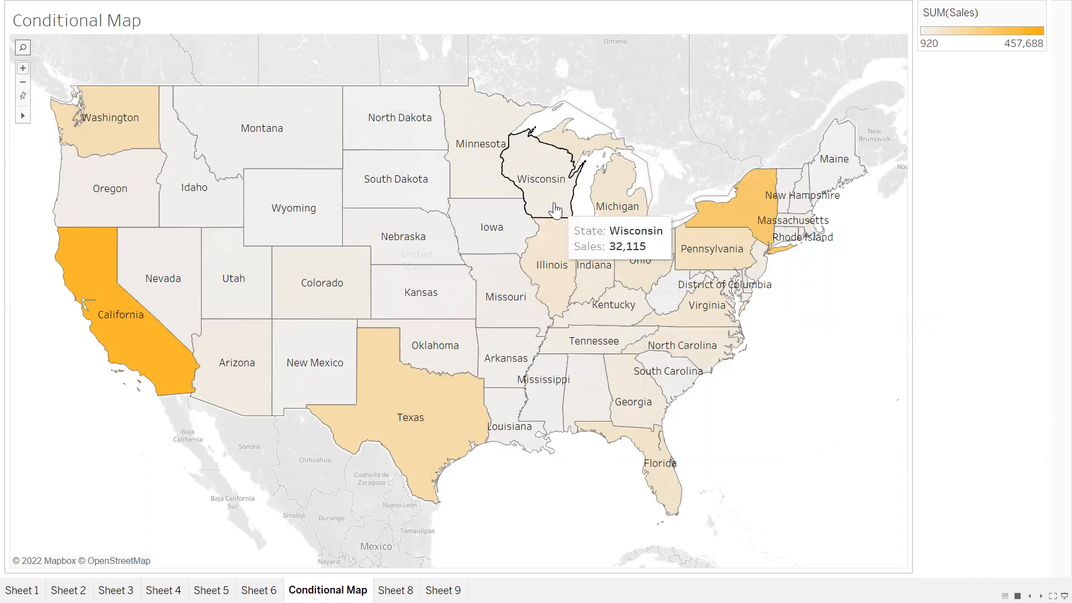
key(Escape)
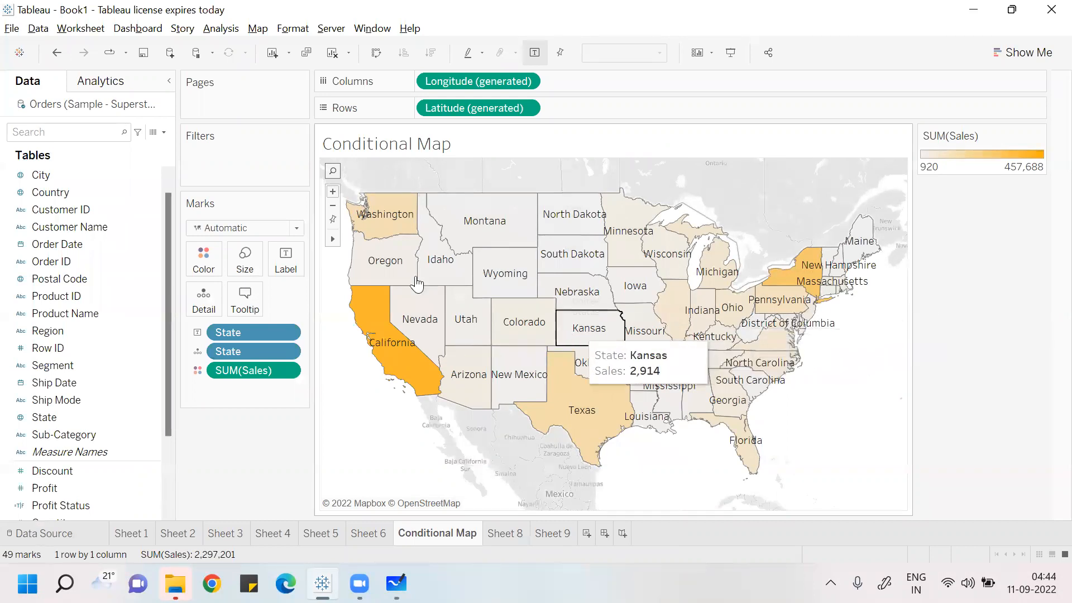
Step: Try the Line mark type on the map and set the marks back to Map
click(296, 231)
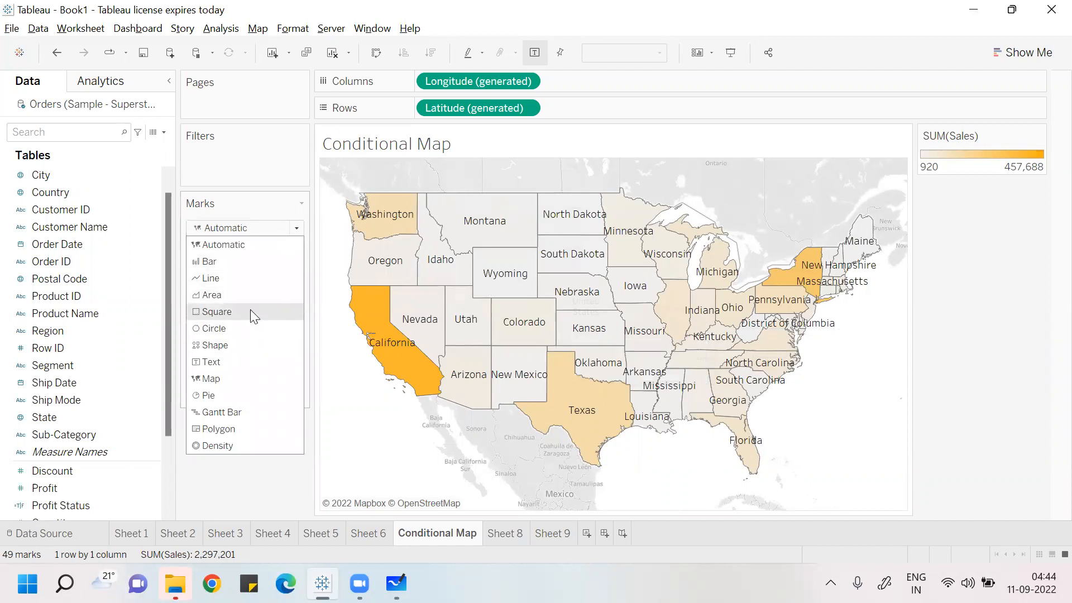
click(247, 277)
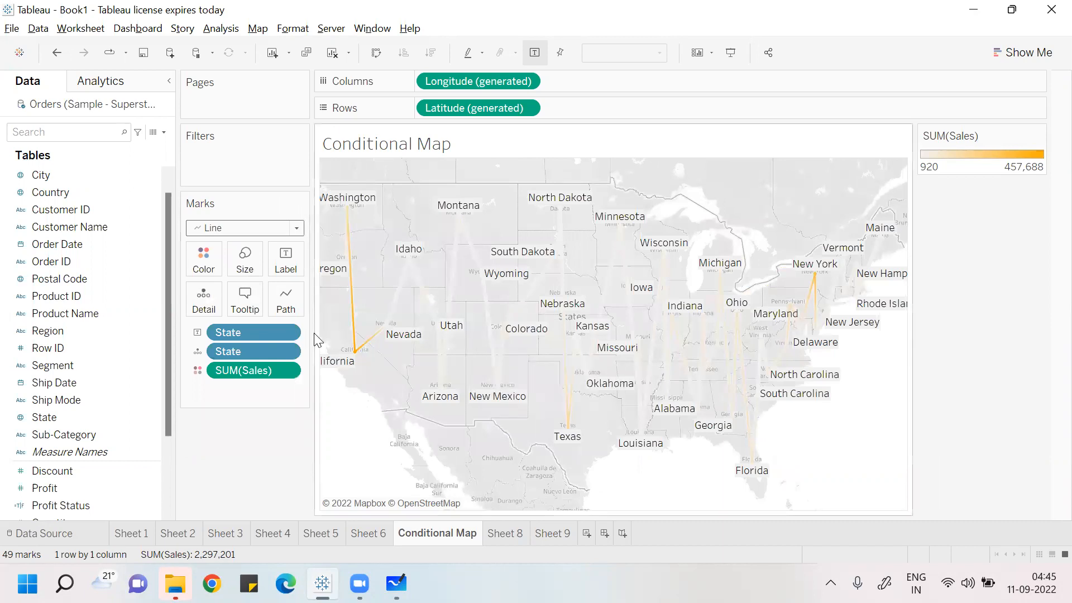
click(302, 228)
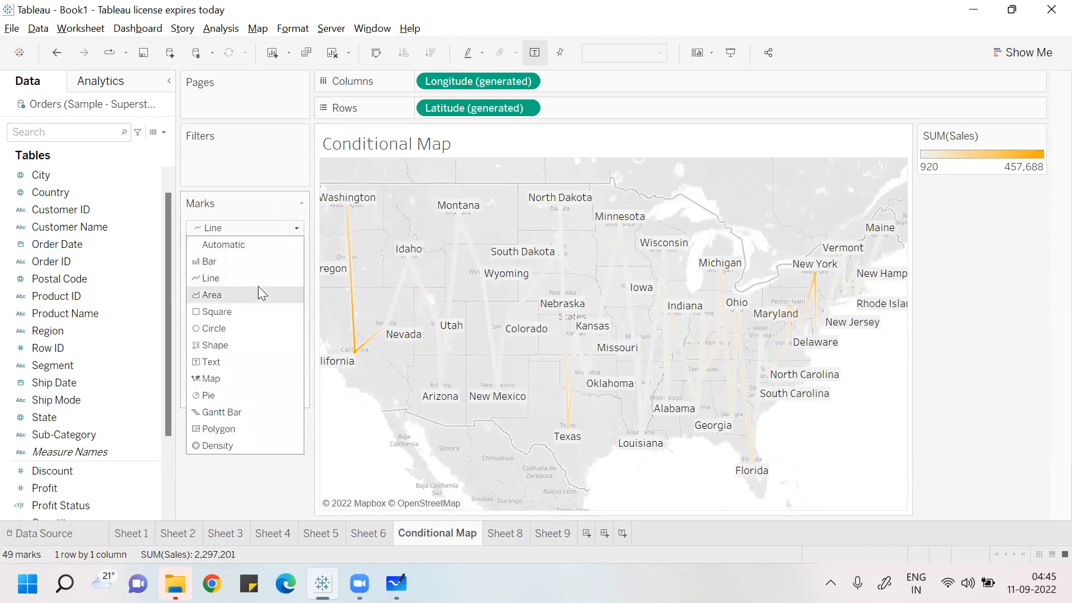
click(245, 378)
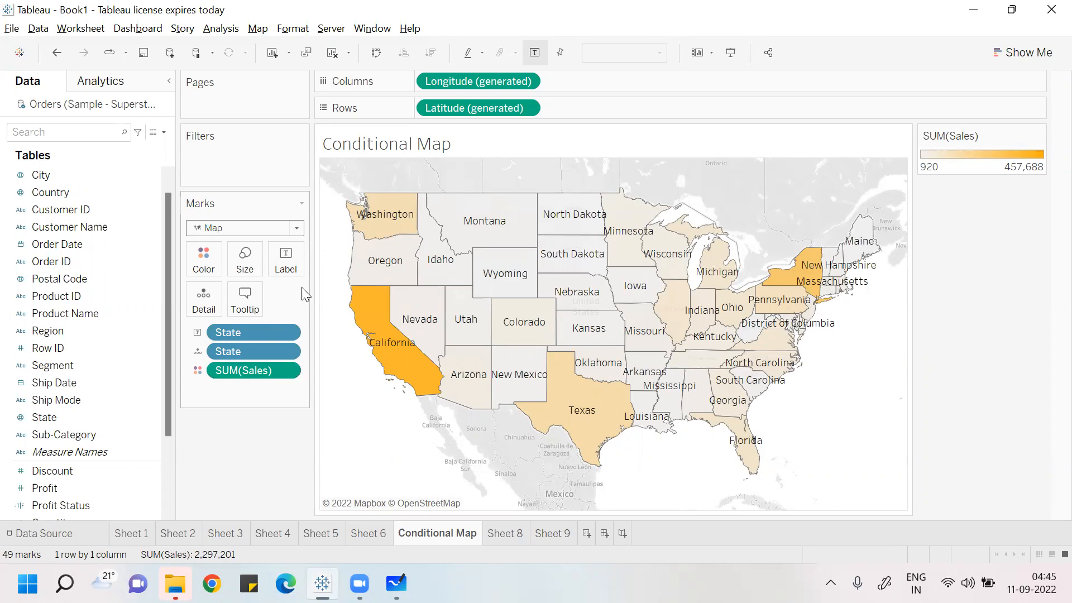
Step: Change the map's mark type to Shape, try the asterisk symbol and choose the filled plus symbol
click(297, 229)
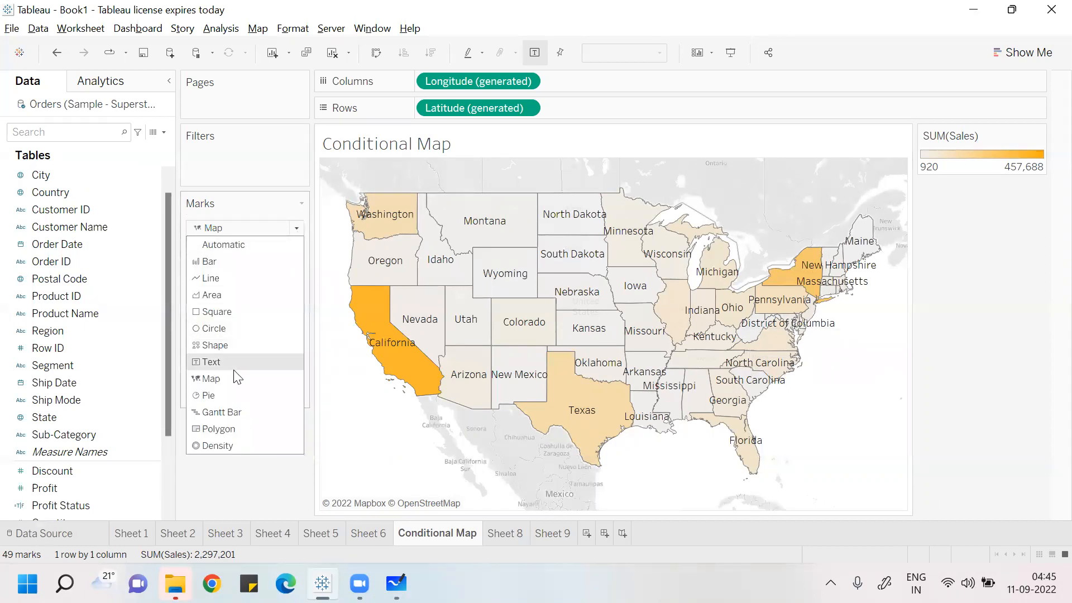
click(232, 345)
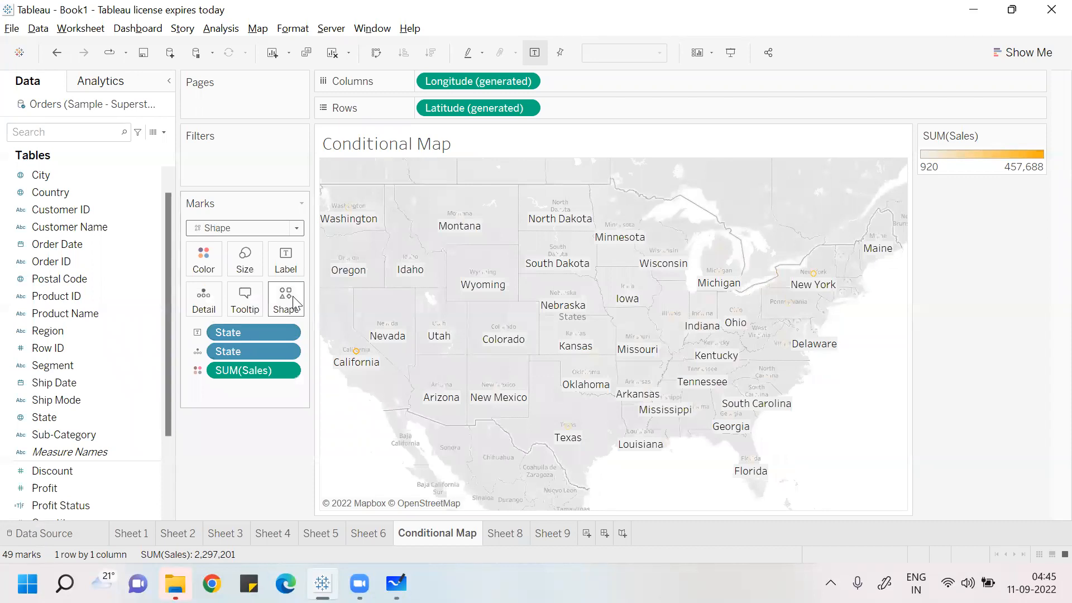
click(285, 301)
click(333, 328)
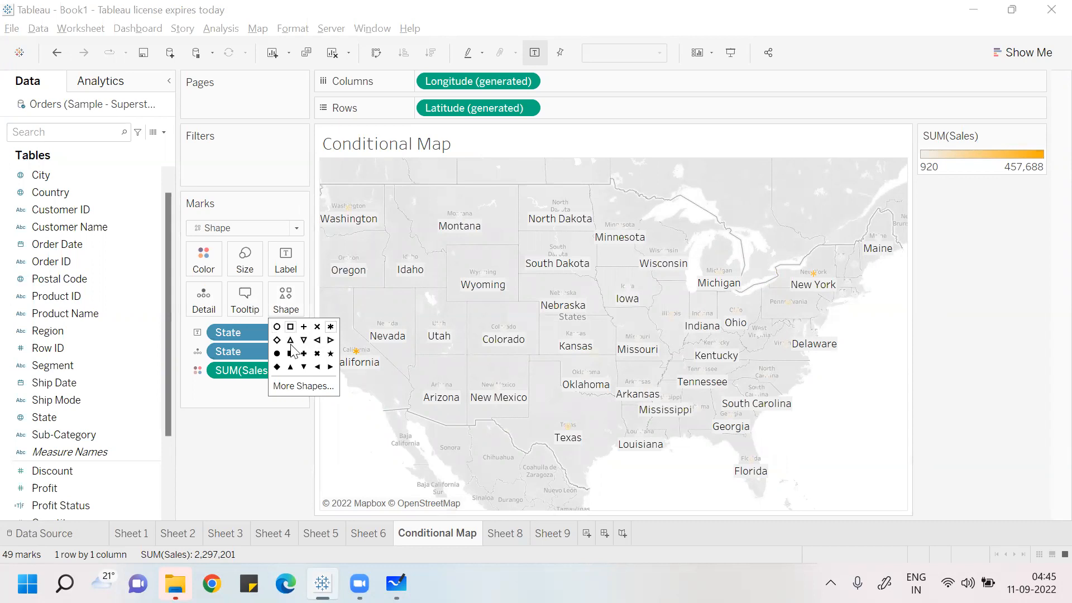
click(305, 356)
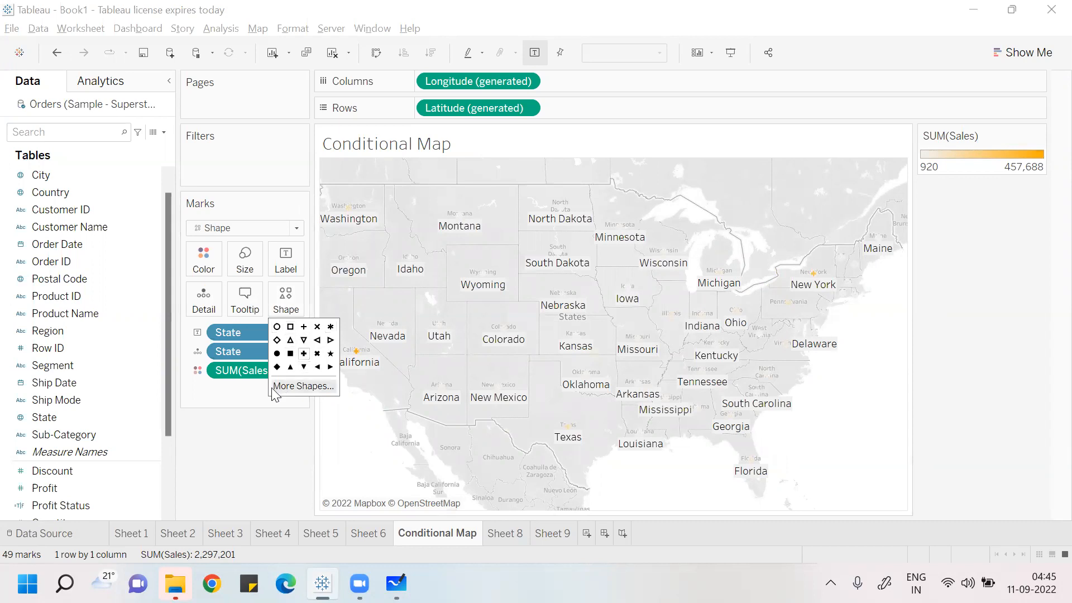
click(233, 422)
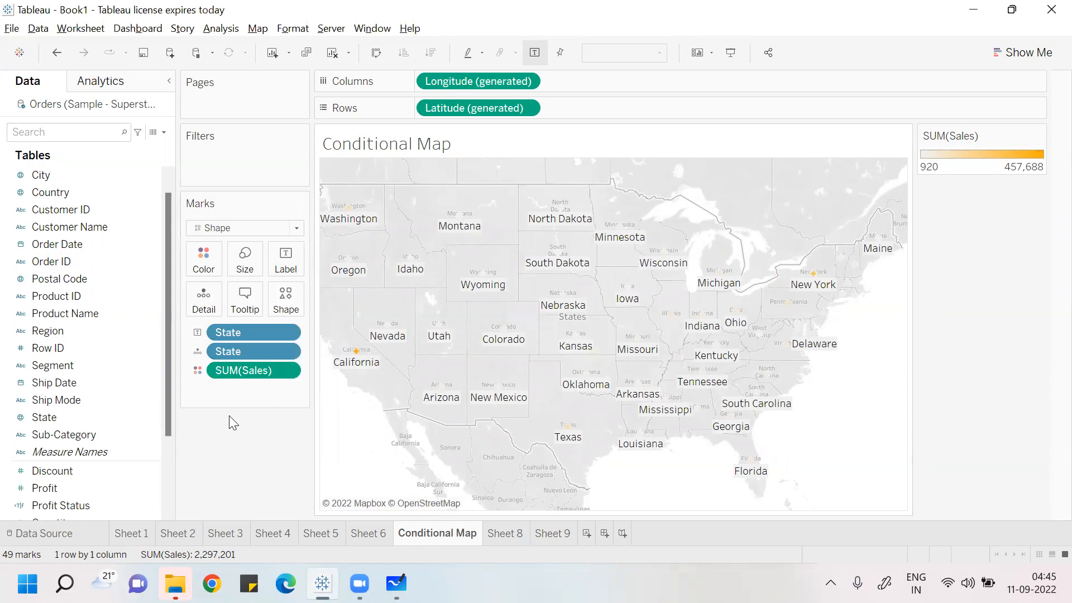
Step: Change the mark symbol to the black upward arrow from the Arrows shape palette and apply it
click(286, 304)
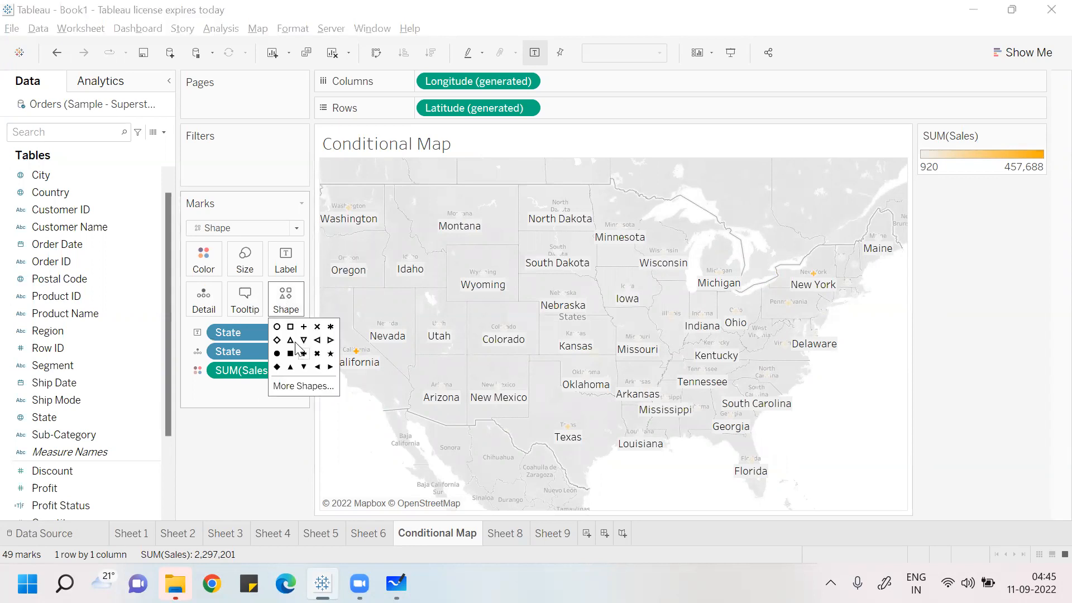
click(304, 386)
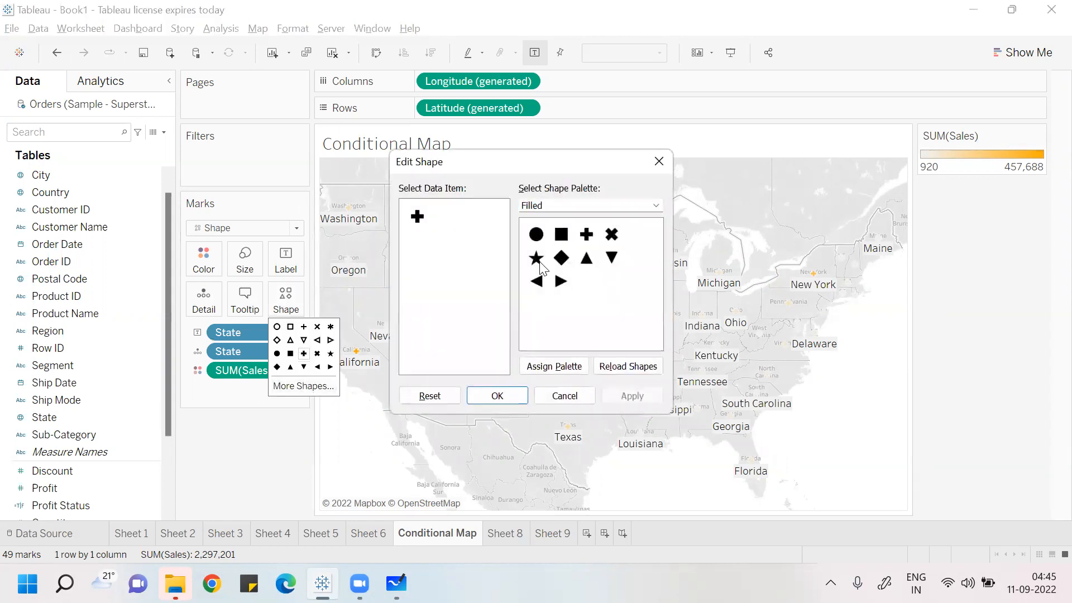
click(623, 217)
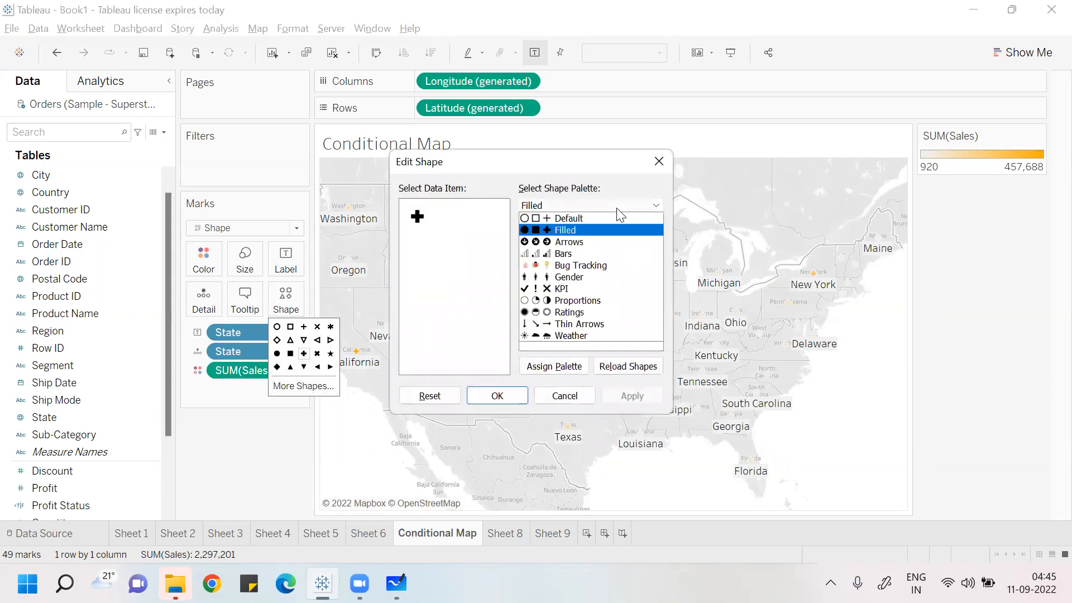
click(594, 243)
click(537, 237)
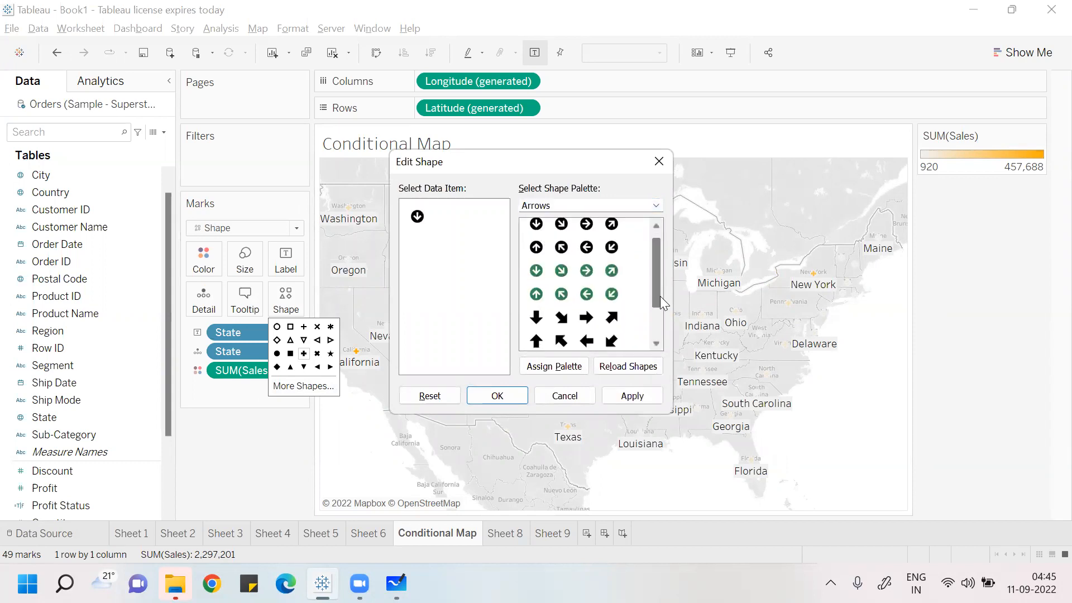
drag(659, 296, 660, 331)
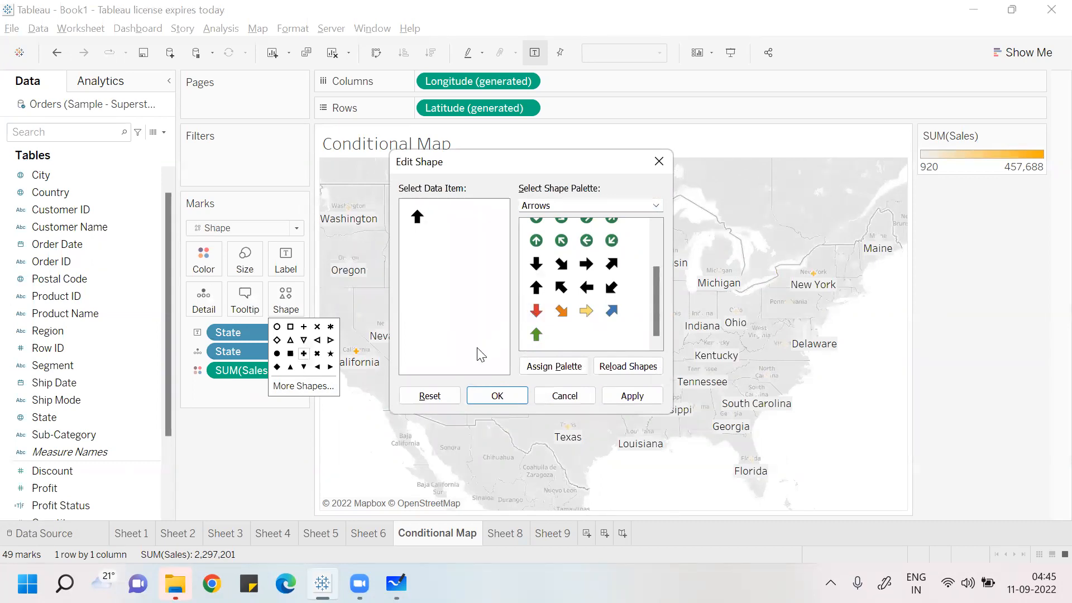
click(631, 397)
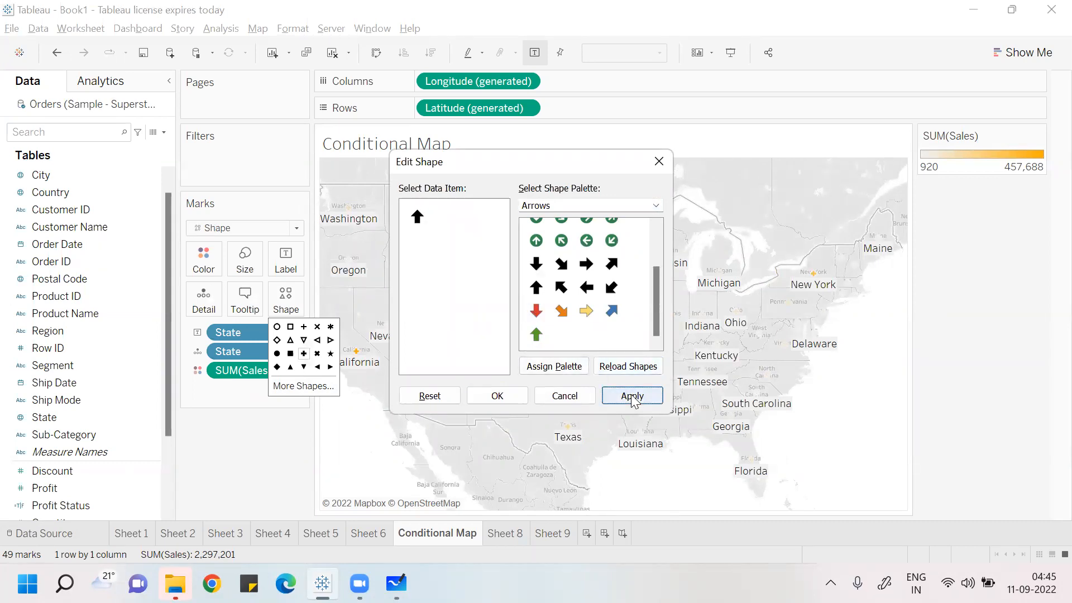
click(497, 396)
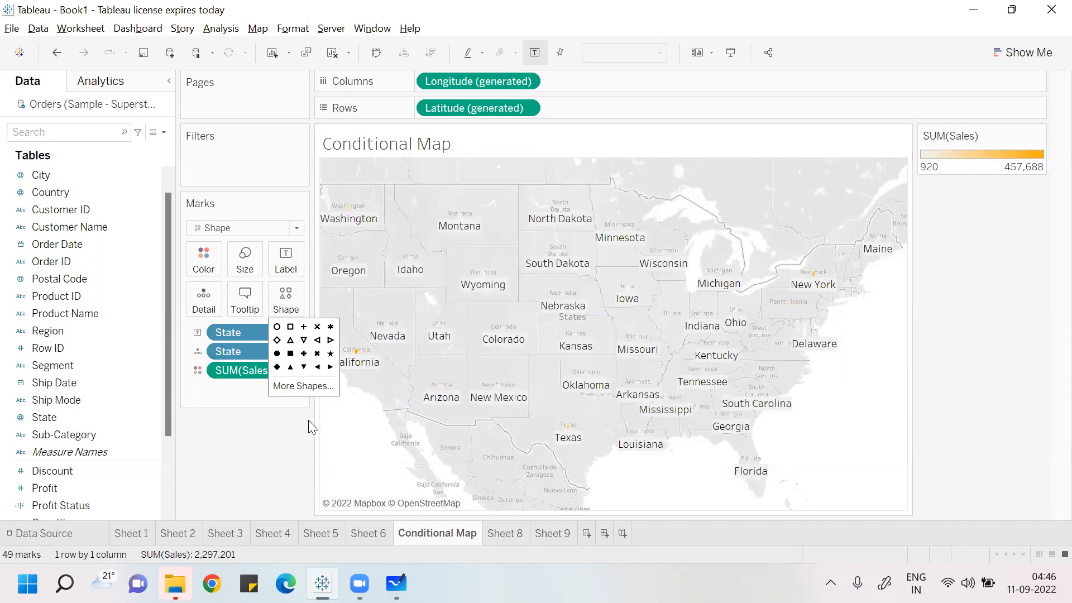
click(243, 442)
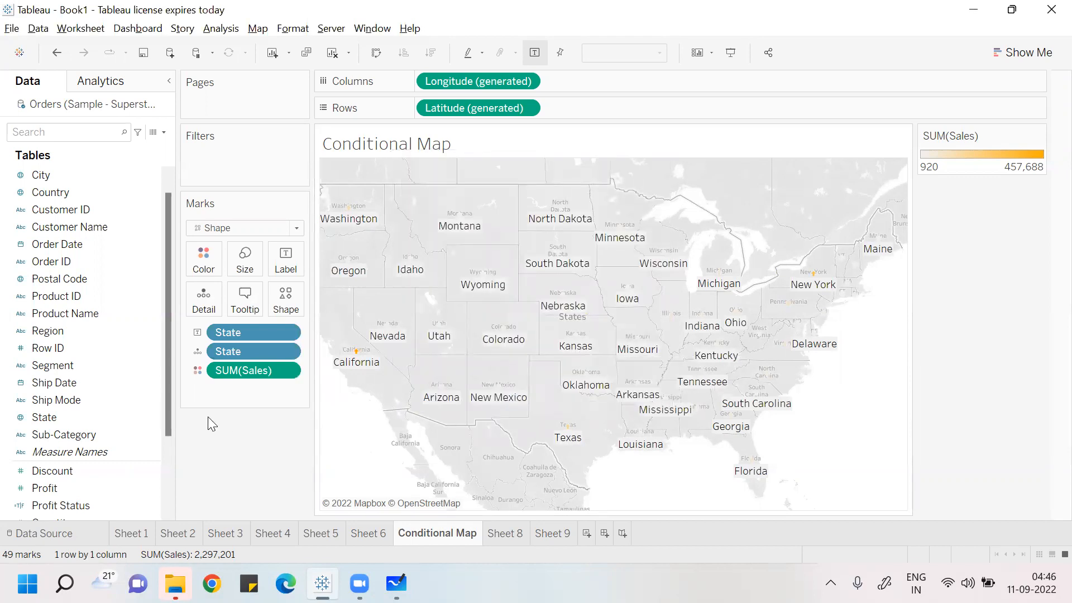
Step: Add a second Latitude (generated) field to Rows and combine both maps as a dual axis
drag(170, 391, 170, 445)
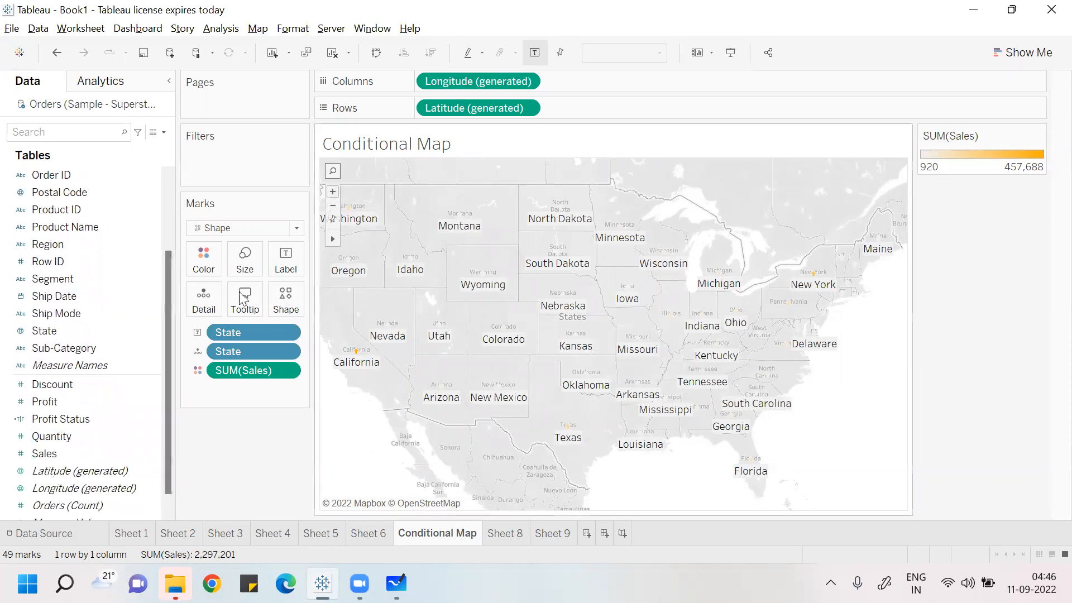
drag(114, 475, 650, 114)
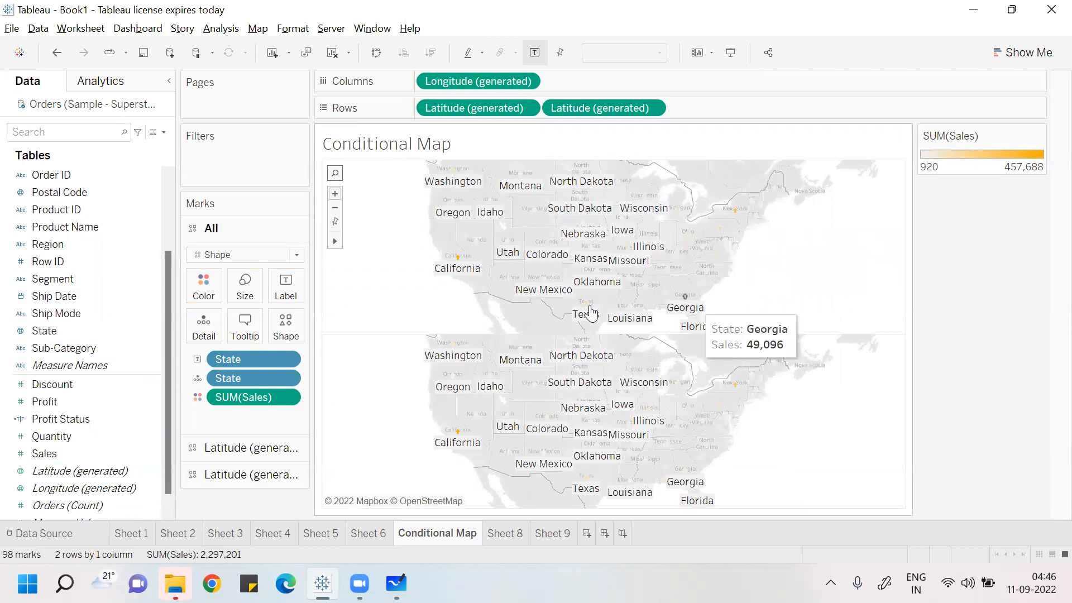
click(657, 102)
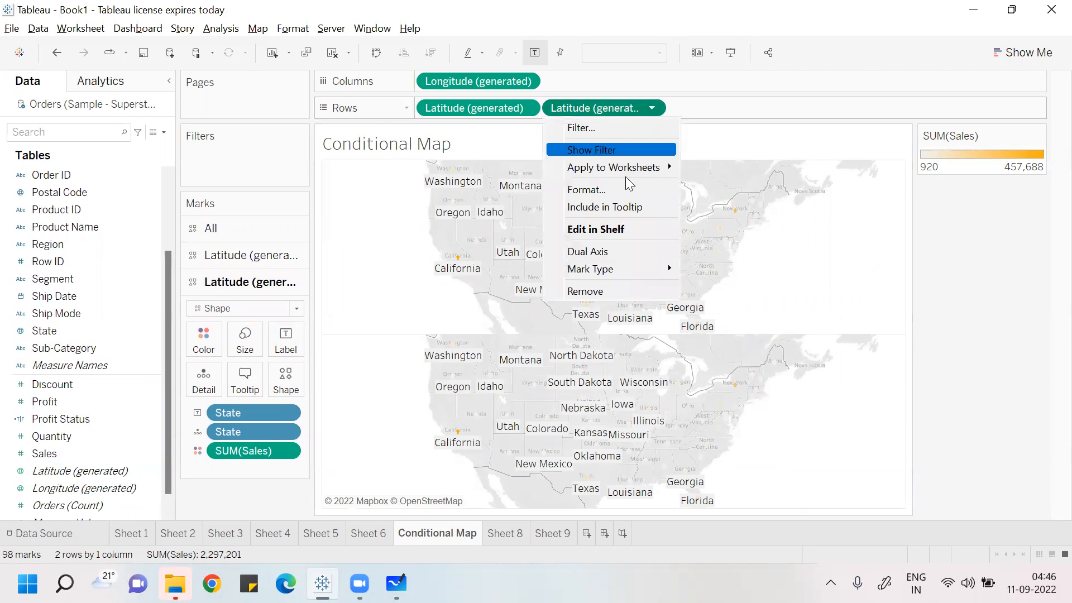
click(619, 256)
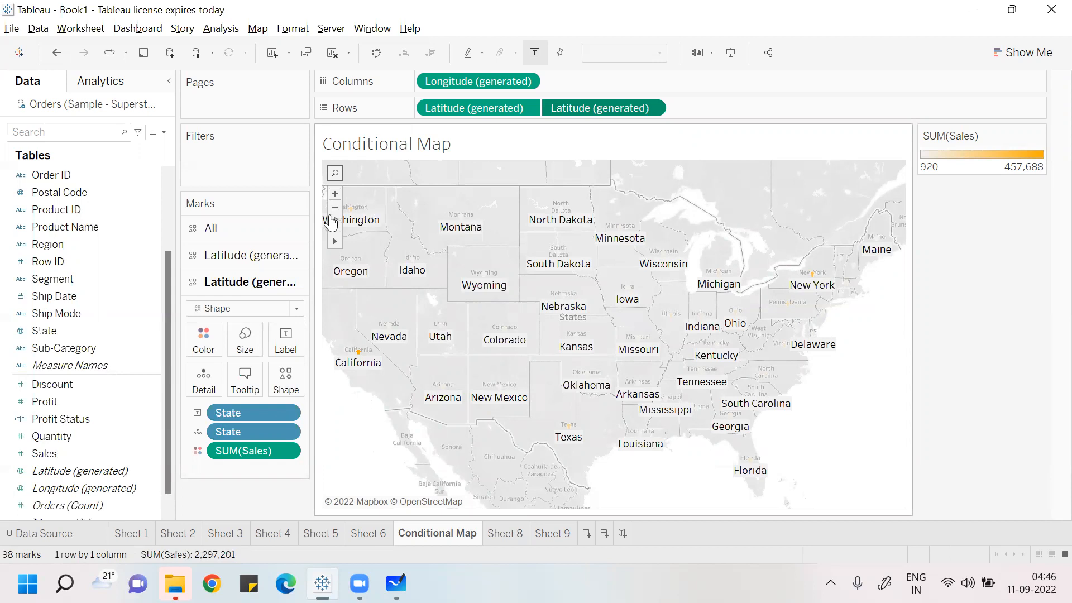
Step: Set the second Latitude layer's symbol to the red bug from the Bug Tracking shape palette
drag(313, 284, 427, 284)
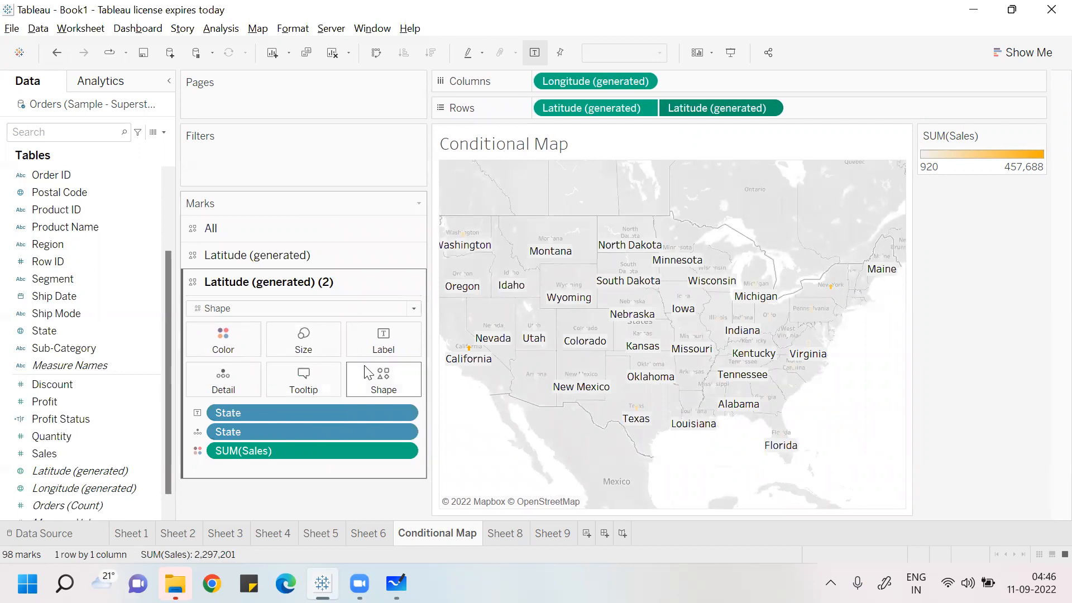
click(390, 391)
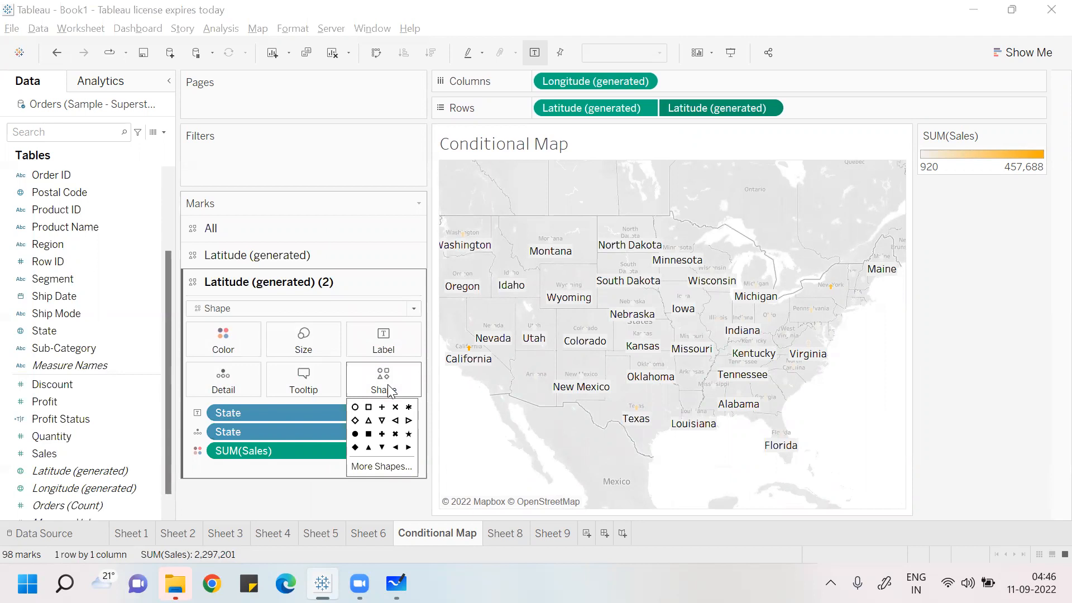
click(363, 467)
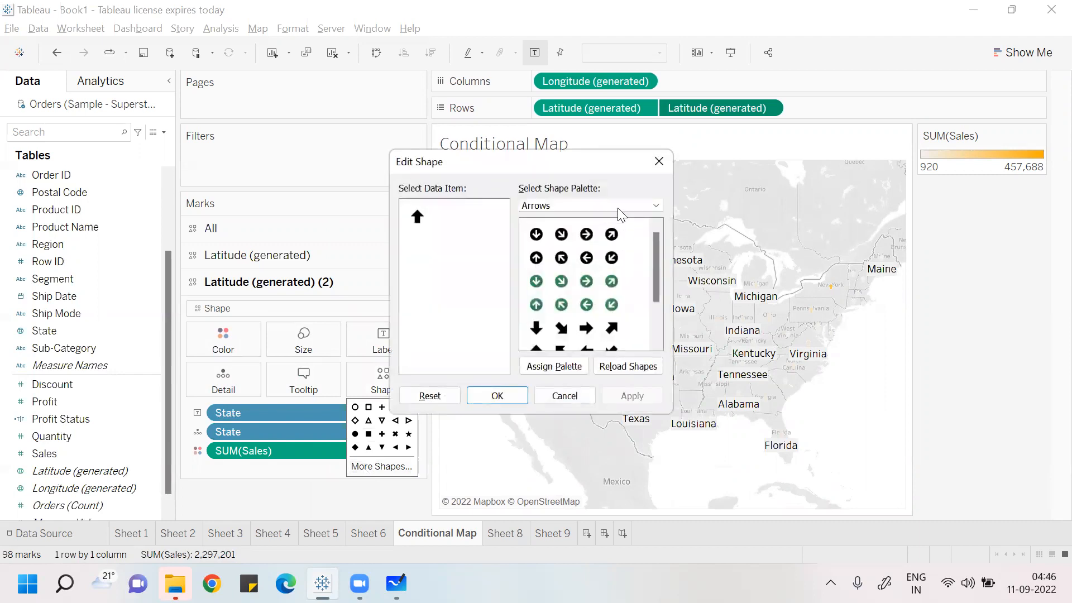
click(635, 204)
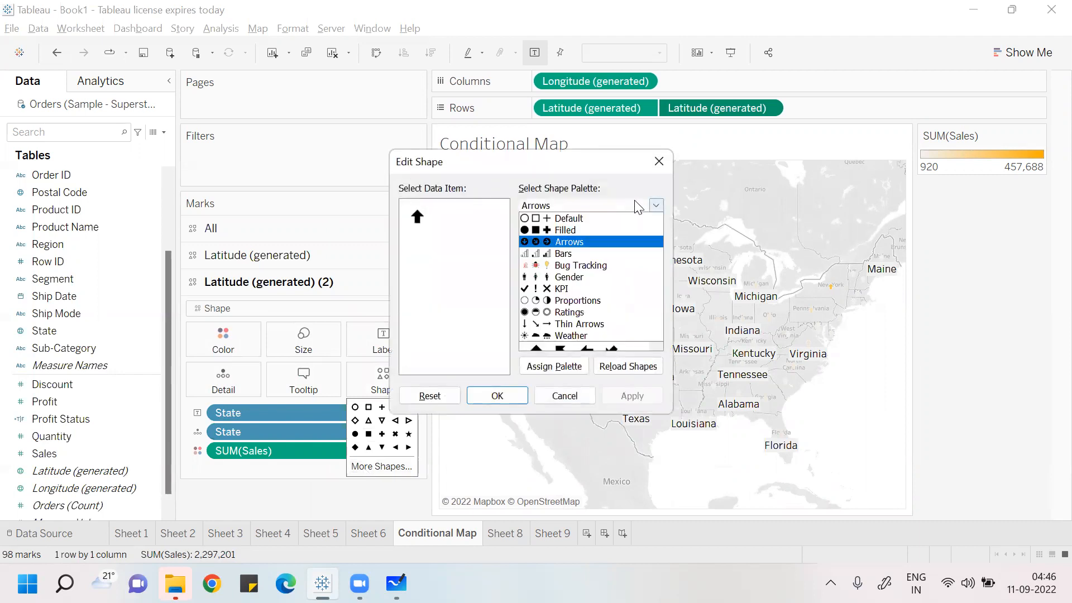
click(583, 264)
click(561, 235)
click(631, 397)
click(496, 395)
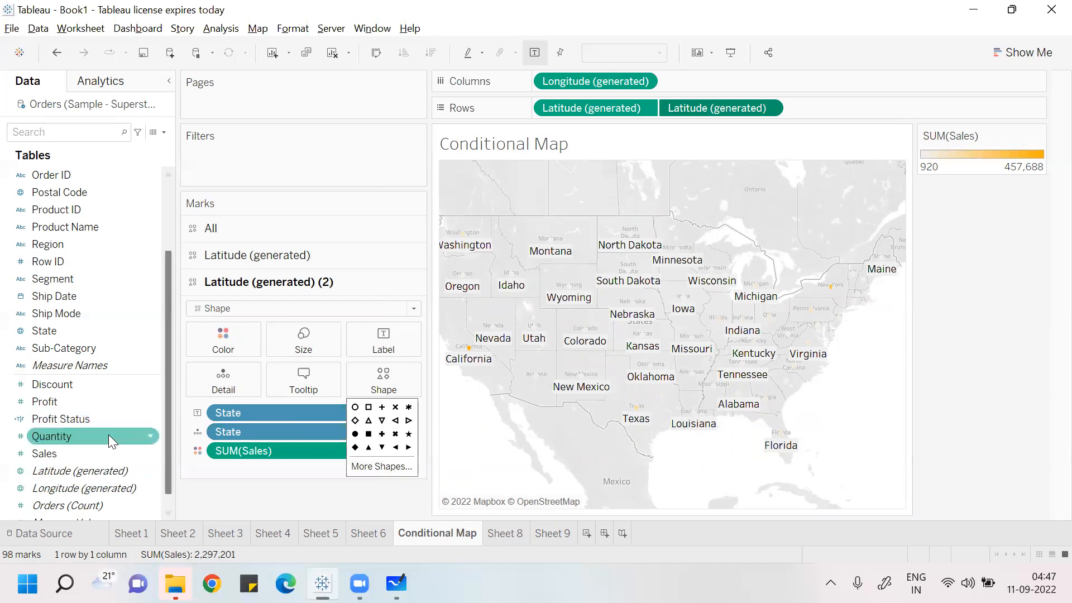
Step: Replace Sales with Profit Status as the second Latitude layer's colour field and remove Profit Status again
drag(98, 418, 251, 336)
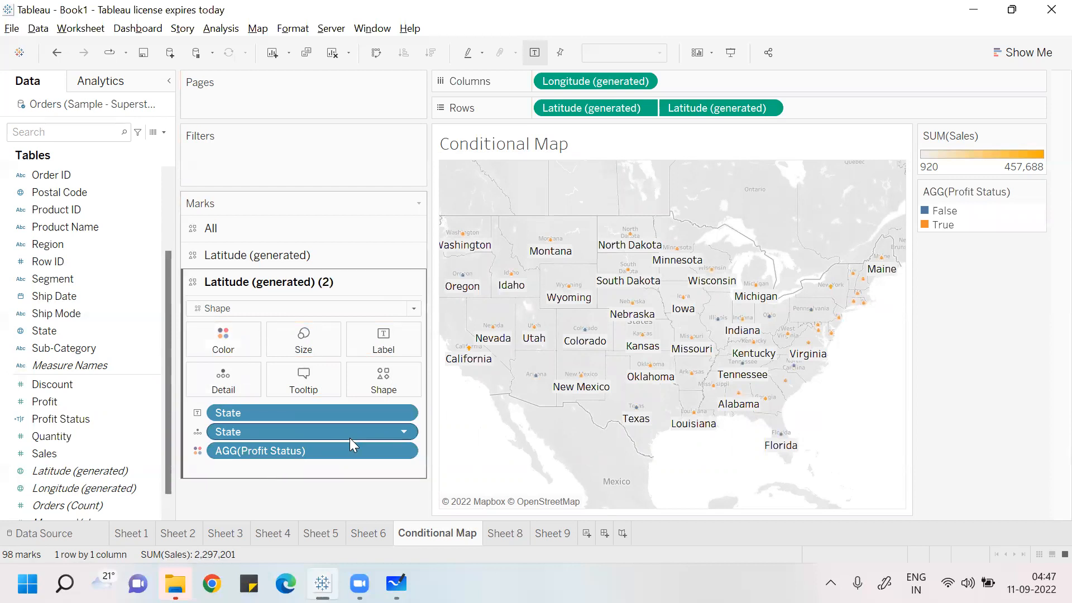
drag(320, 450, 95, 437)
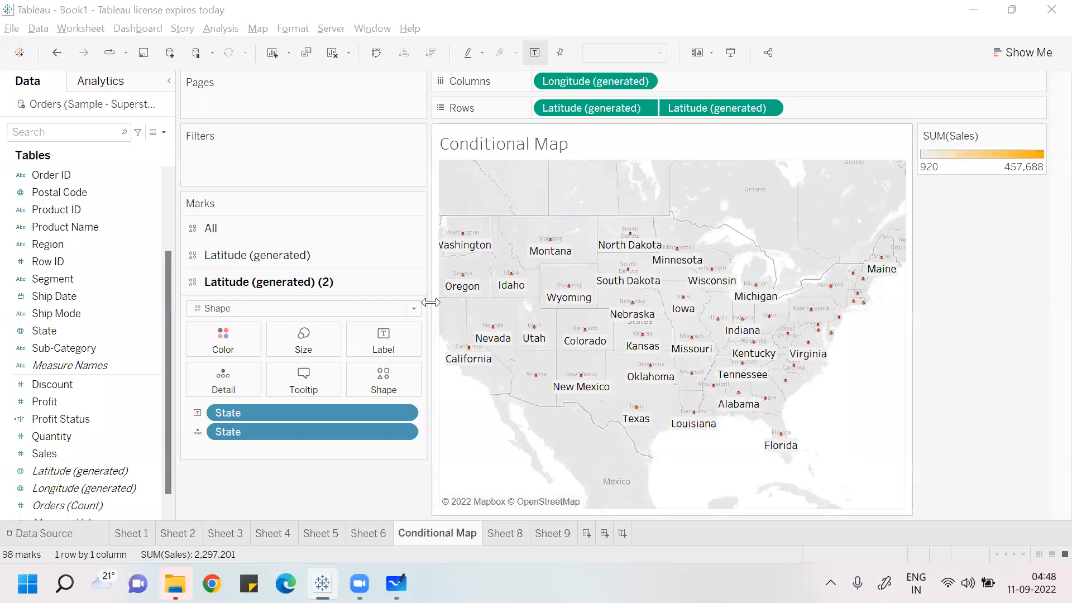
Step: Reapply the red bug from the Bug Tracking palette to the second Latitude layer and view the map in presentation mode
drag(426, 304, 275, 296)
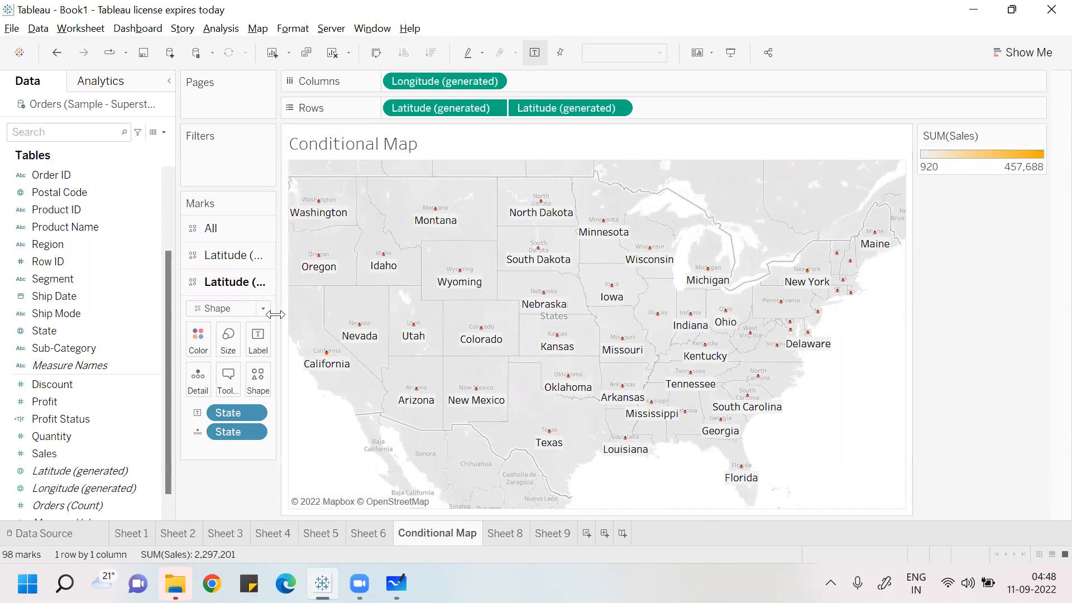
drag(276, 315, 430, 317)
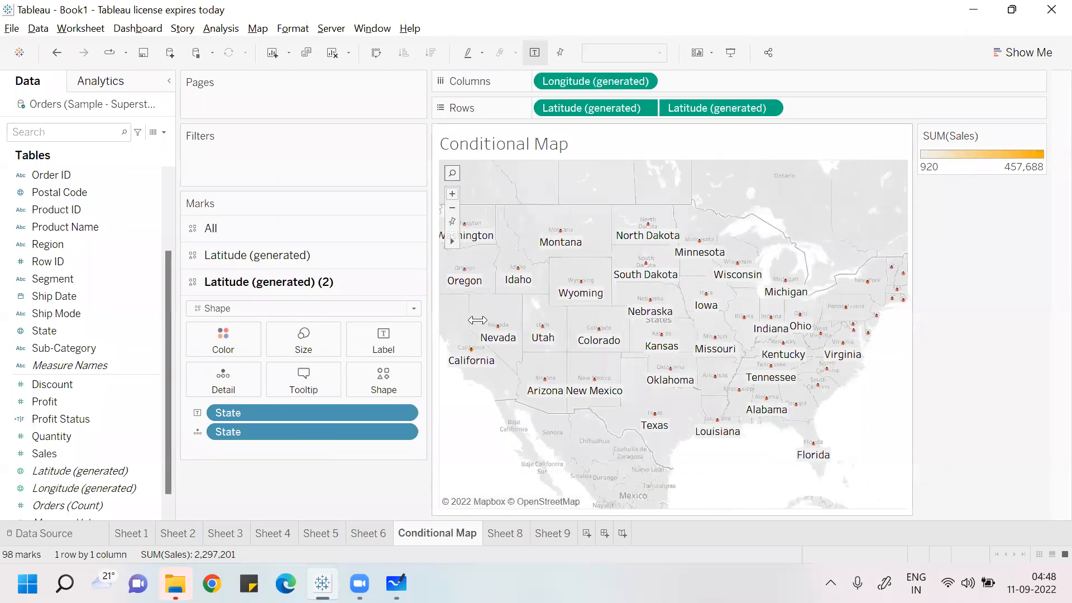
click(398, 379)
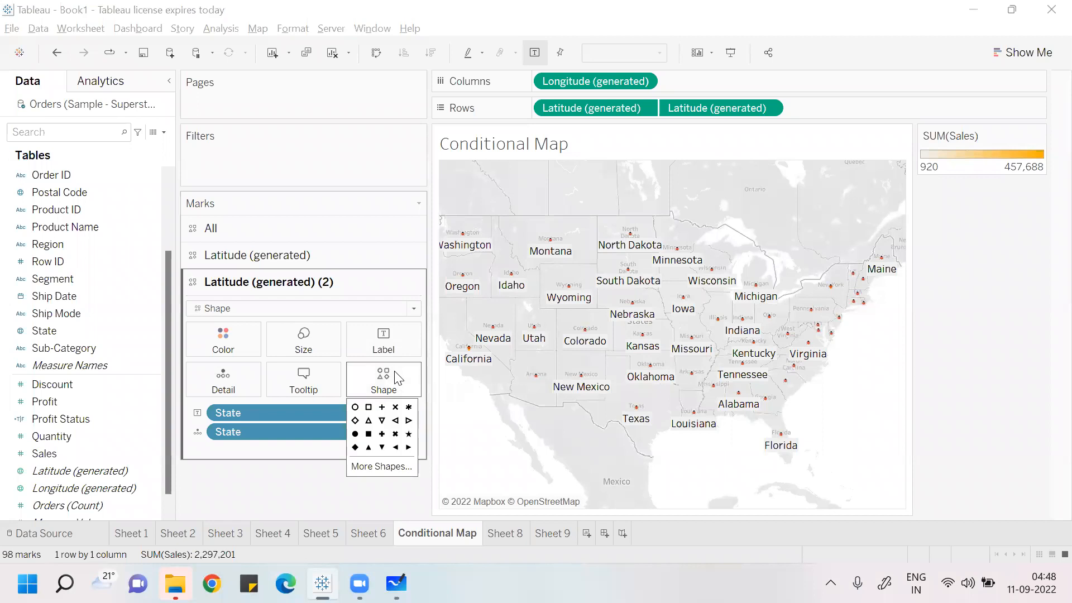
click(381, 466)
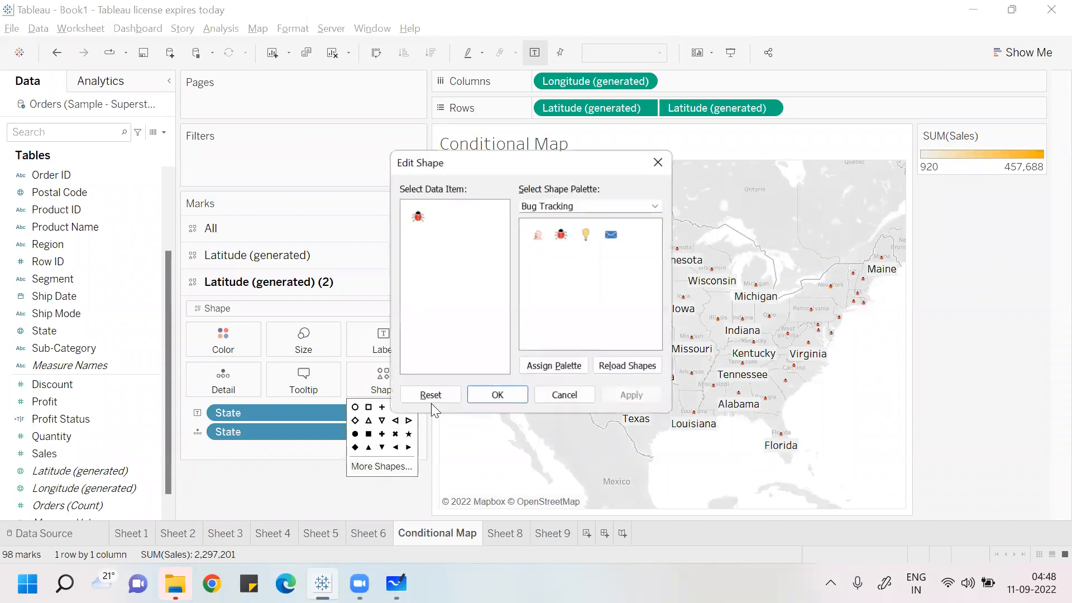
click(562, 236)
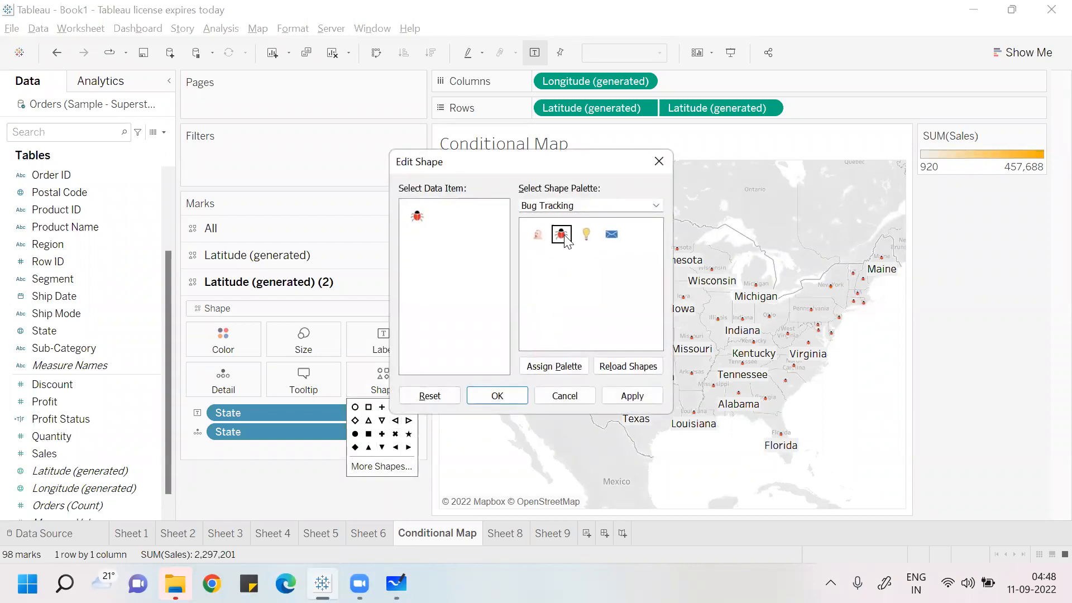
click(631, 394)
click(519, 397)
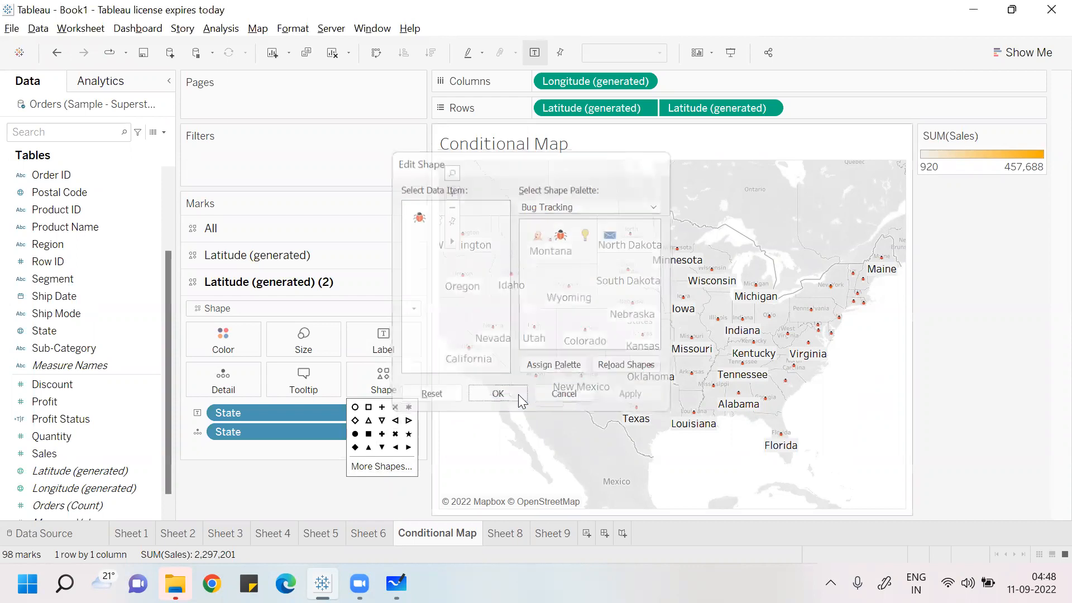
click(728, 58)
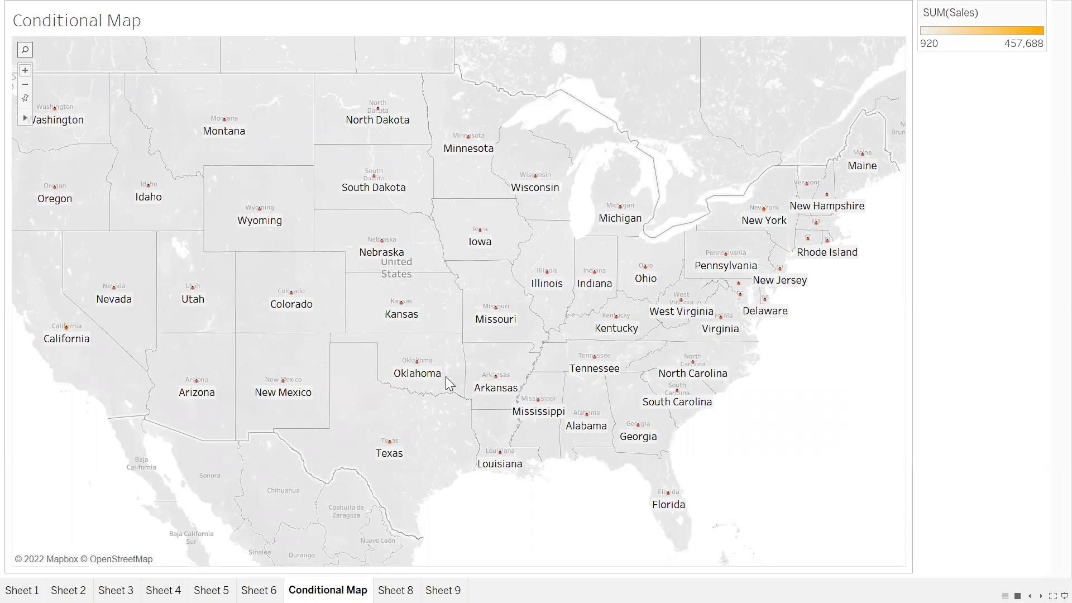
key(Escape)
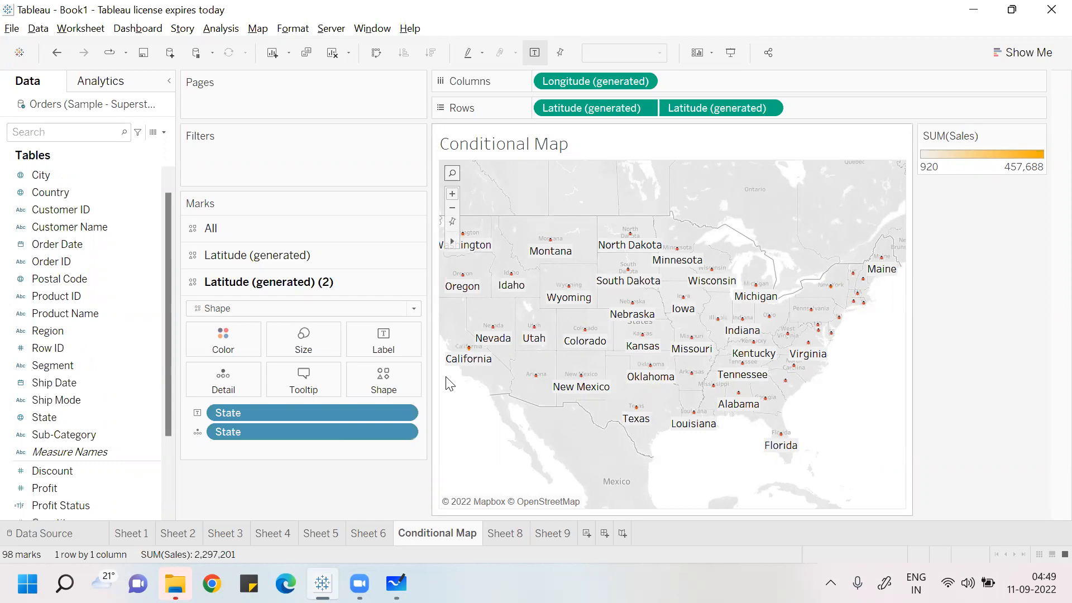
Step: Change the second Latitude layer's symbol to the asterisk from the default shapes
click(402, 376)
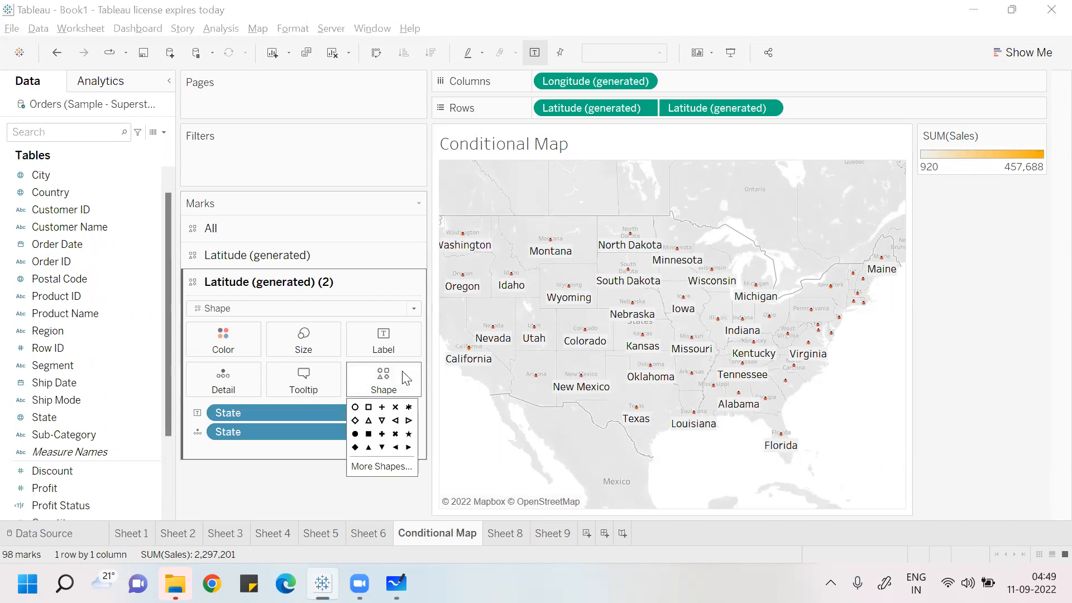
click(409, 407)
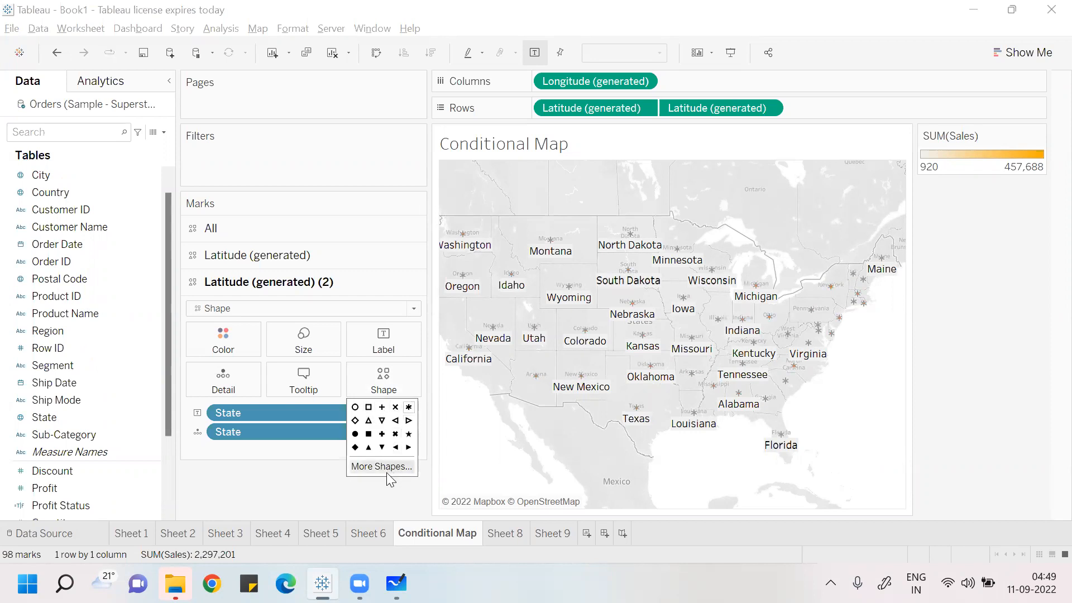
click(314, 479)
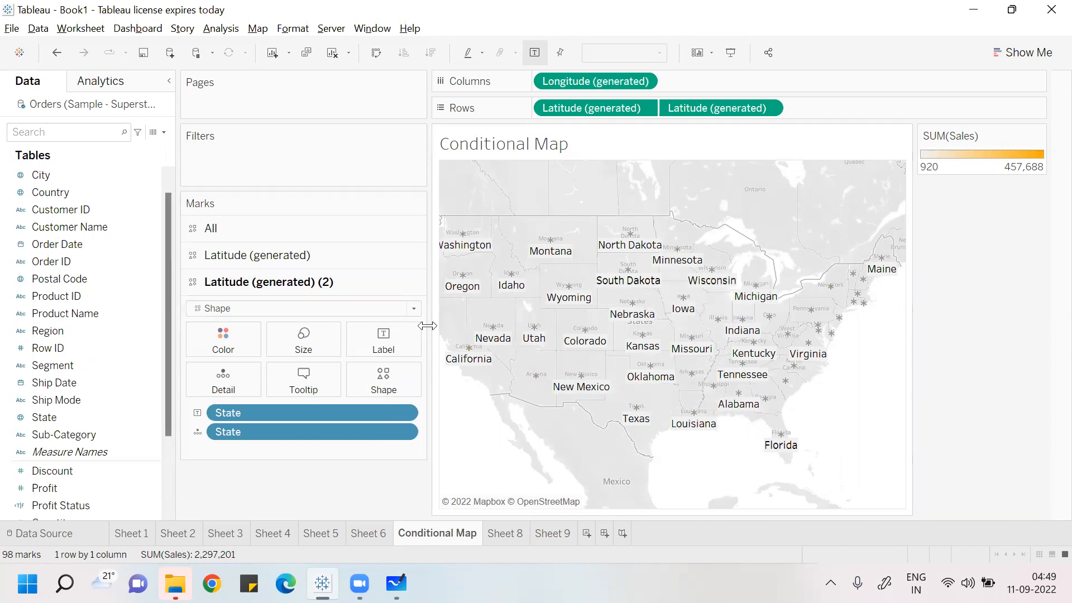
Step: Widen the map area and colour the second Latitude layer's marks by Profit
drag(430, 336, 321, 353)
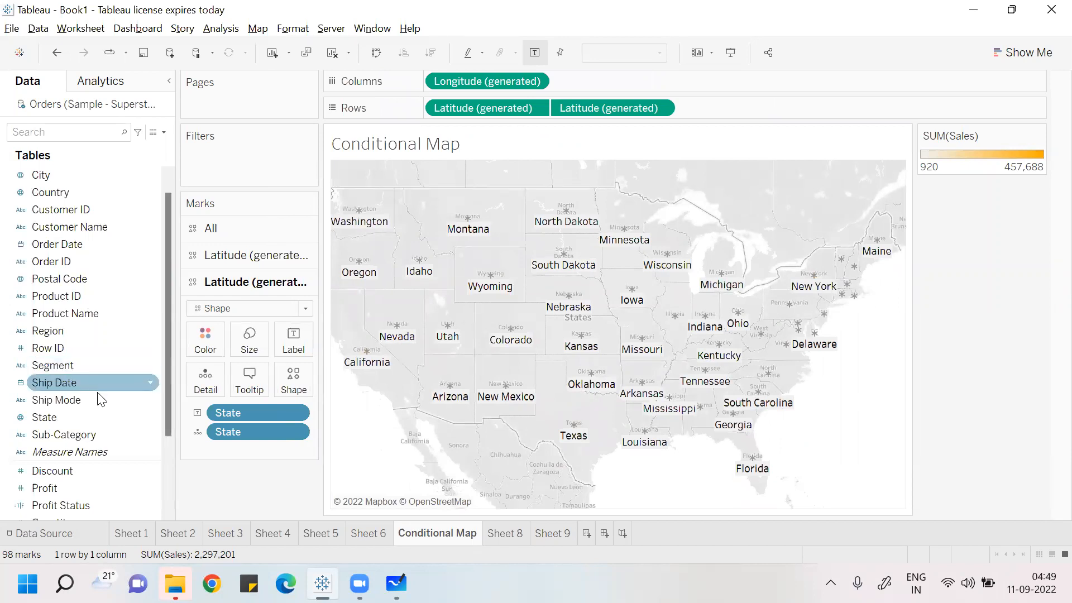
drag(61, 487, 196, 336)
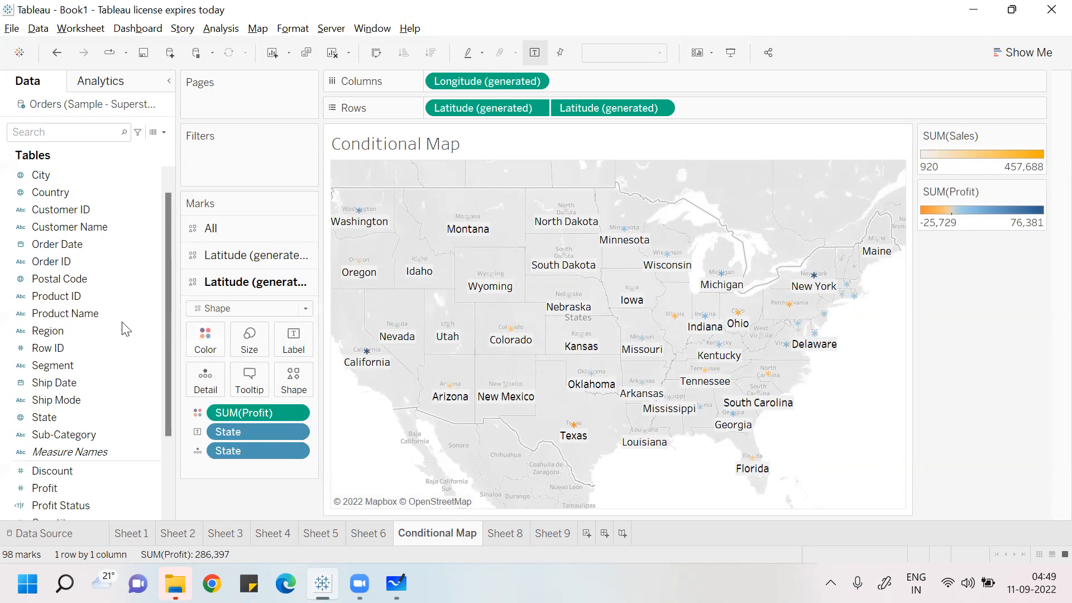
click(625, 60)
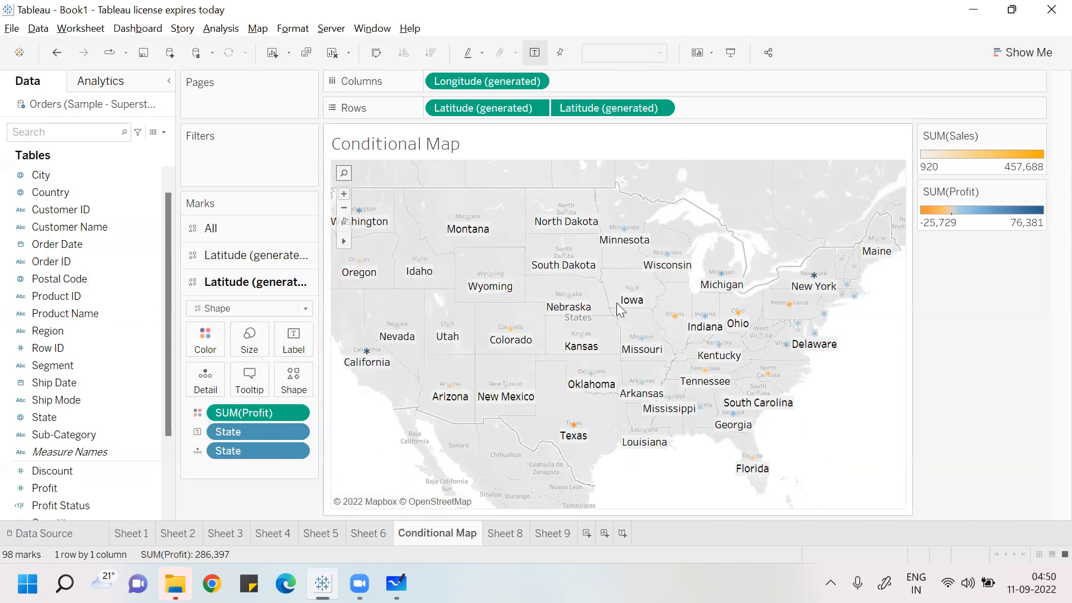
mouse_move(742, 282)
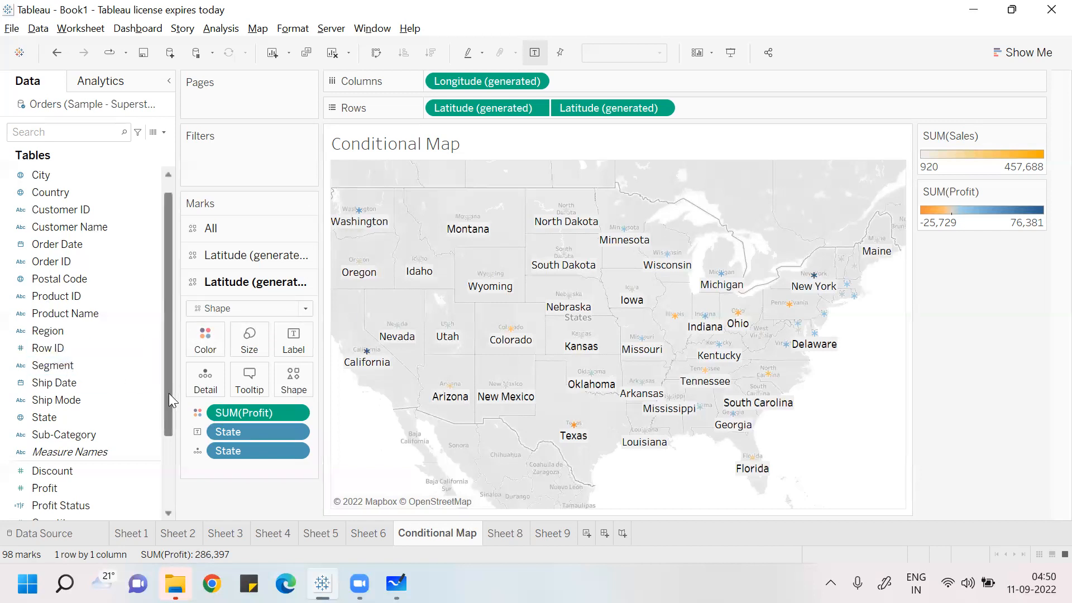
drag(168, 393, 160, 443)
click(84, 438)
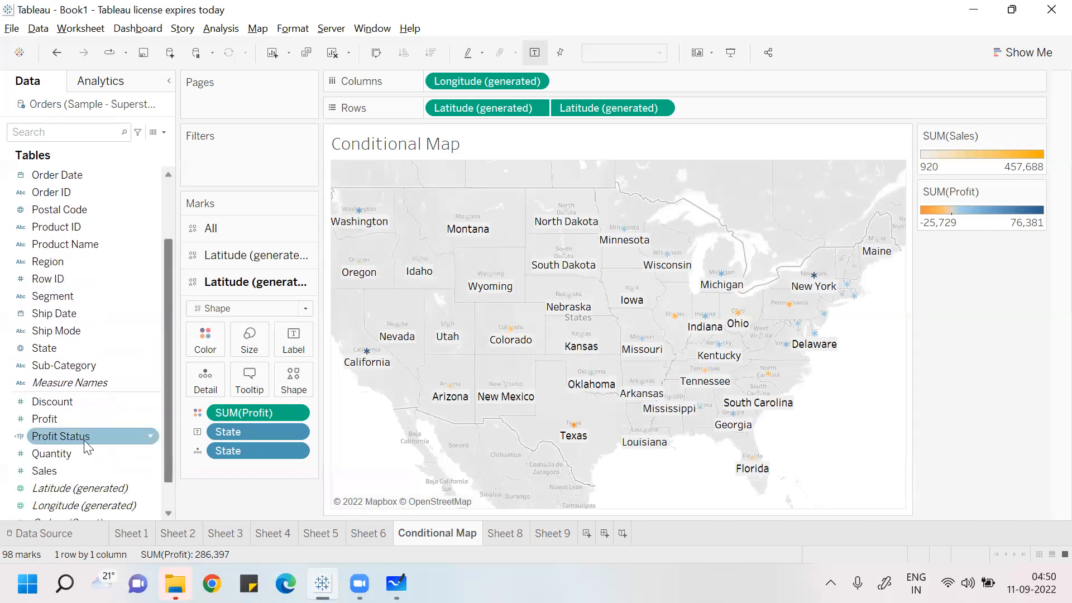
click(151, 437)
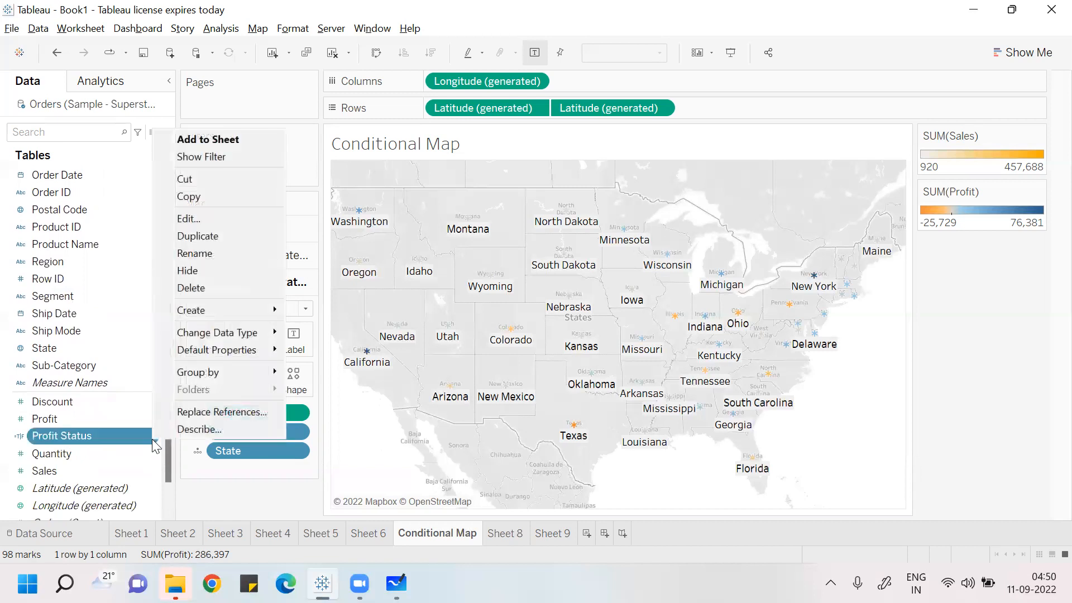
click(929, 326)
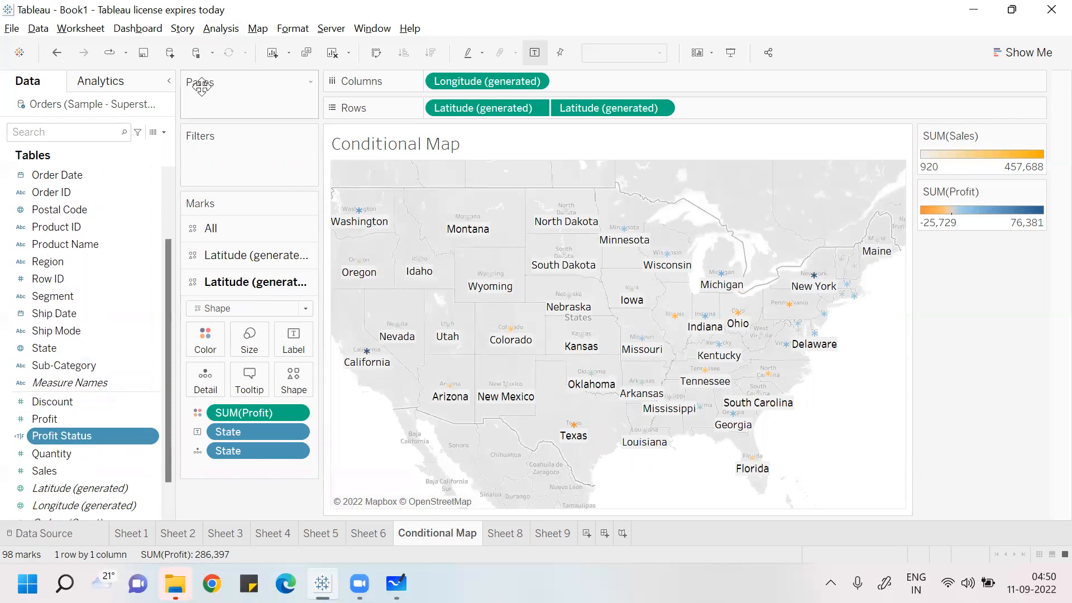
click(227, 32)
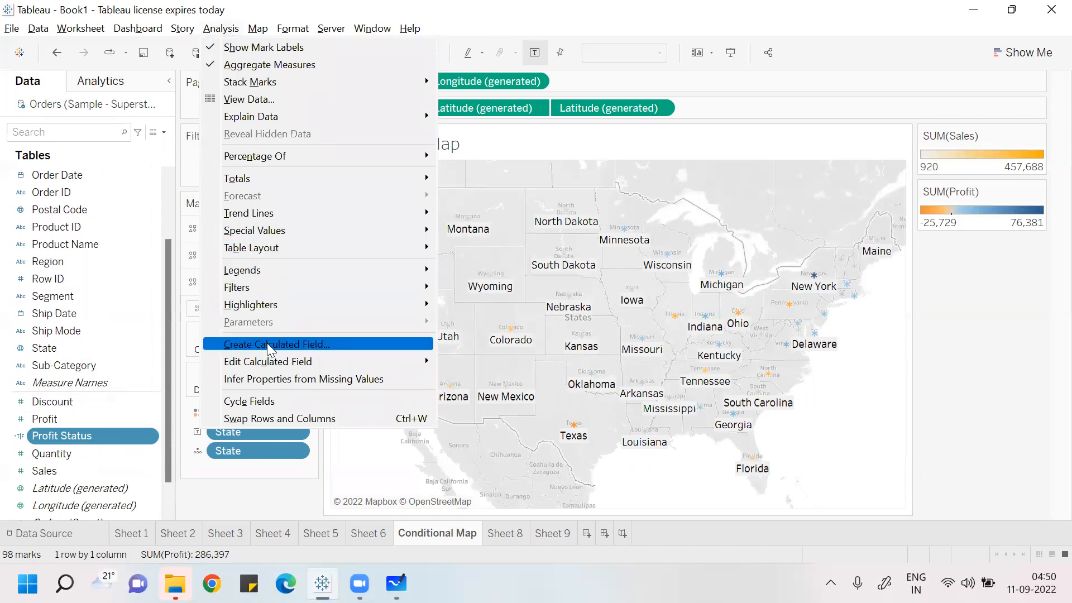
click(133, 277)
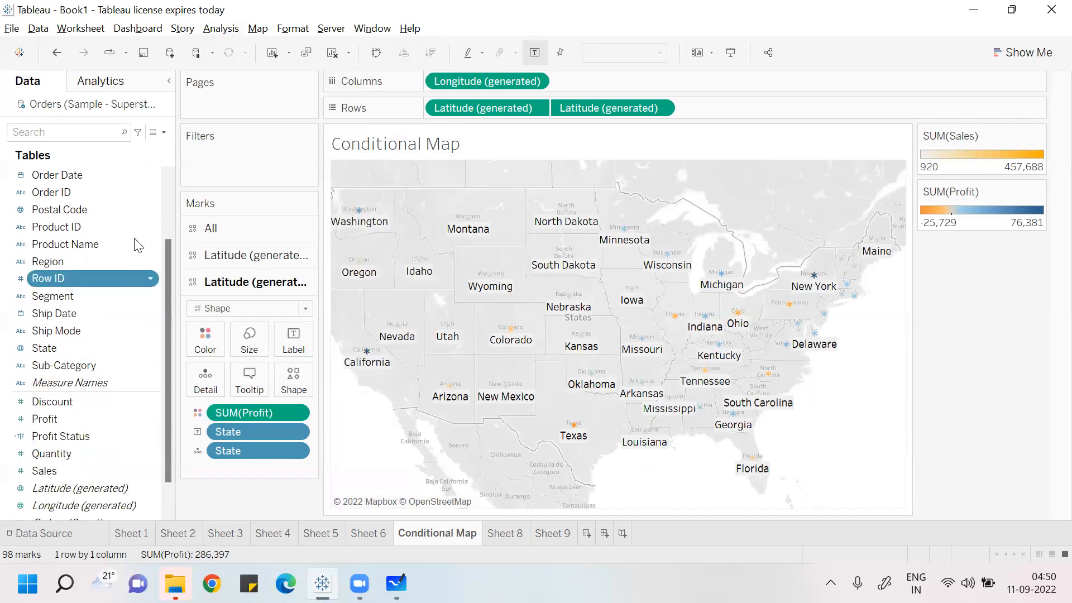
click(163, 133)
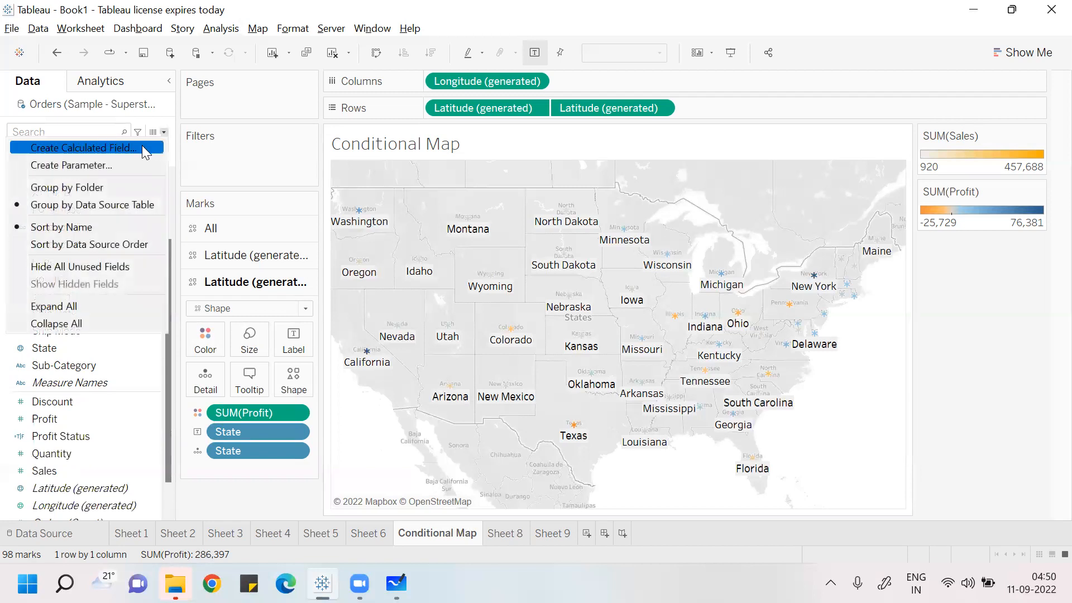
click(273, 176)
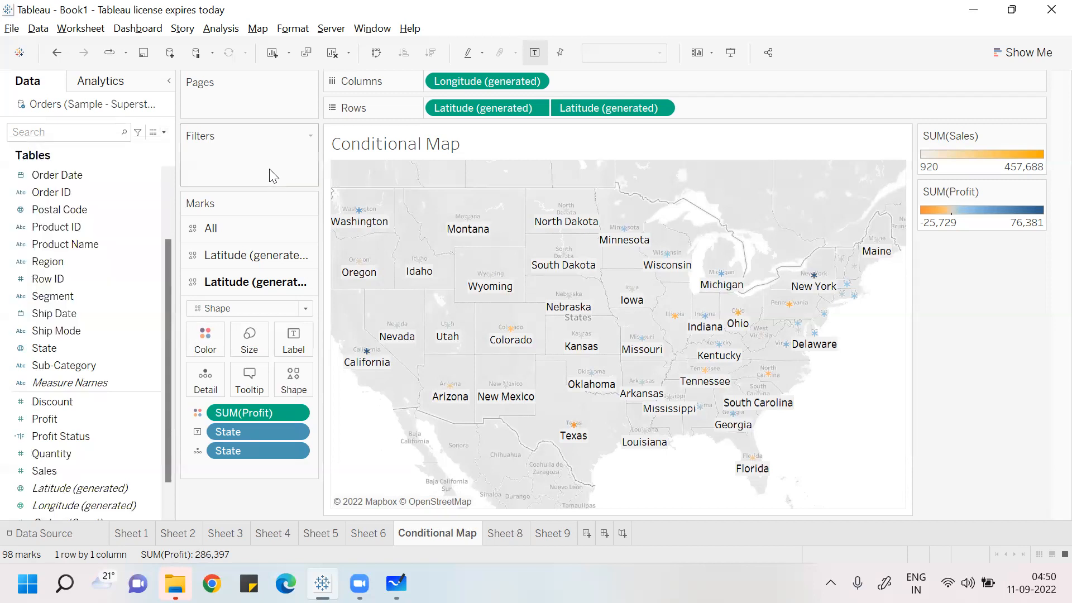
Step: Add Discount as the size field of the second Latitude layer and remove it again
double_click(89, 399)
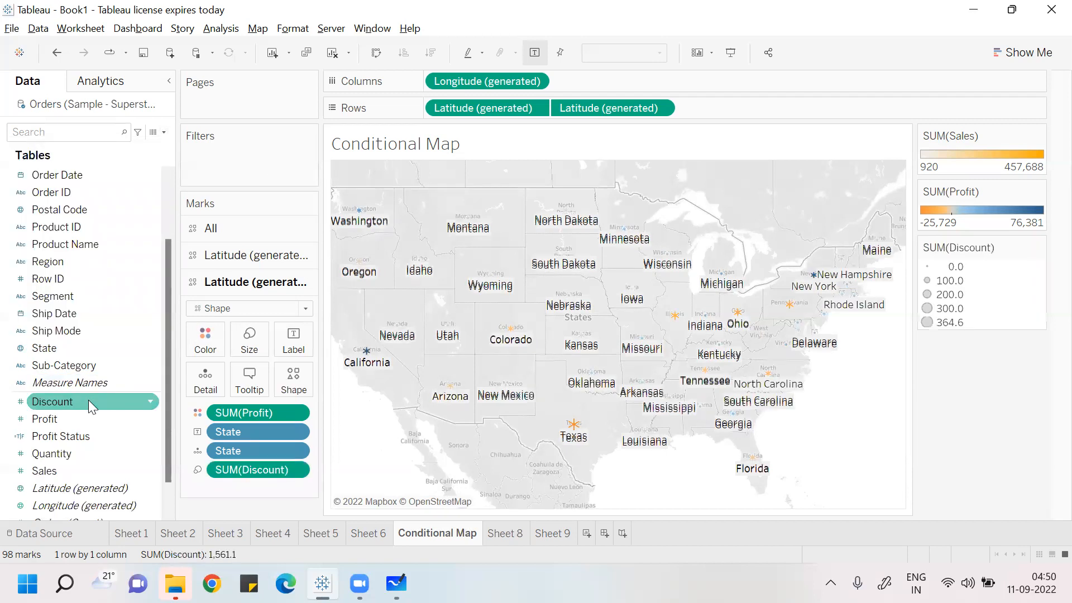
click(88, 400)
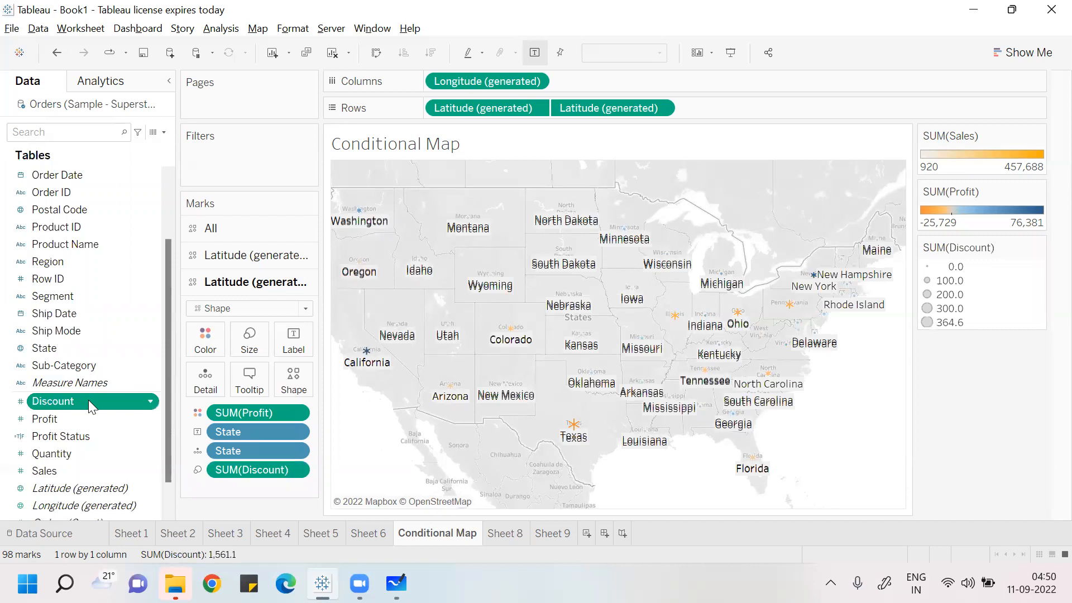
drag(255, 470, 103, 401)
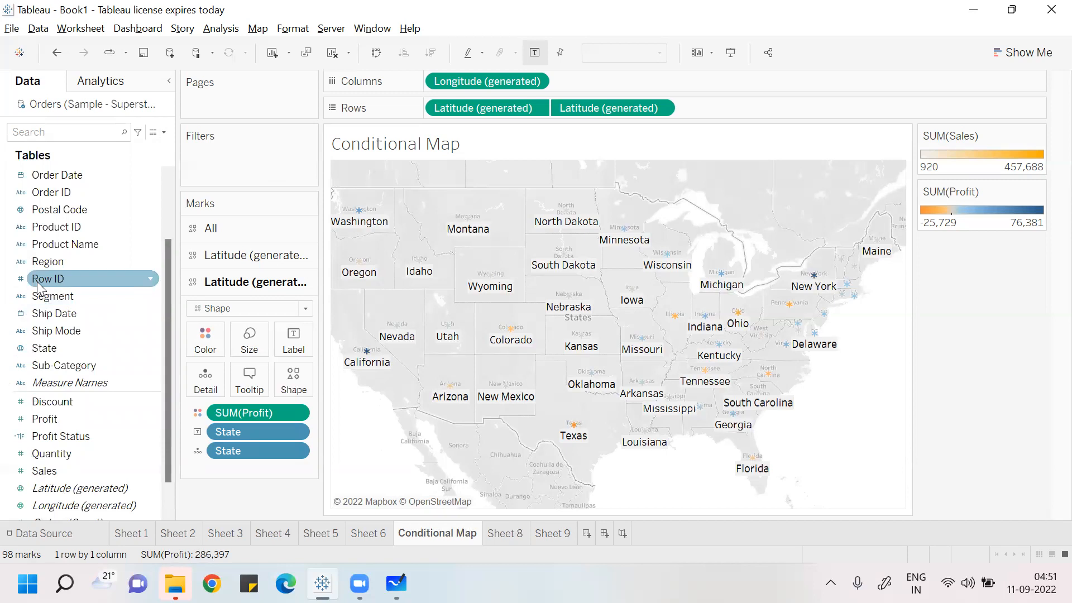
click(153, 278)
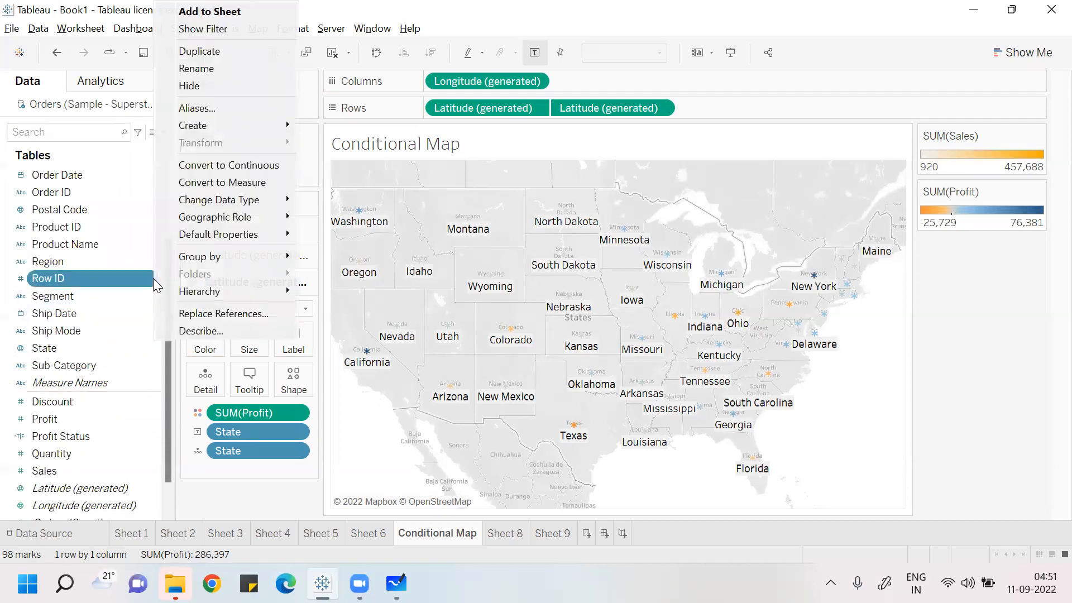
mouse_move(277, 128)
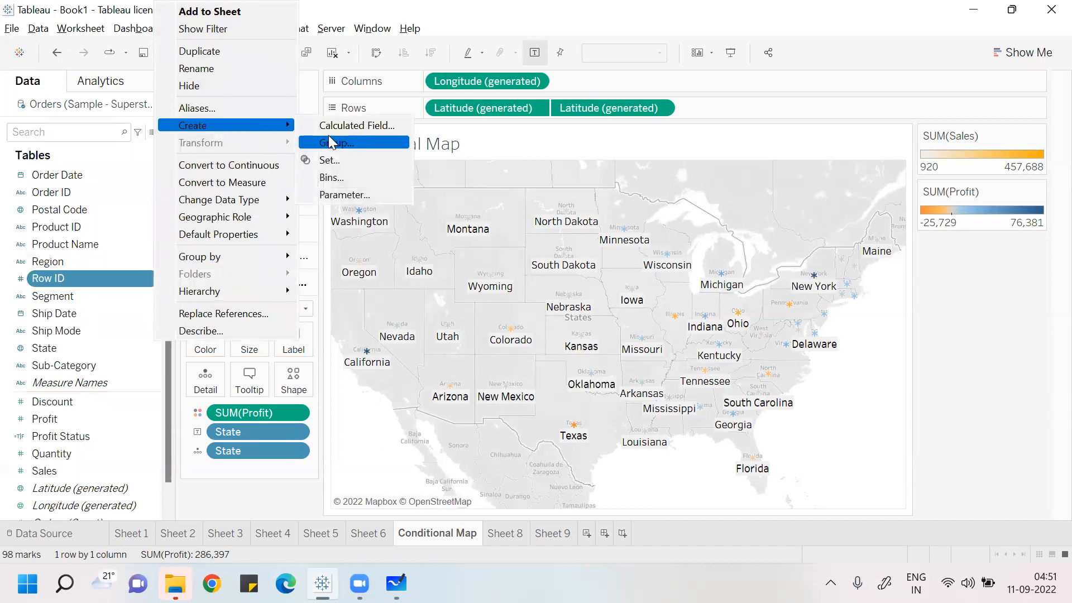
click(997, 339)
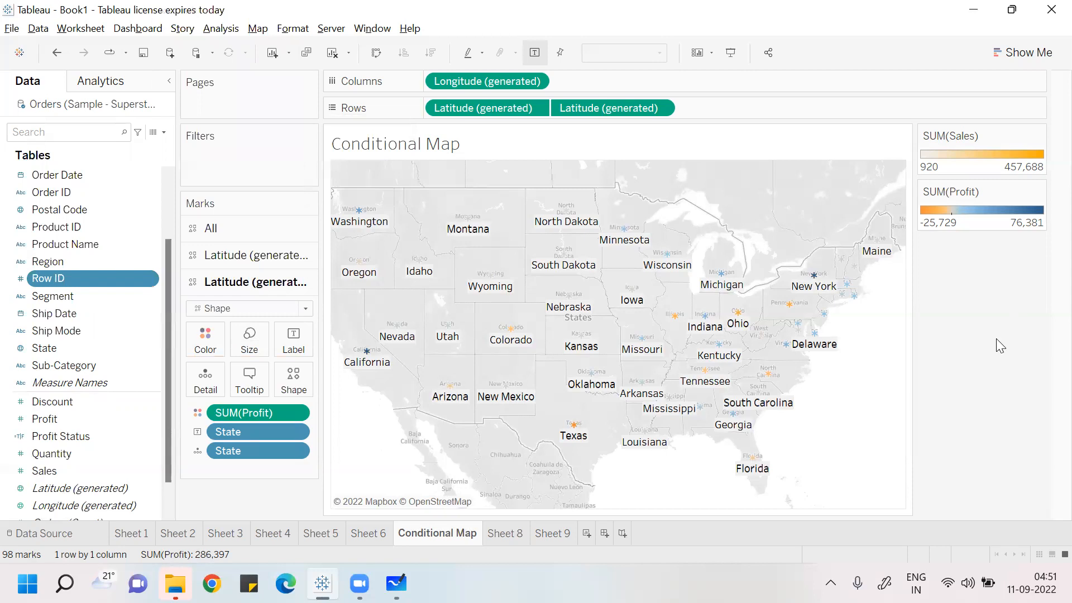
Step: Create a new calculated field and name it Demo Formula
click(226, 29)
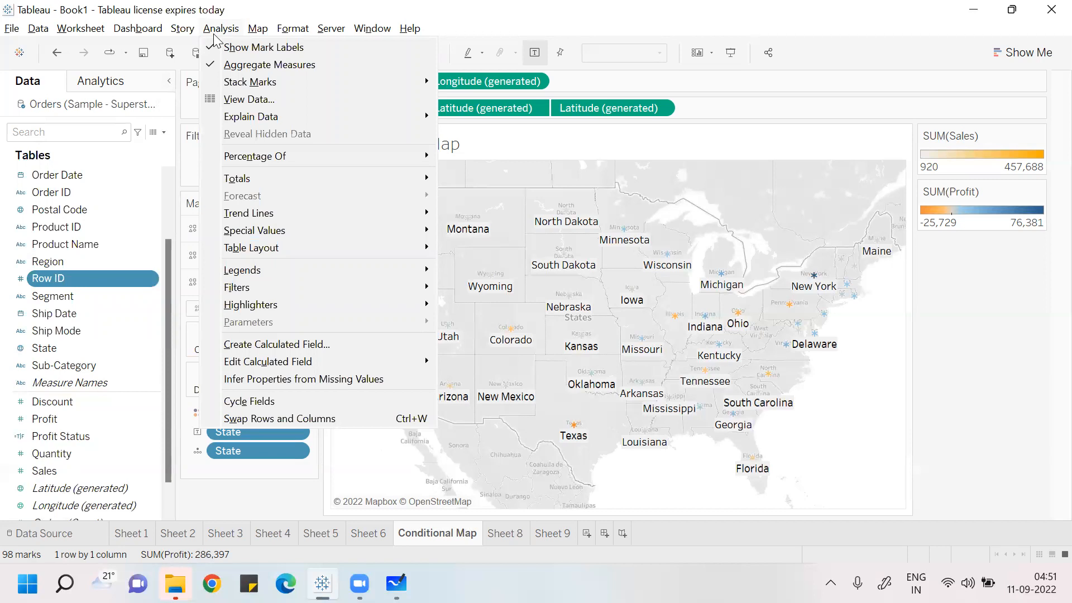
click(278, 344)
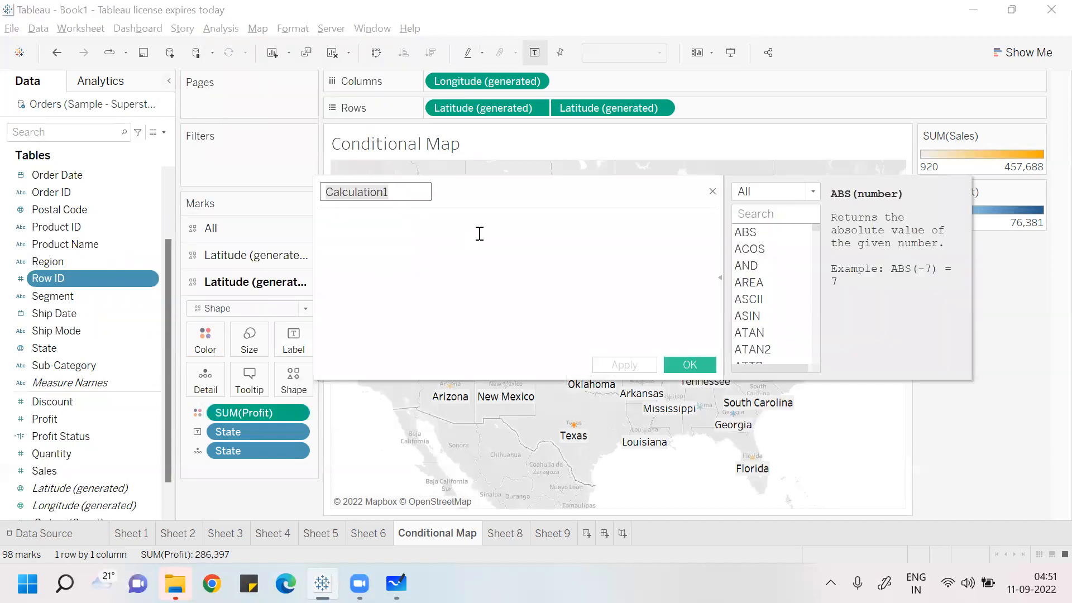
key(BackSpace)
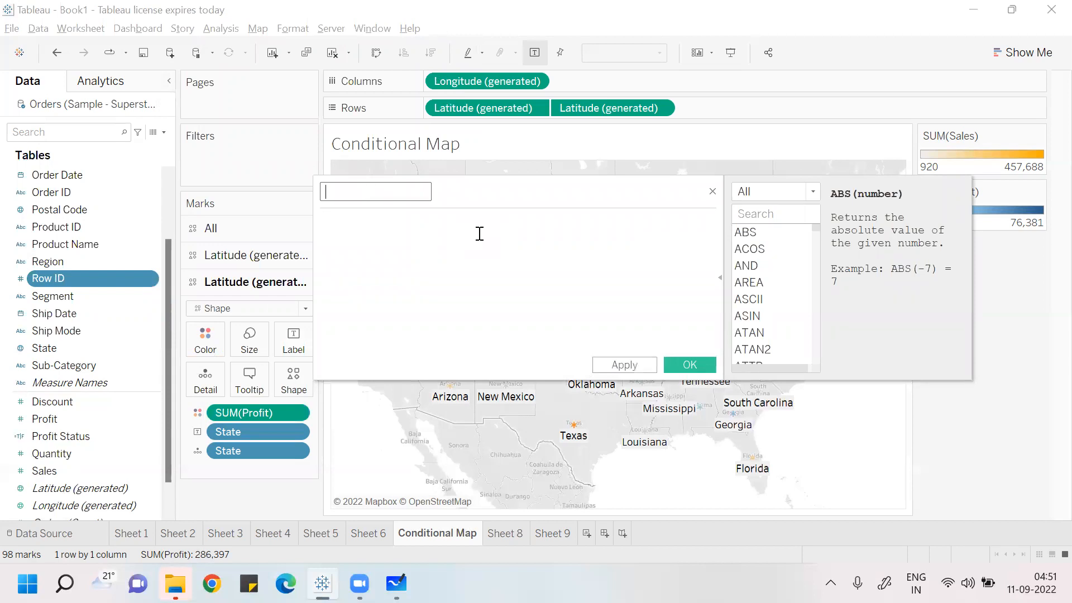
text(Demo Formula)
click(377, 221)
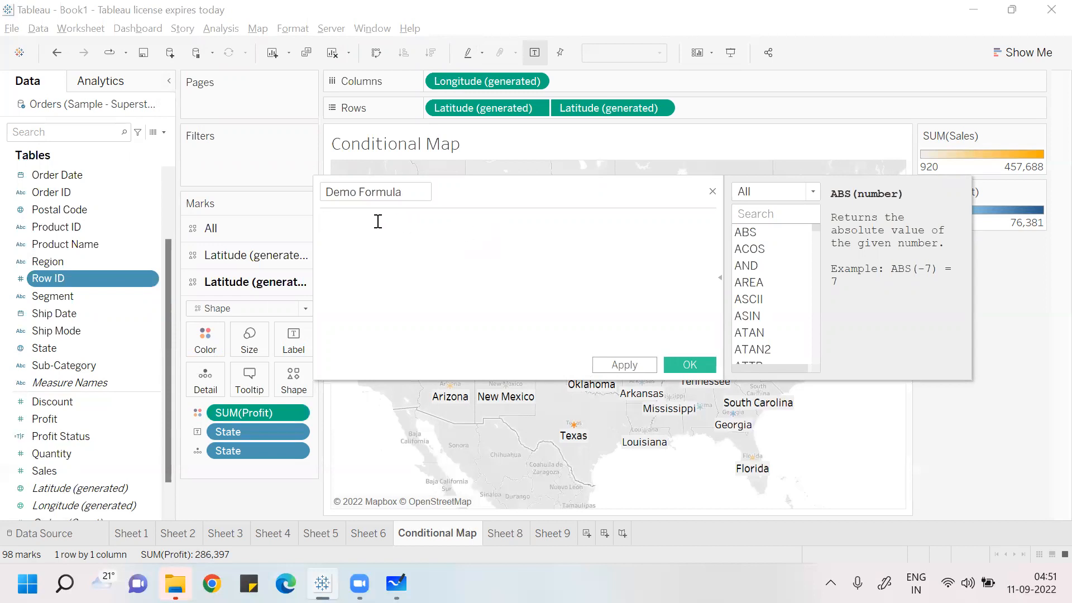
Step: Enter the formula sum([Profit])>0 for the Demo Formula field, apply it and save the field
text(sum)
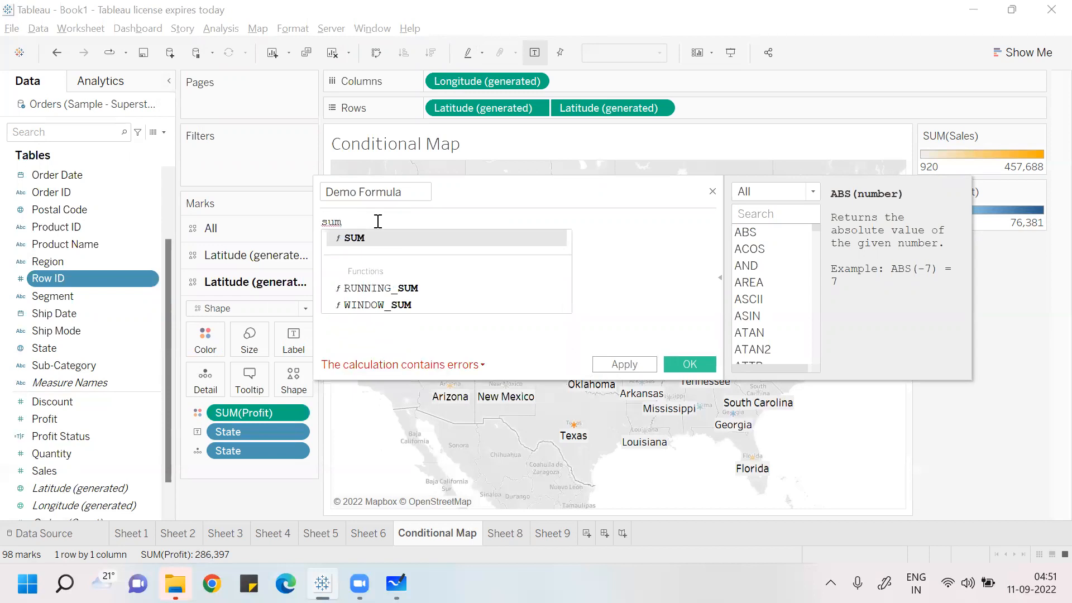
text(()
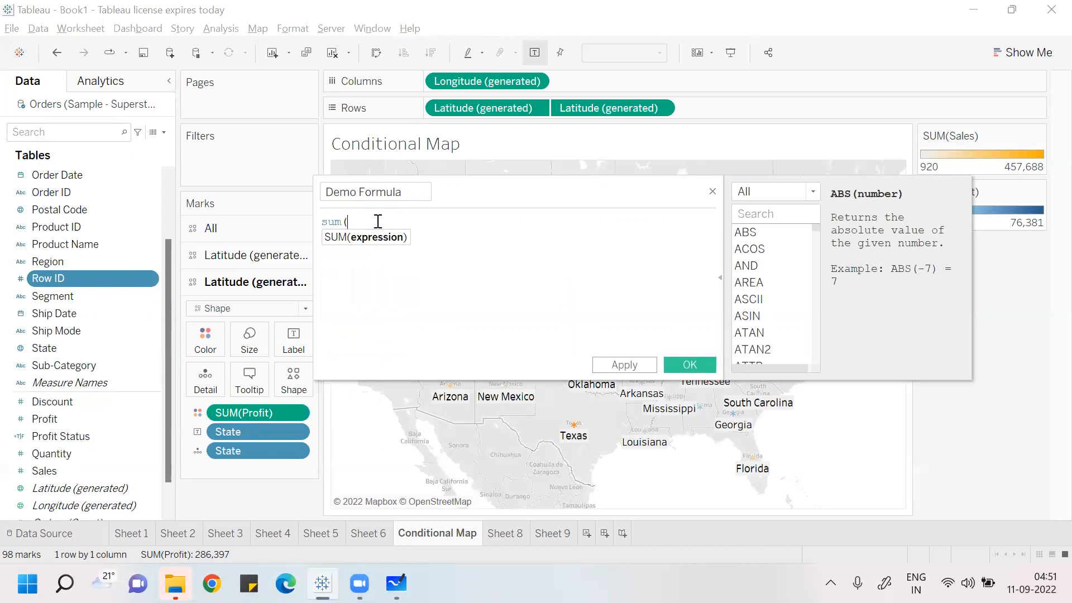
text(p)
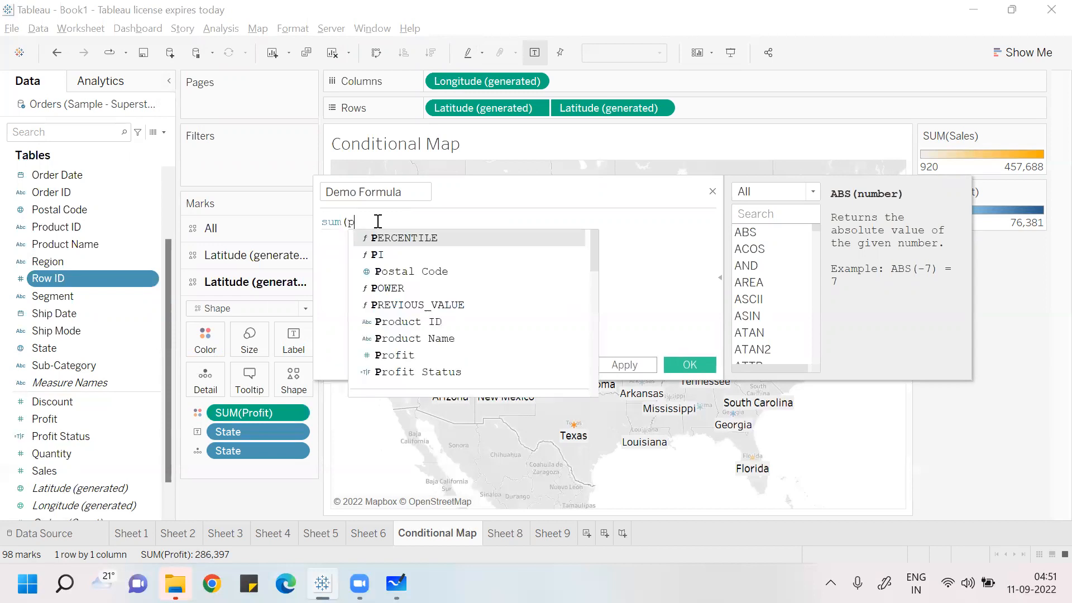
text(ro)
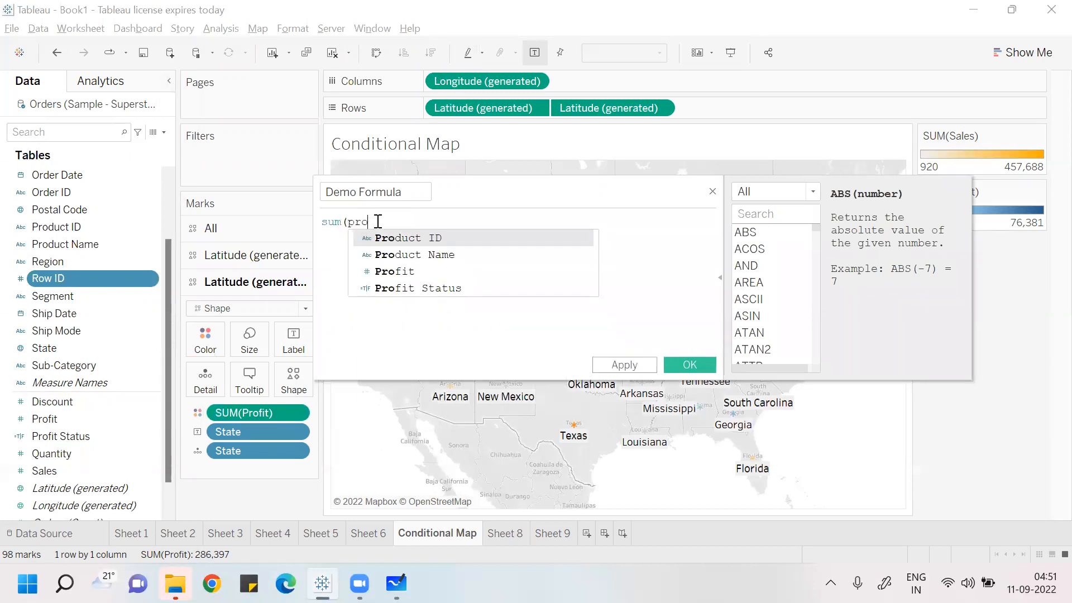
click(400, 268)
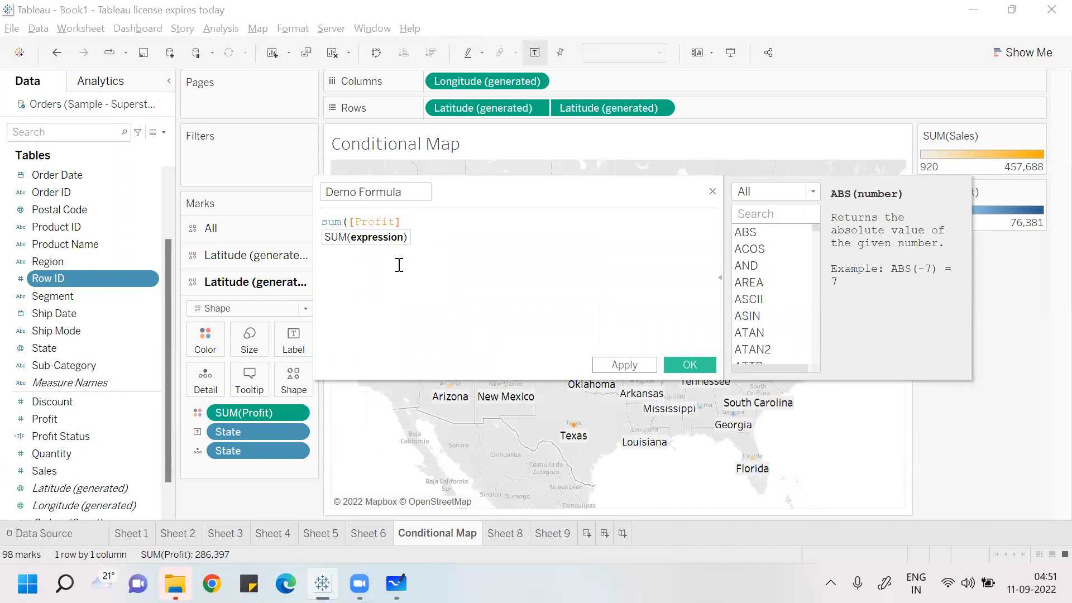
text())
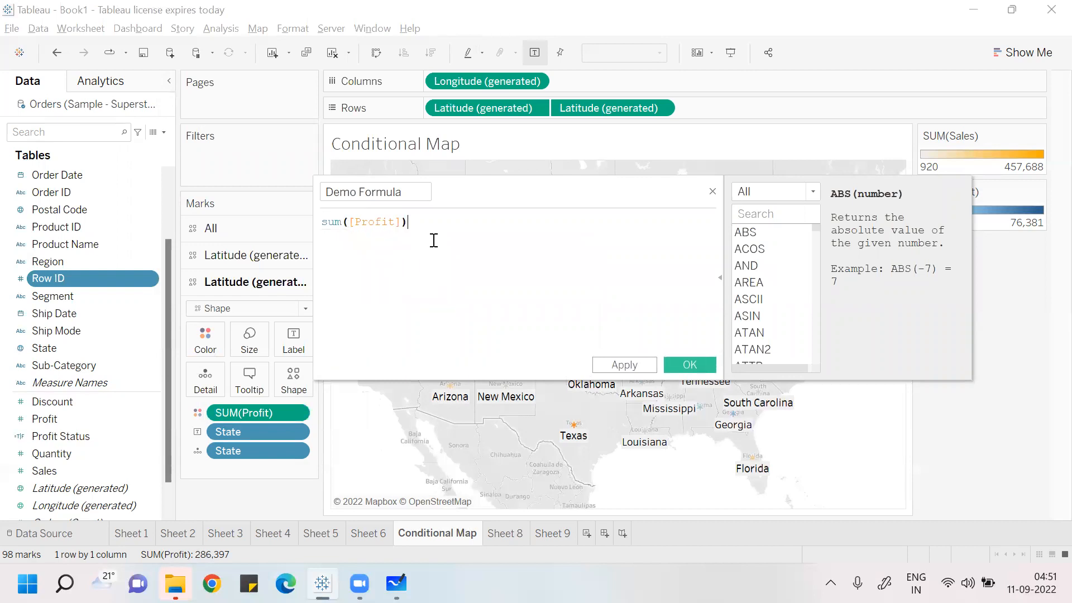
text(>0)
key(BackSpace)
text(0)
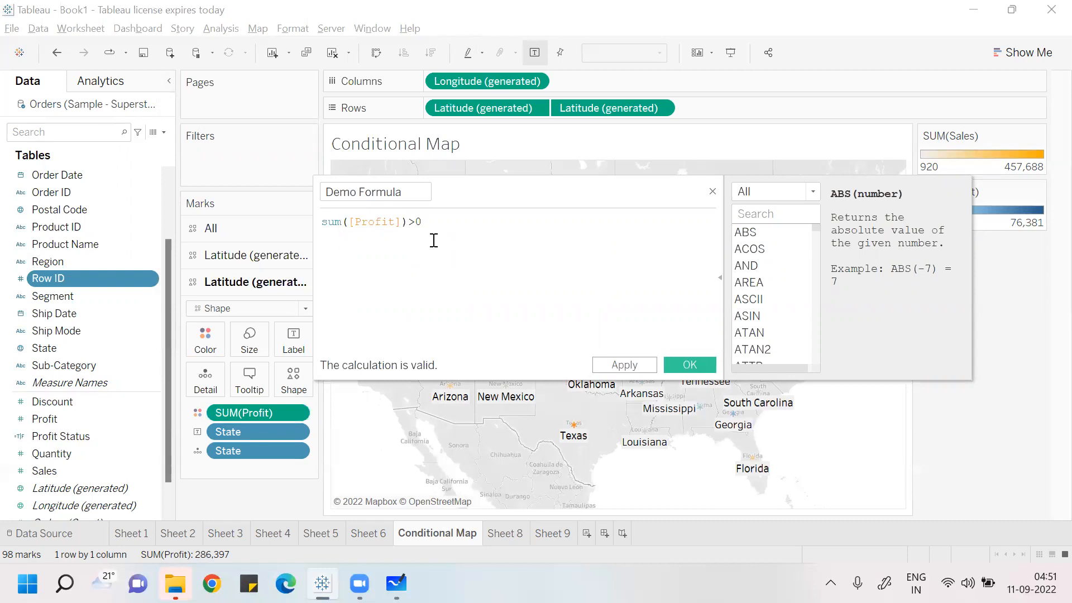
click(651, 371)
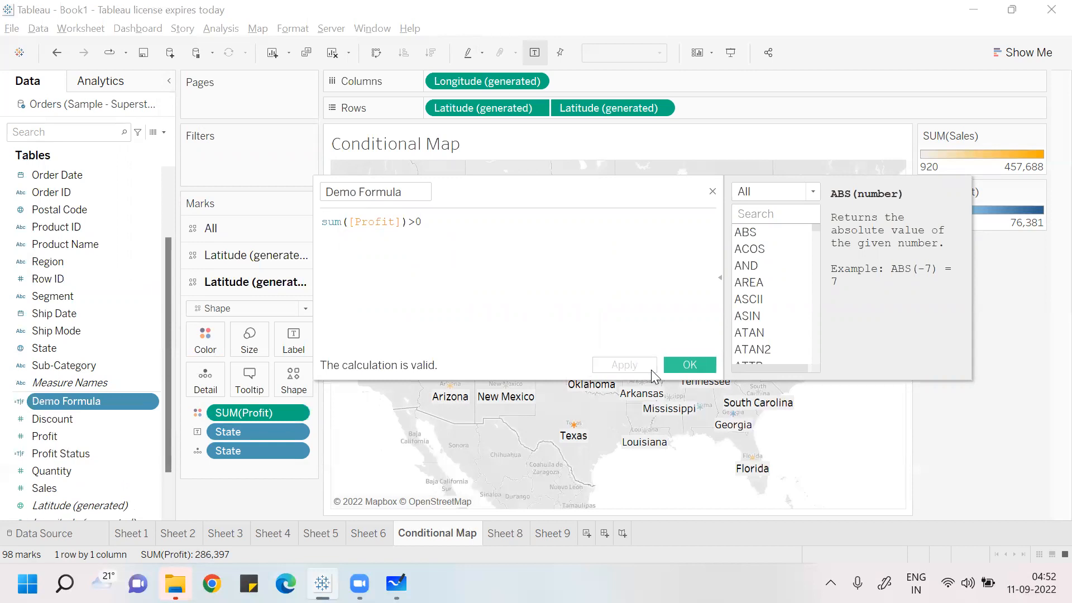
click(689, 364)
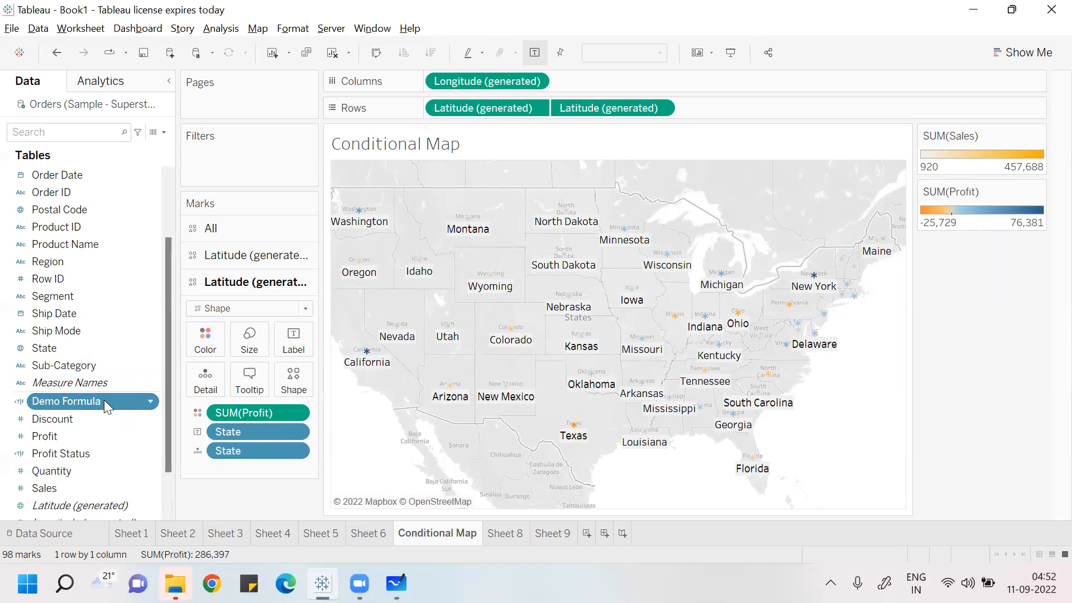
Step: Colour the second Latitude layer's marks by Demo Formula and review the map in presentation mode
drag(104, 399, 226, 336)
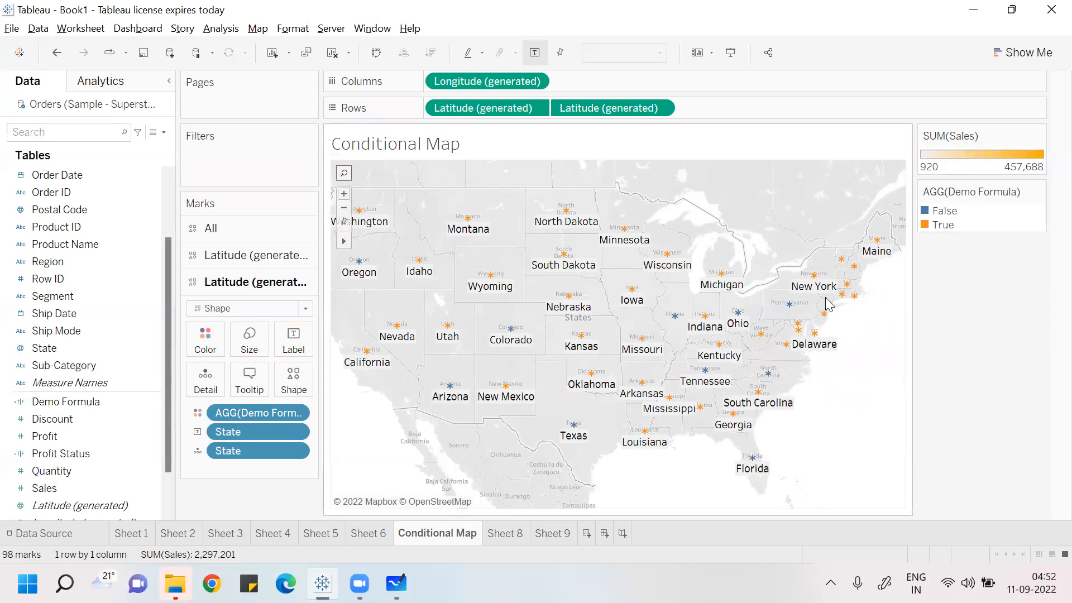
mouse_move(864, 270)
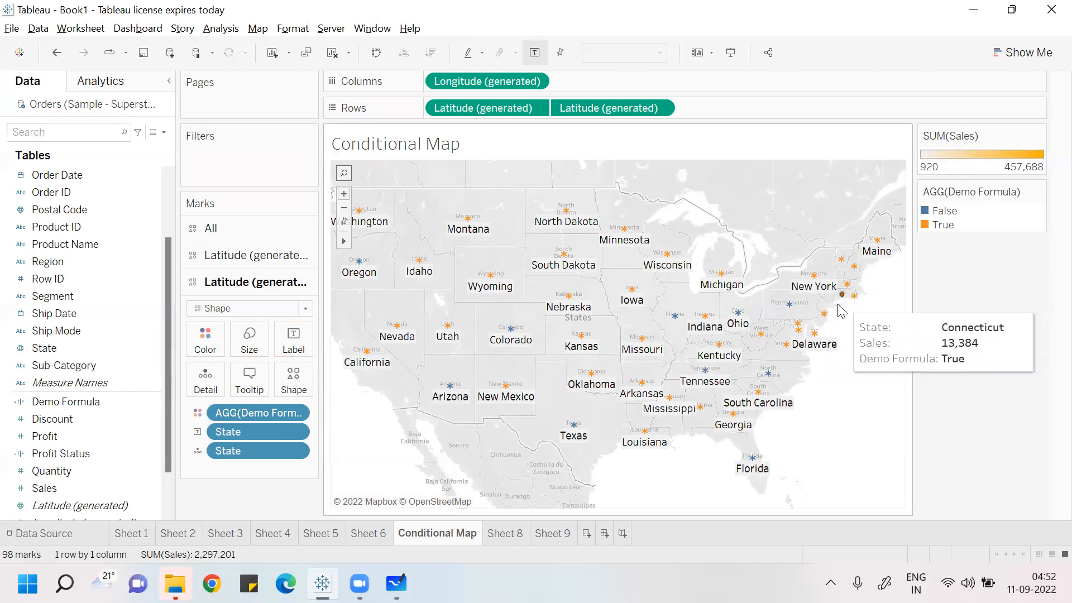
mouse_move(744, 320)
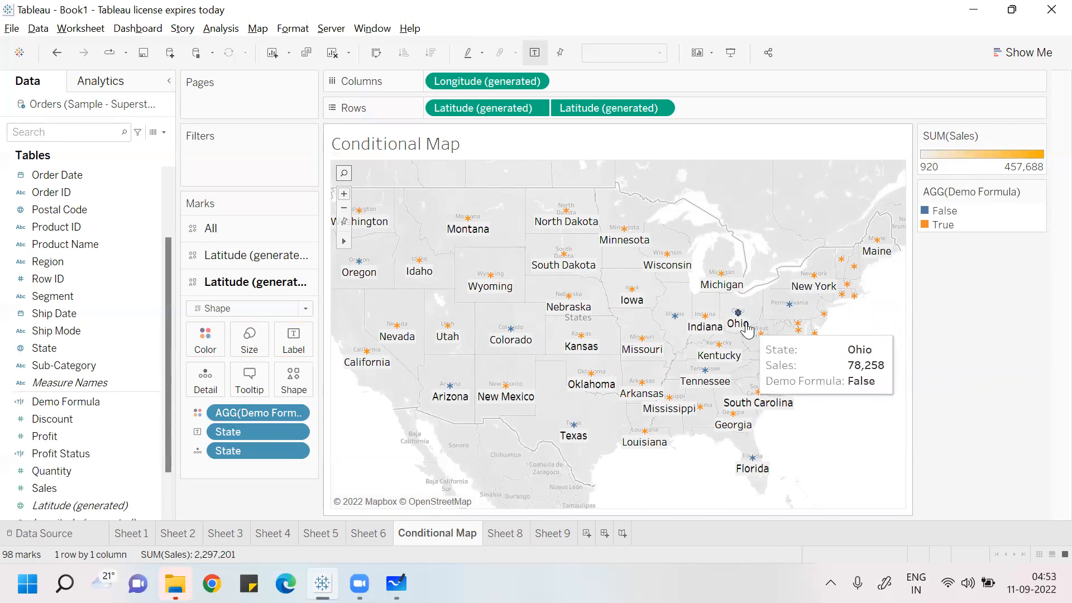
mouse_move(797, 323)
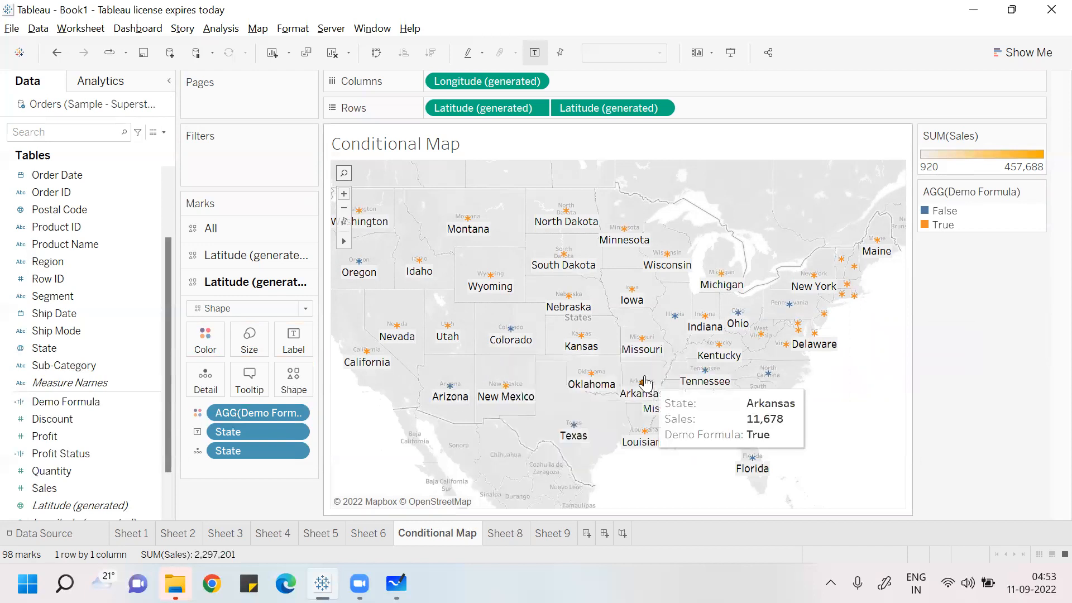
mouse_move(573, 430)
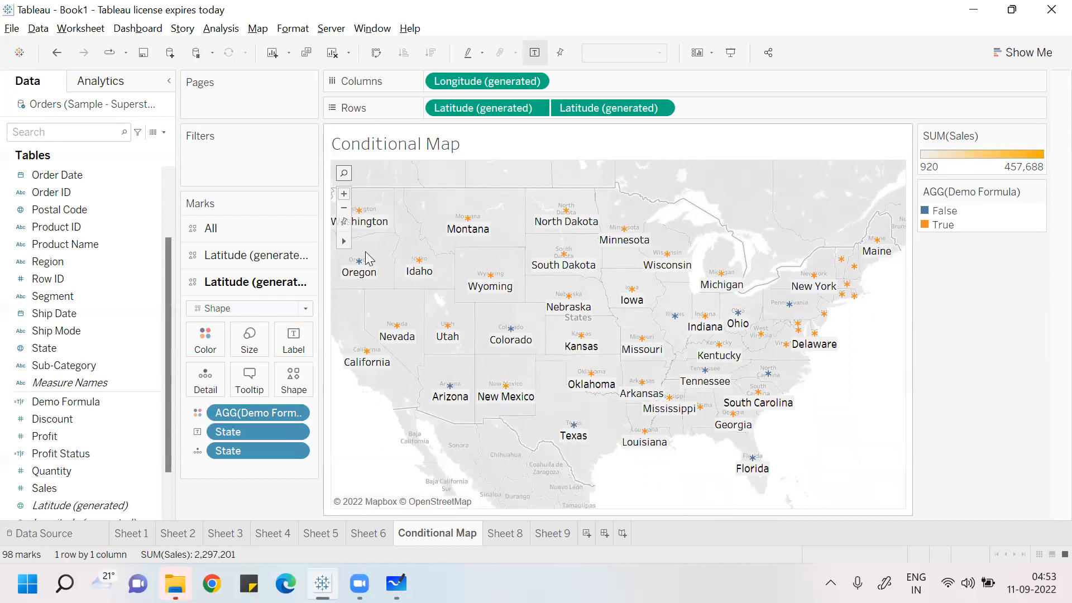
mouse_move(360, 272)
click(740, 52)
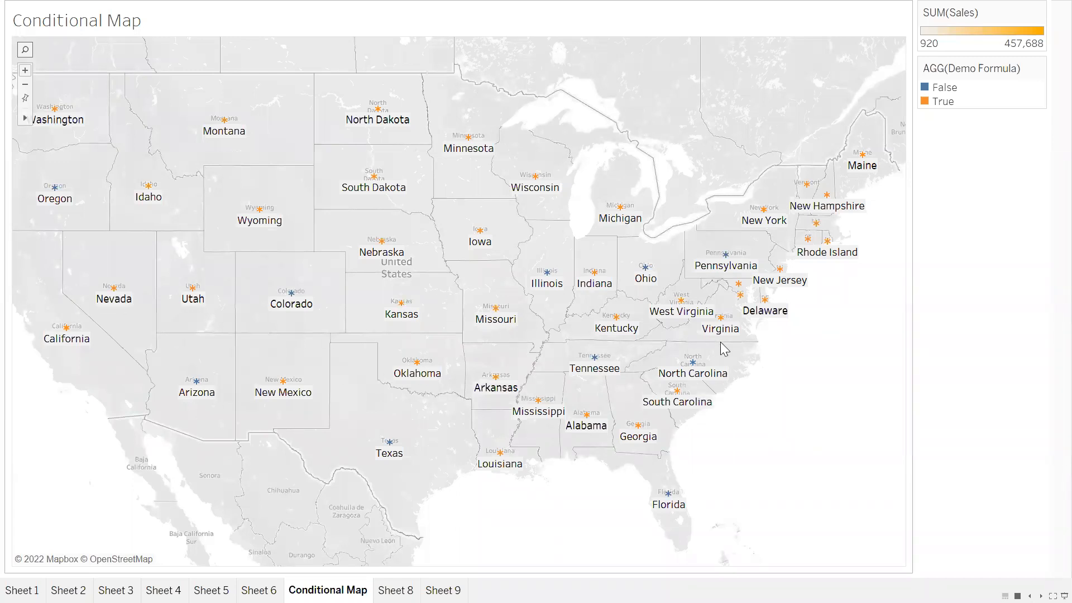
mouse_move(380, 459)
key(Escape)
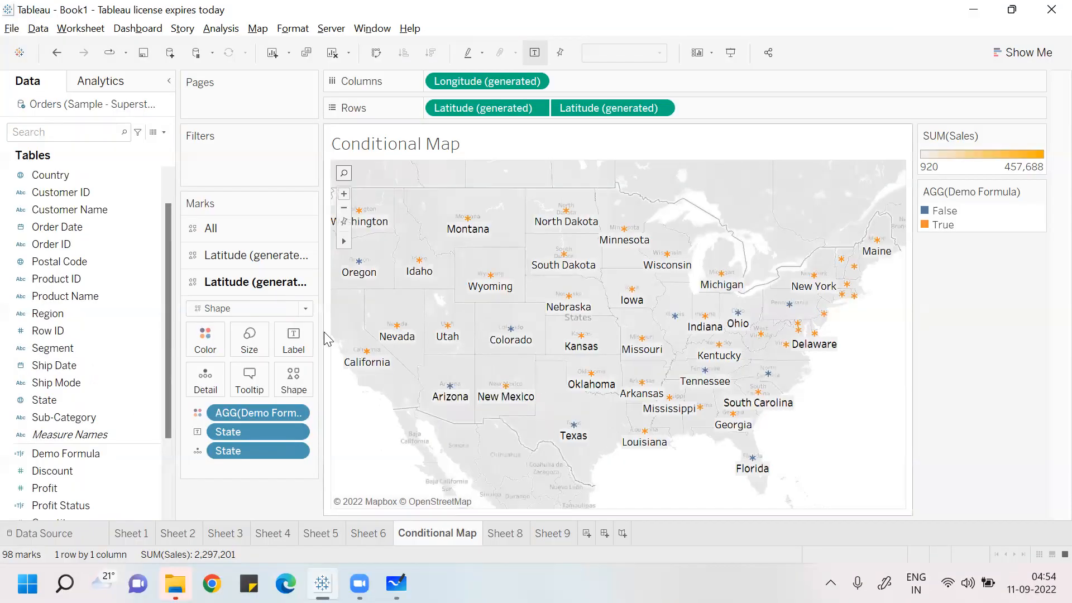
Step: Enlarge the second Latitude layer's asterisk marks to a moderate size
click(265, 350)
click(283, 378)
click(294, 378)
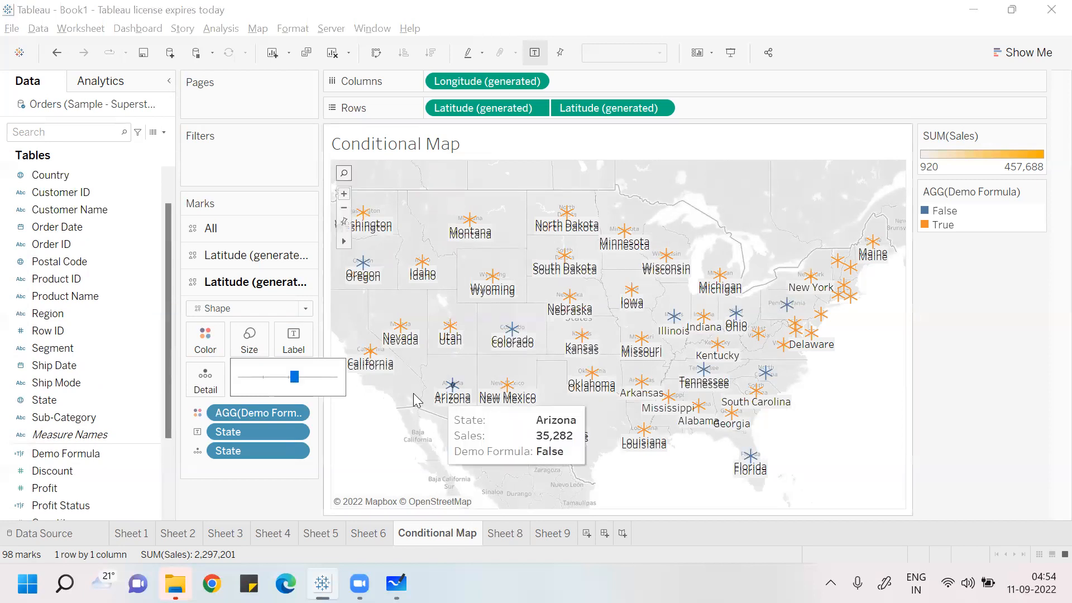
click(283, 379)
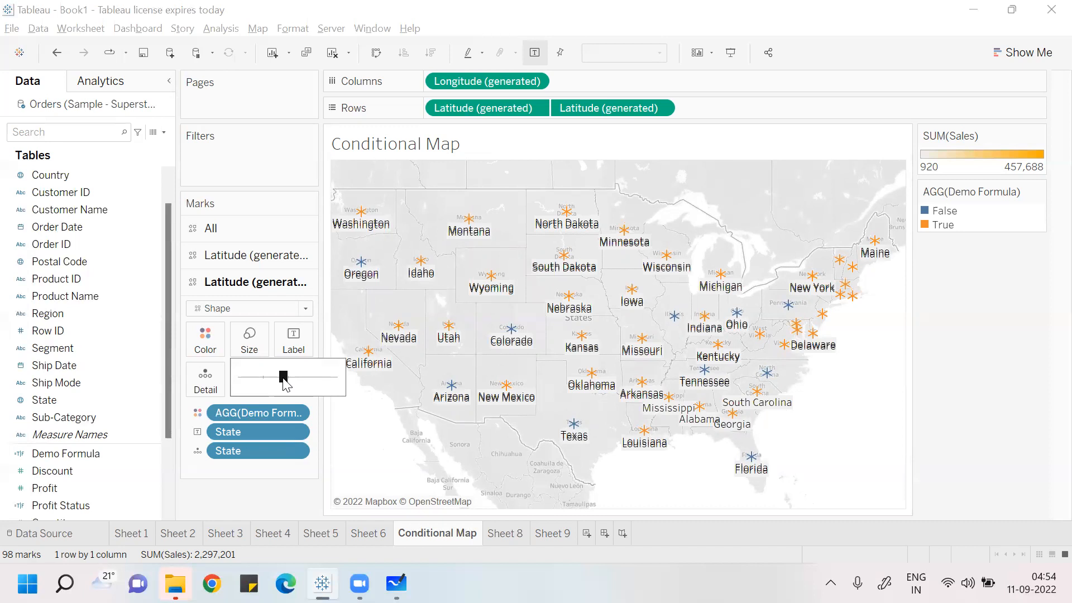
click(900, 392)
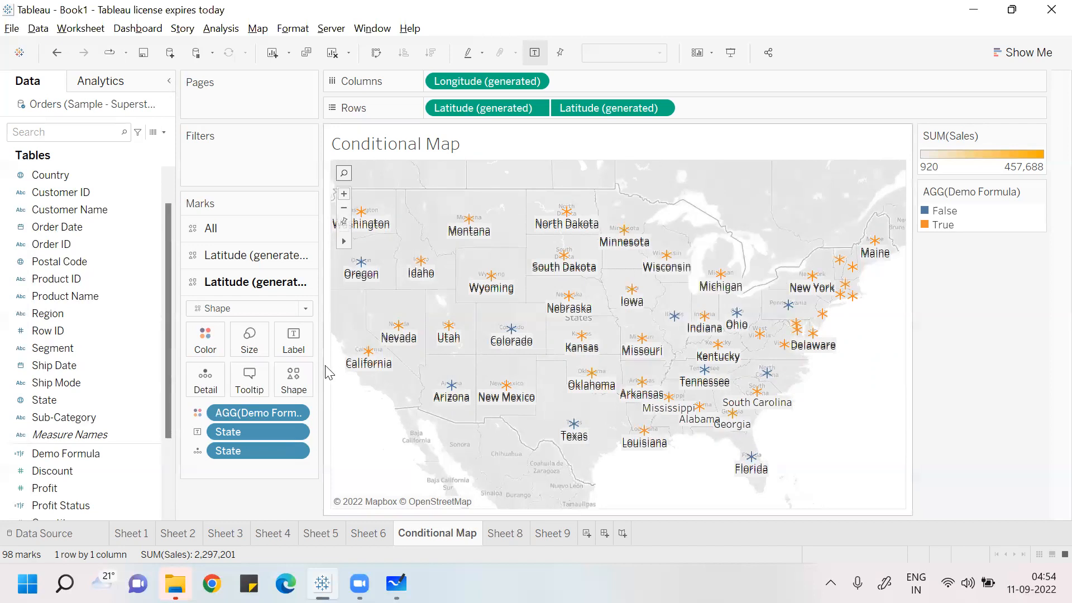
Step: Clear the State field from the label text of the first Latitude layer
click(293, 261)
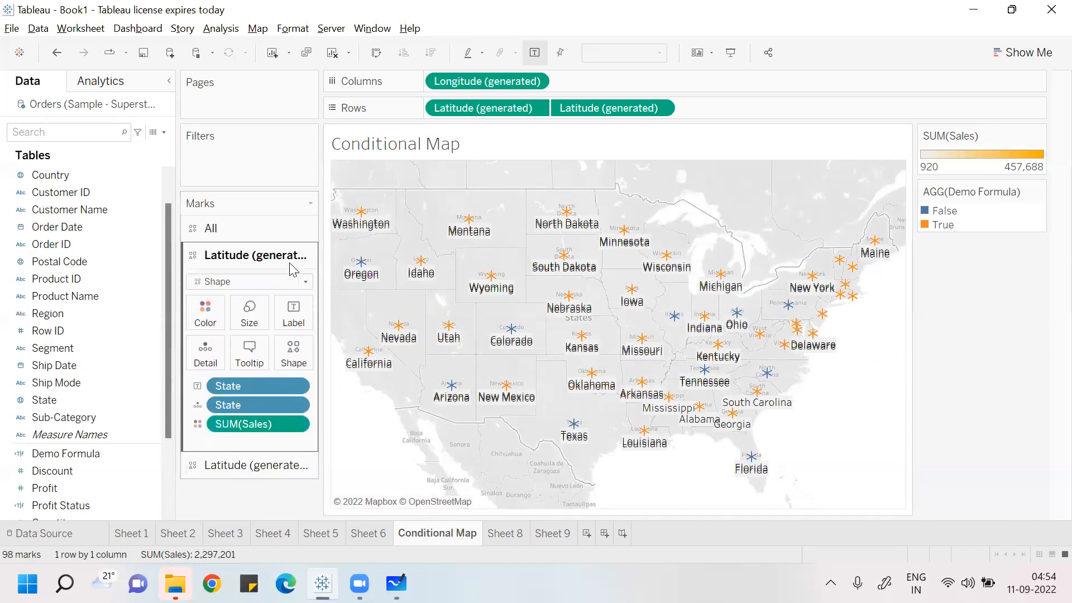
click(293, 318)
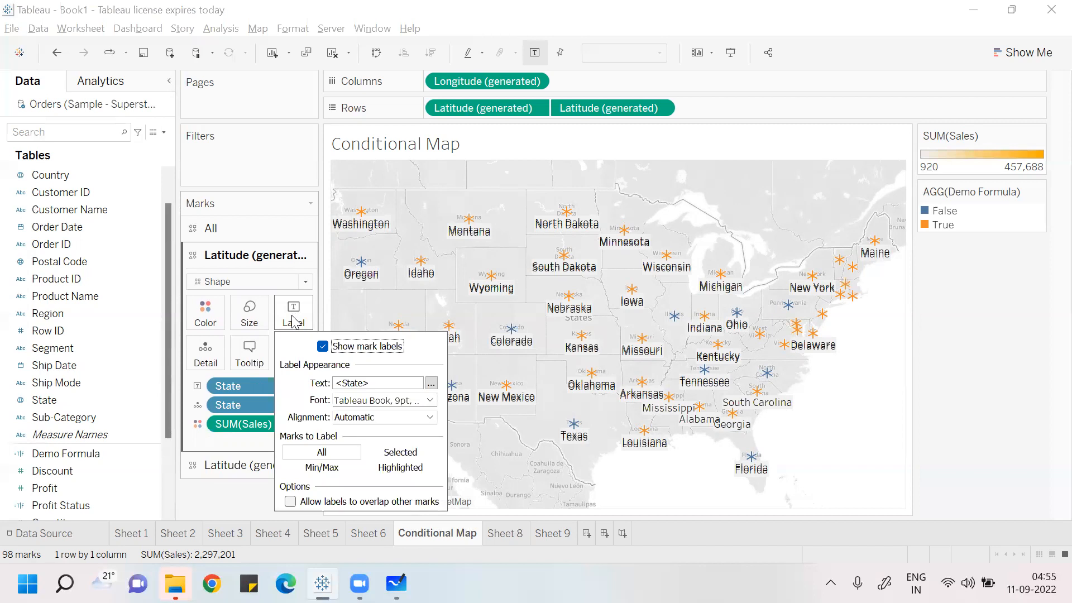
click(433, 385)
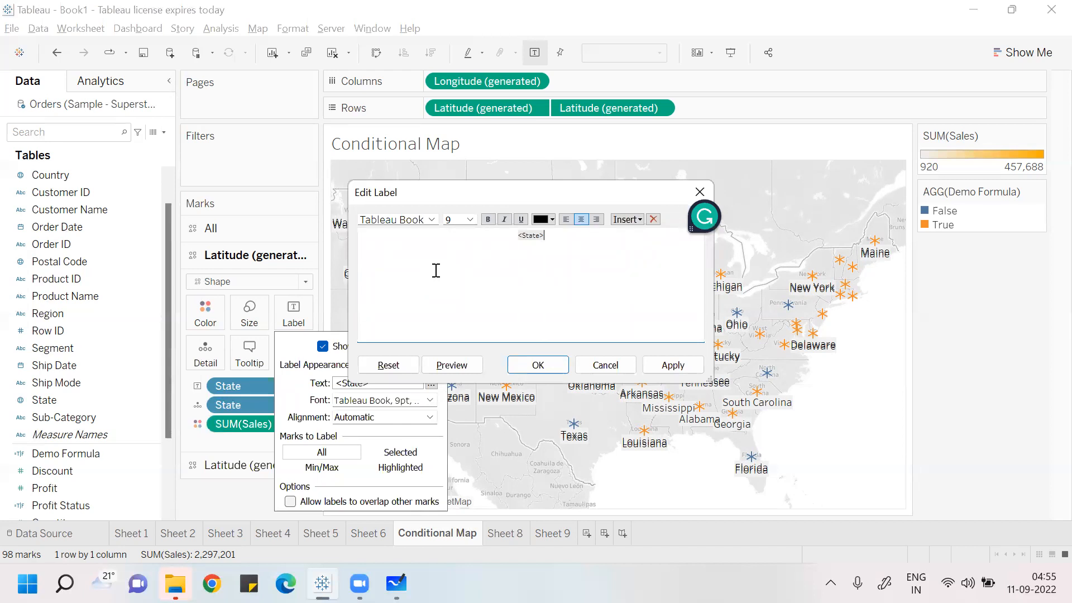
text(m)
key(BackSpace)
key(BackSpace)
key(BackSpace)
key(BackSpace)
key(BackSpace)
key(BackSpace)
key(BackSpace)
key(BackSpace)
Step: Set the first Latitude layer's label font to size 12 in light orange and apply the emptied label
click(471, 220)
click(452, 273)
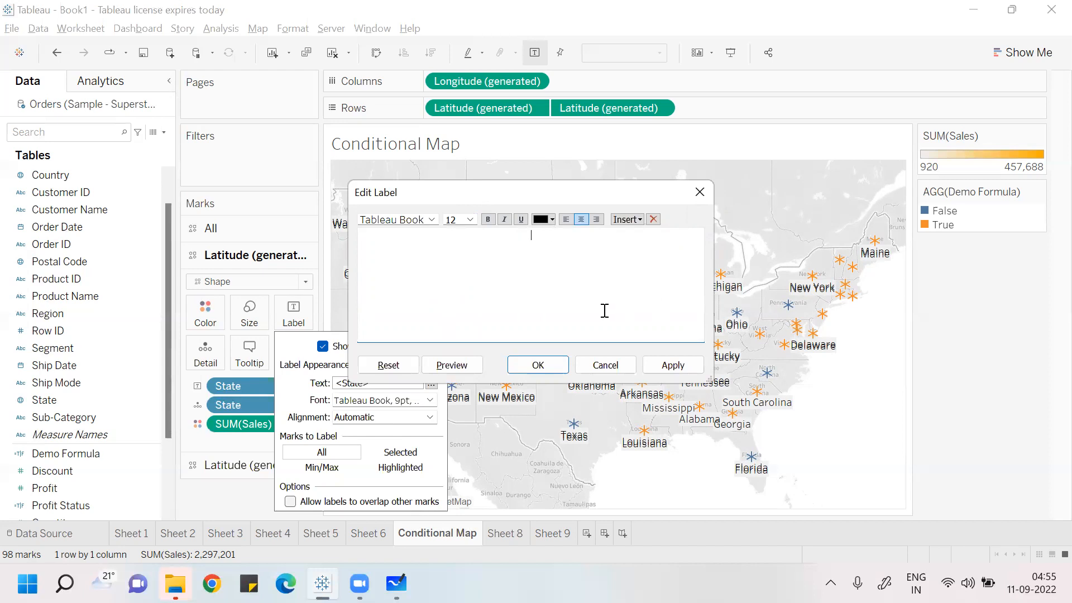
click(552, 219)
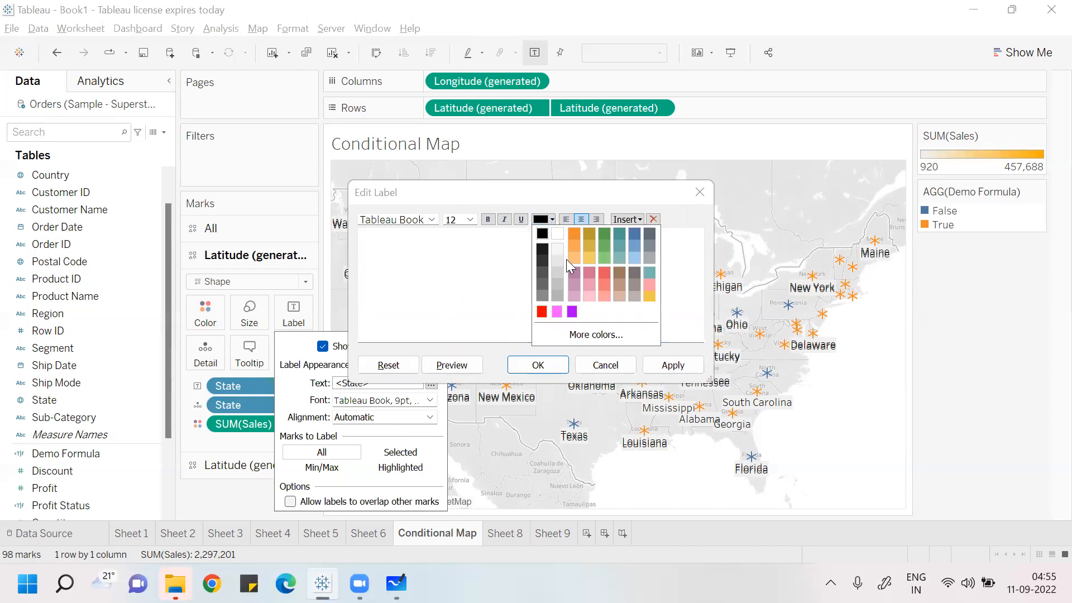
click(579, 249)
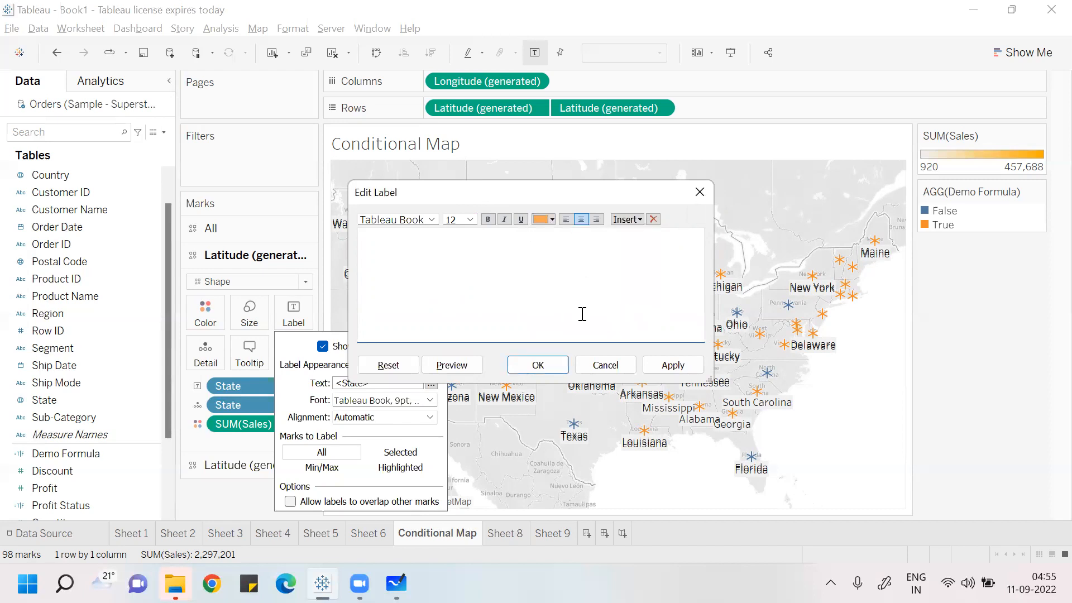
click(670, 366)
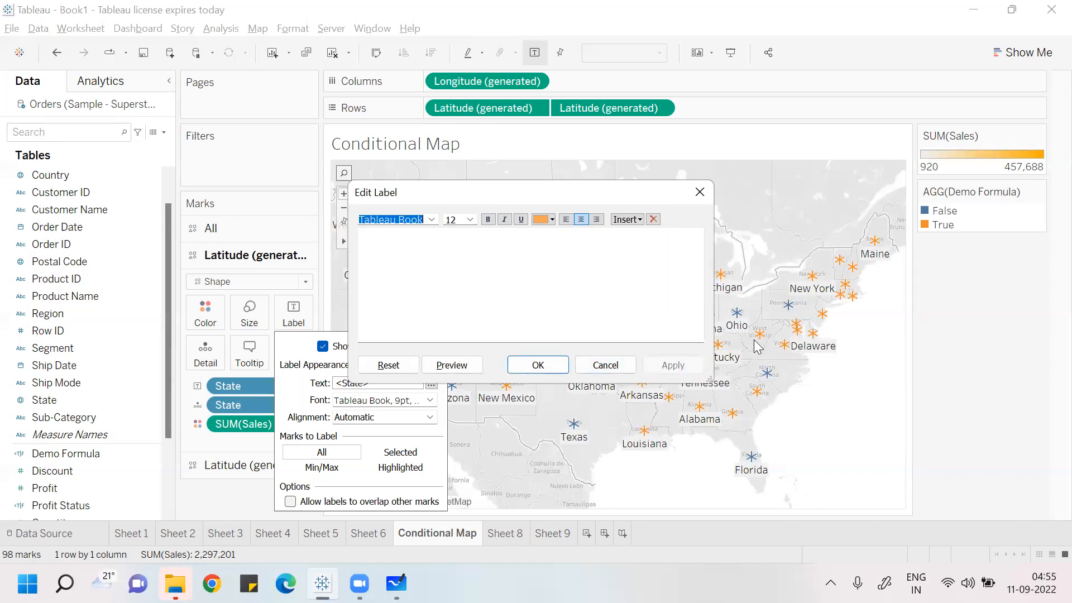
click(547, 365)
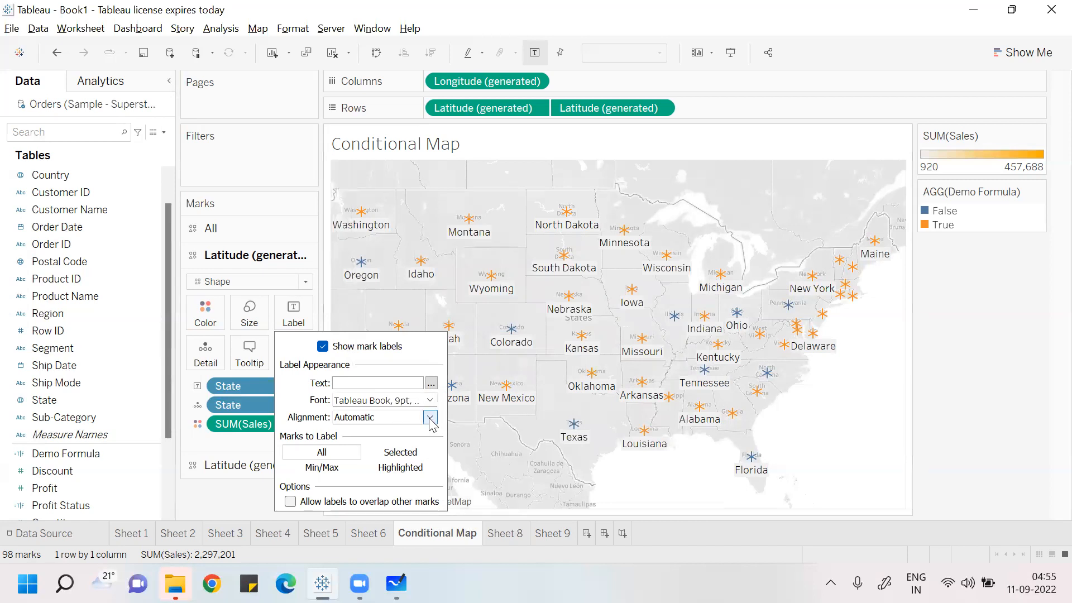
click(684, 485)
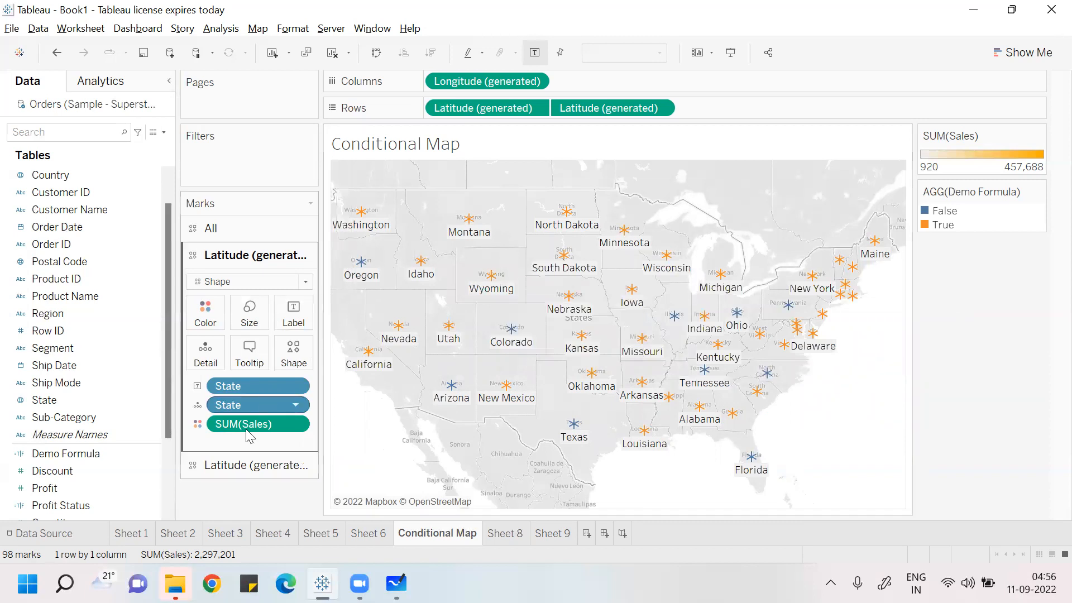
click(250, 466)
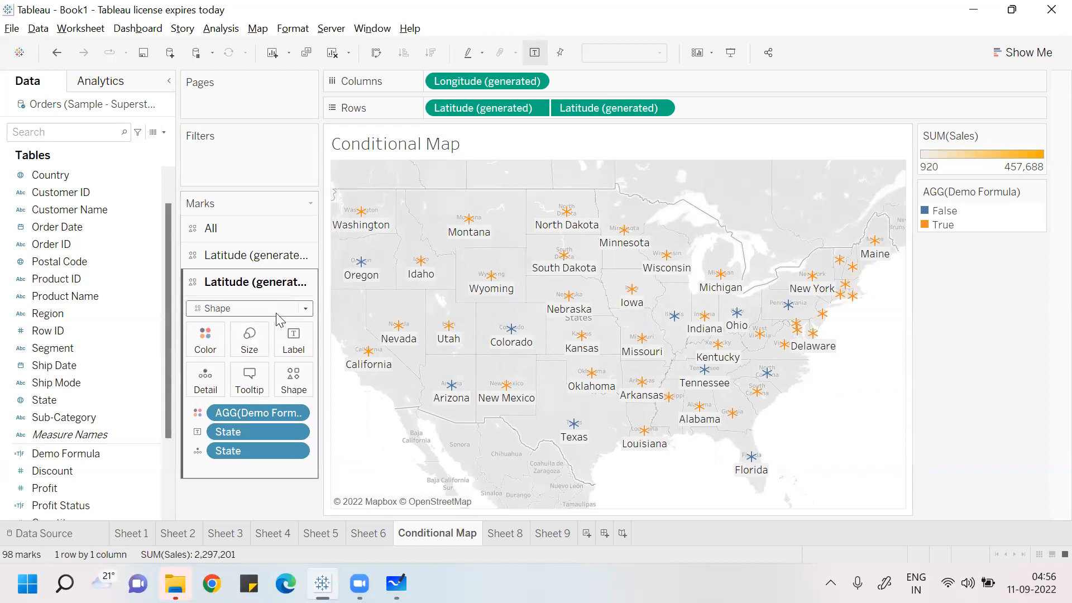
click(304, 312)
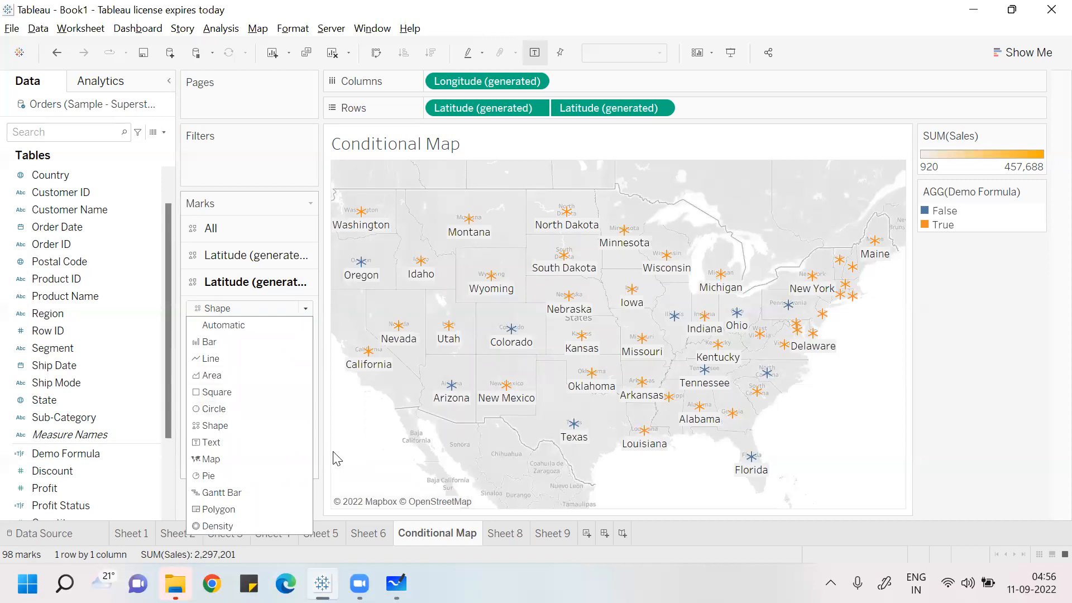
click(365, 452)
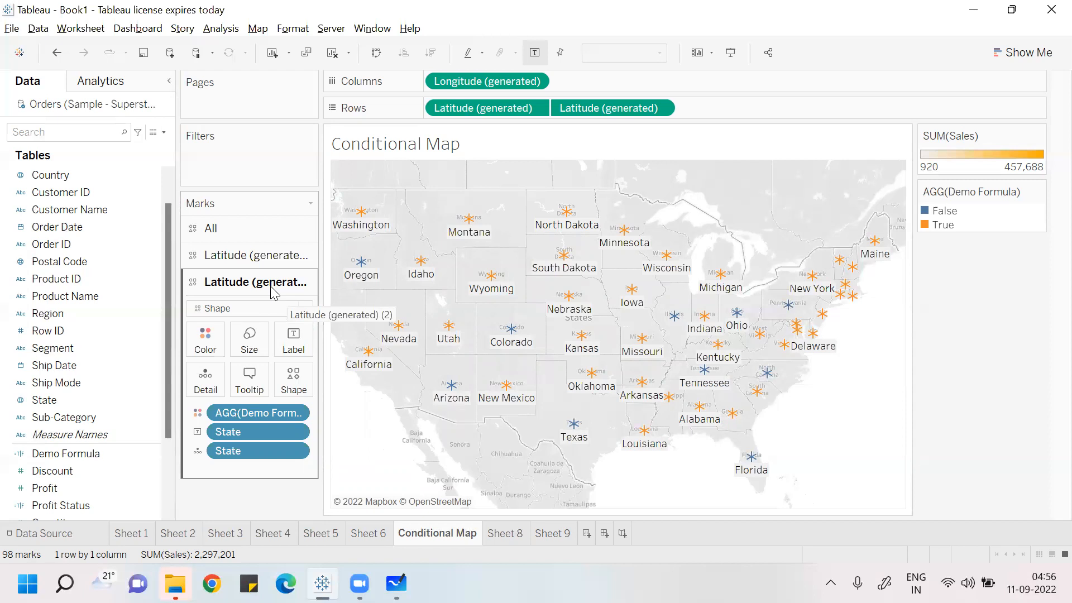
Step: Try to set the second Latitude layer's State label font to purple with a different size
click(297, 347)
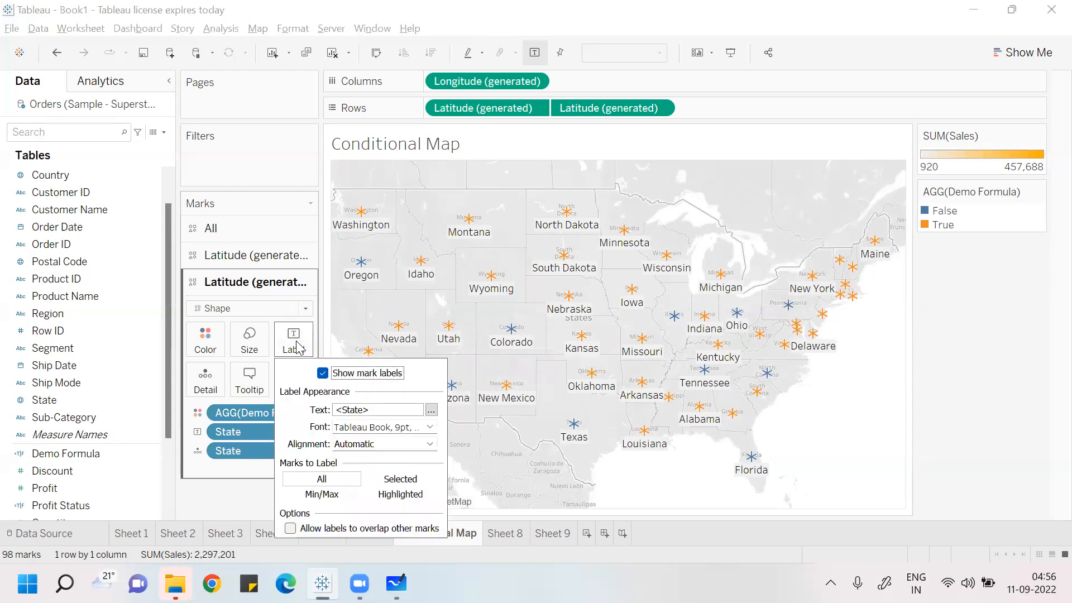
click(795, 449)
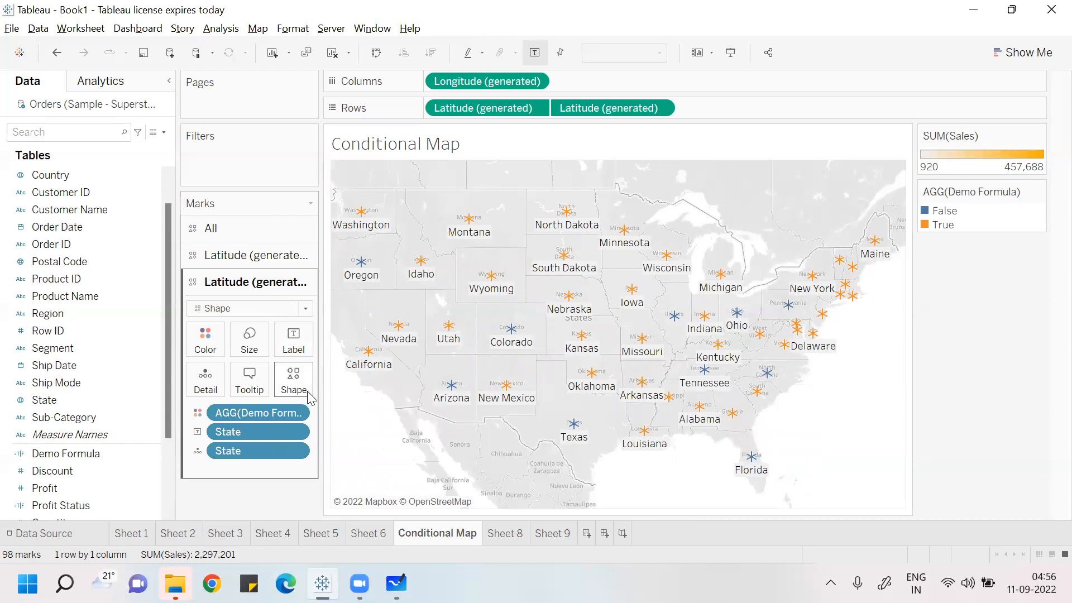
click(297, 347)
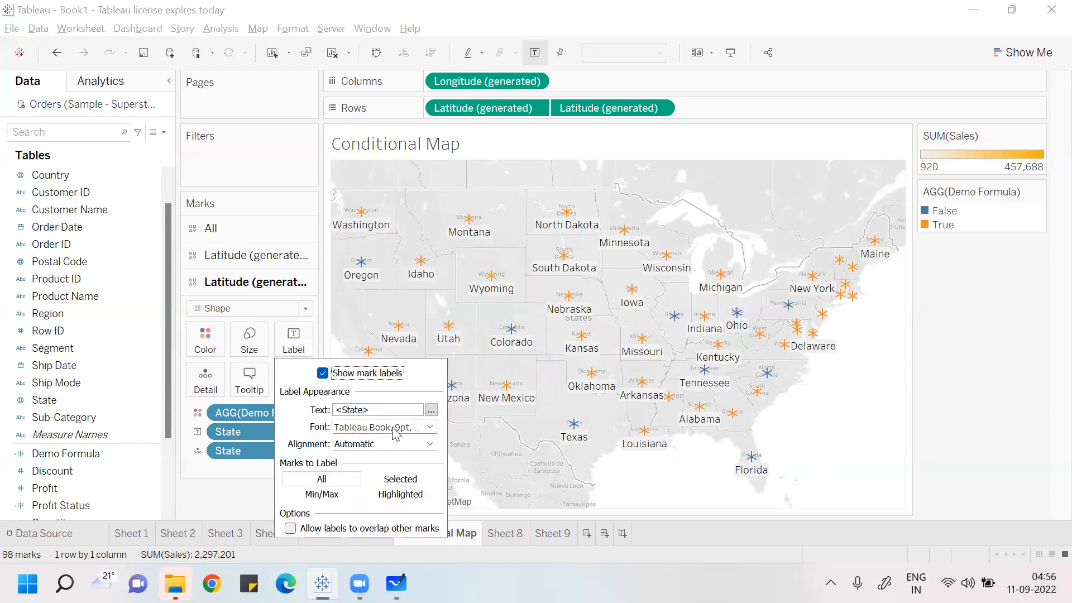
click(431, 411)
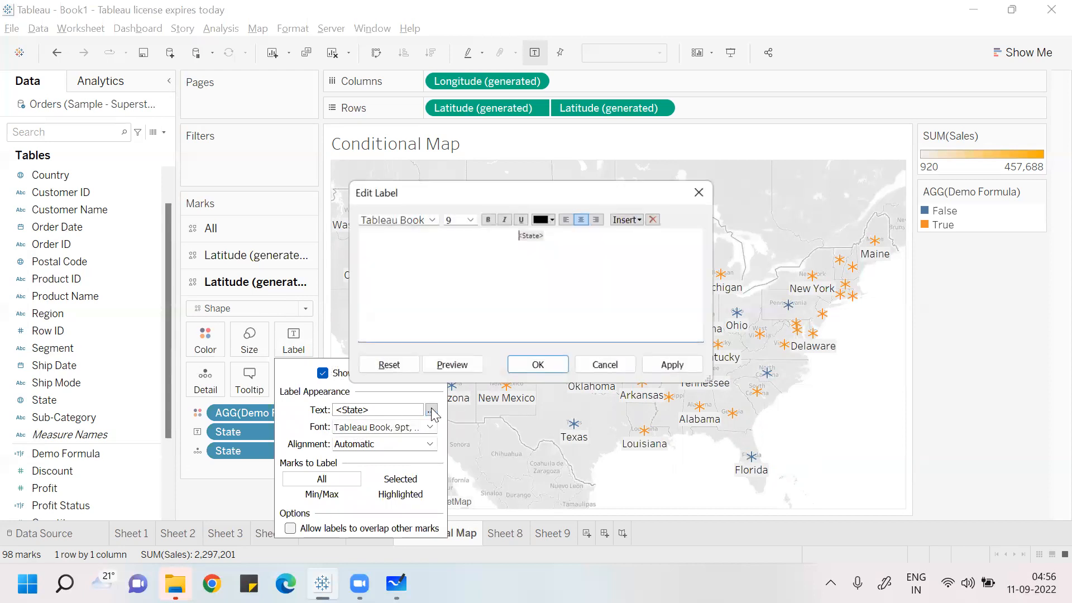
click(551, 220)
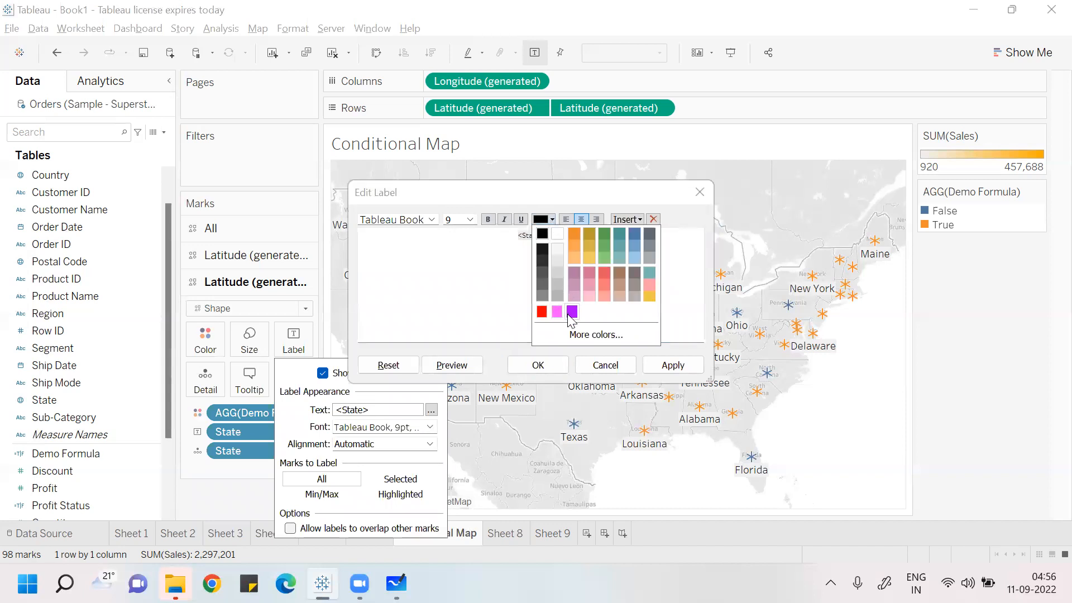
click(572, 311)
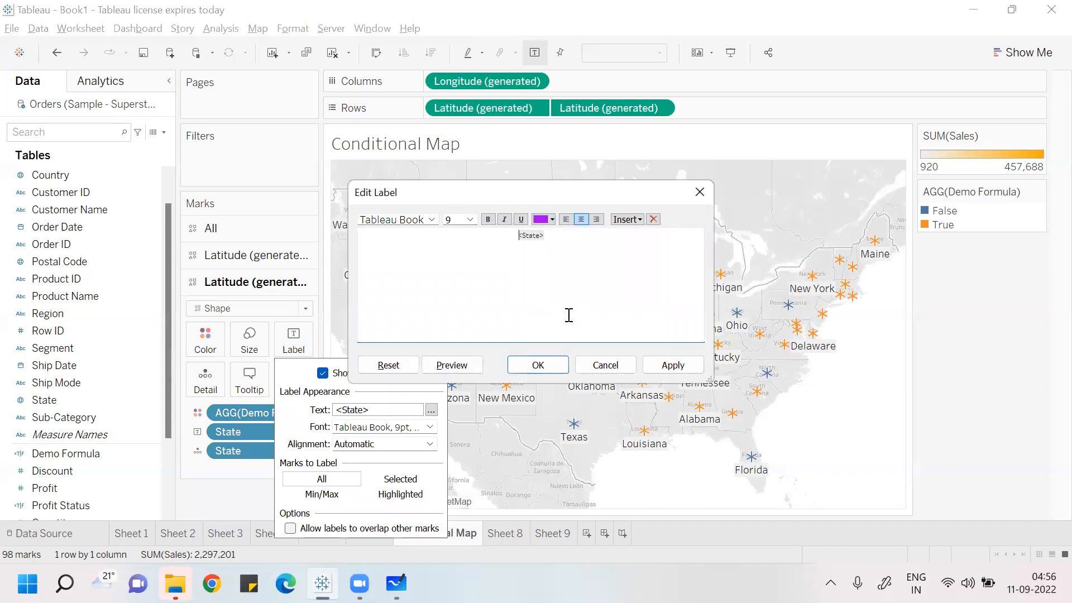
click(470, 219)
click(463, 248)
click(668, 366)
click(550, 364)
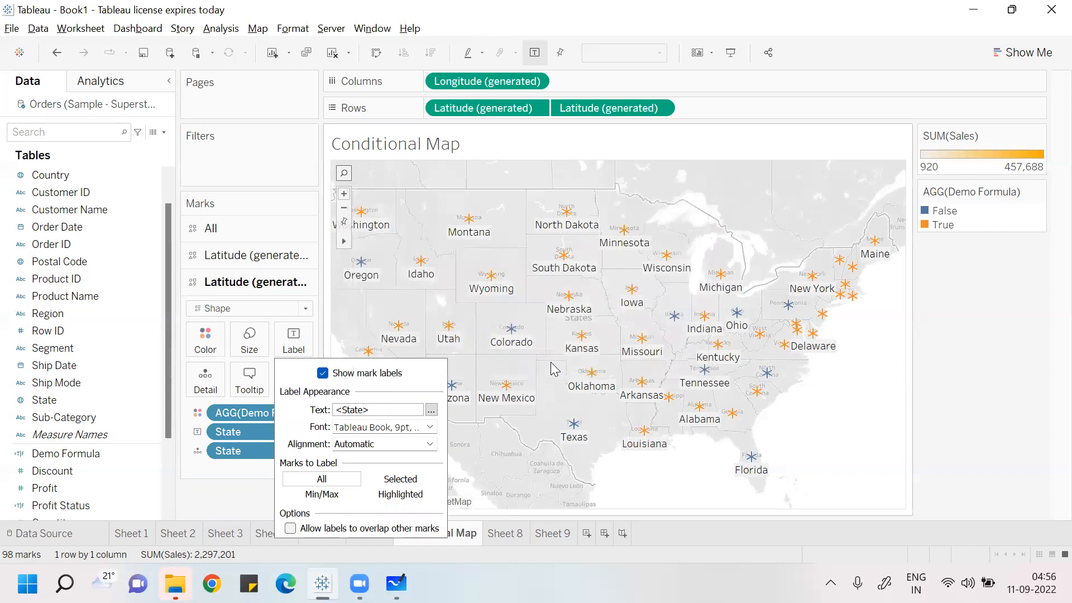
click(890, 436)
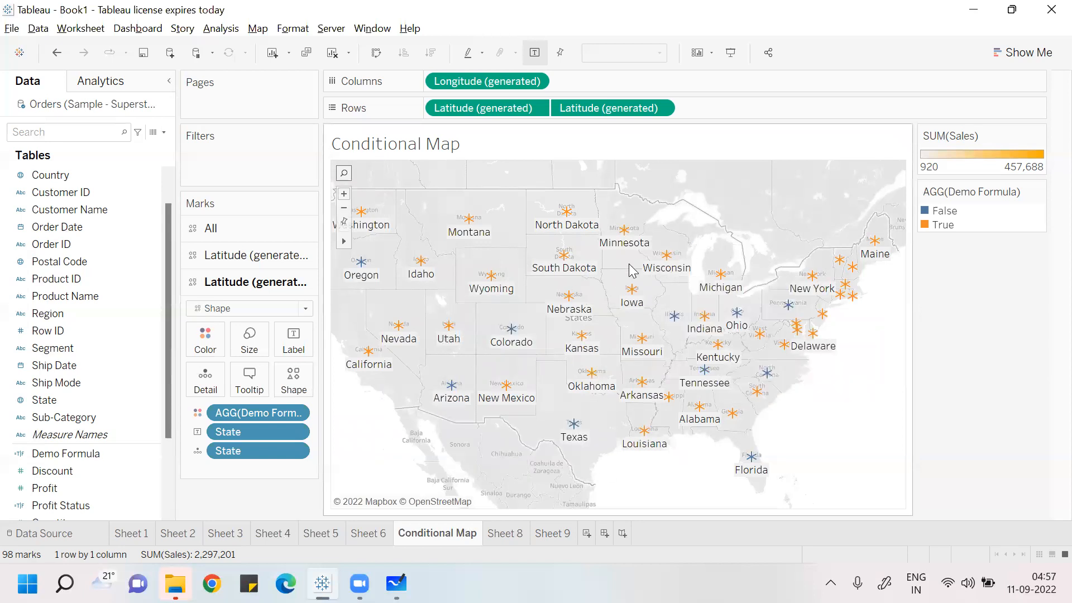
mouse_move(761, 342)
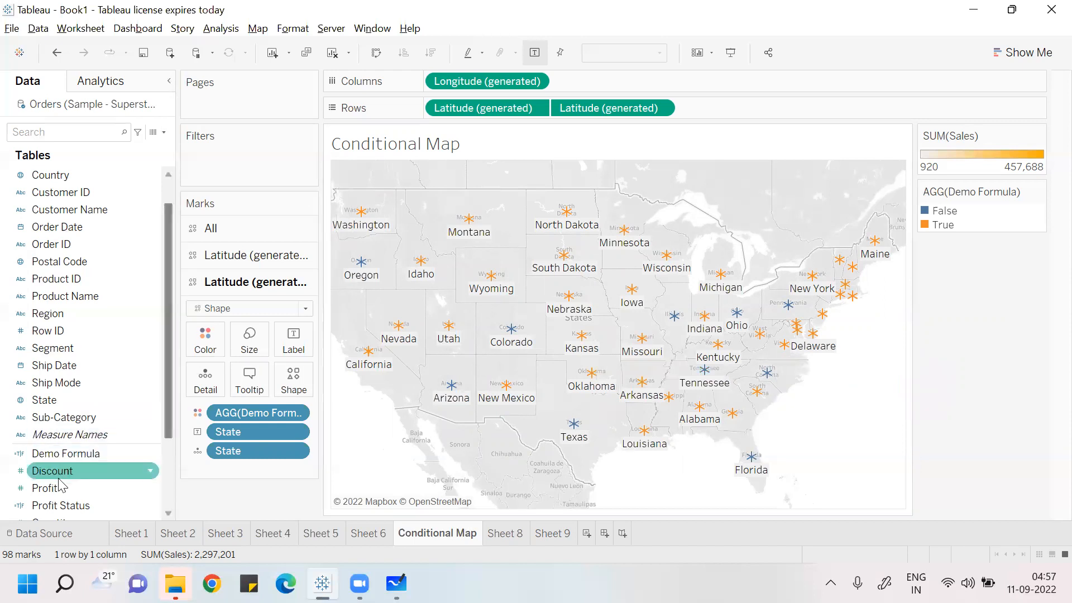
Step: Recolour the second Latitude layer's marks by Profit and check the layer's full name on its marks card
drag(56, 488, 192, 343)
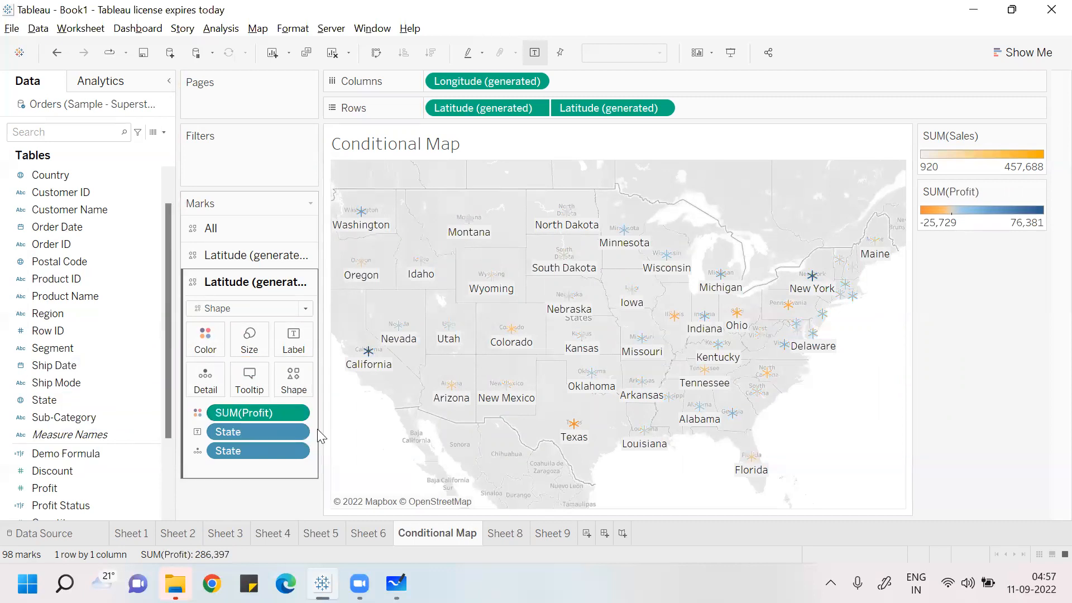
drag(320, 433, 382, 441)
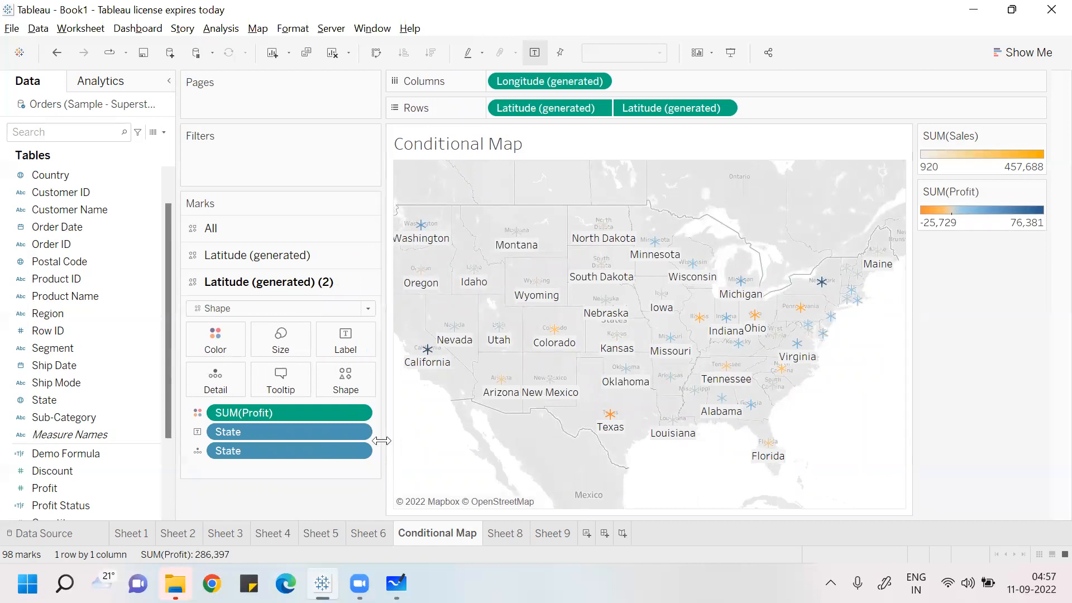
drag(383, 441, 326, 440)
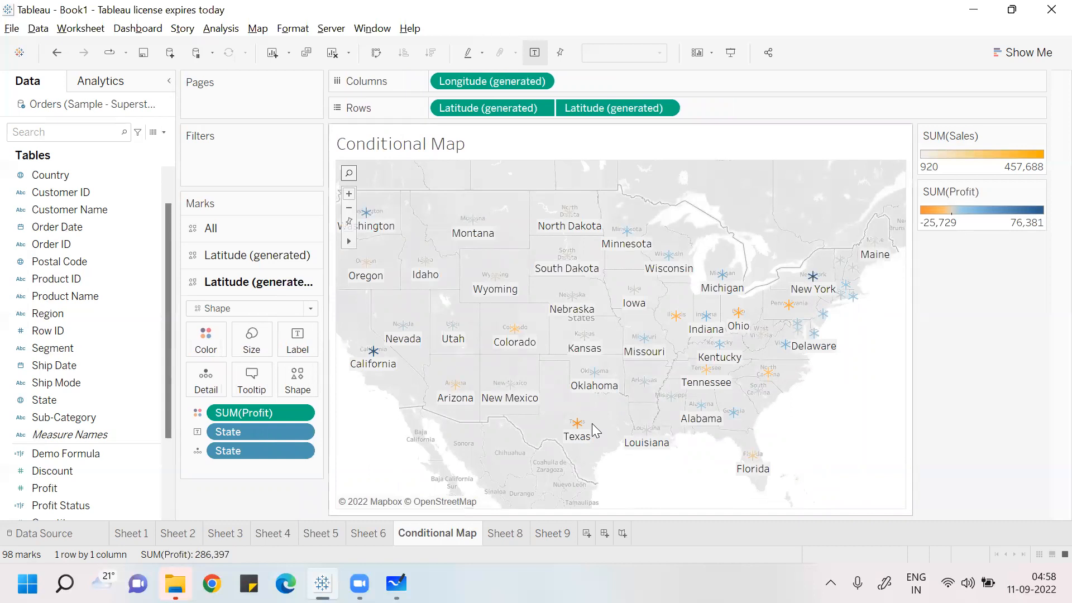
Step: Empty the worksheet by removing the second layer's Profit and State fields, then Longitude and both Latitude fields
drag(259, 420, 51, 445)
drag(251, 414, 45, 420)
drag(222, 414, 12, 392)
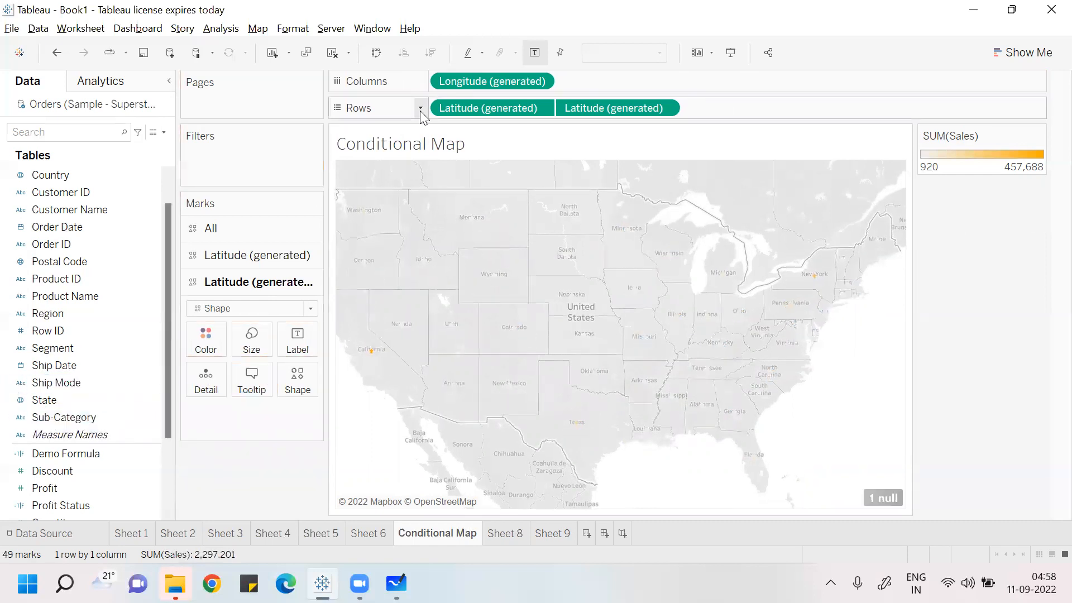
drag(489, 82, 151, 221)
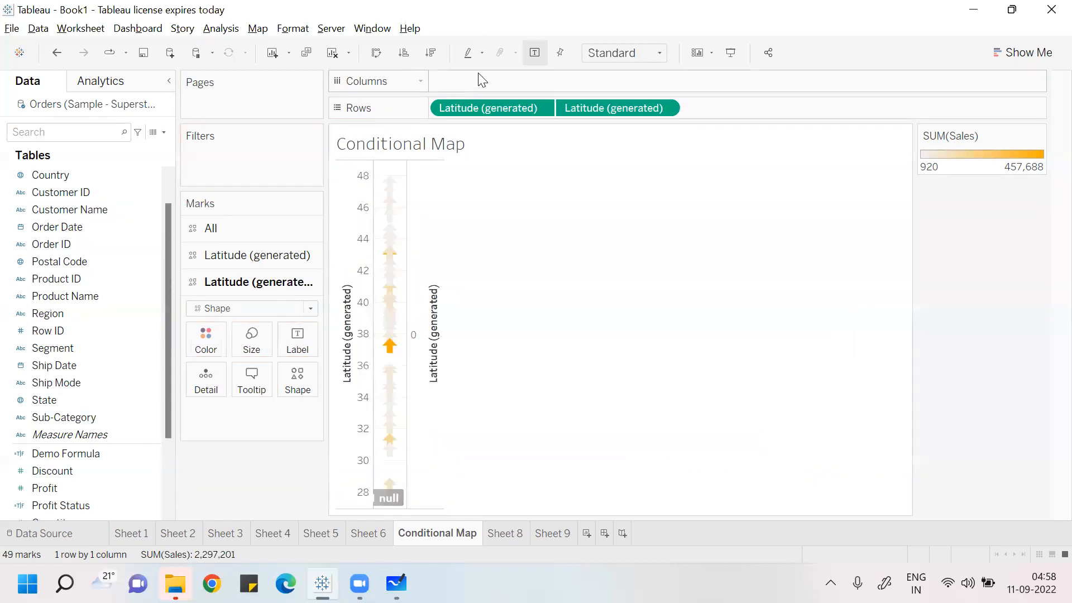
drag(496, 104, 330, 121)
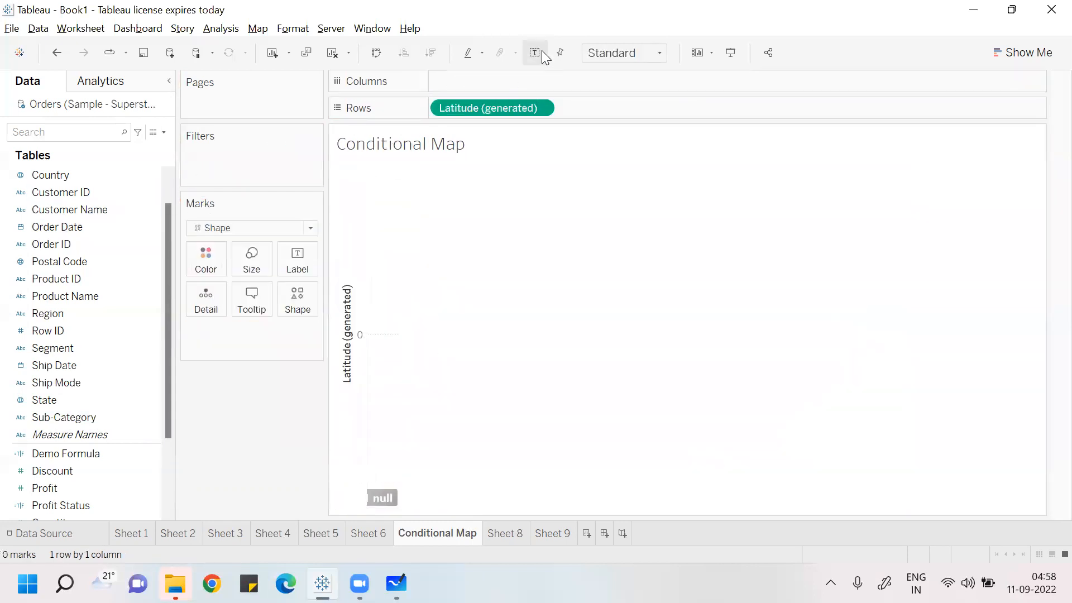
drag(503, 103, 61, 256)
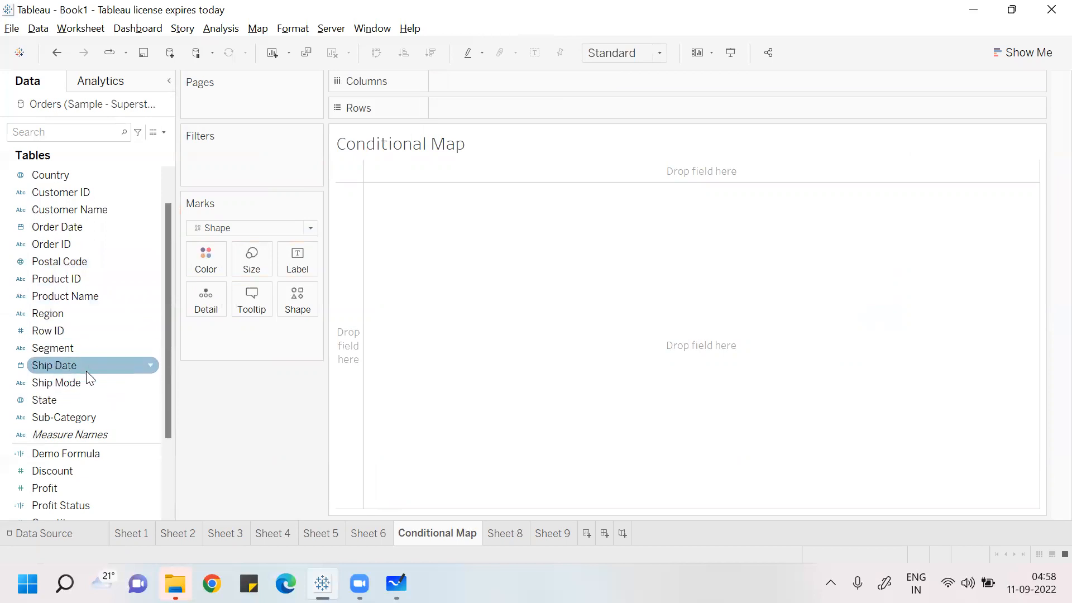
Step: Rebuild the US map by adding State as detail and colour the marks by Profit
drag(74, 399, 220, 290)
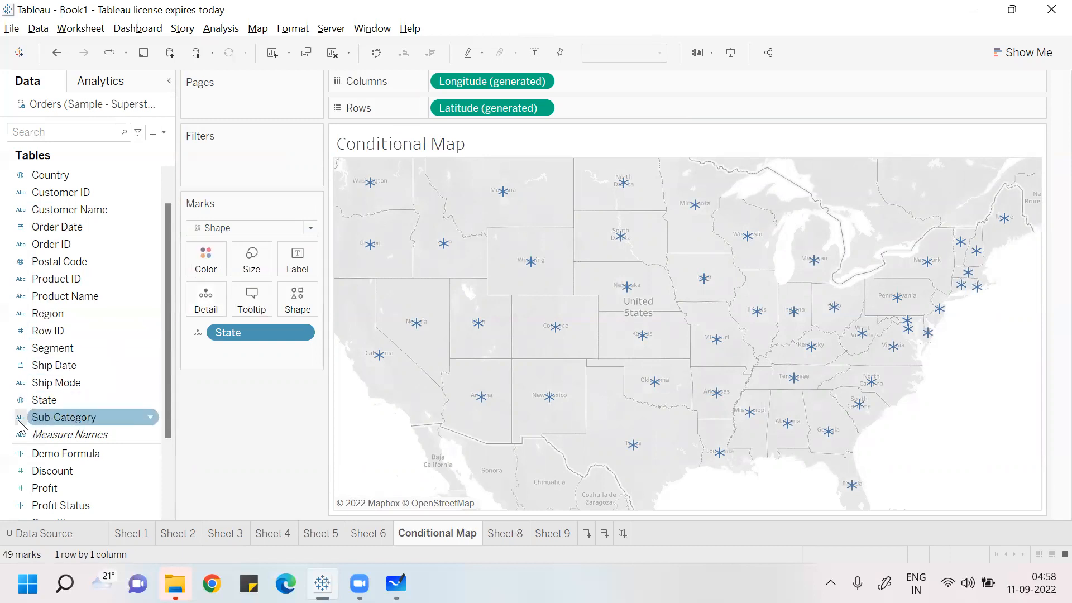
drag(25, 487, 206, 270)
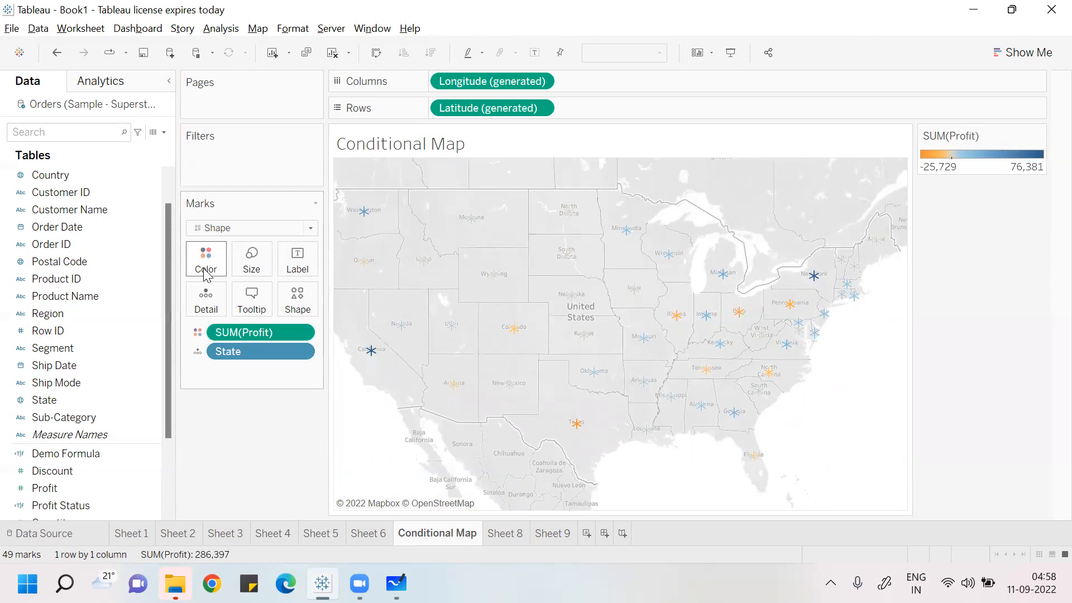
click(206, 272)
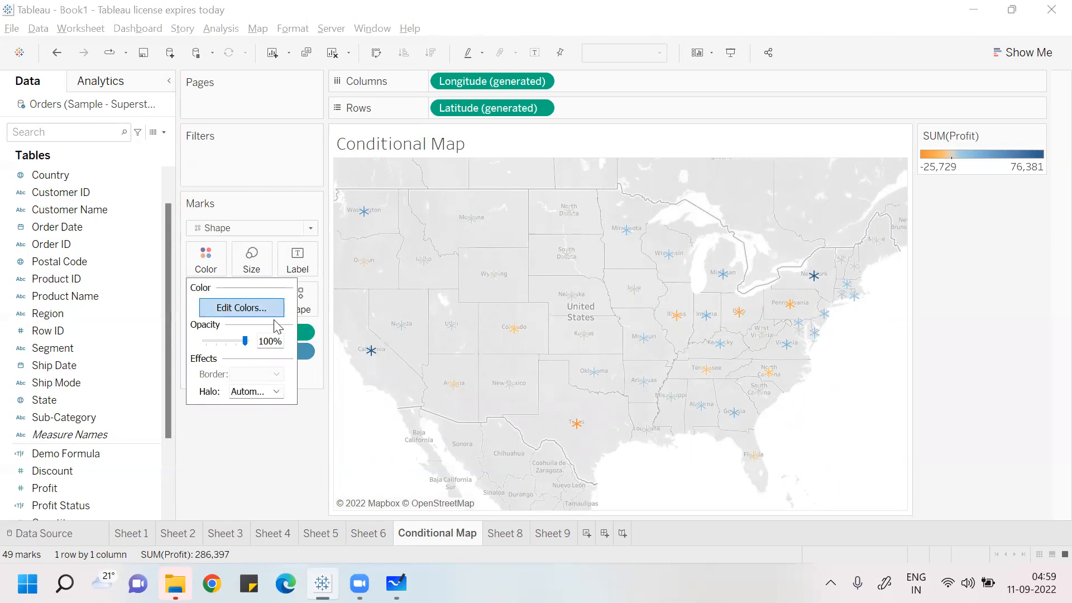
click(292, 438)
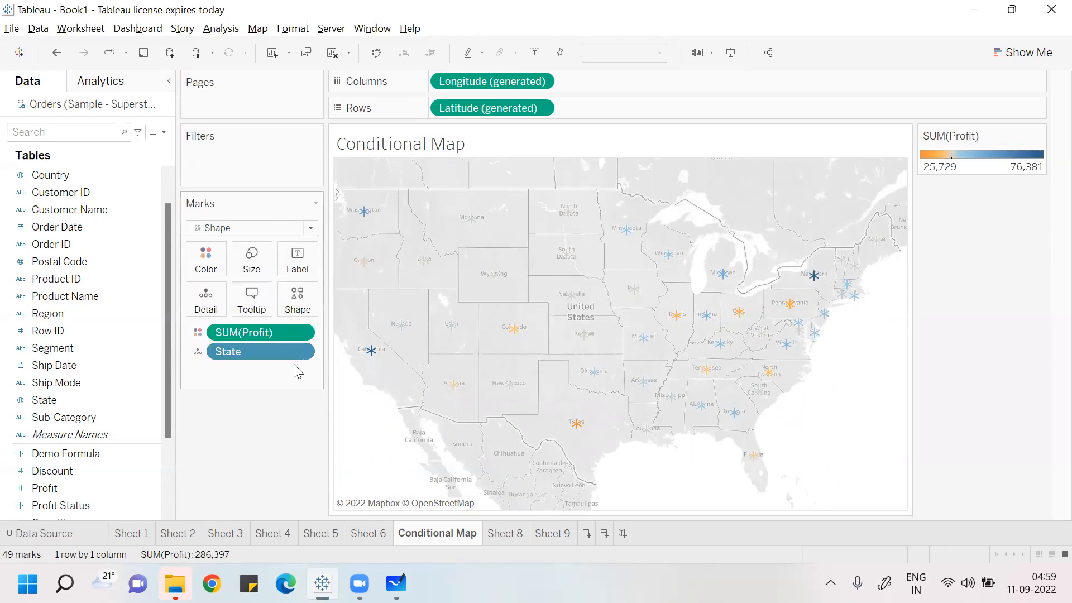
click(302, 274)
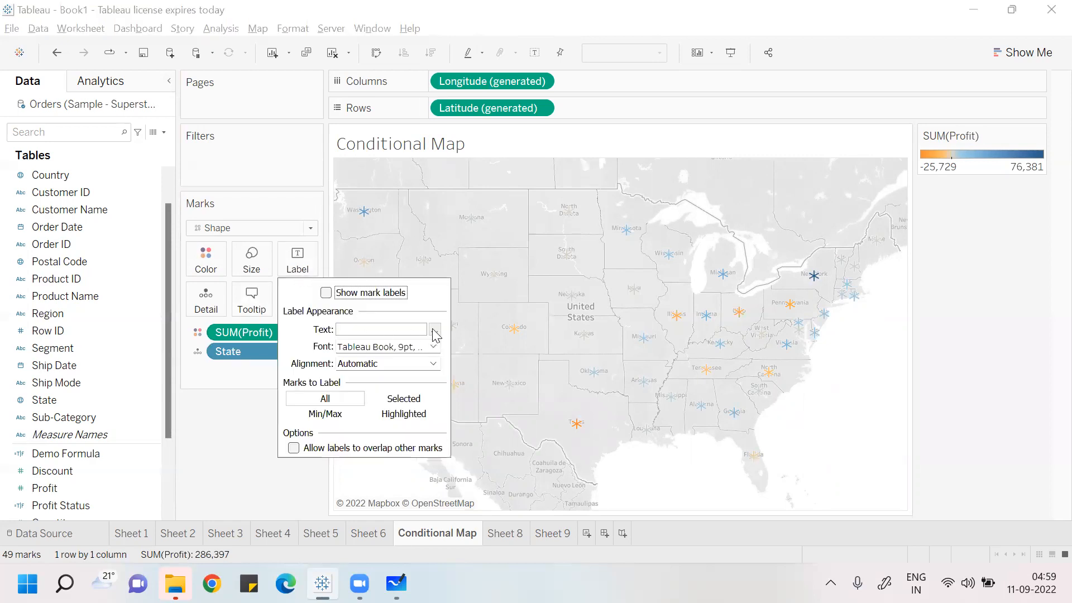
click(226, 437)
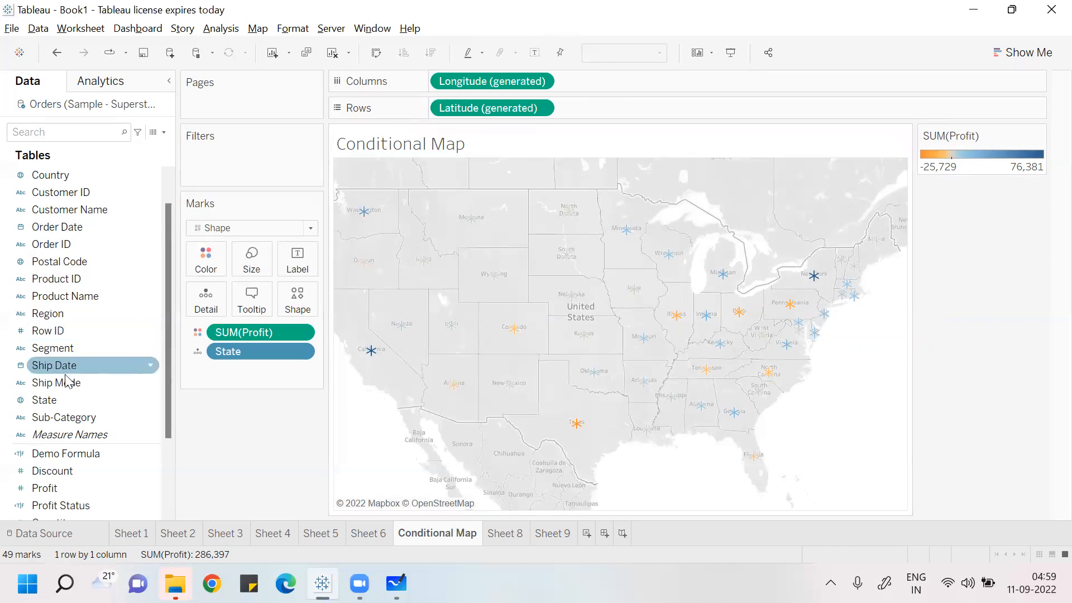
Step: Label the map marks with State and colour them by Sales instead of Profit
drag(63, 400, 282, 259)
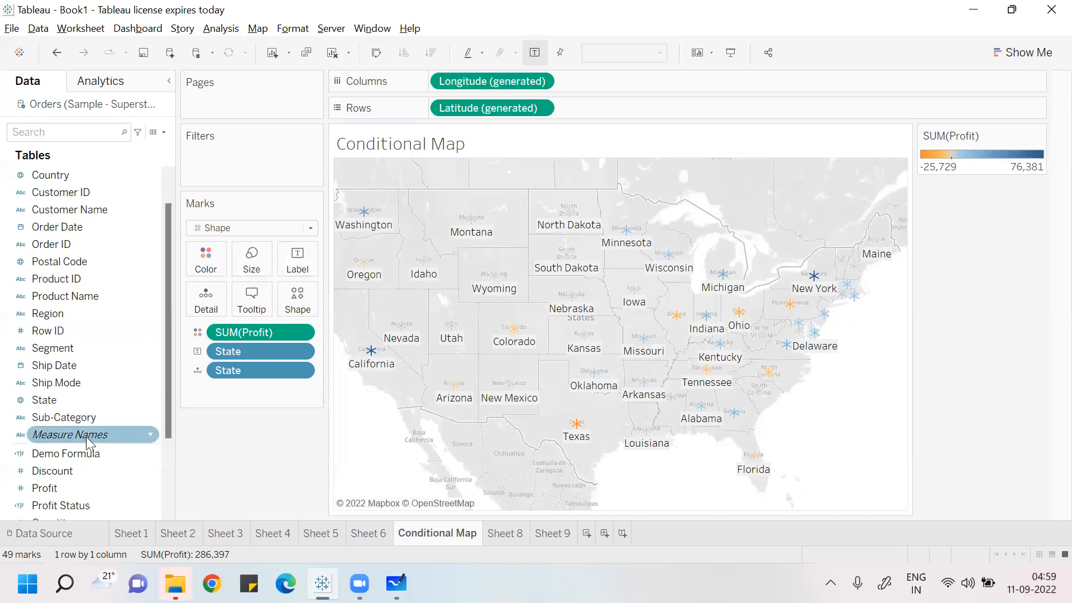
drag(64, 489, 153, 420)
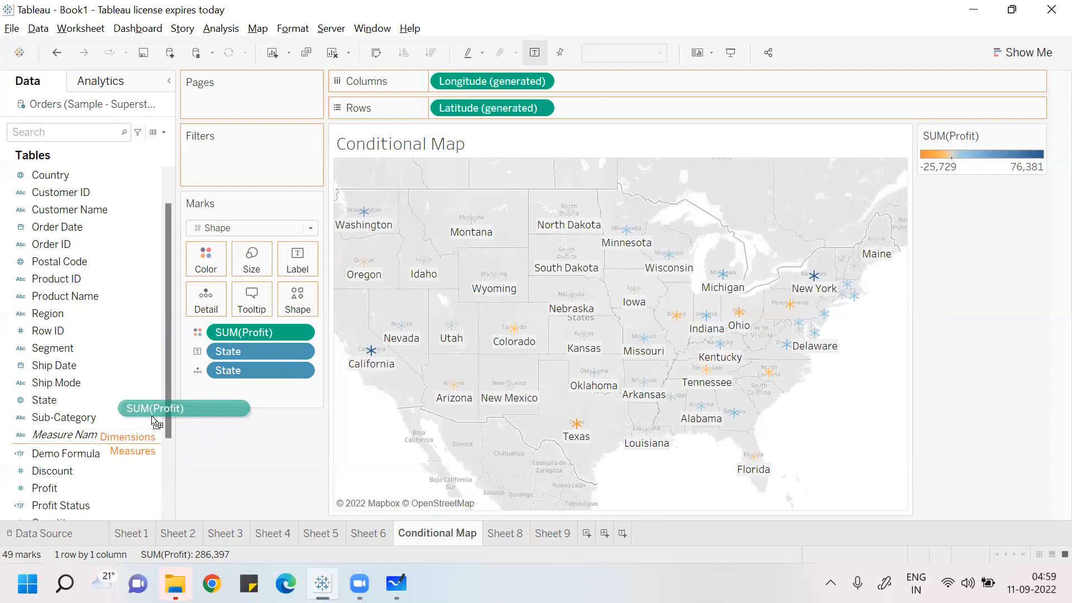
drag(154, 420, 210, 274)
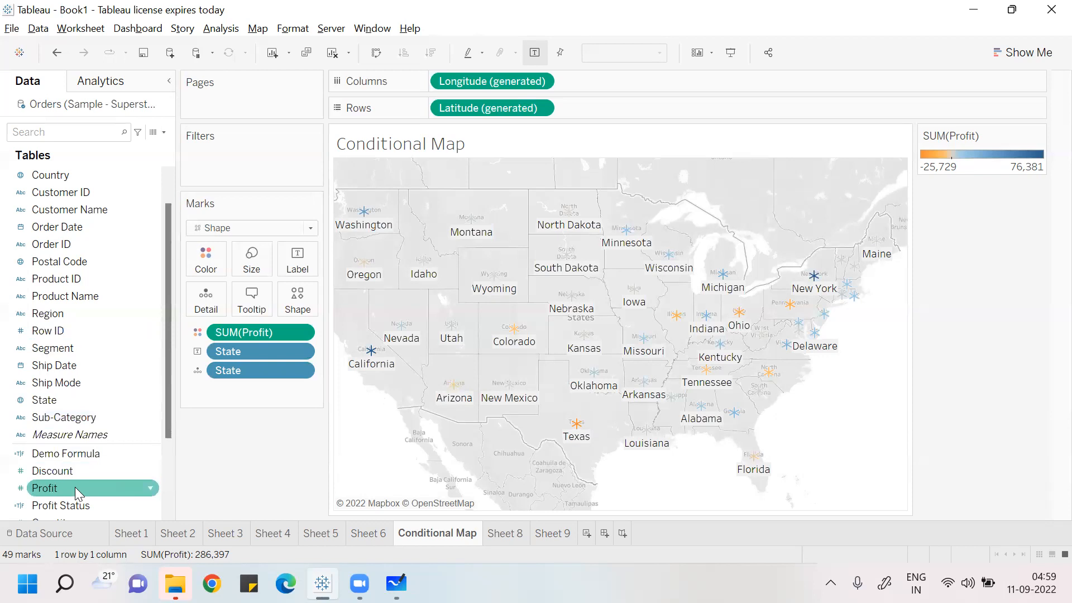
scroll(173, 452, down, 2)
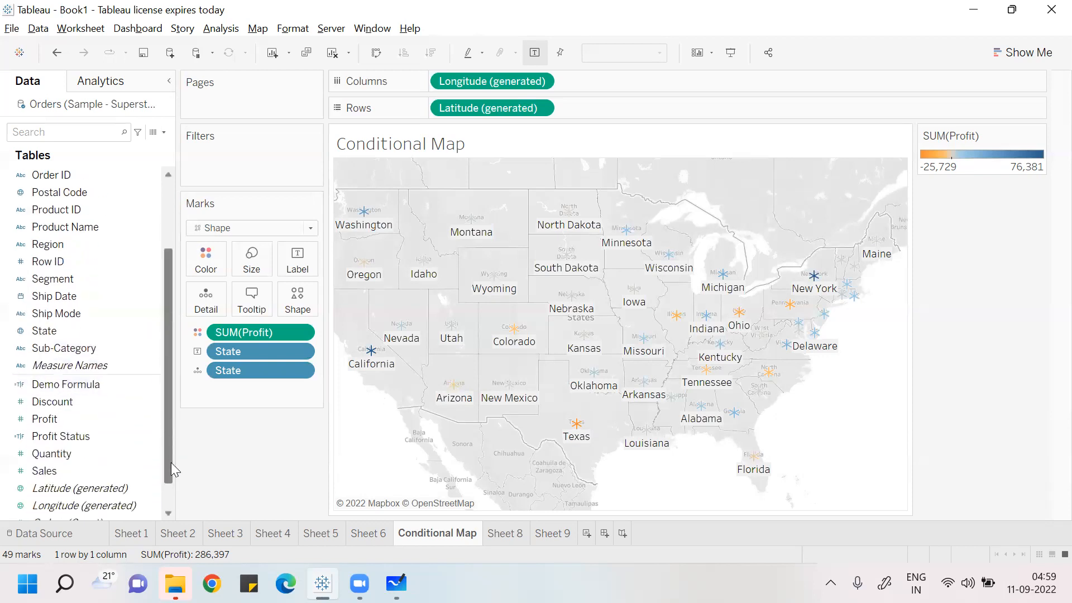
drag(62, 471, 218, 263)
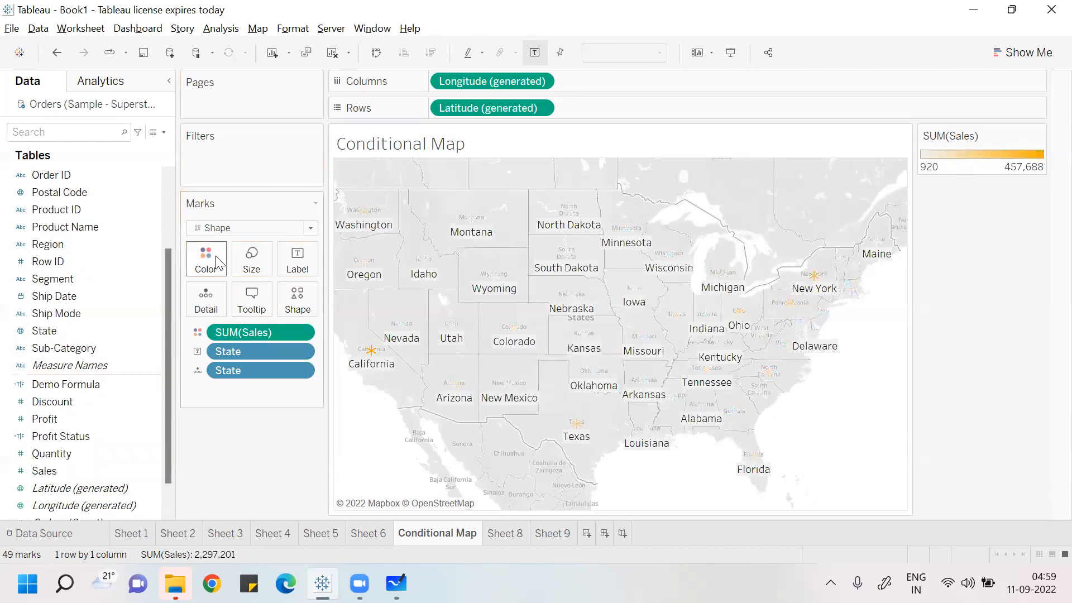
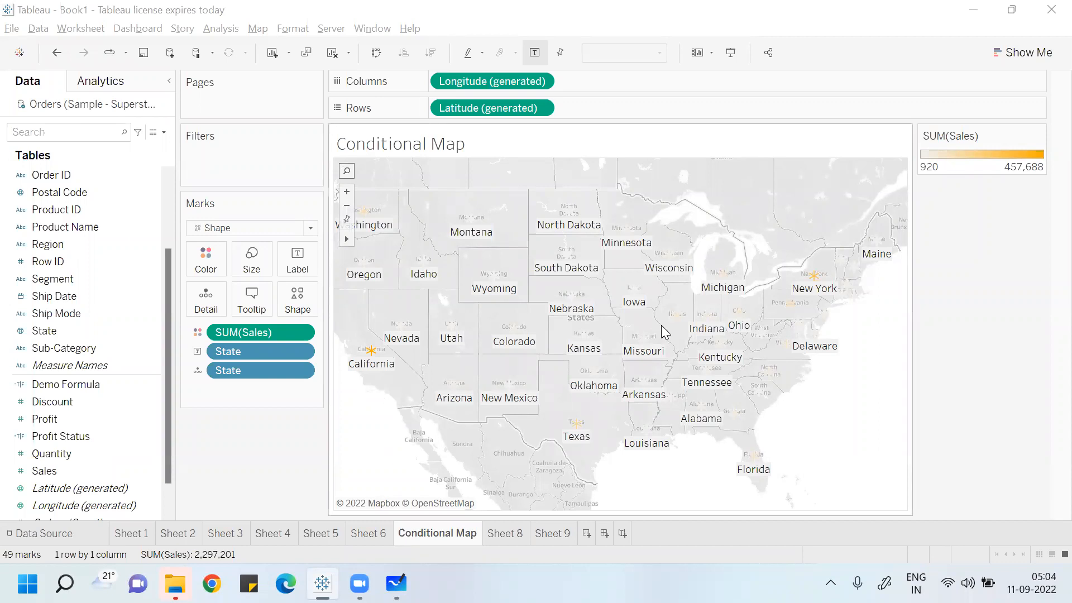
Step: Add a second Latitude (generated) field to the rows and combine both maps as a dual axis
click(91, 489)
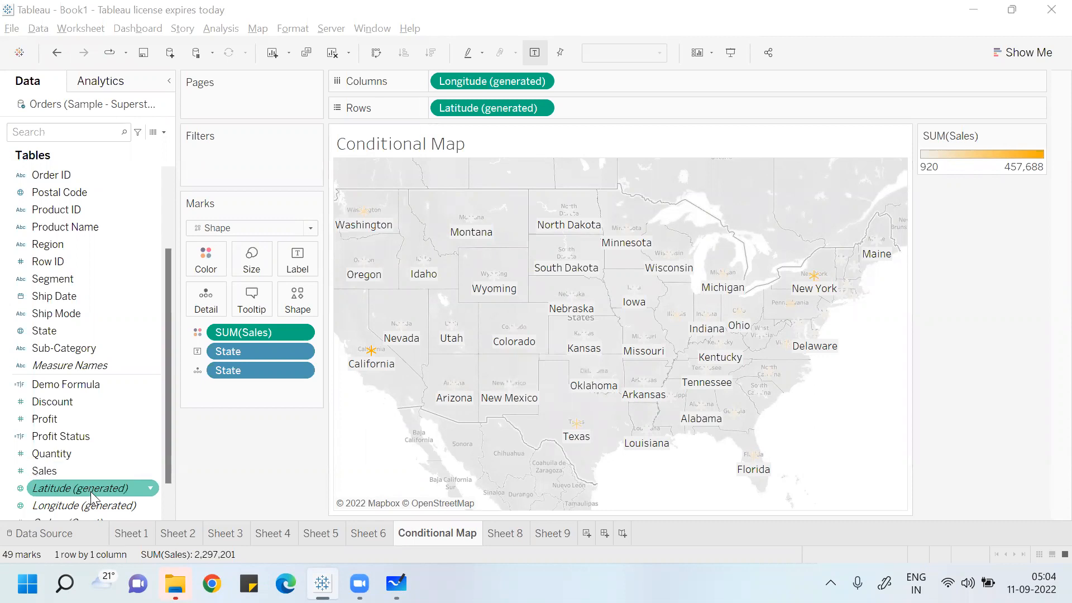
click(100, 502)
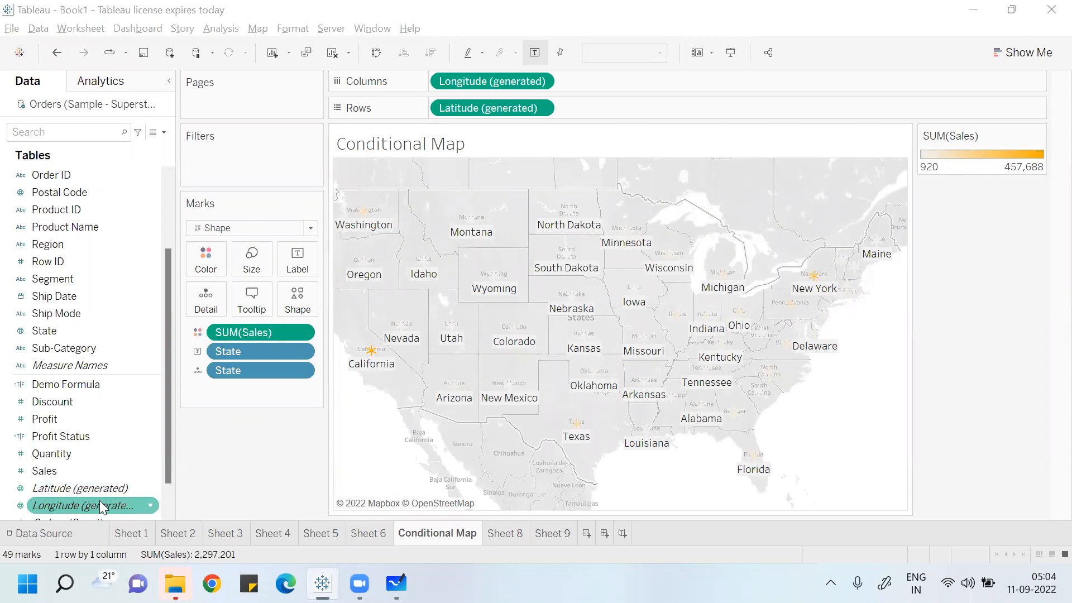
click(84, 487)
drag(83, 488, 647, 108)
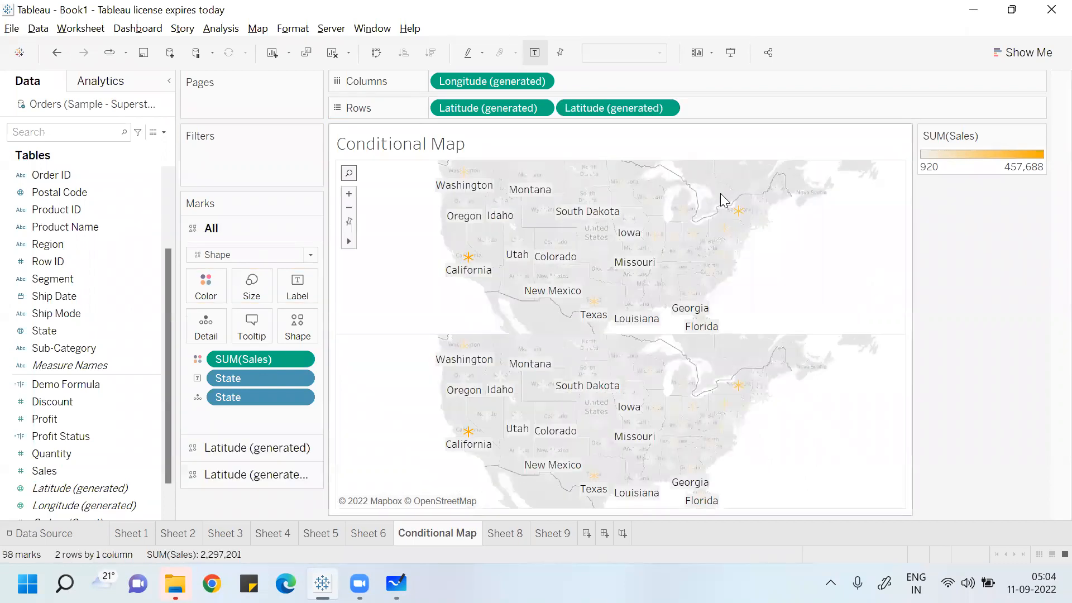
click(669, 109)
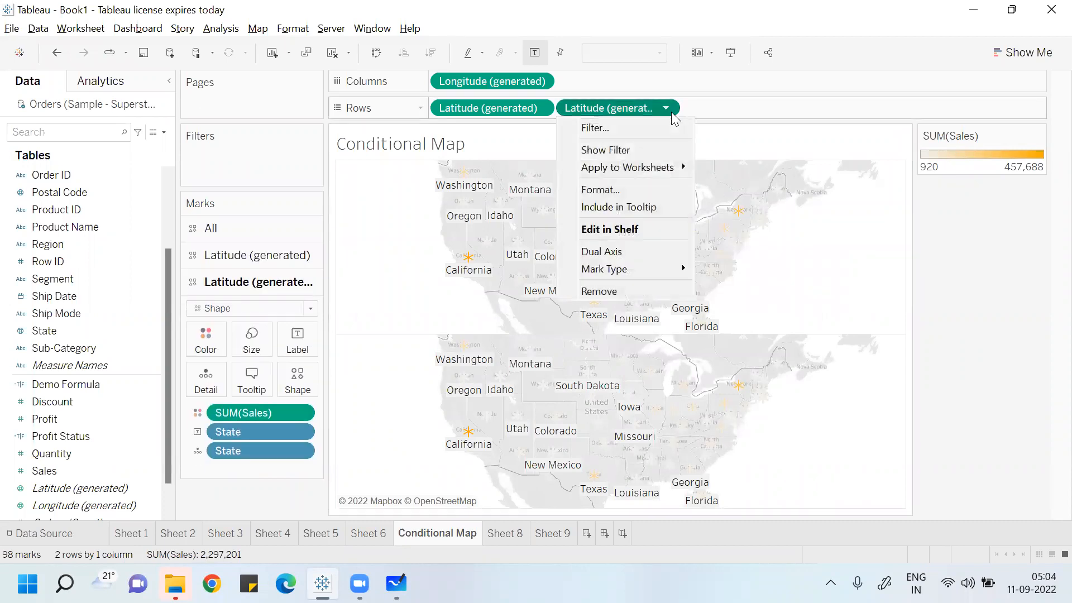
click(624, 252)
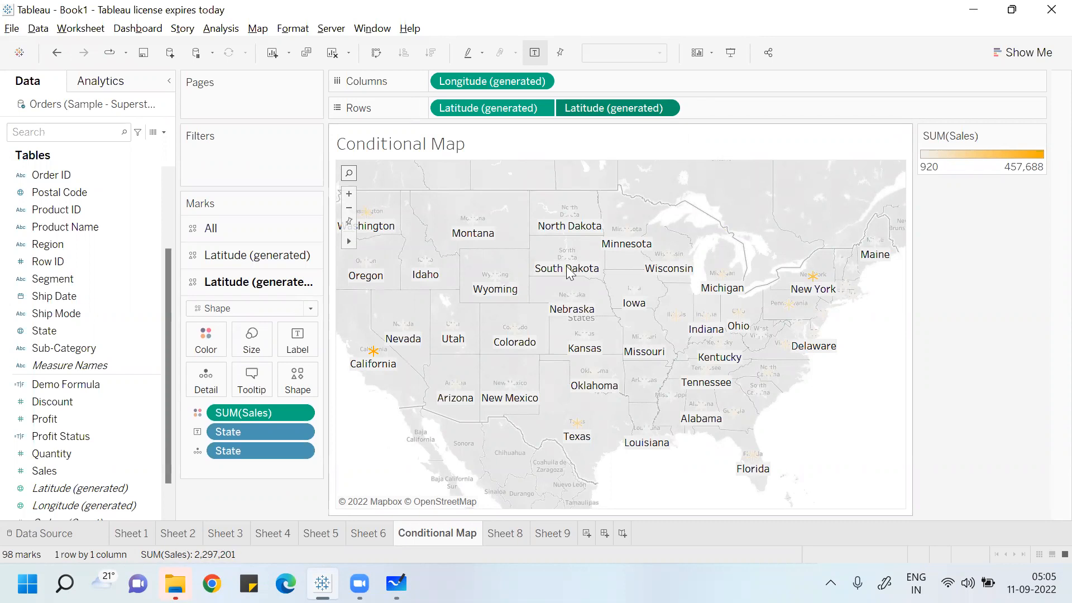
Step: Assign Profit Status to the shape of the second Latitude layer's marks
drag(324, 321, 423, 311)
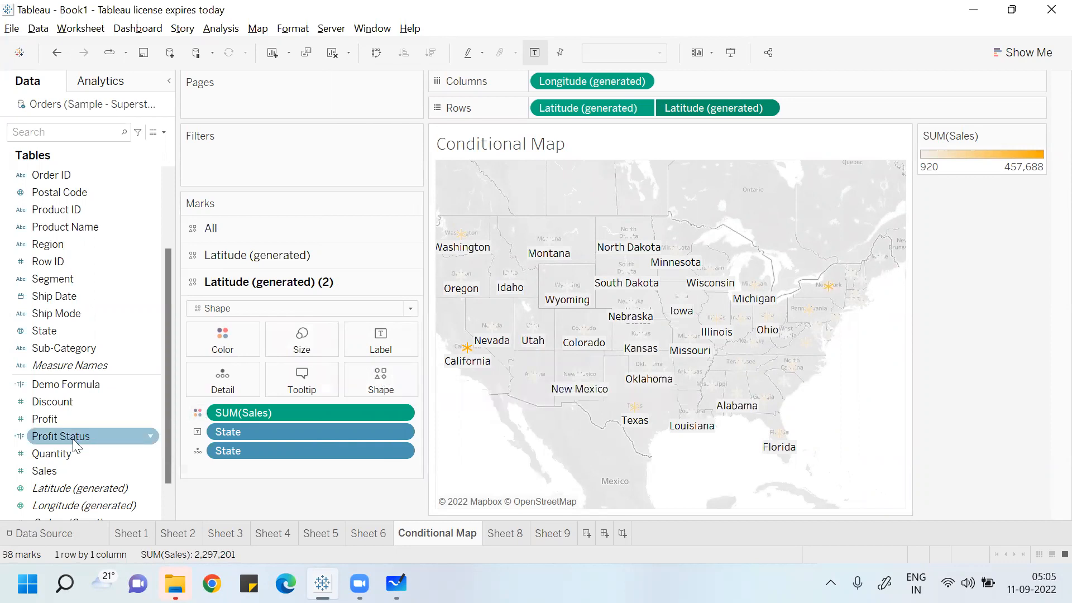
drag(72, 438, 382, 381)
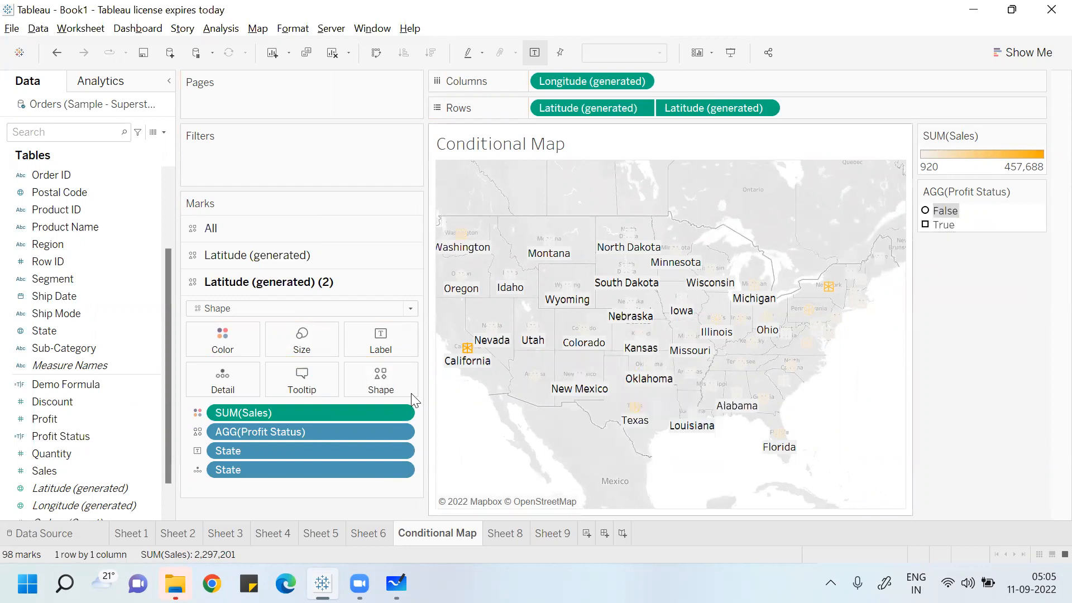
Step: Set the shape for False in Profit Status to the red bug from the Bug Tracking palette
click(385, 391)
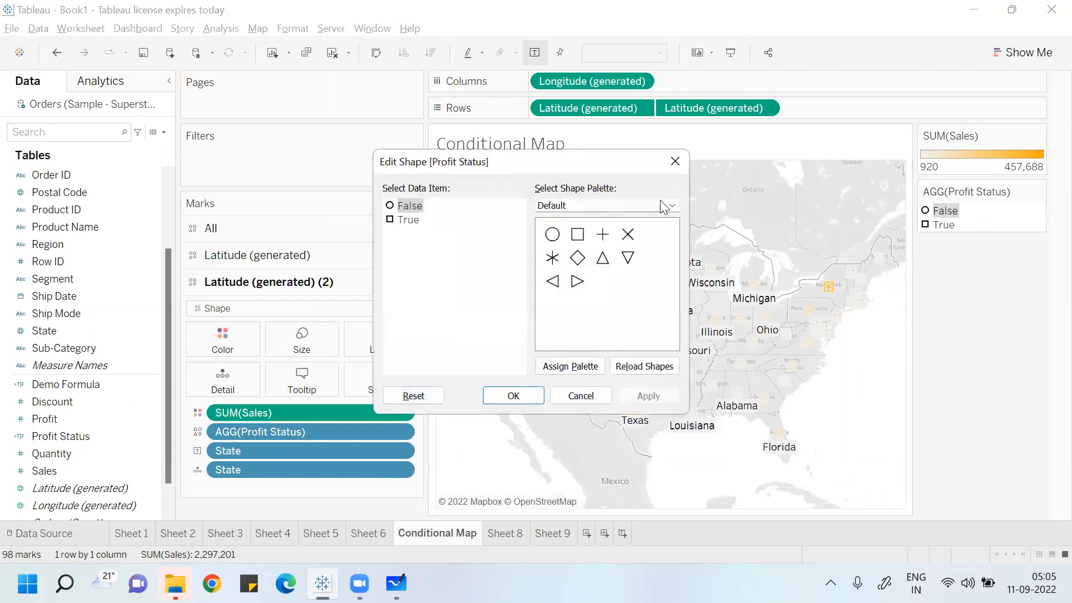
click(671, 205)
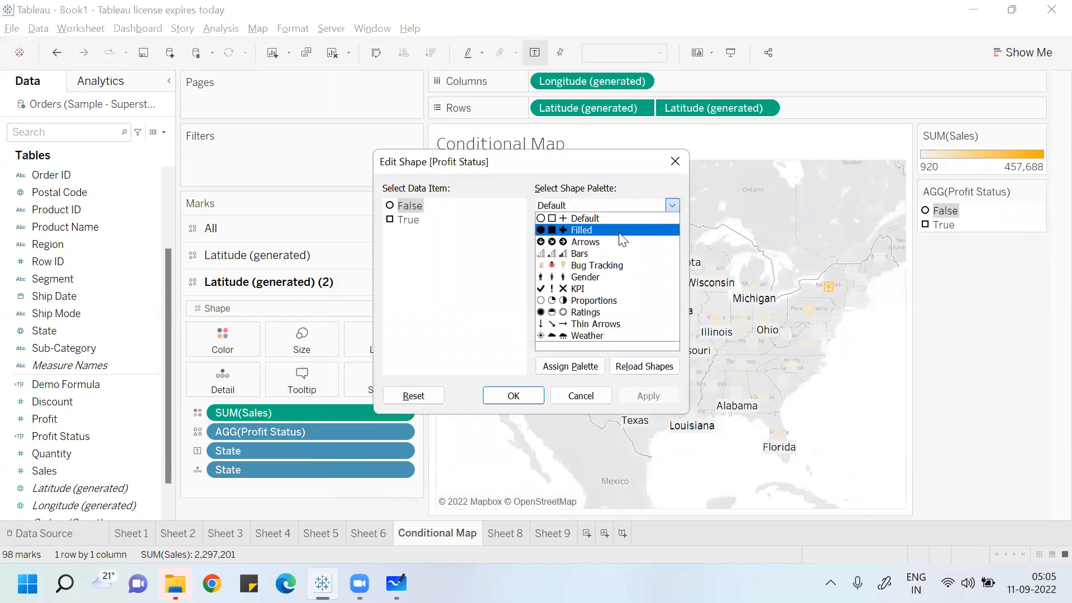
click(601, 265)
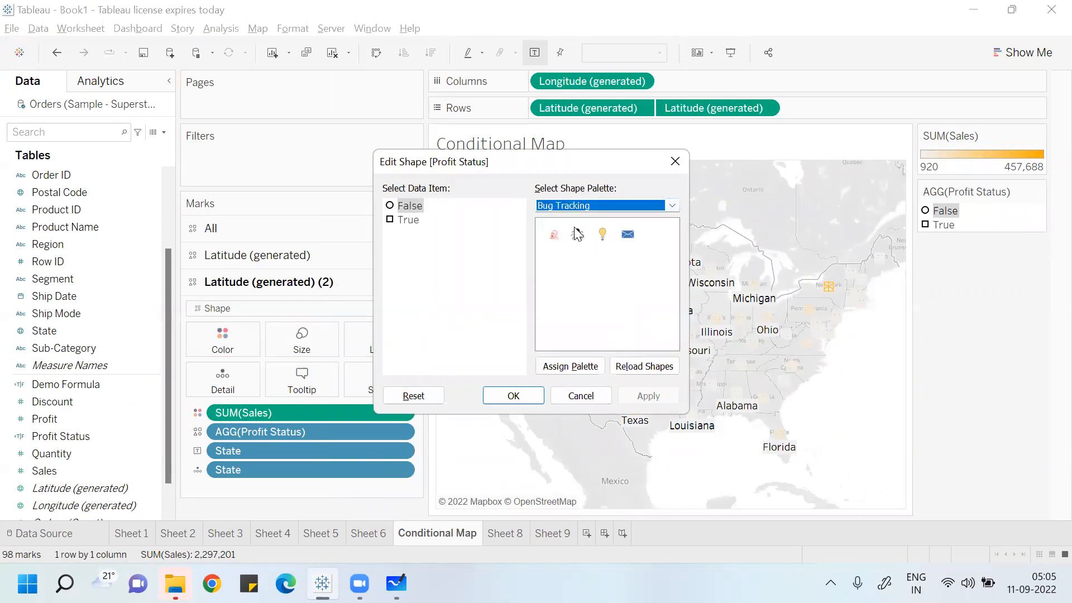
click(578, 234)
click(649, 397)
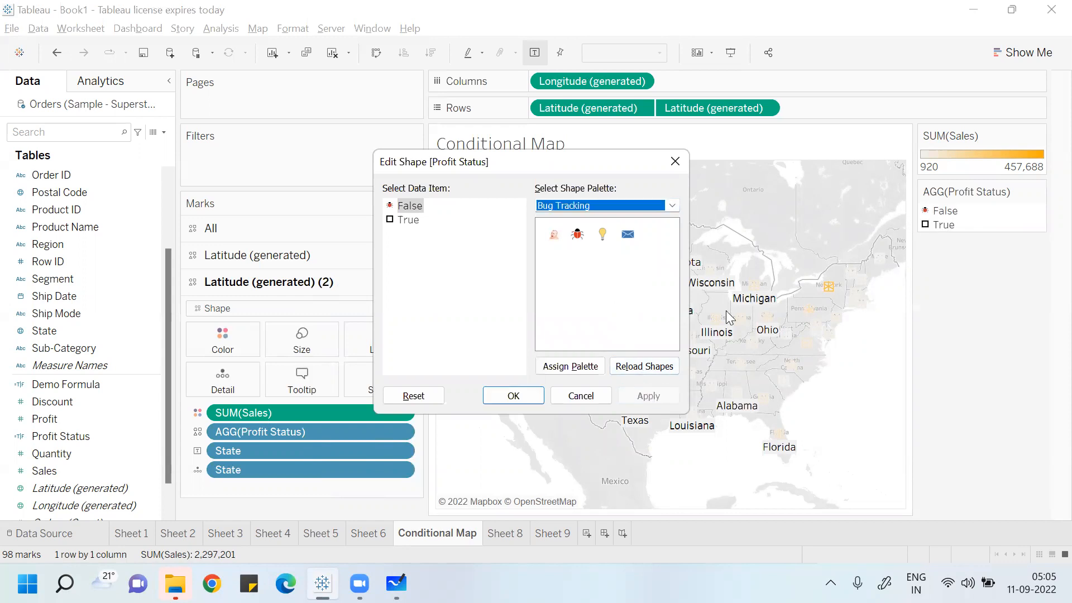
click(519, 393)
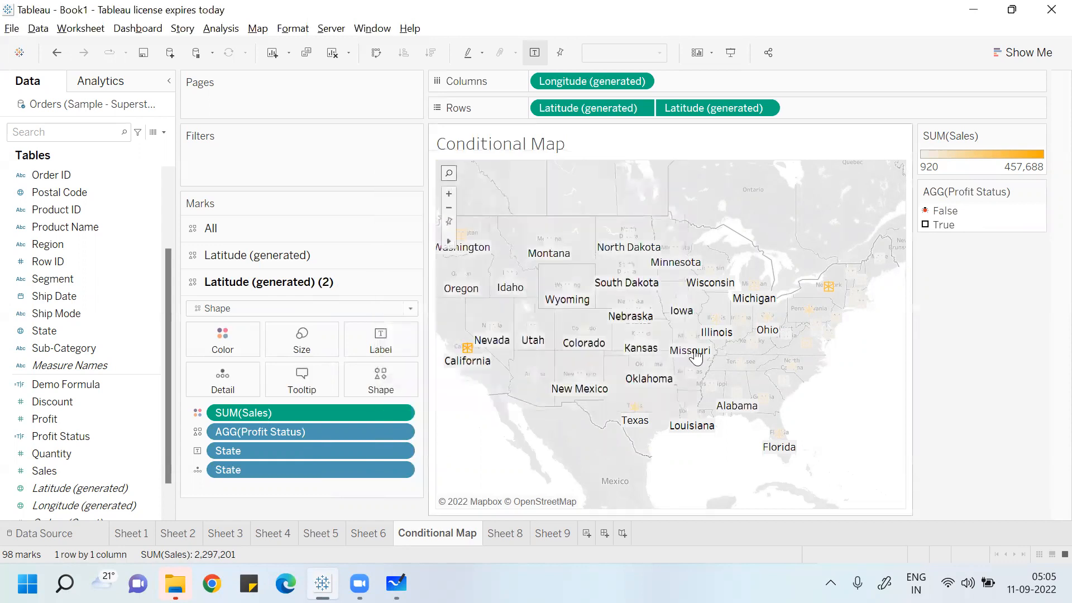
mouse_move(632, 383)
Step: Set the shape for True in Profit Status to the filled plus from the Filled palette
click(942, 225)
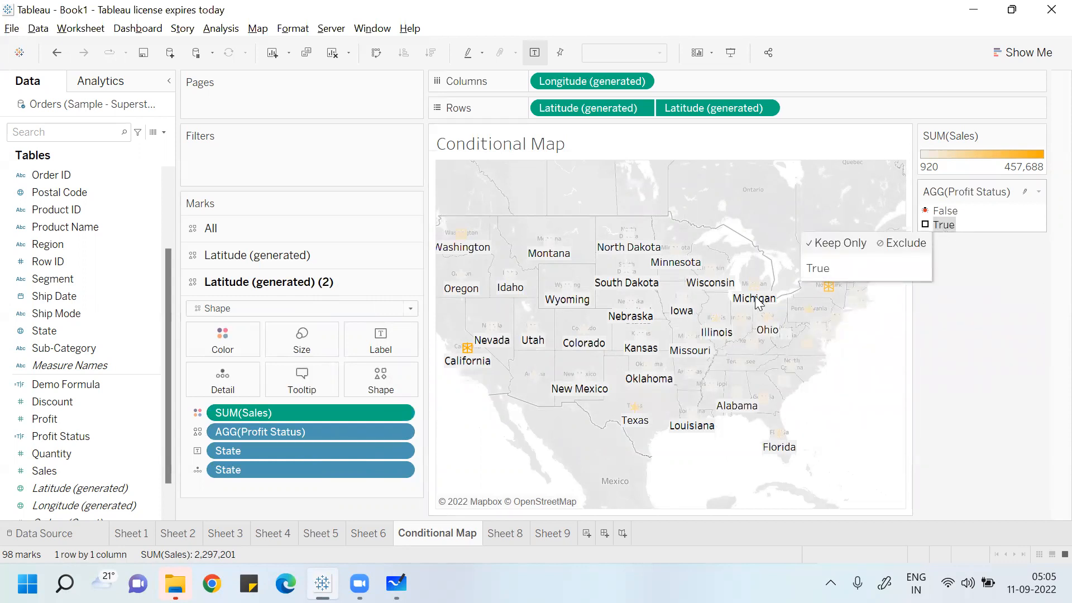
click(381, 391)
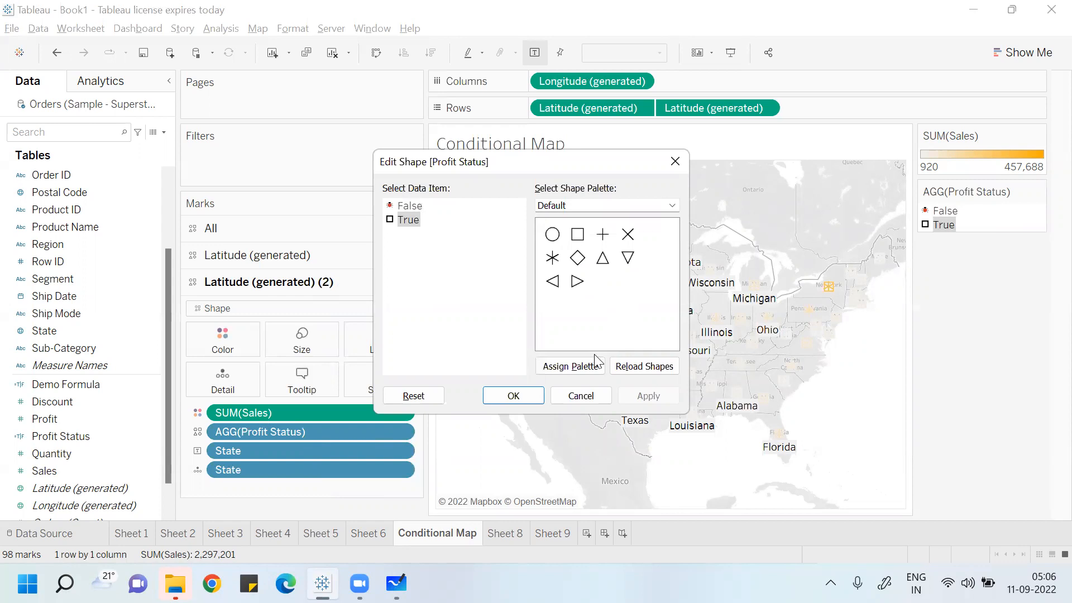
click(672, 206)
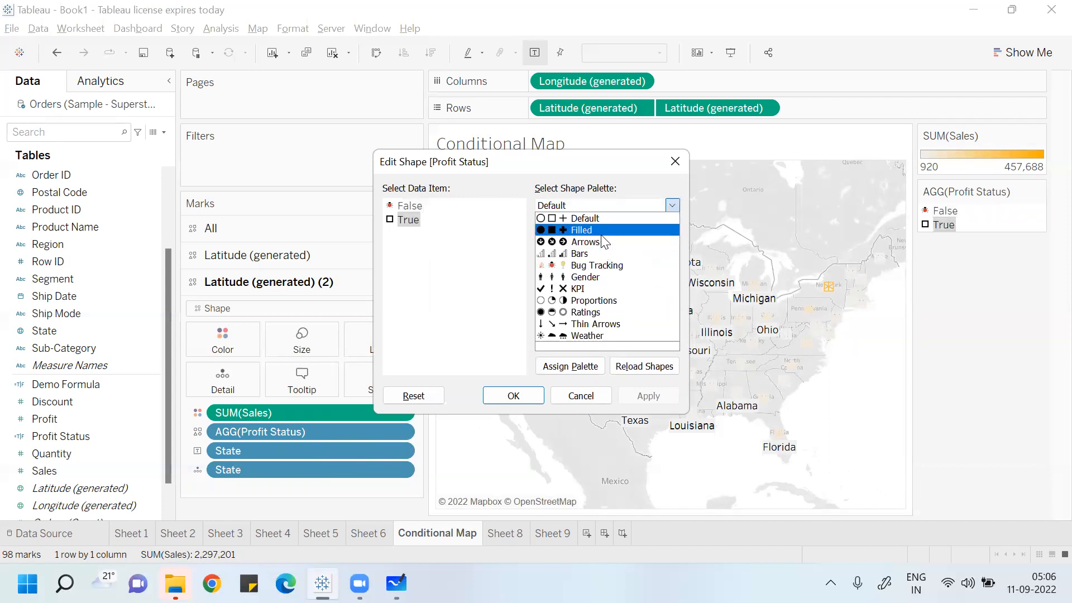
click(598, 267)
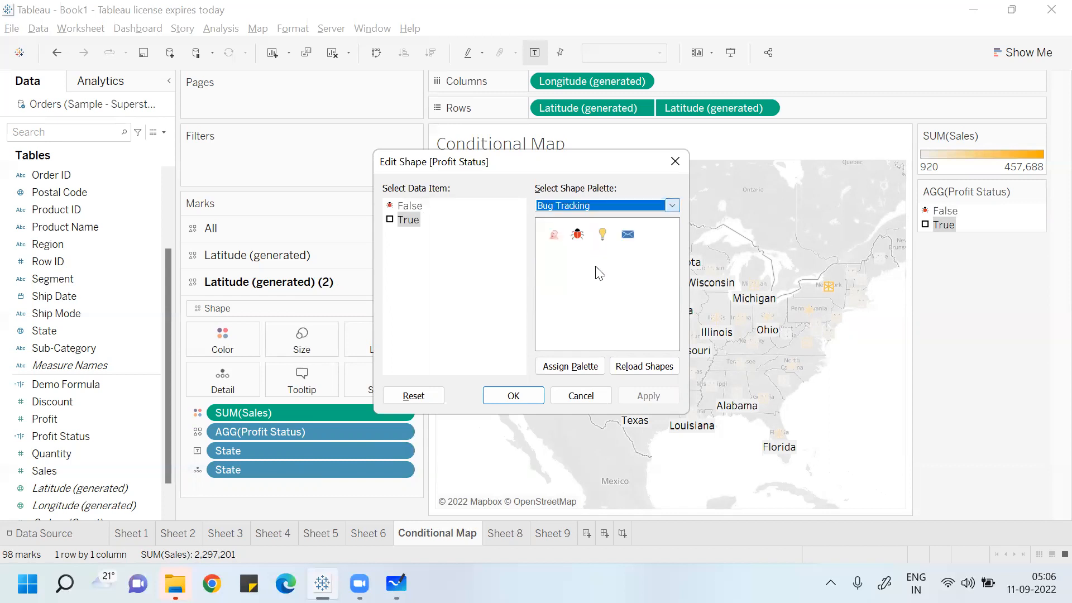
click(672, 205)
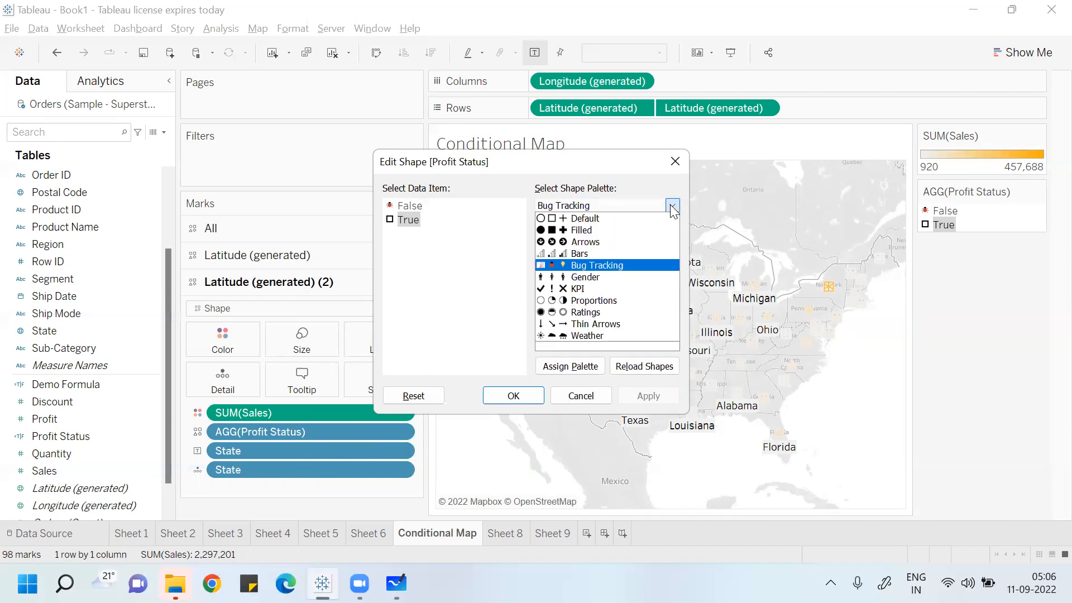
click(599, 229)
click(608, 240)
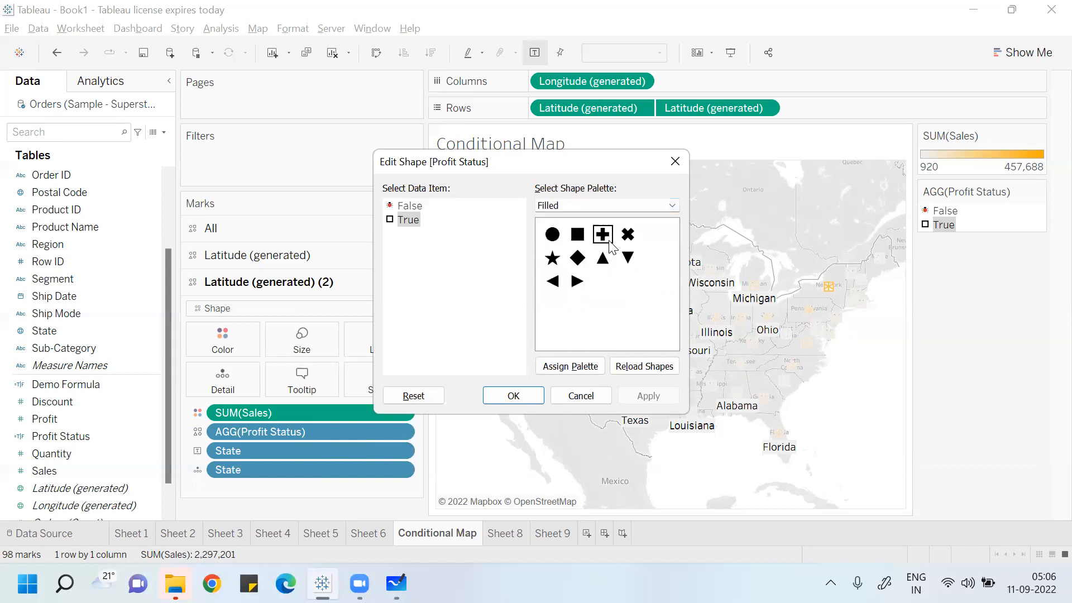
click(647, 396)
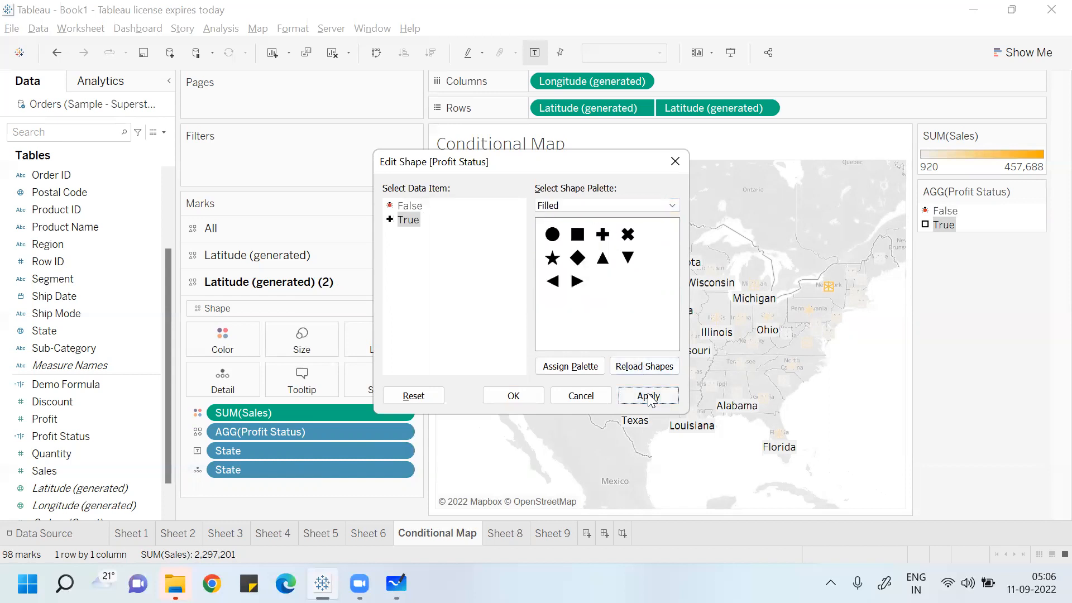
click(625, 235)
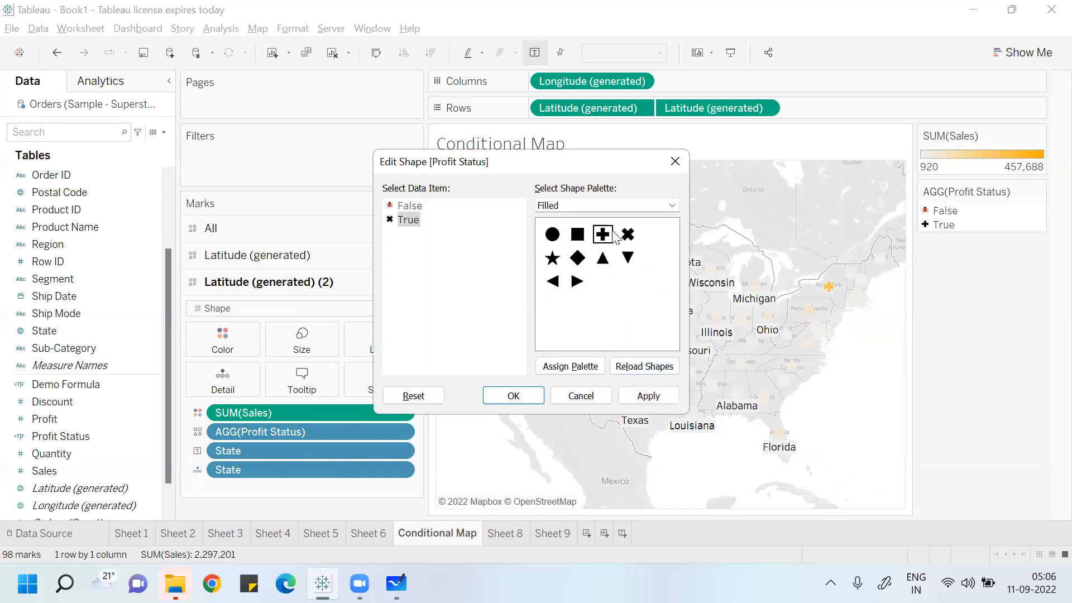
click(610, 232)
click(666, 398)
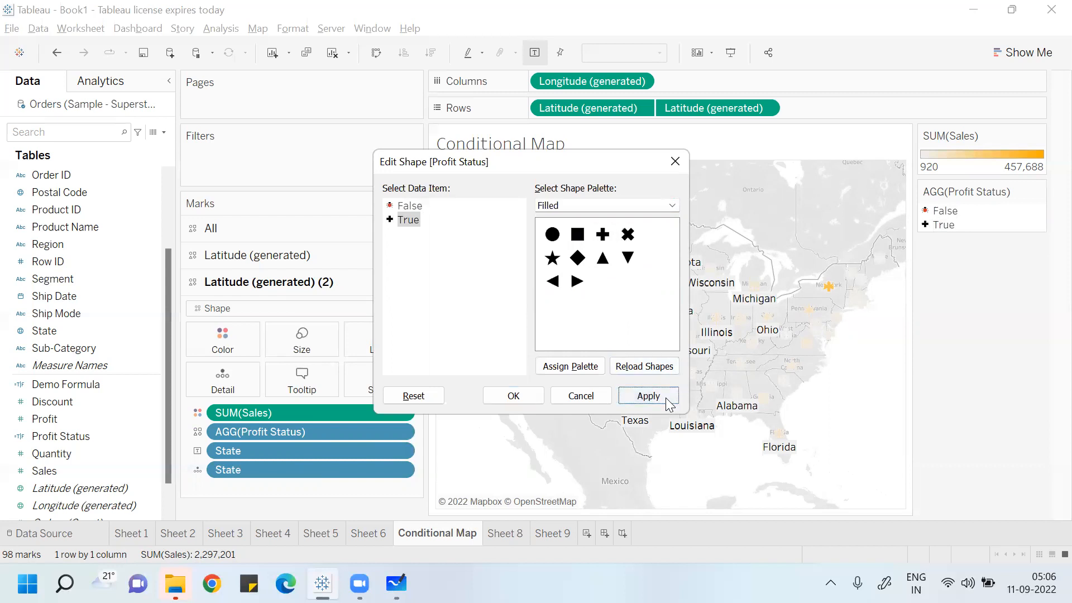
click(513, 395)
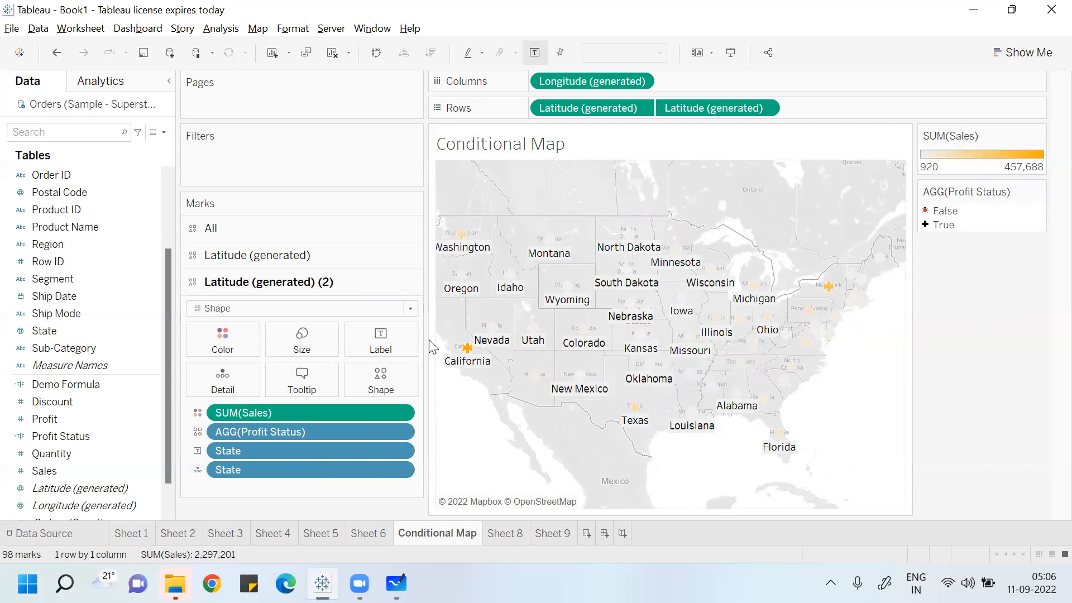
Step: Remove both State fields from the second Latitude layer's marks
drag(424, 351, 182, 351)
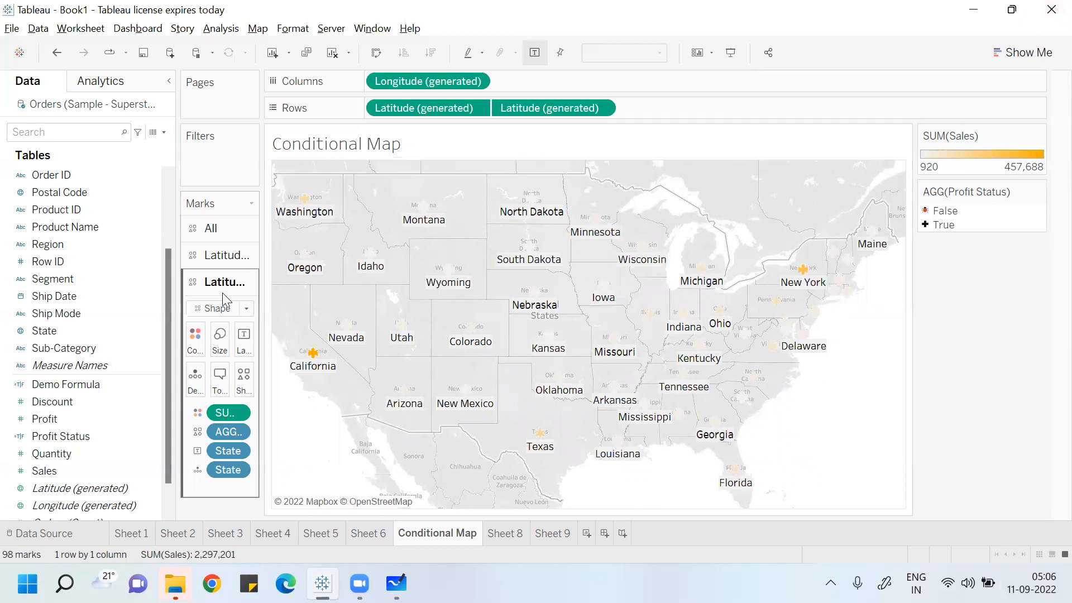
drag(387, 327, 420, 331)
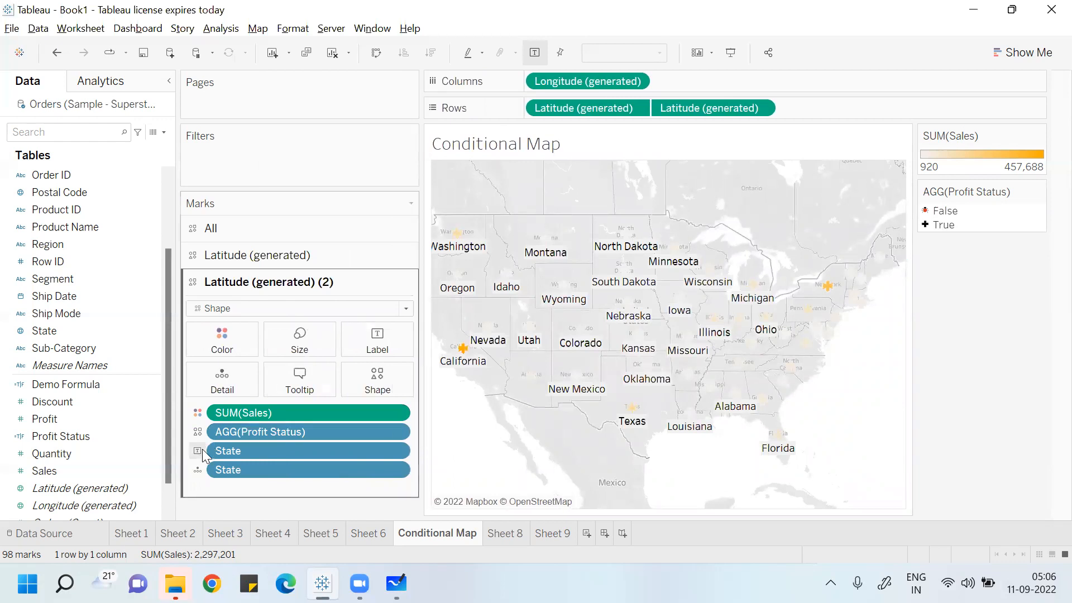
drag(273, 449, 61, 467)
drag(247, 450, 18, 456)
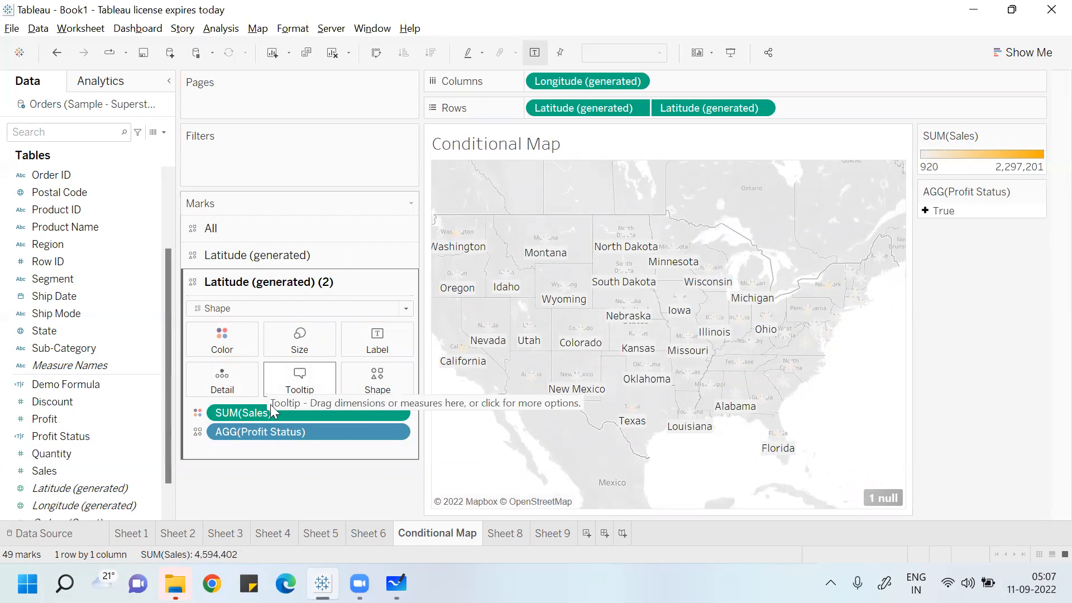
Step: Colour the second Latitude layer by Profit Status in place of Sales, briefly retrying Sales as the colour in between
drag(295, 427, 241, 334)
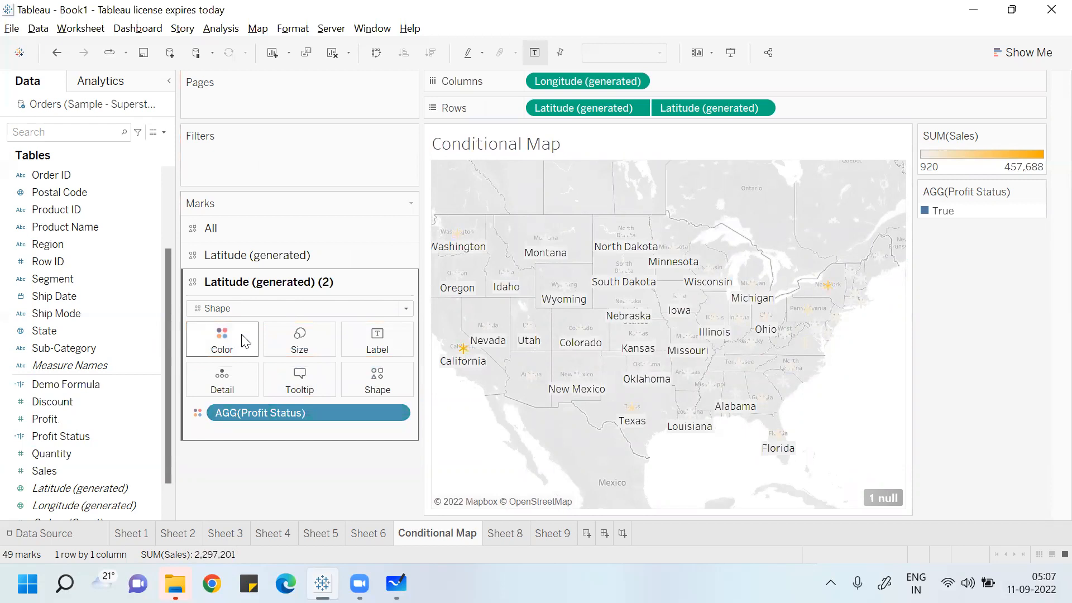
drag(67, 473, 214, 344)
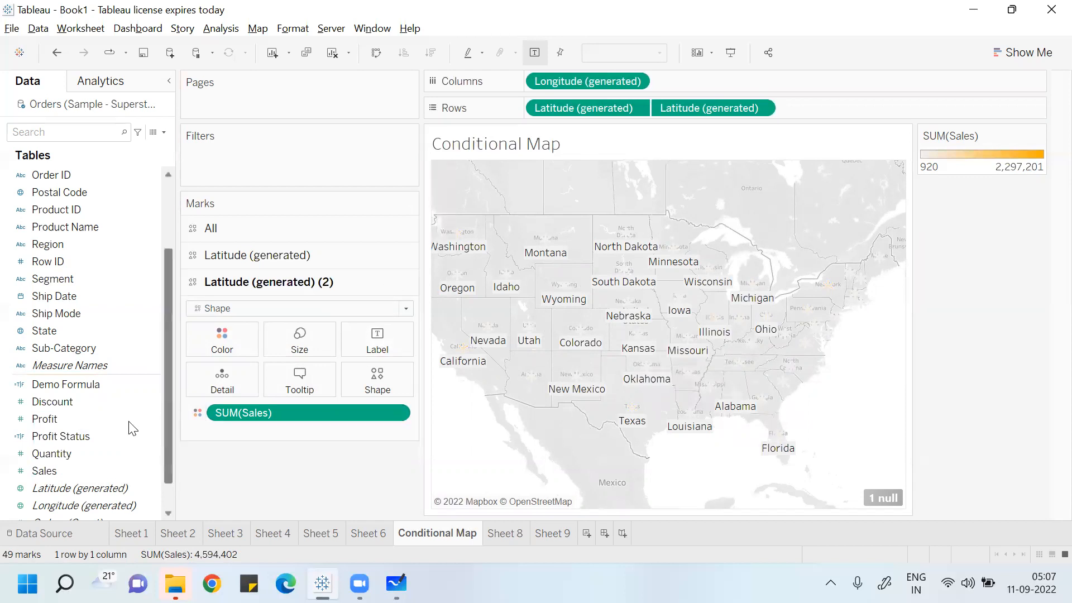
click(56, 440)
drag(86, 416, 208, 343)
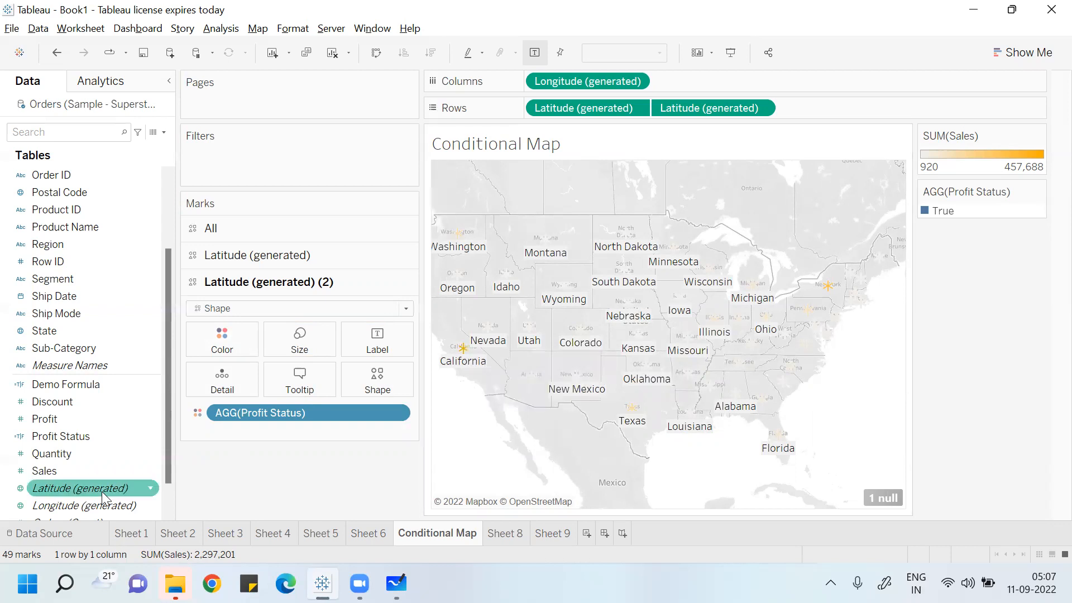
click(151, 435)
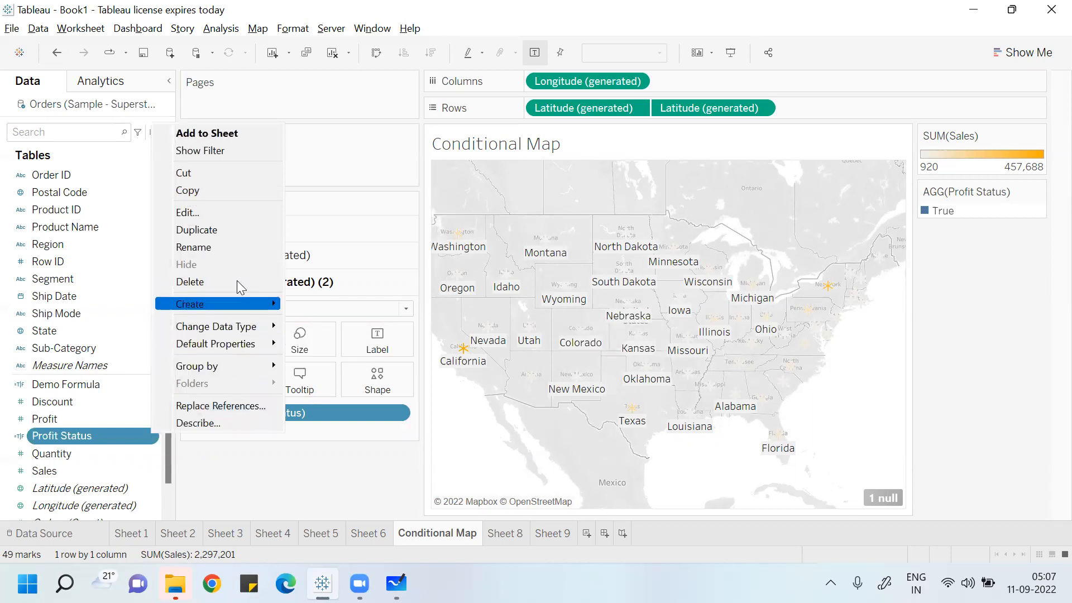
mouse_move(236, 326)
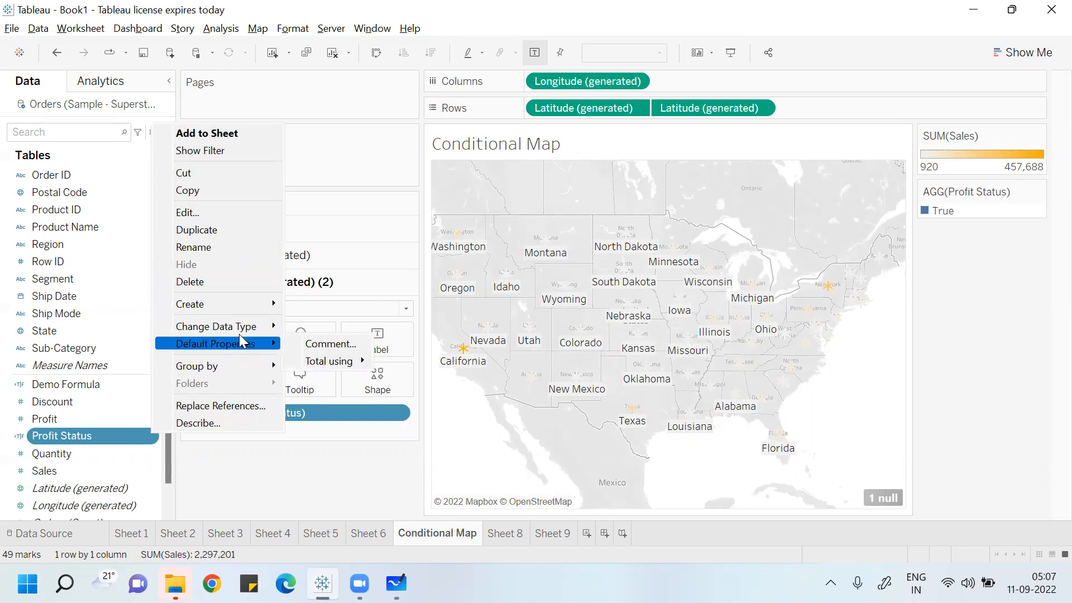
click(225, 405)
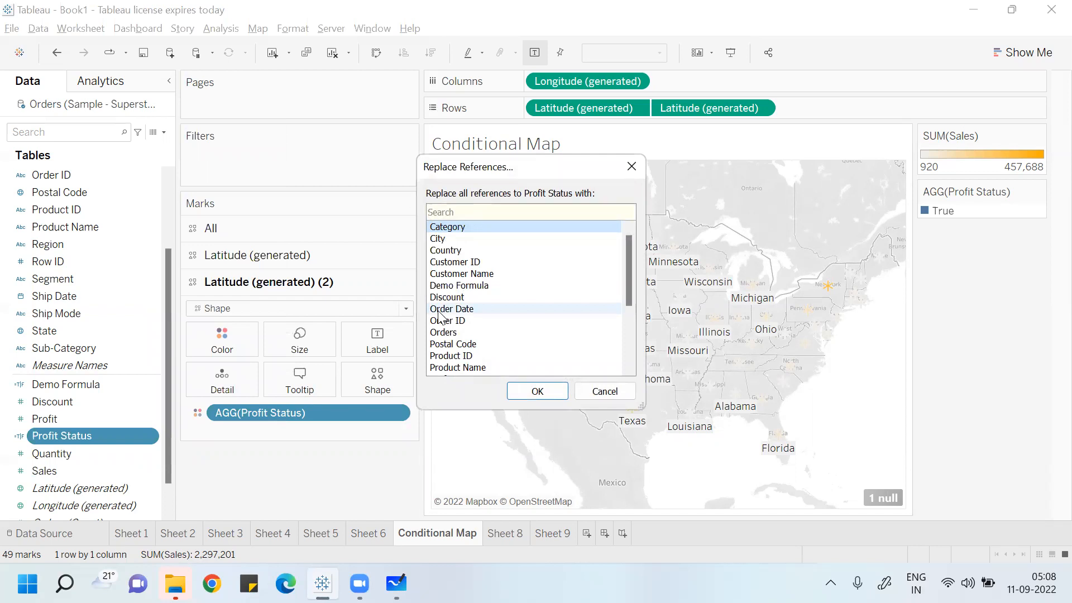
click(632, 168)
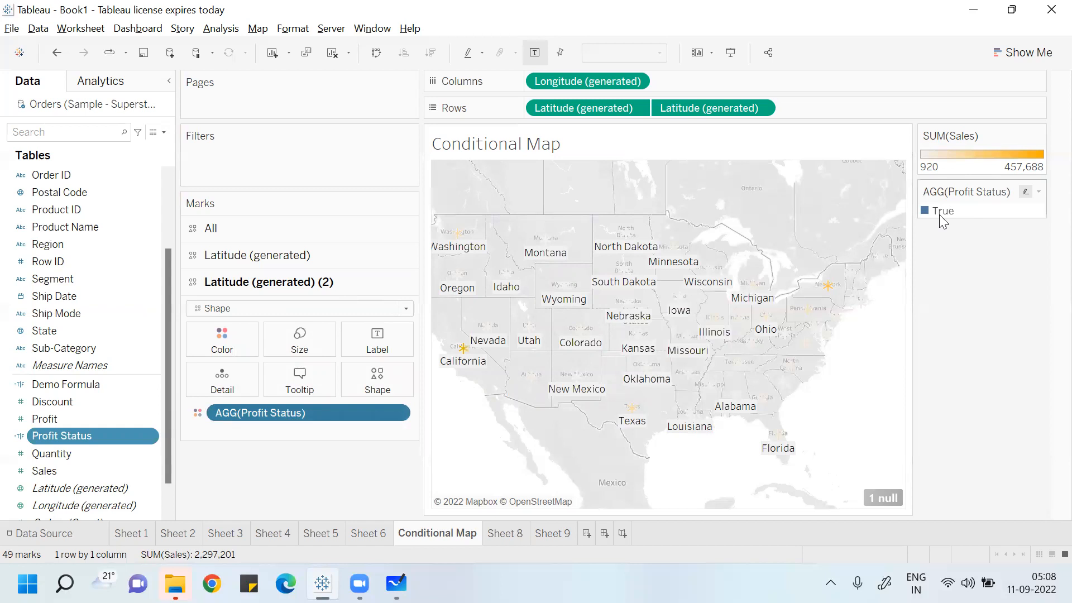
Step: Move Profit Status from colour to label on the second Latitude layer
drag(297, 412, 357, 340)
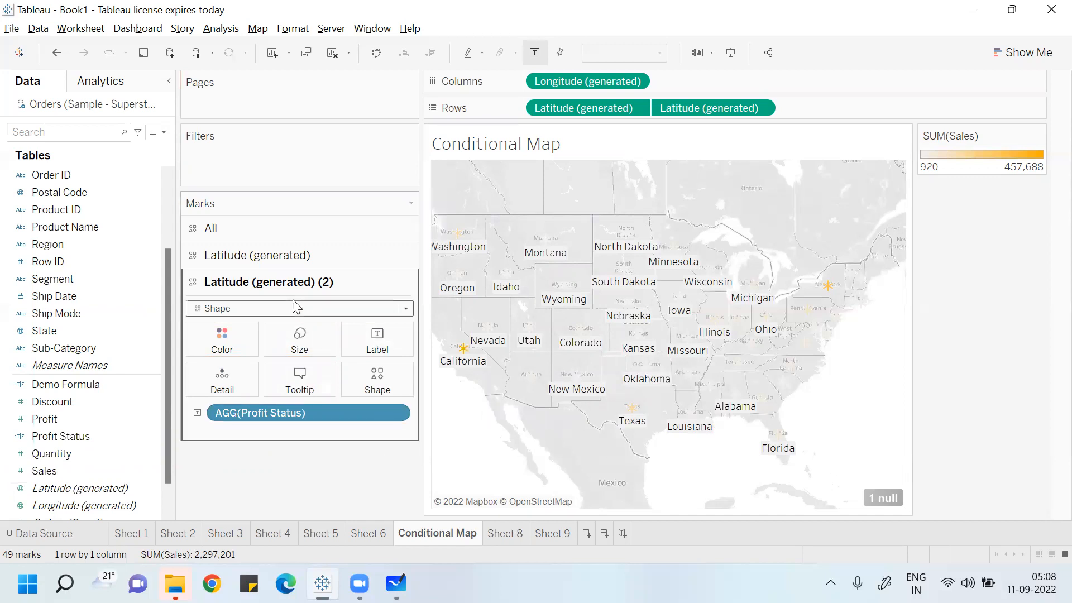
click(301, 342)
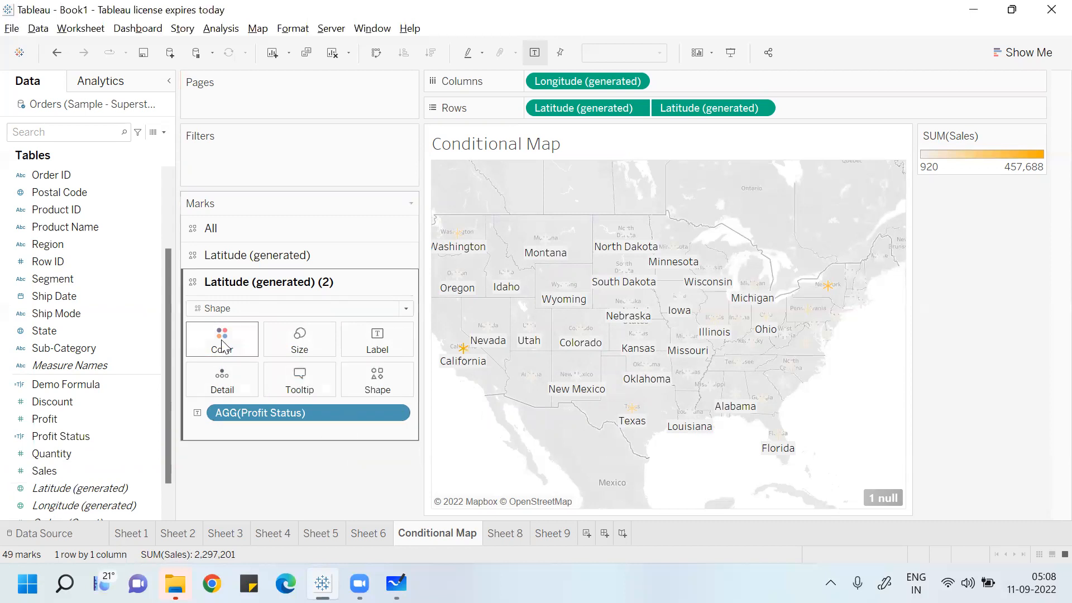
Step: Try green and red as the mark colour for all map layers, ending on red
click(287, 225)
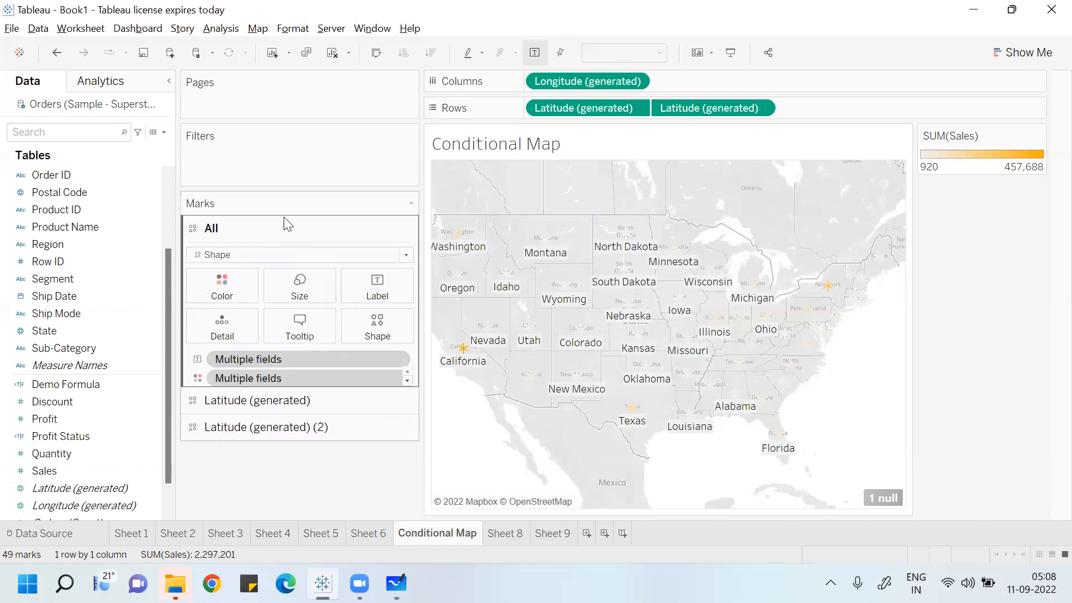
click(219, 283)
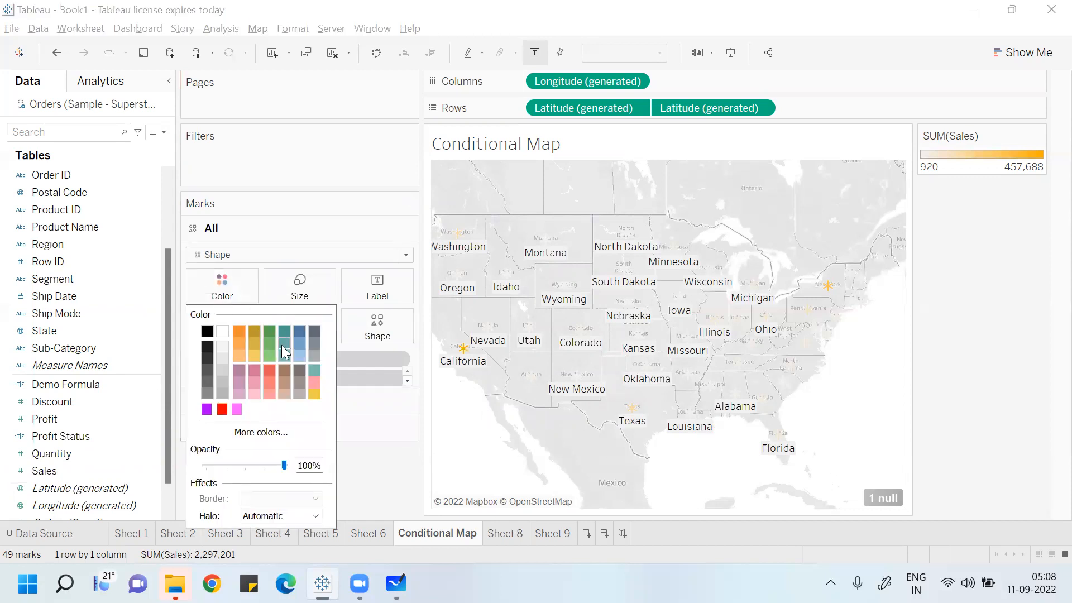
click(269, 333)
click(222, 409)
click(369, 442)
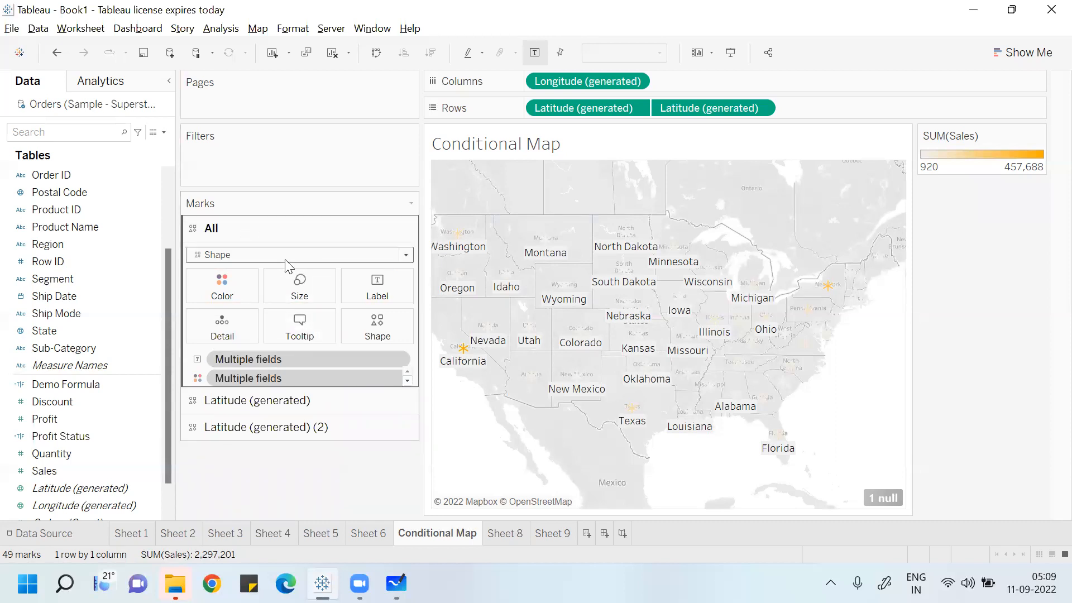
click(263, 429)
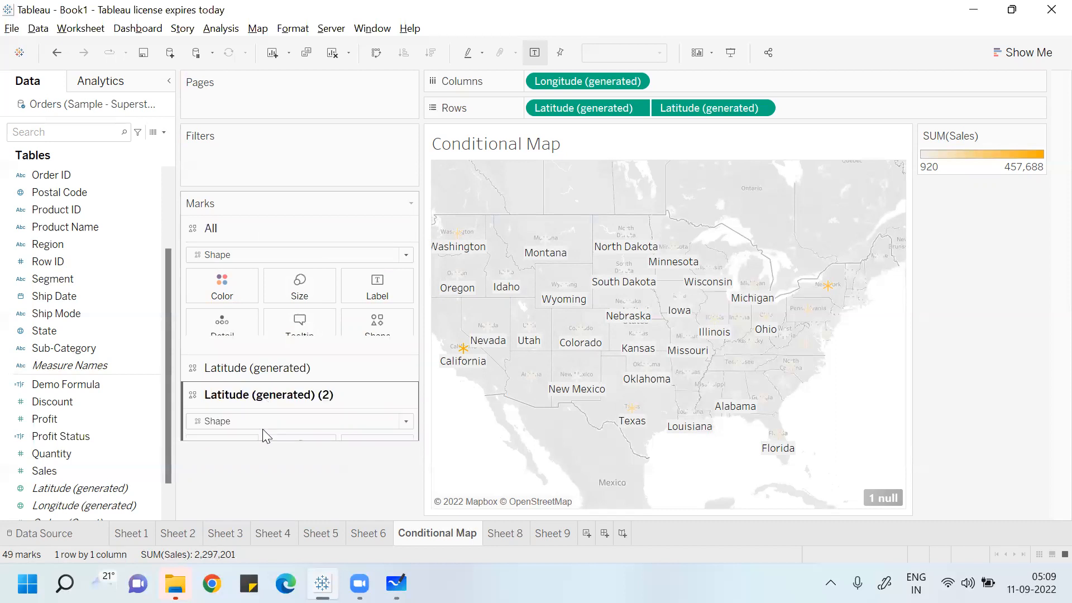
click(300, 340)
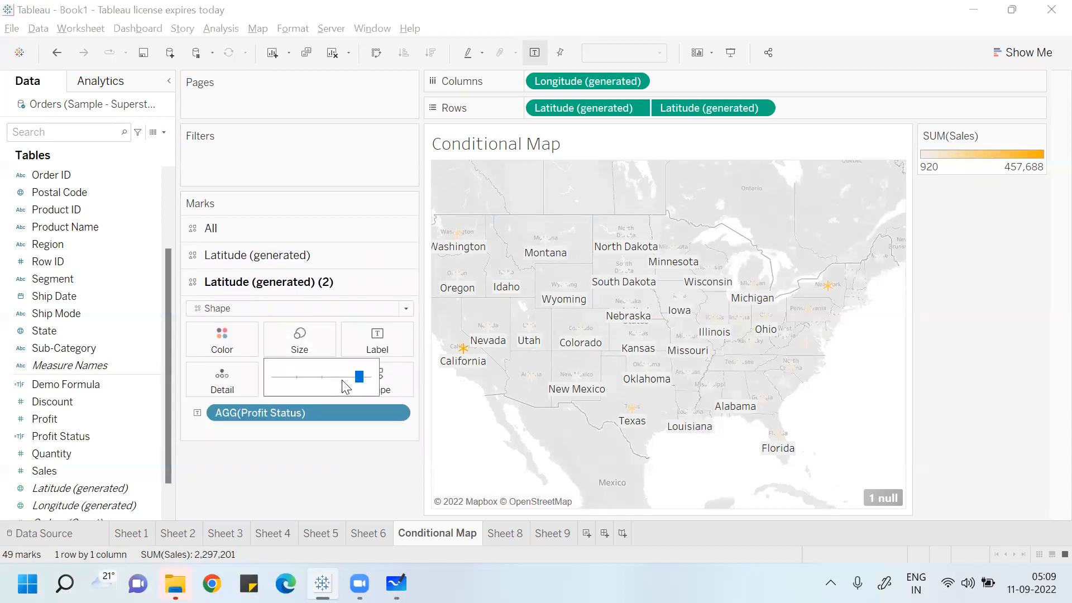
click(344, 479)
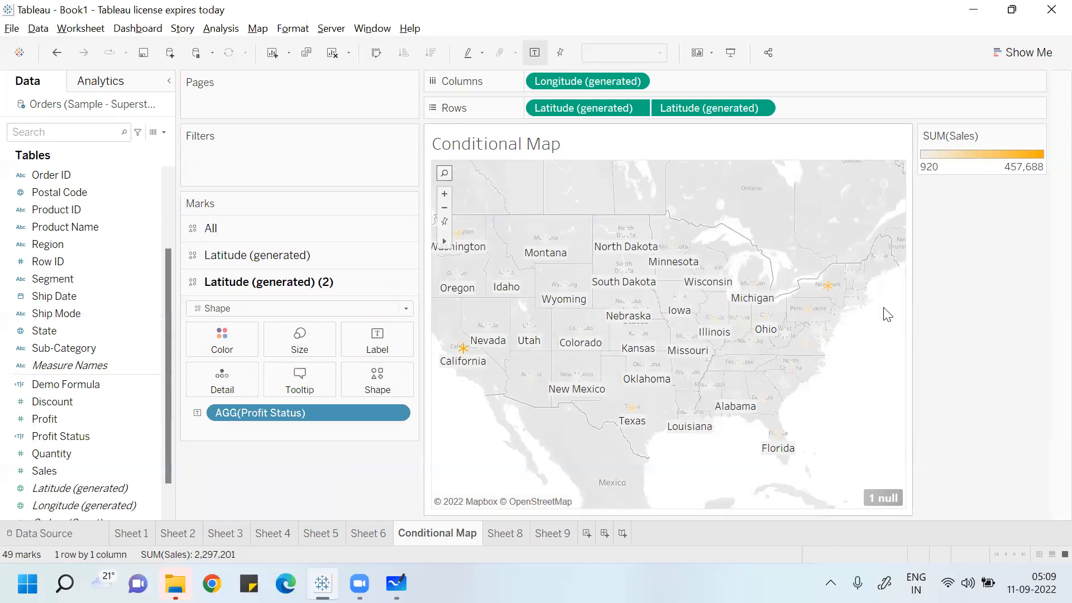
Step: Collapse the Data pane and open the Sheet 8 worksheet
click(168, 81)
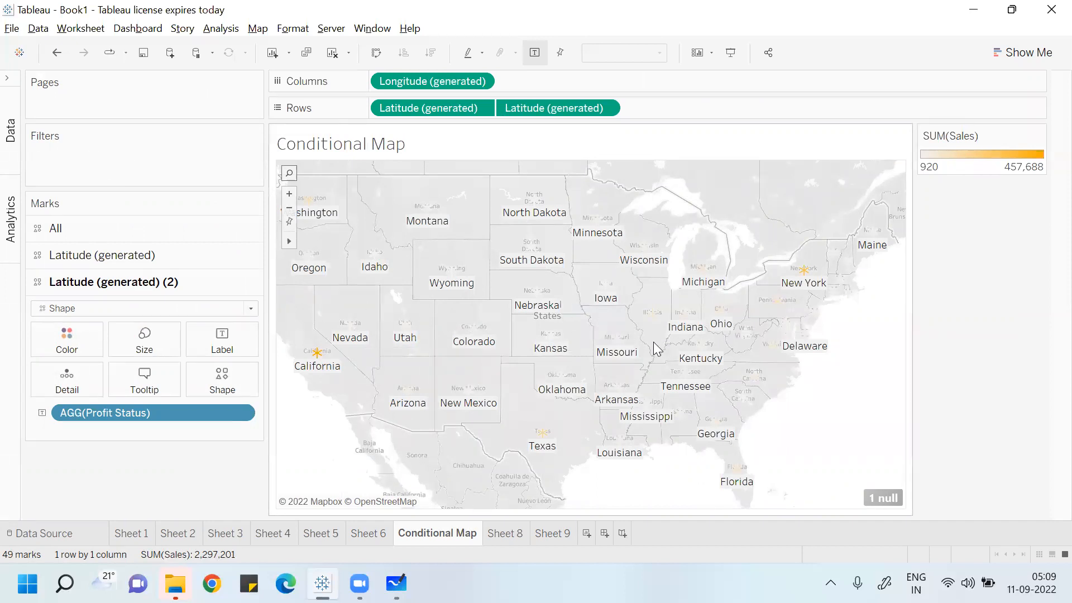
click(509, 534)
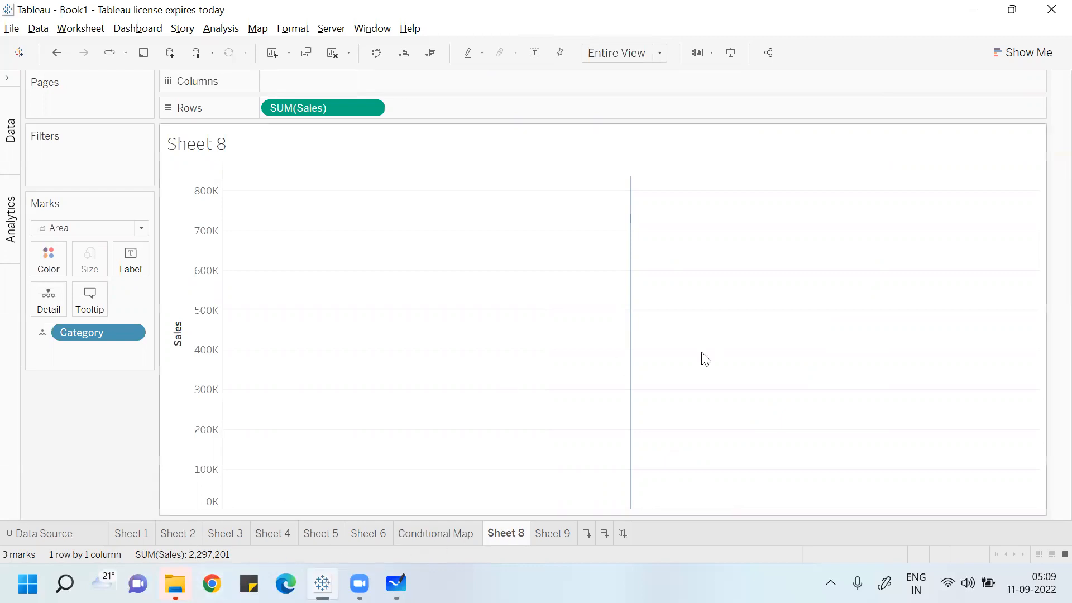
Step: Close the workbook without saving its changes, and relaunch Tableau 2022.2 by continuing the trial
click(1049, 13)
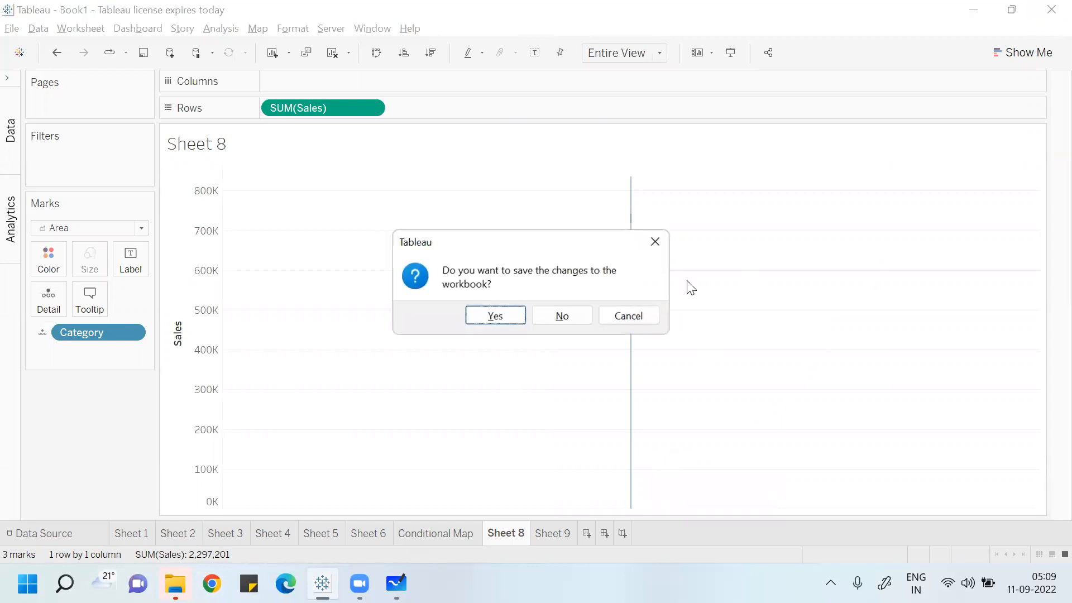
click(578, 320)
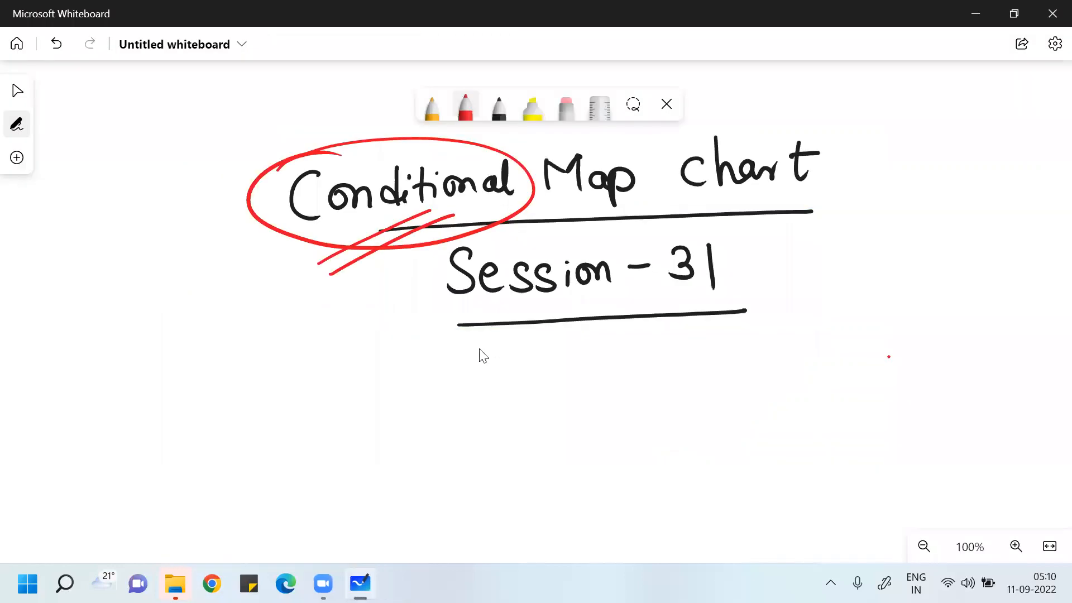
key(super+d)
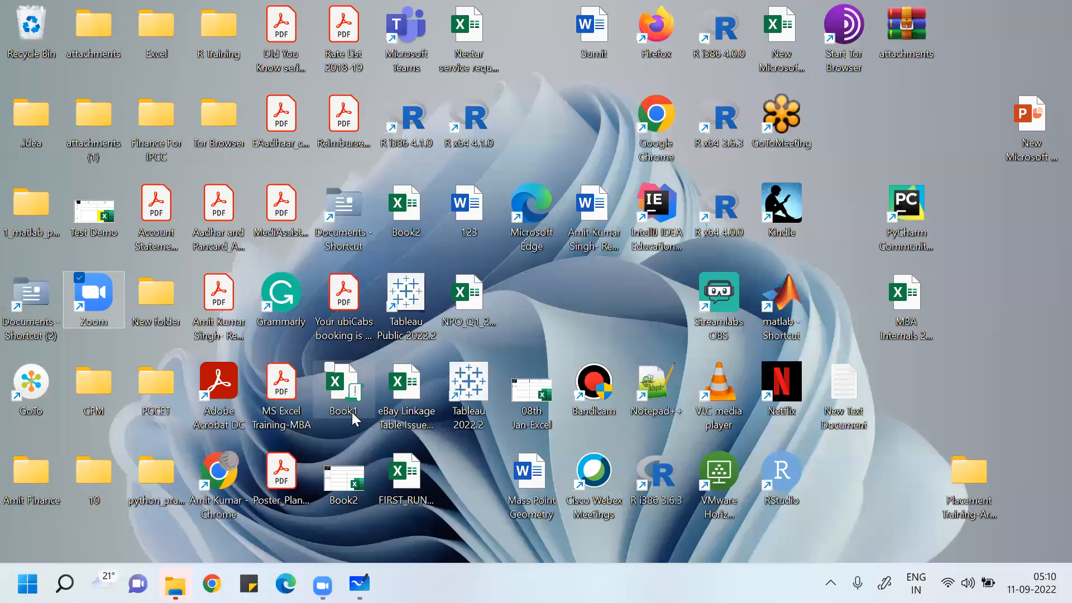
click(472, 392)
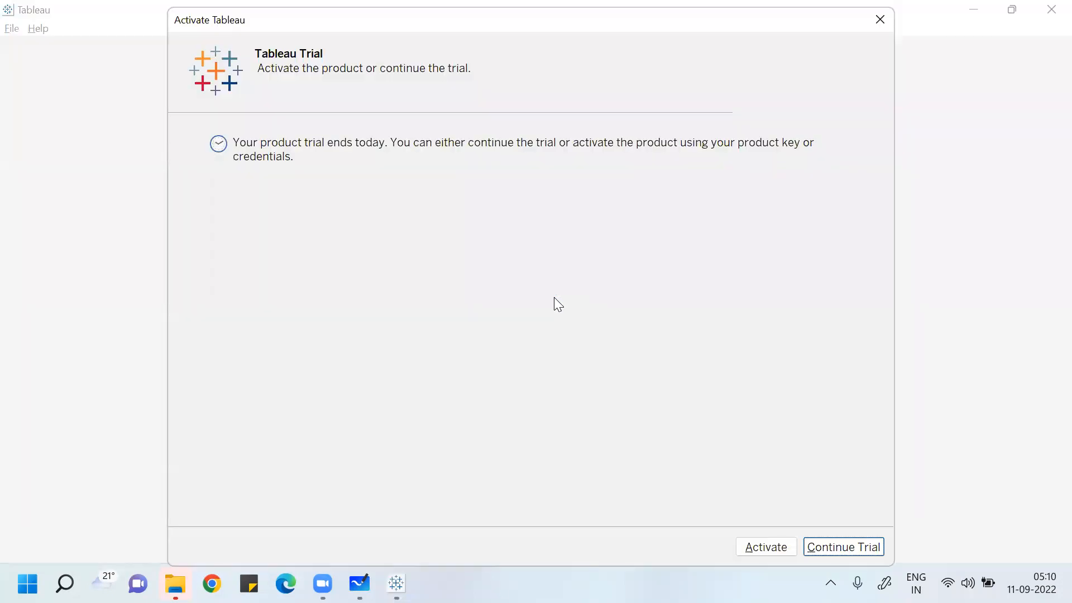
click(836, 545)
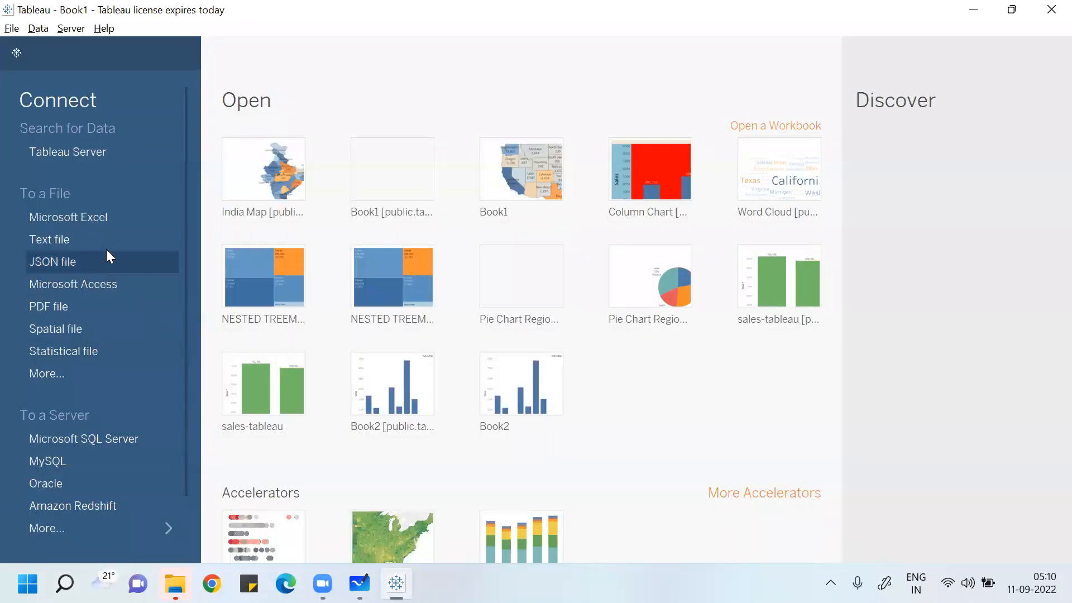
Step: Connect to the Sample - Superstore Excel workbook, add its Orders table to the data source, and open Sheet 1
click(103, 224)
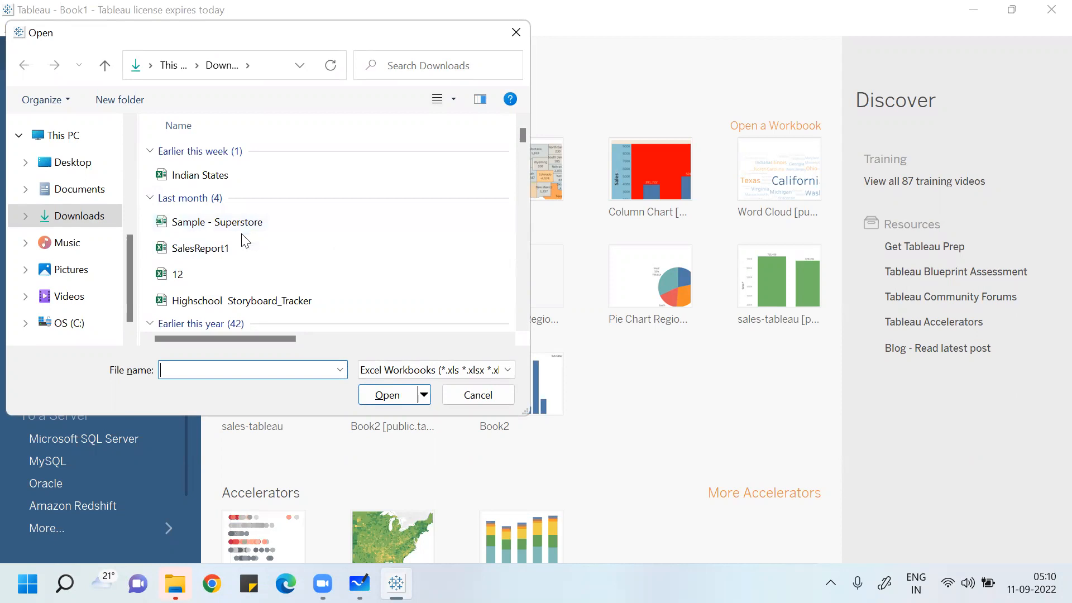
click(256, 229)
click(403, 393)
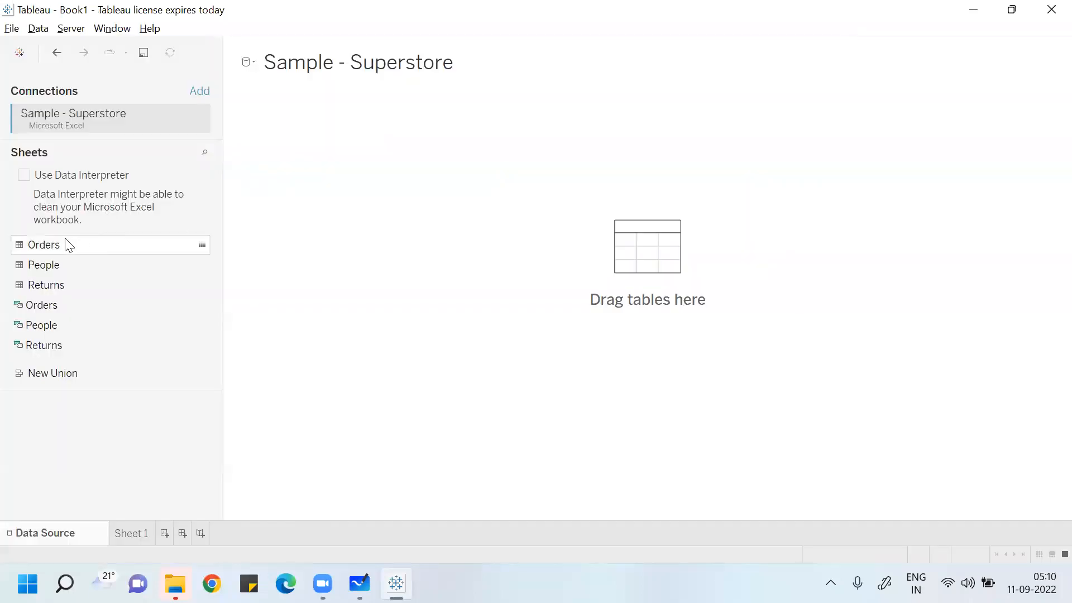
drag(65, 246, 641, 262)
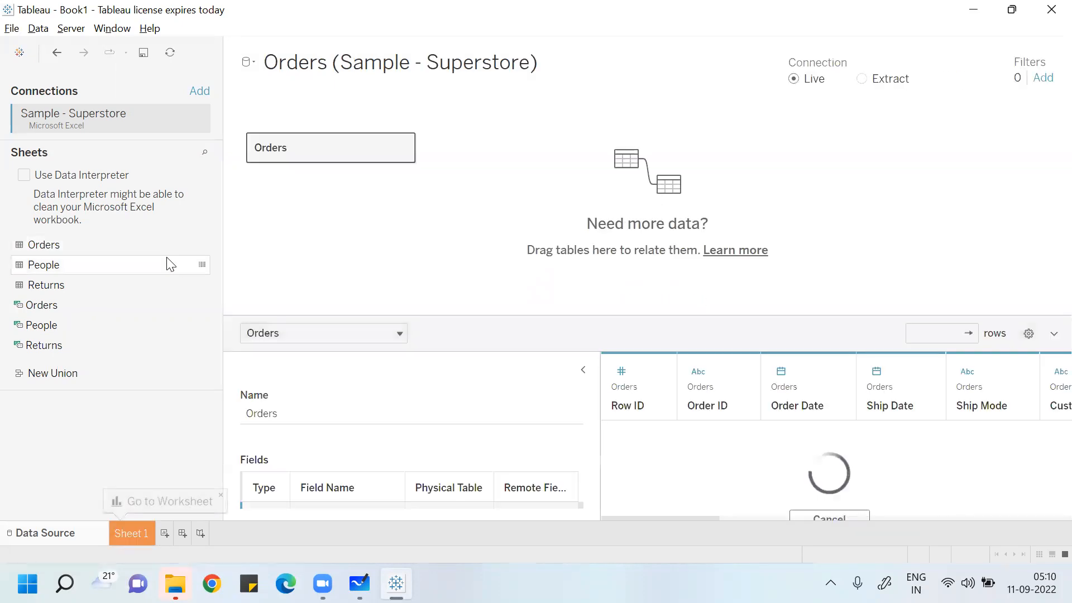
click(130, 529)
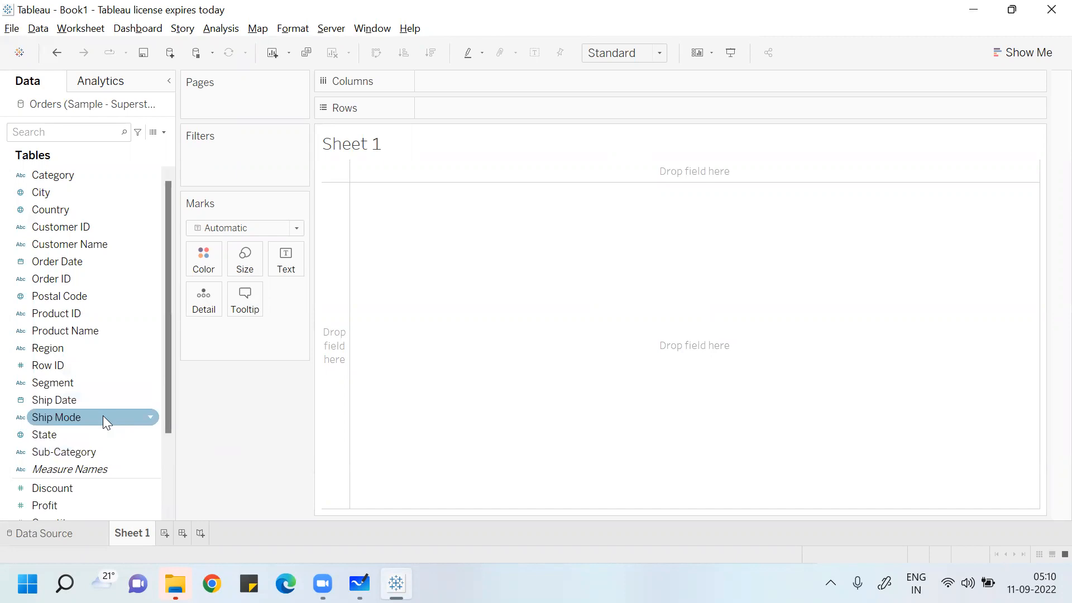
click(99, 434)
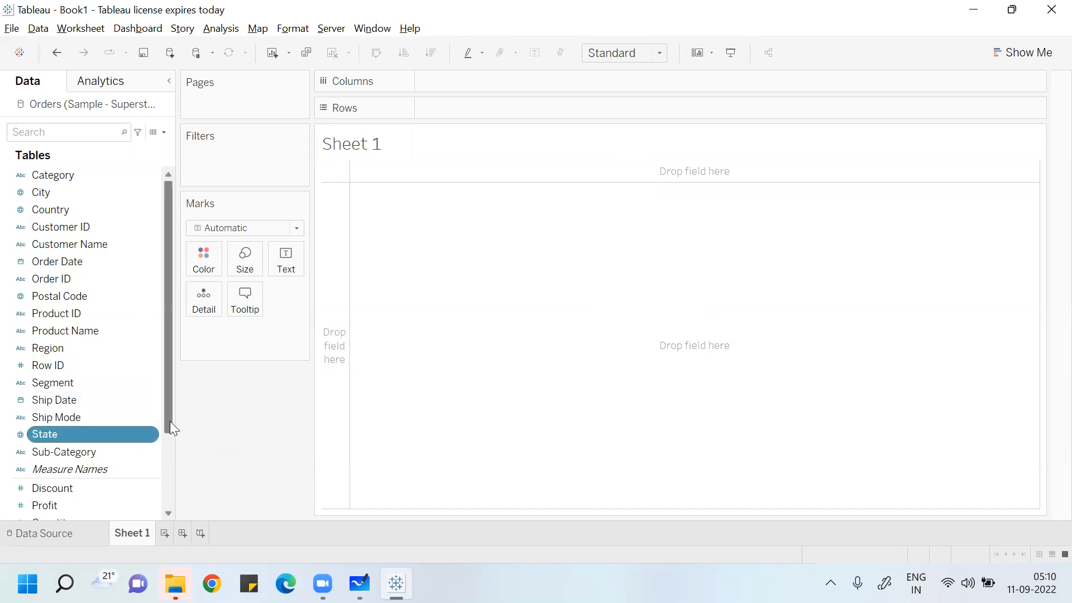
scroll(170, 451, down, 1)
scroll(170, 451, down, 4)
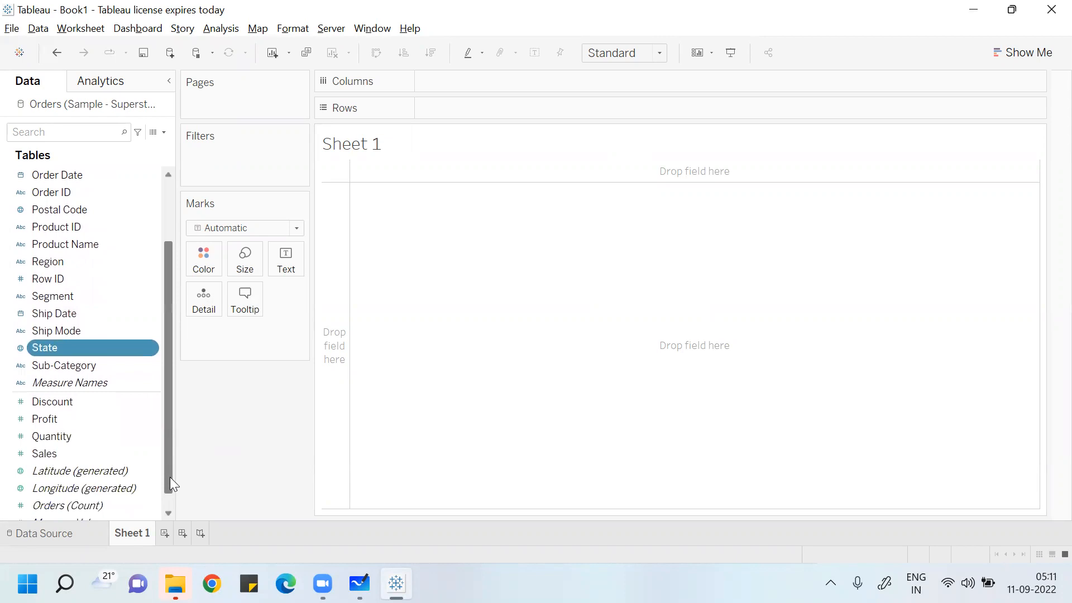
shift+click(84, 453)
click(82, 451)
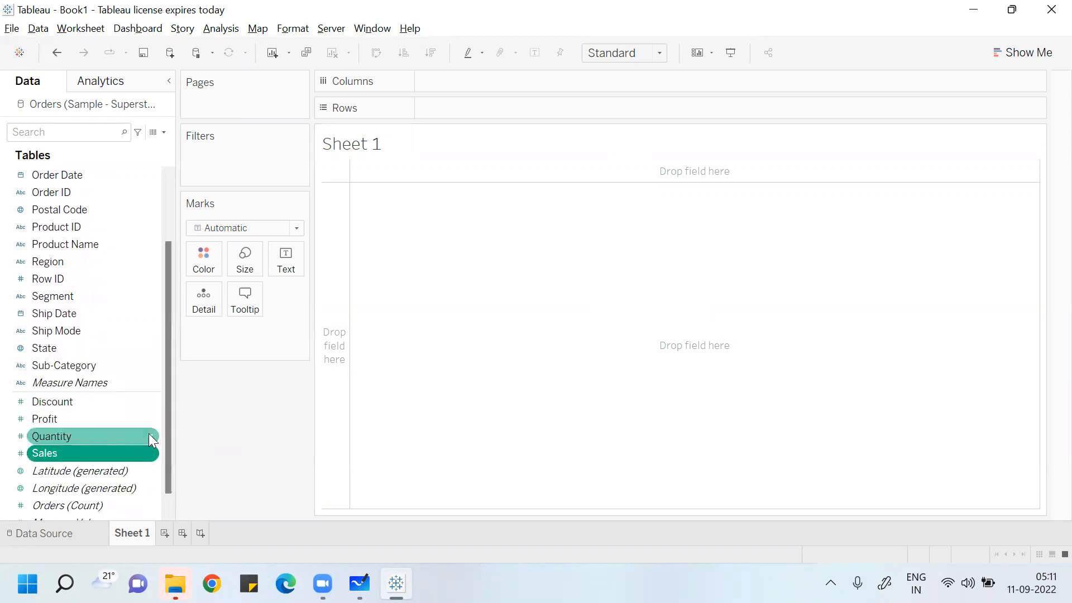
click(62, 351)
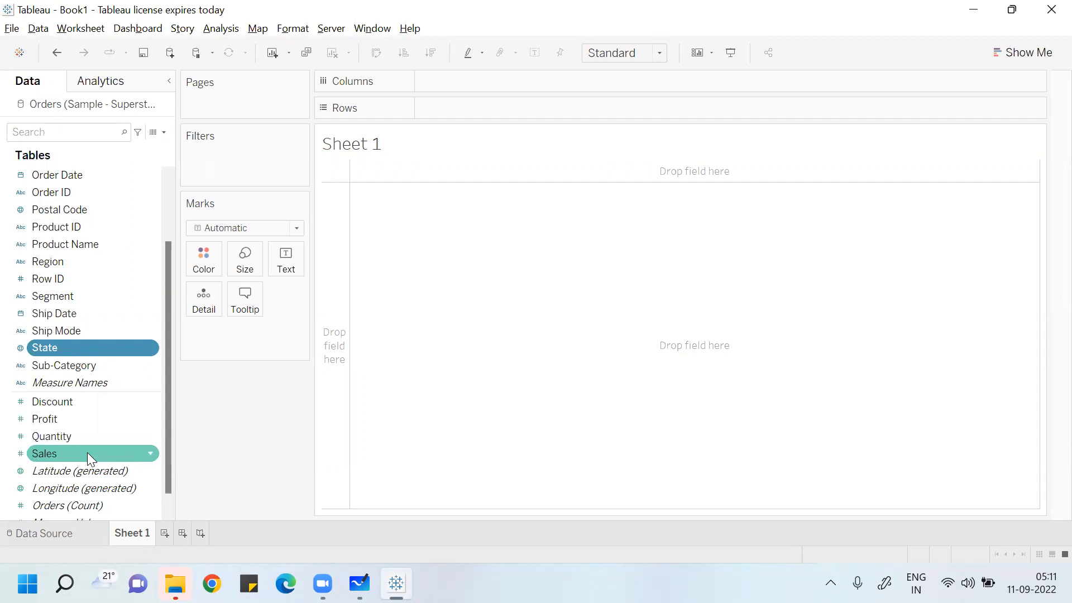
click(1016, 48)
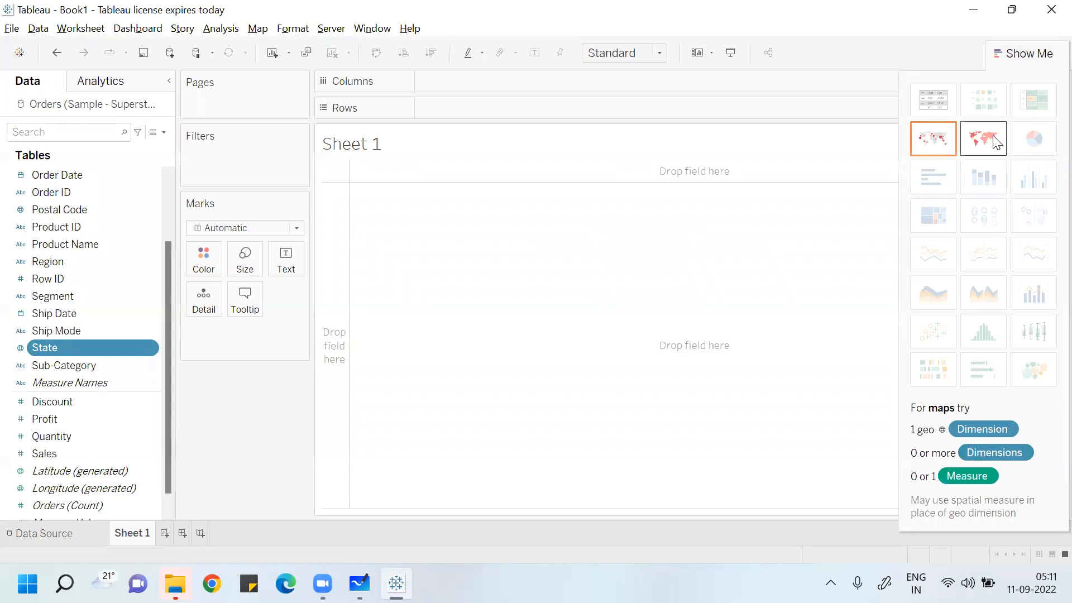
click(995, 142)
click(63, 451)
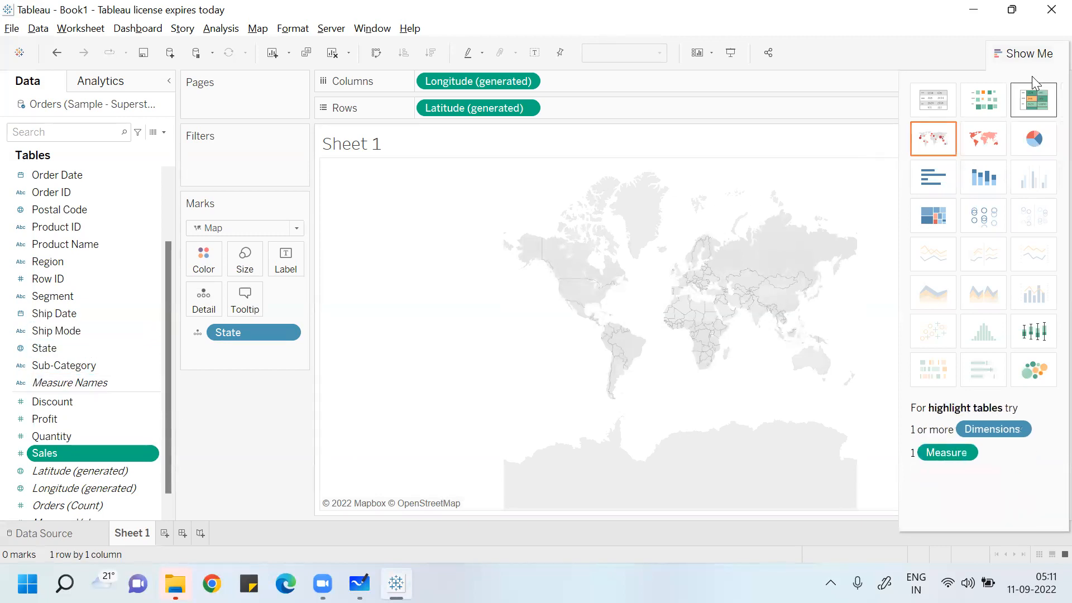
click(1027, 56)
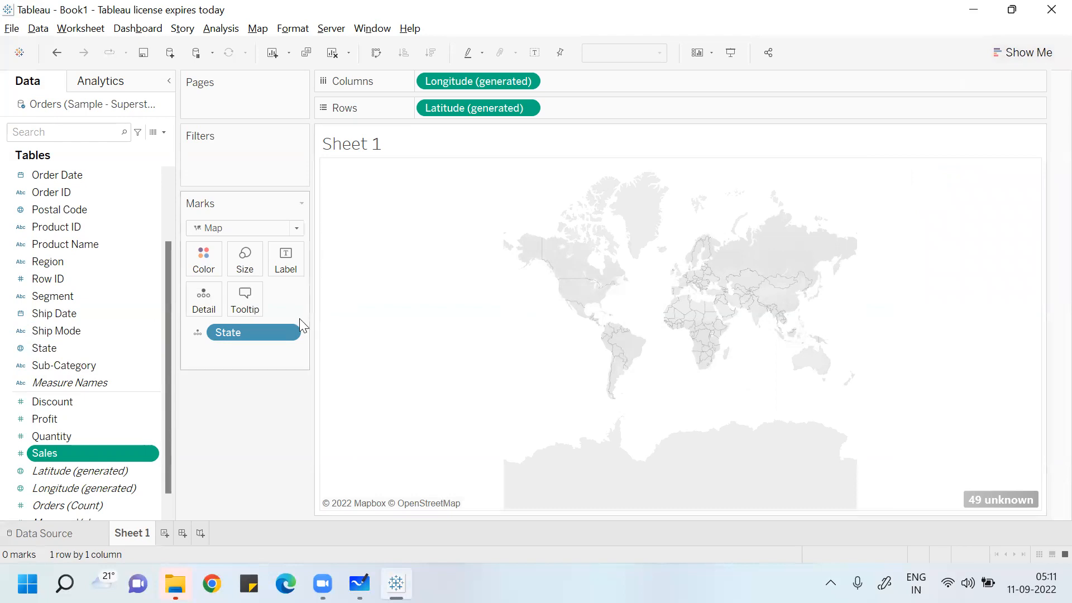
drag(258, 341, 134, 399)
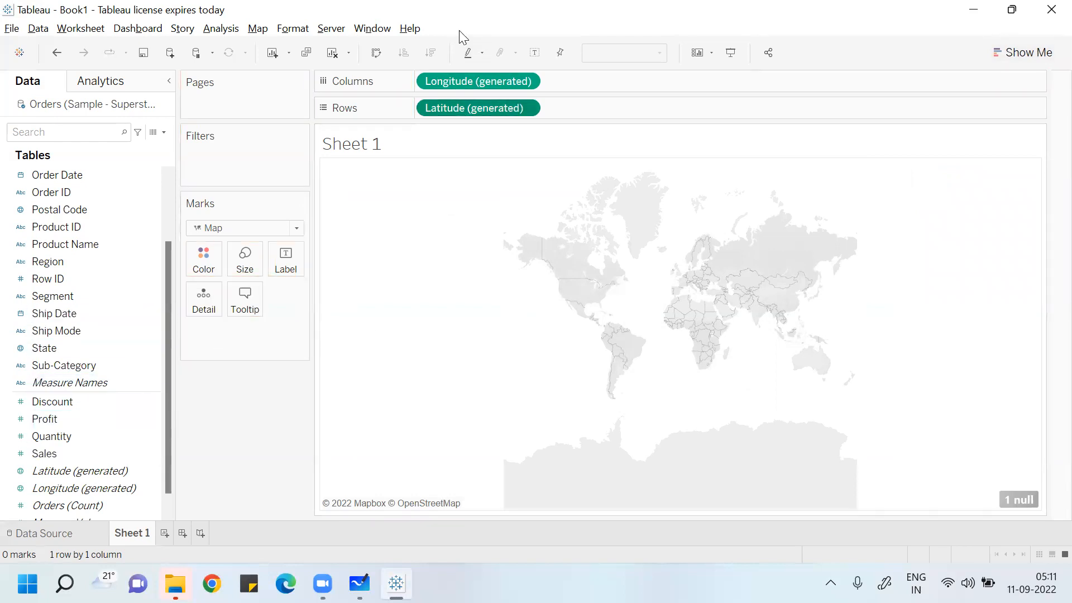
drag(461, 85, 151, 245)
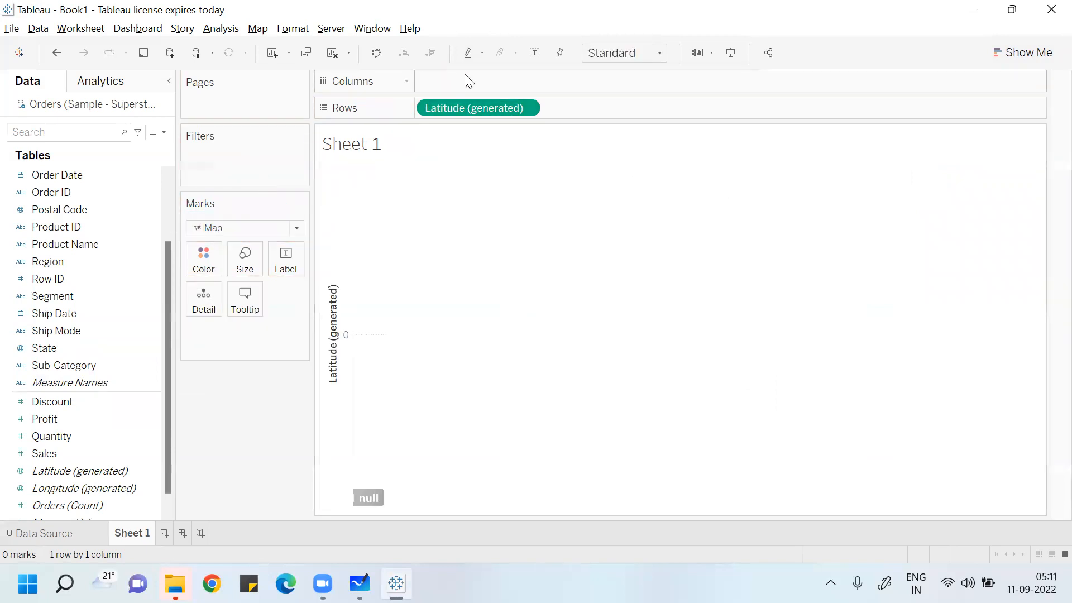
drag(469, 107, 77, 349)
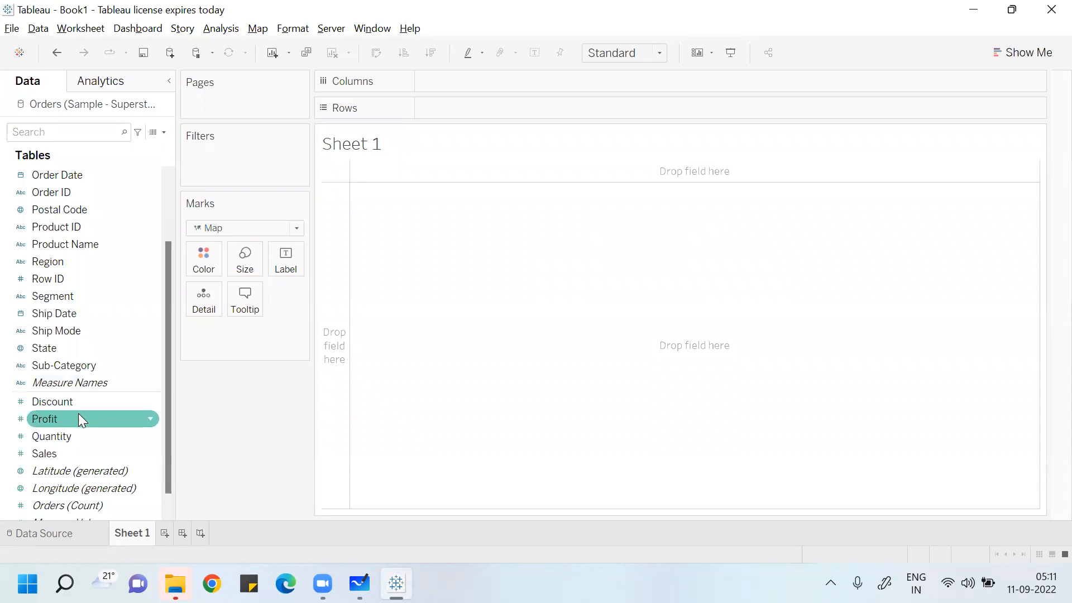
Step: Build a filled map on Sheet 1 from State and Sales using Show Me
click(88, 348)
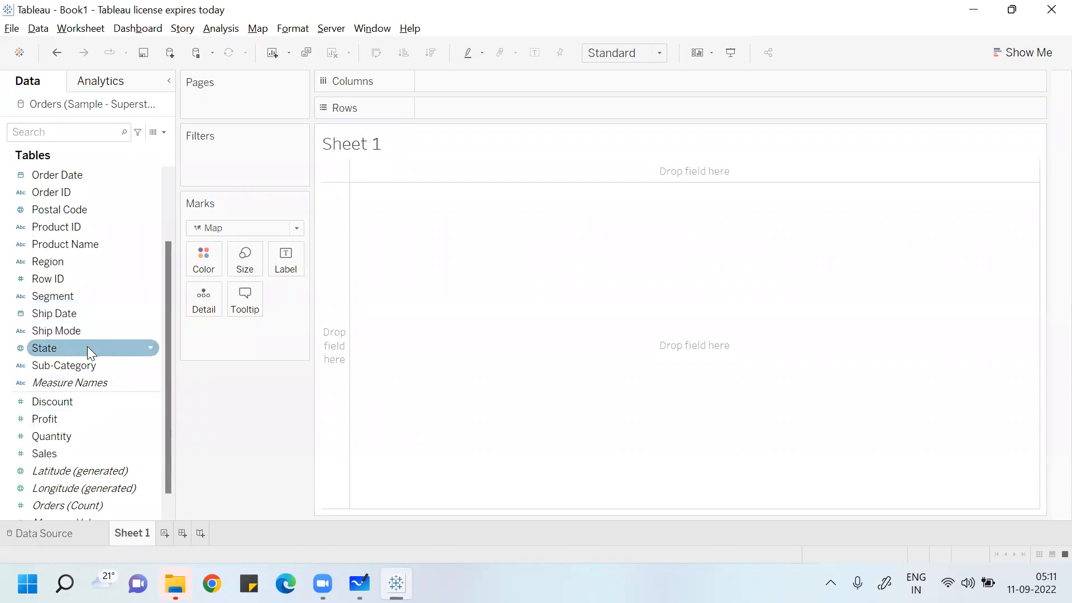
ctrl+click(76, 445)
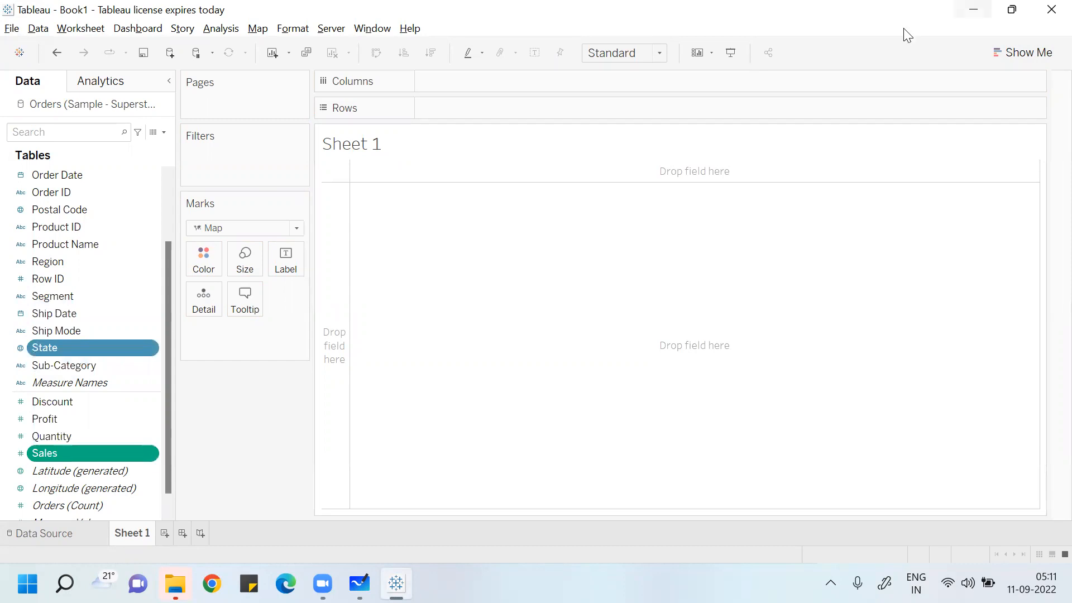
click(1032, 56)
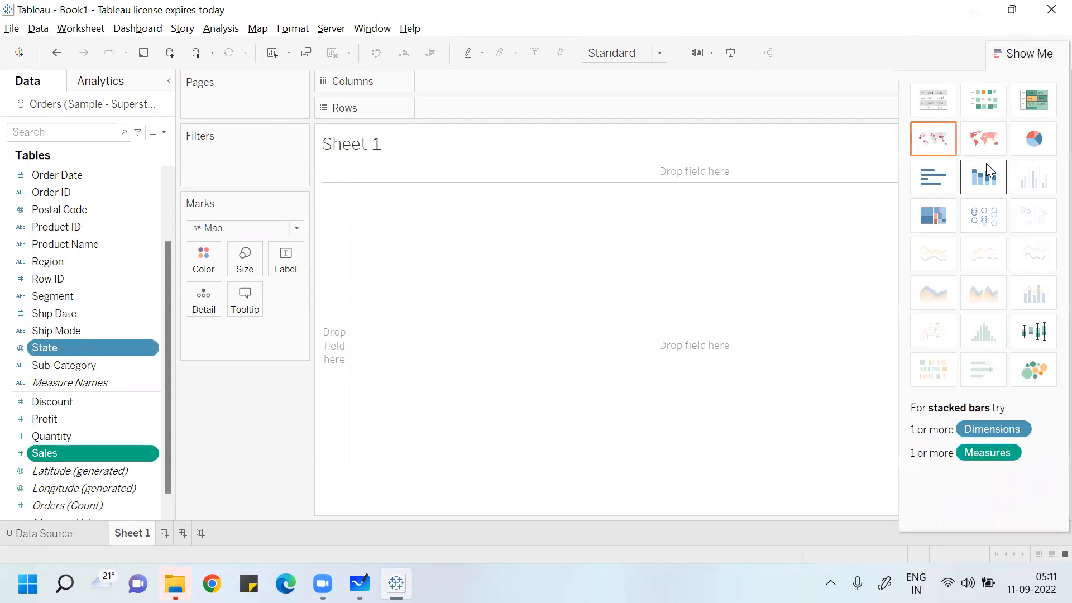
click(995, 144)
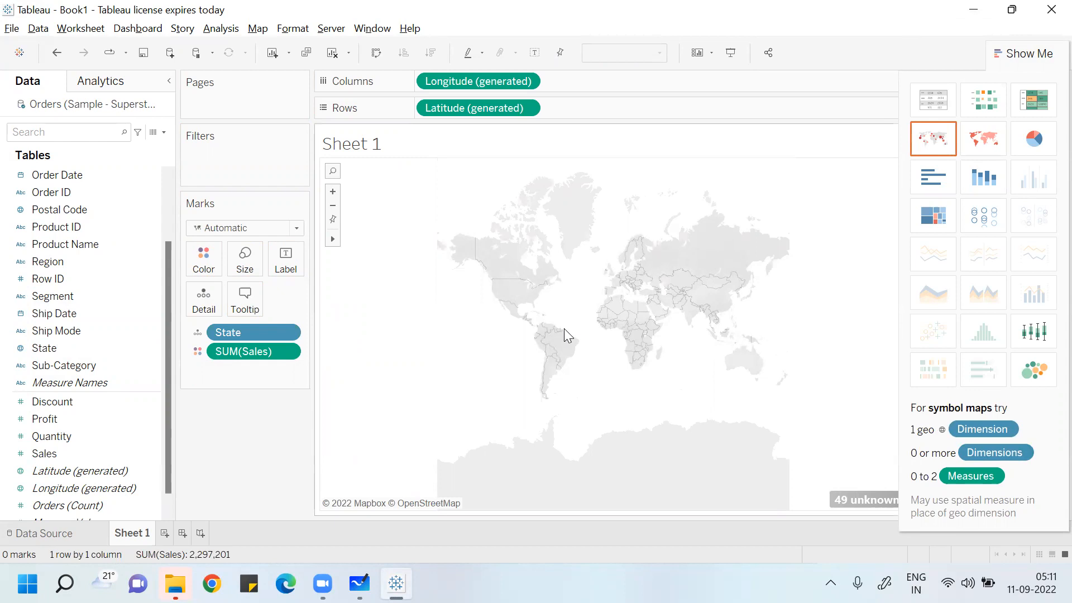
click(1026, 51)
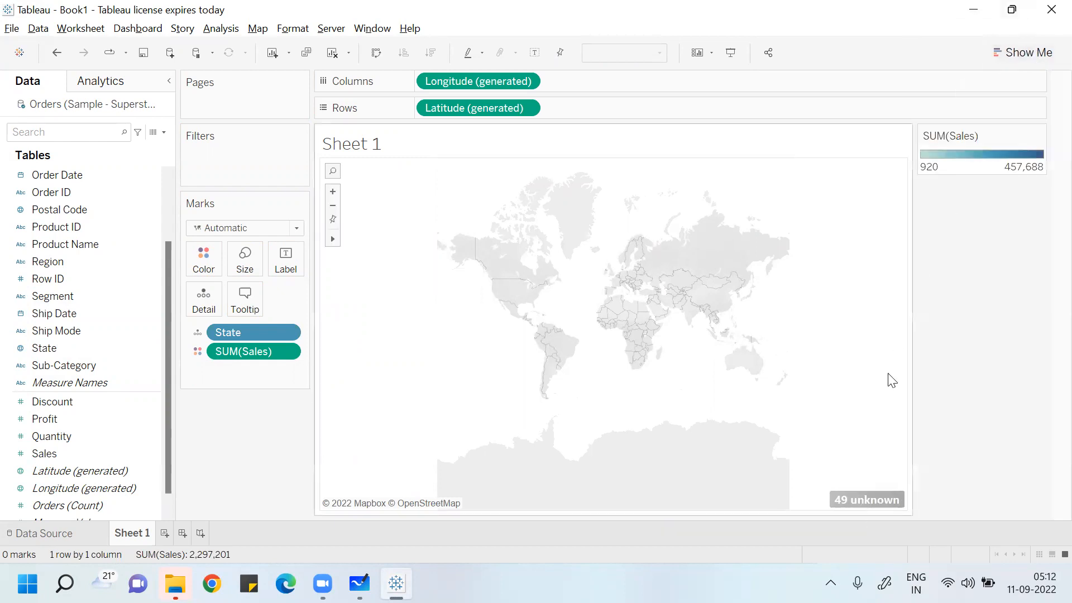
Step: Edit the unknown State locations, fixing the country/region to United States
click(872, 500)
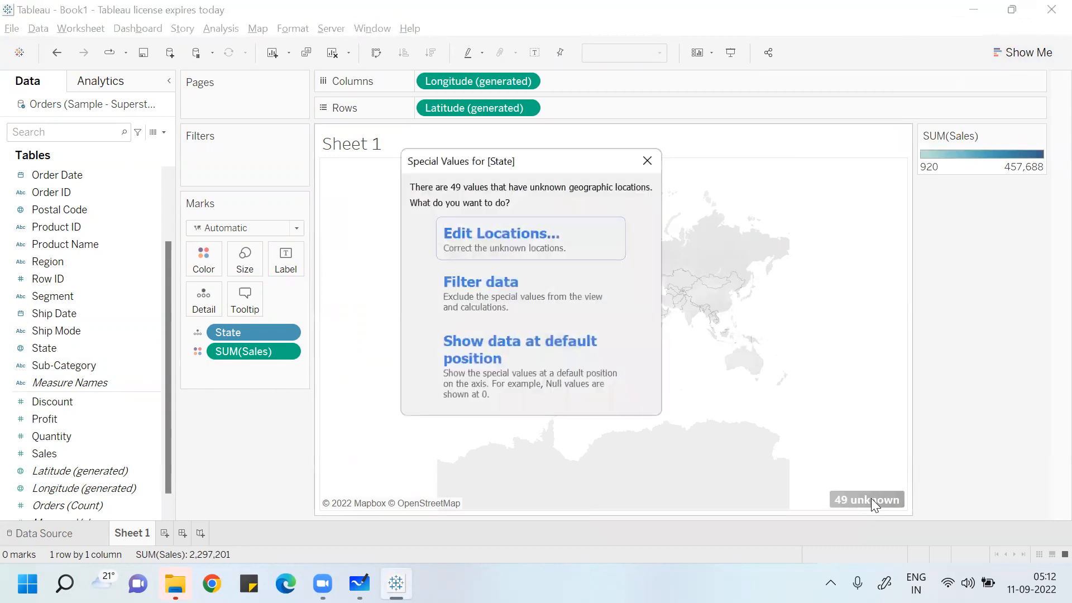
click(518, 233)
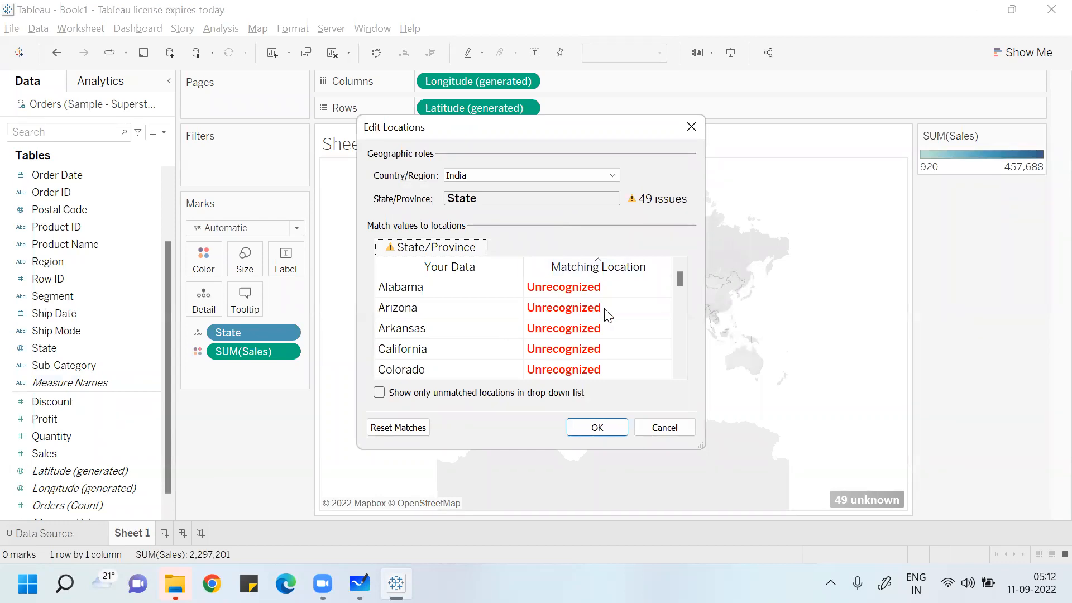
click(613, 181)
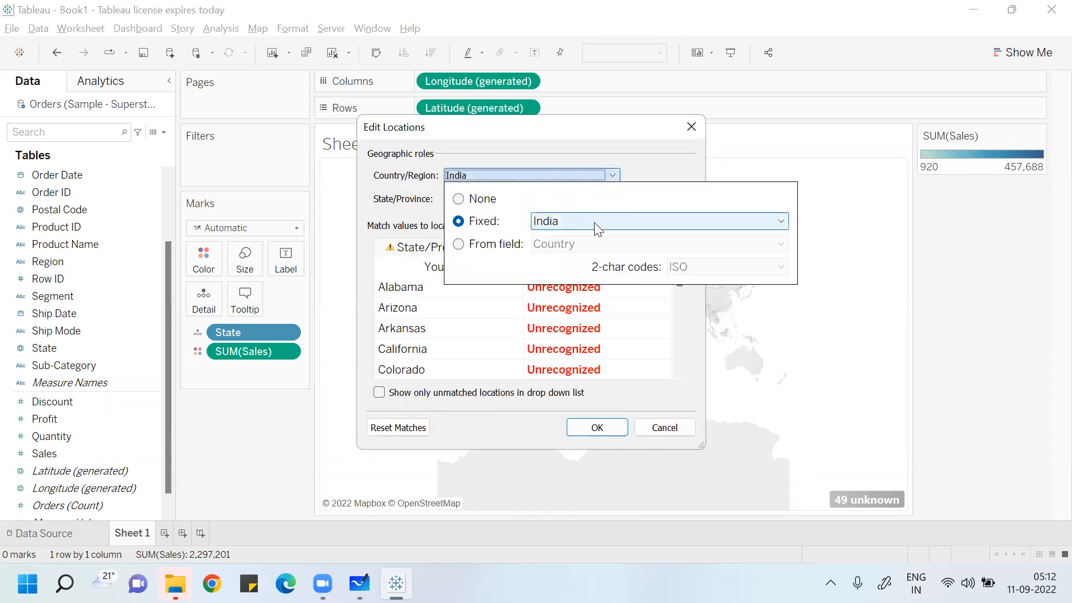
click(629, 222)
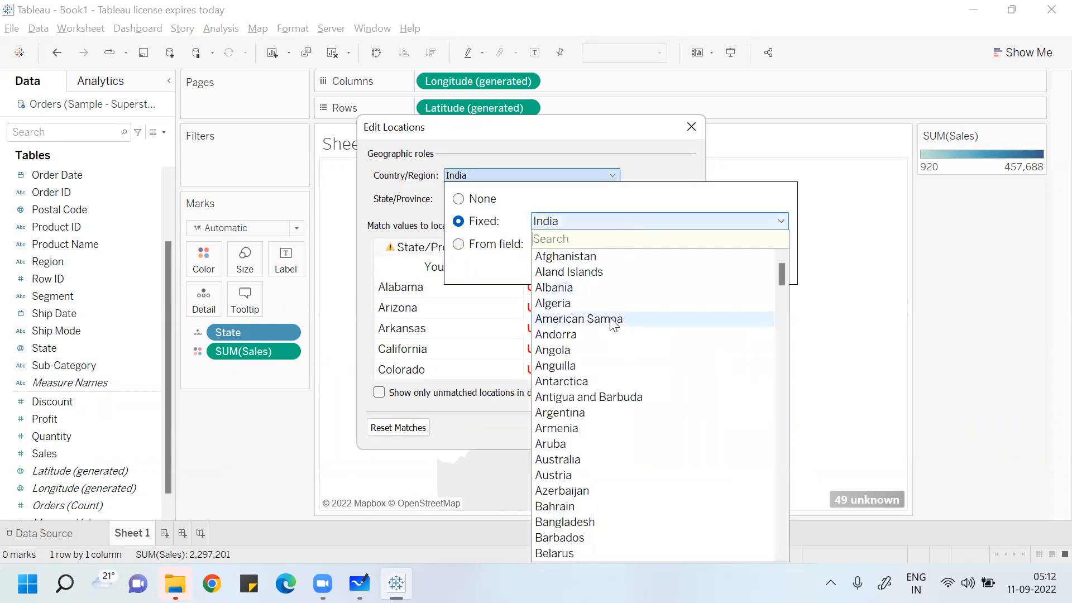
text(uni)
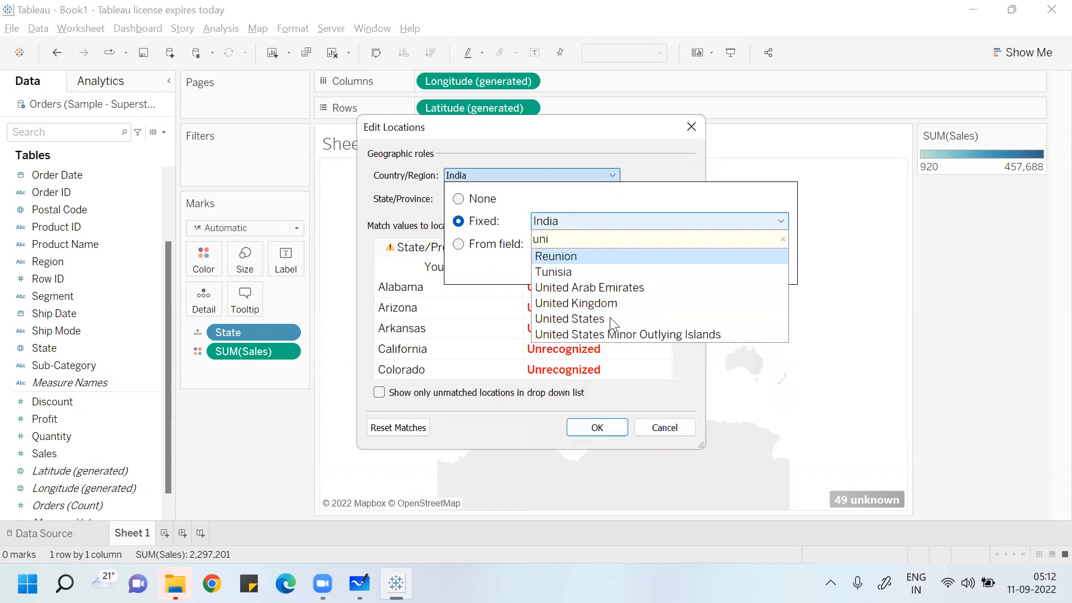
click(609, 319)
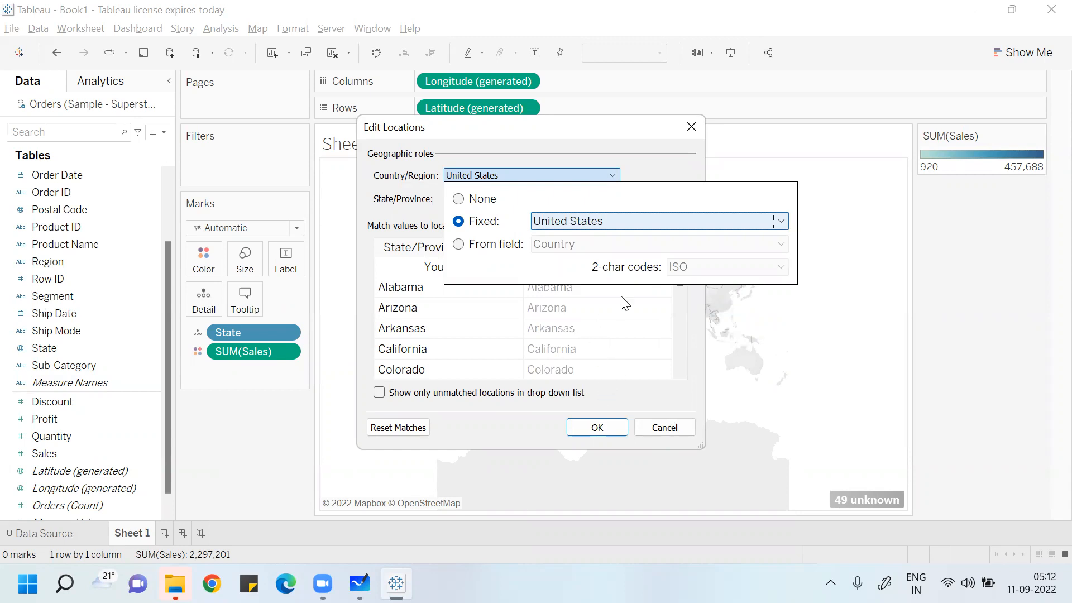
click(605, 428)
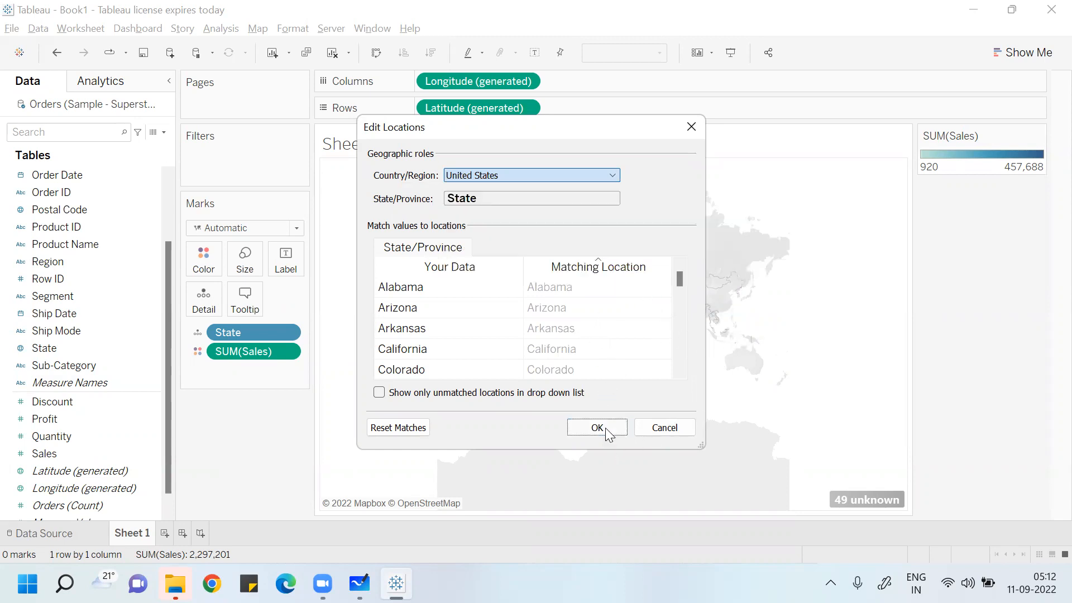
click(606, 427)
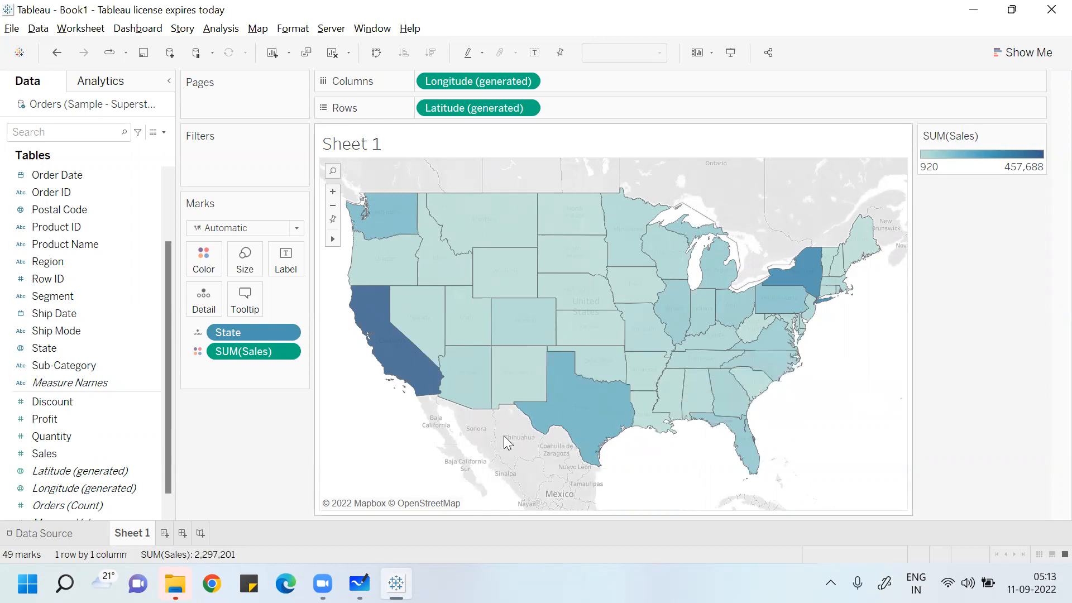
Step: Try Longitude (generated) as a second row field beside Latitude (generated), and undo the addition
drag(129, 488, 649, 108)
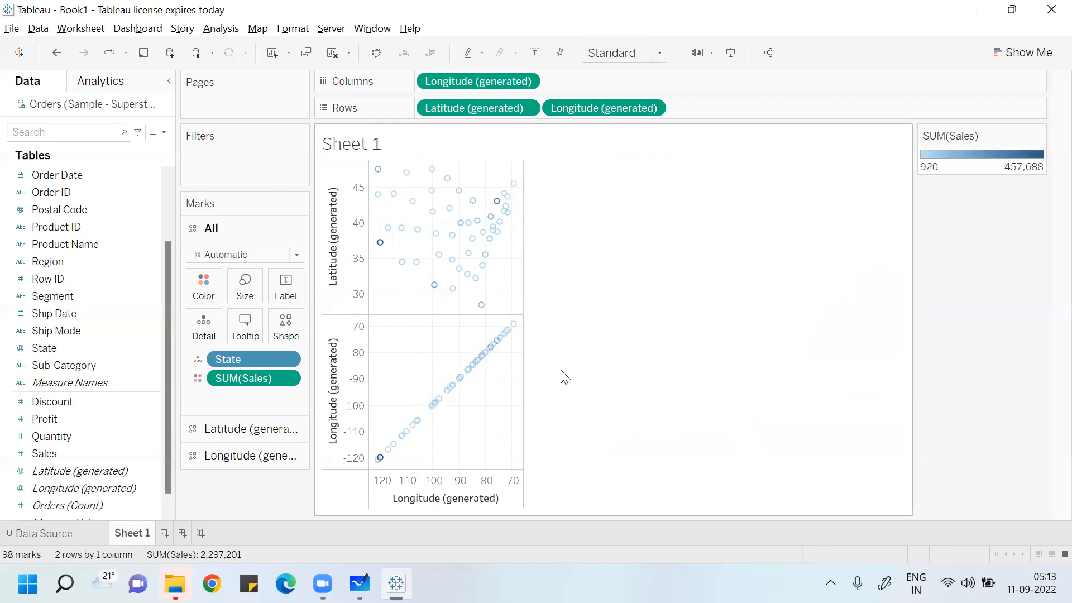
key(ctrl+z)
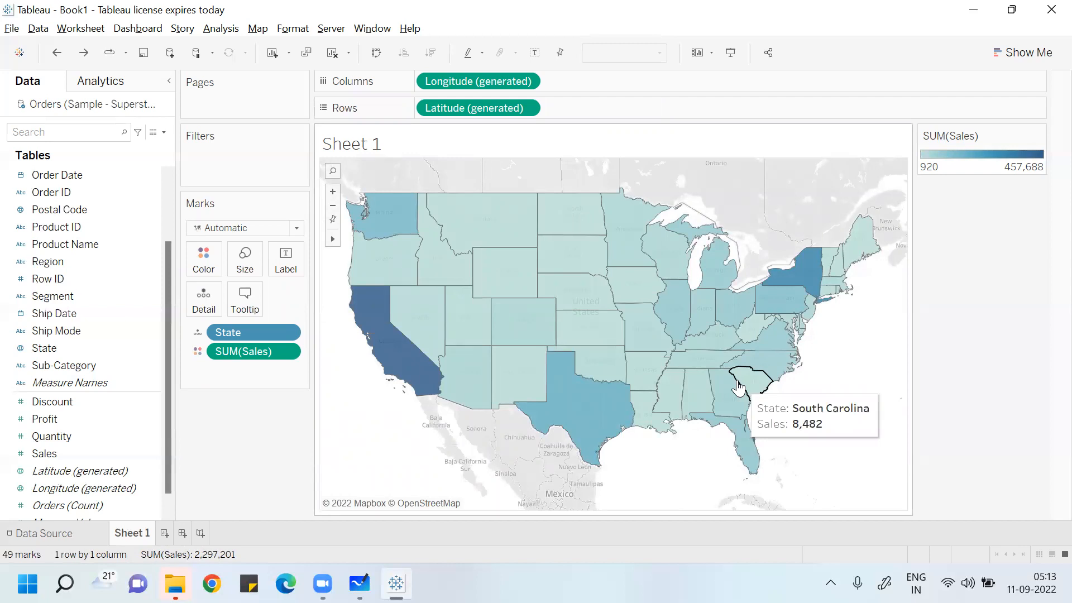
Step: Add a second Latitude (generated) field to Rows and combine the two maps as a dual axis
click(113, 474)
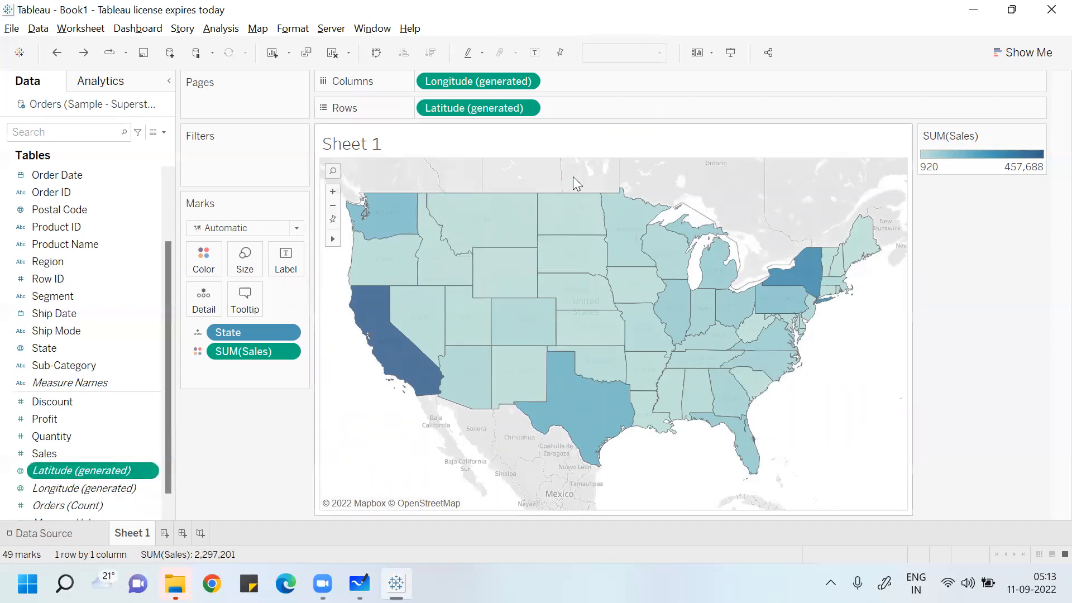
drag(110, 474, 642, 112)
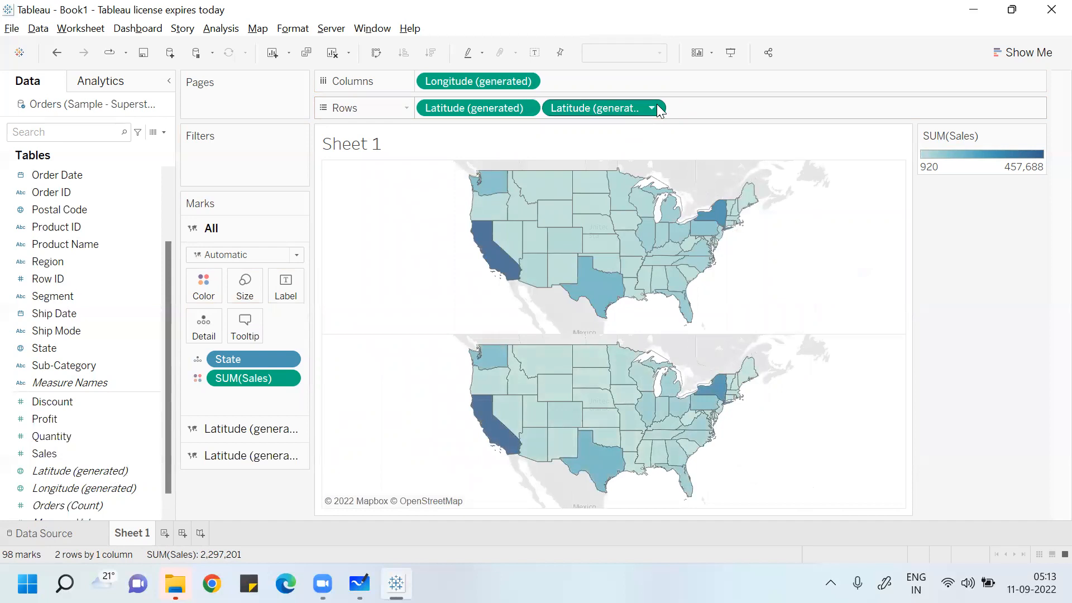
click(652, 108)
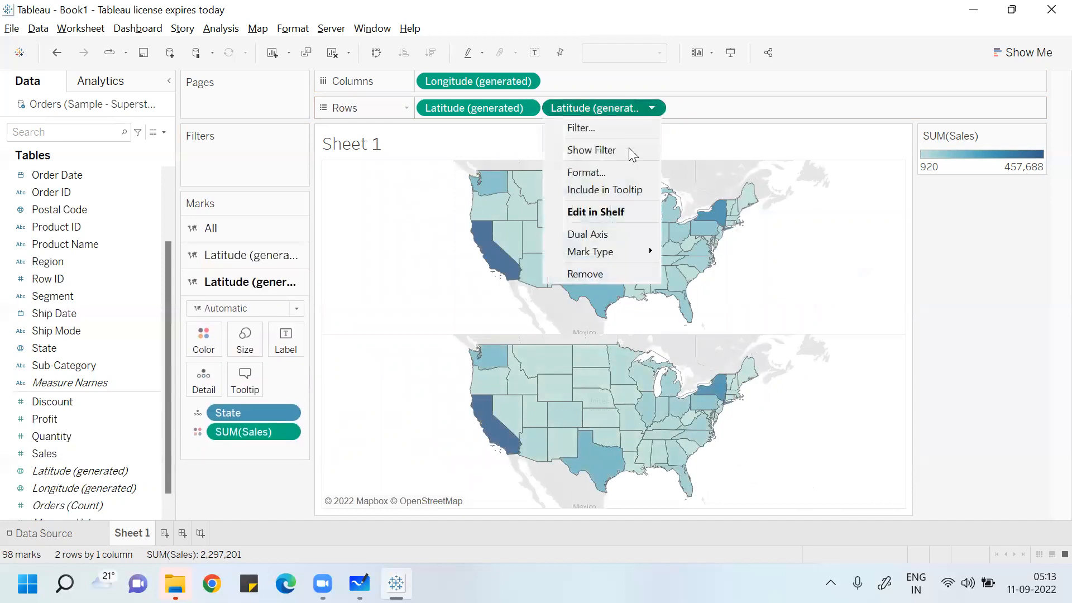
click(613, 232)
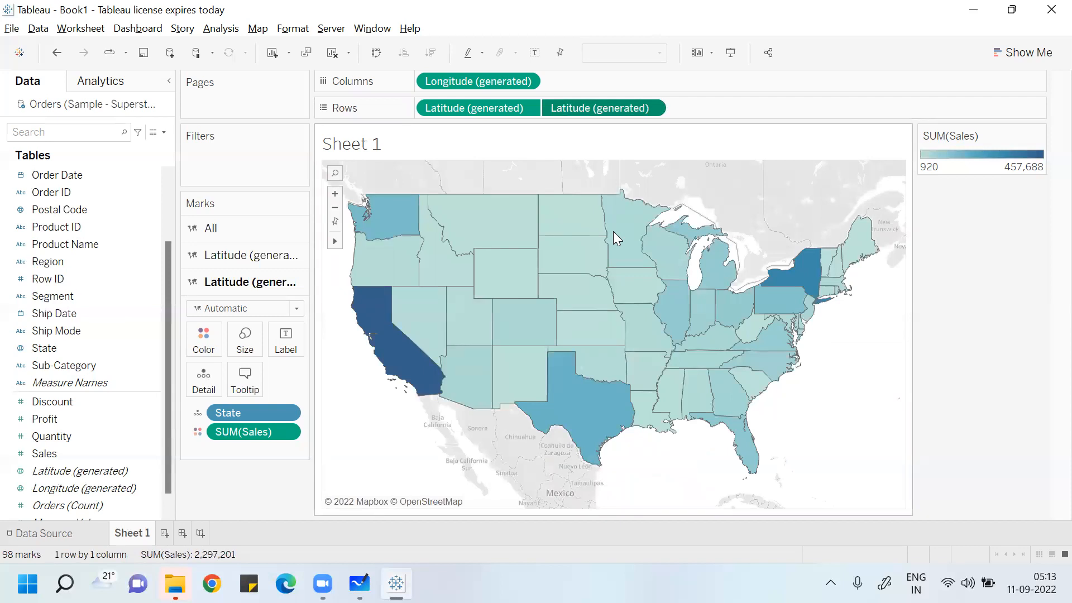
Step: Label the second Latitude (generated) map layer with the State field
click(166, 186)
scroll(122, 192, down, 1)
scroll(129, 192, up, 1)
scroll(113, 294, down, 6)
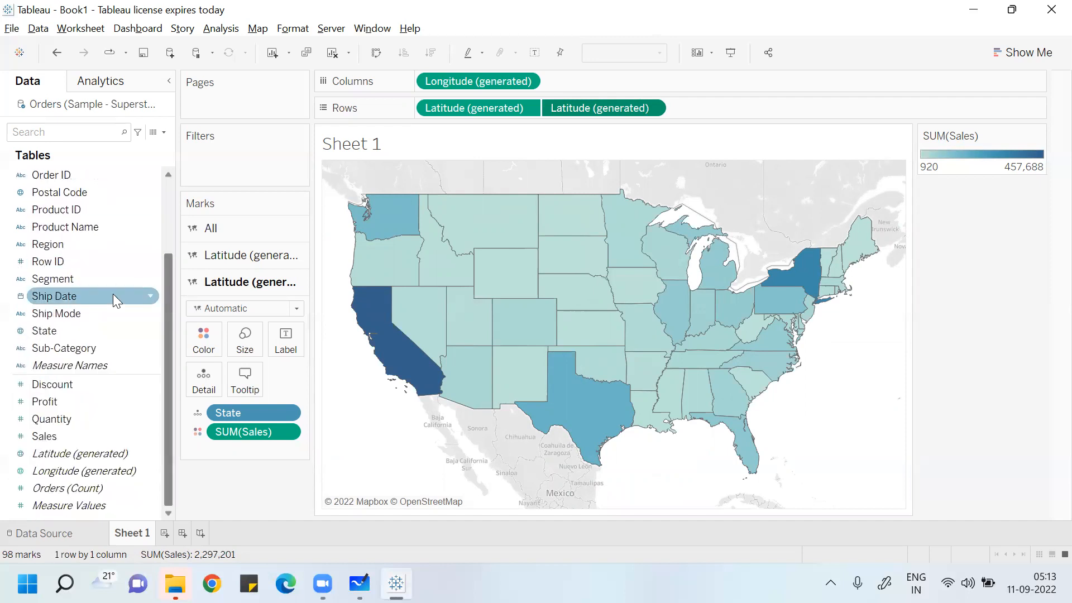
click(67, 334)
drag(67, 333, 293, 341)
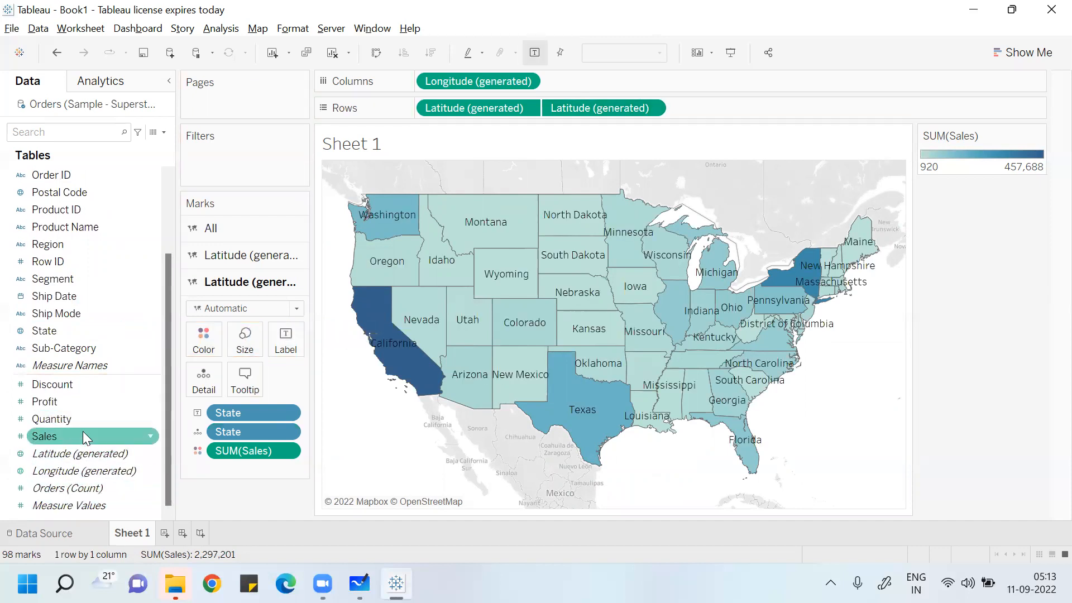
Step: Color the second Latitude (generated) layer by Profit and remove its State detail field, keeping the State label
drag(83, 402, 213, 349)
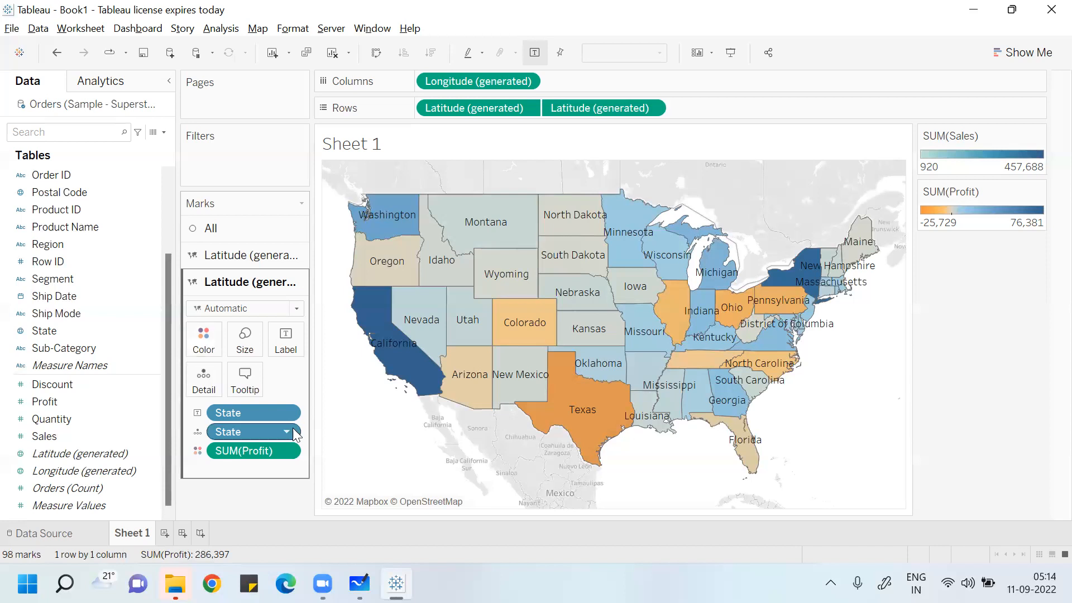
drag(249, 428, 53, 210)
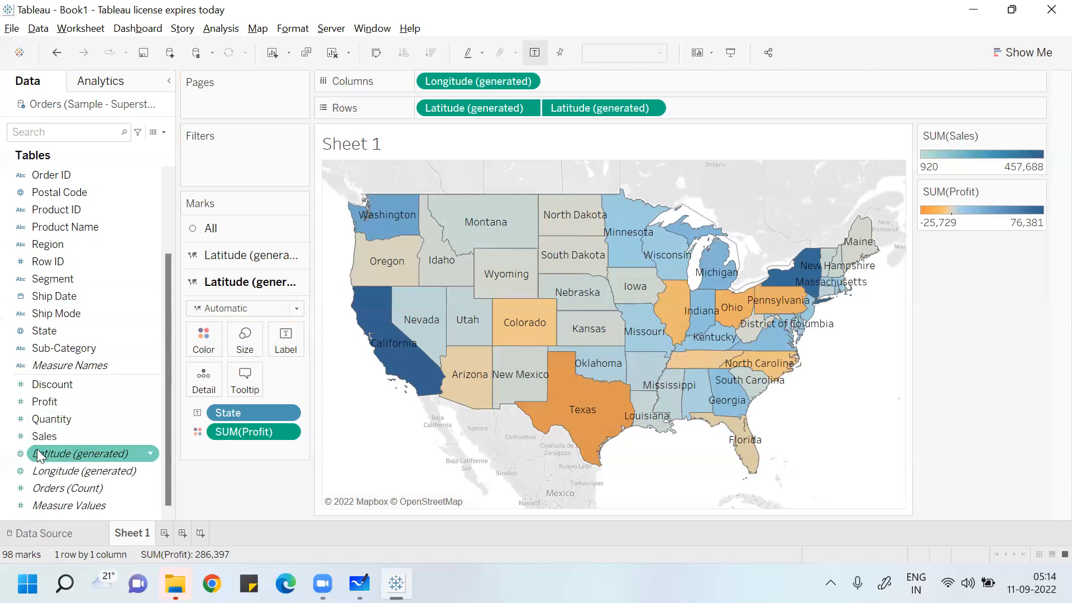
Step: Create a calculated field Profit Status with the formula sum([Profit])>0 and color the second Latitude (generated) layer by it
click(221, 28)
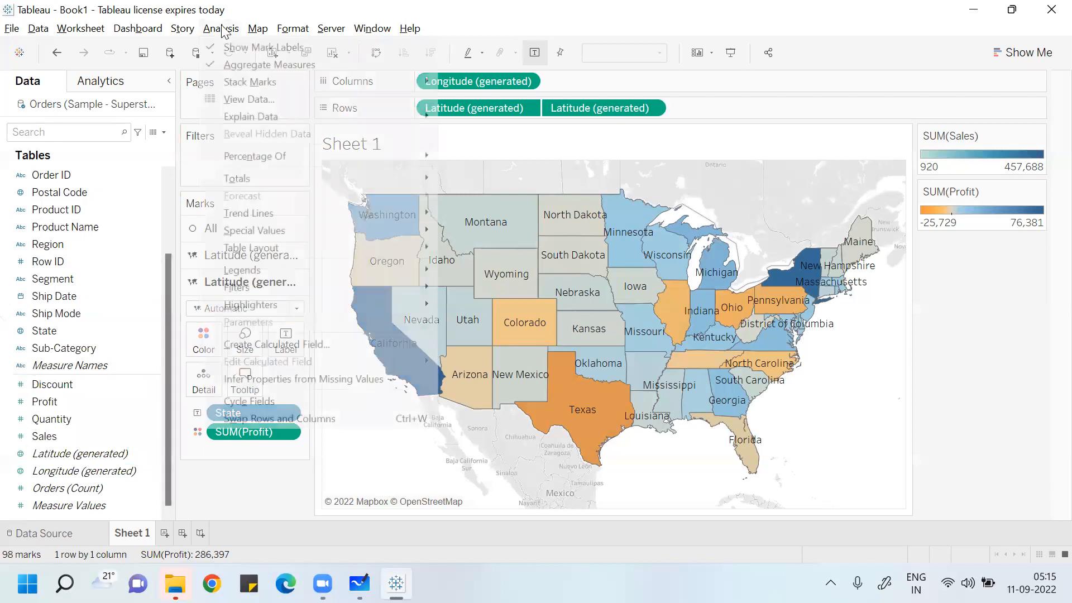
click(290, 344)
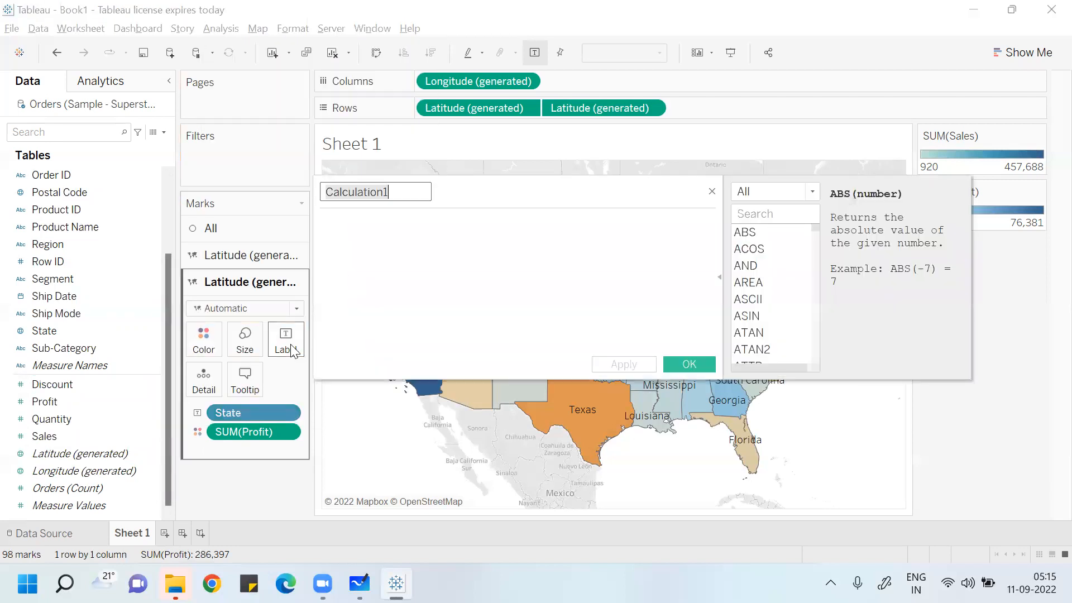
text(Profit S)
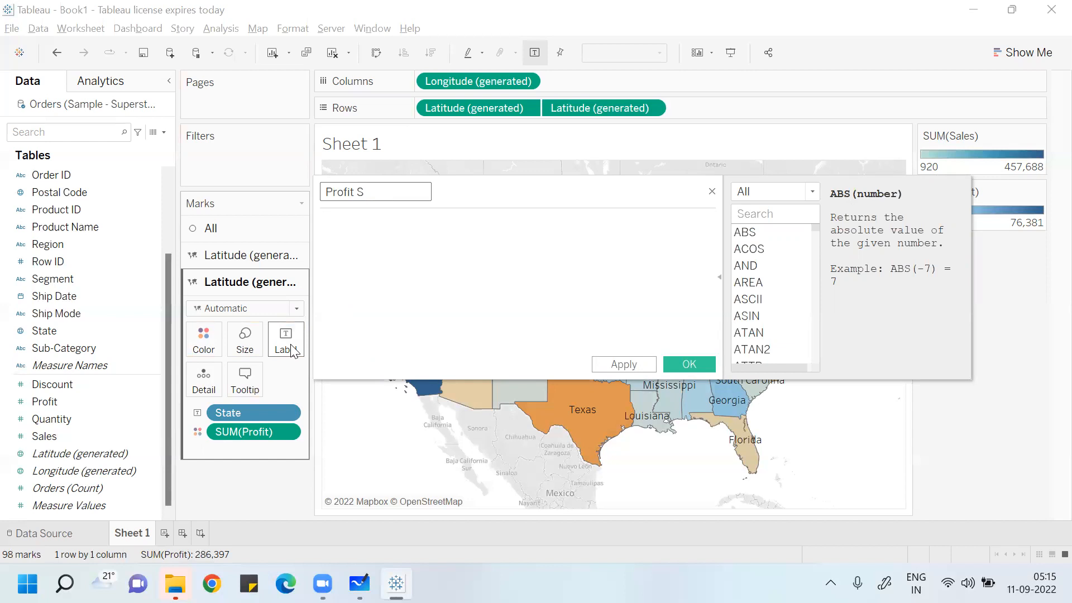
text(tatus)
click(404, 234)
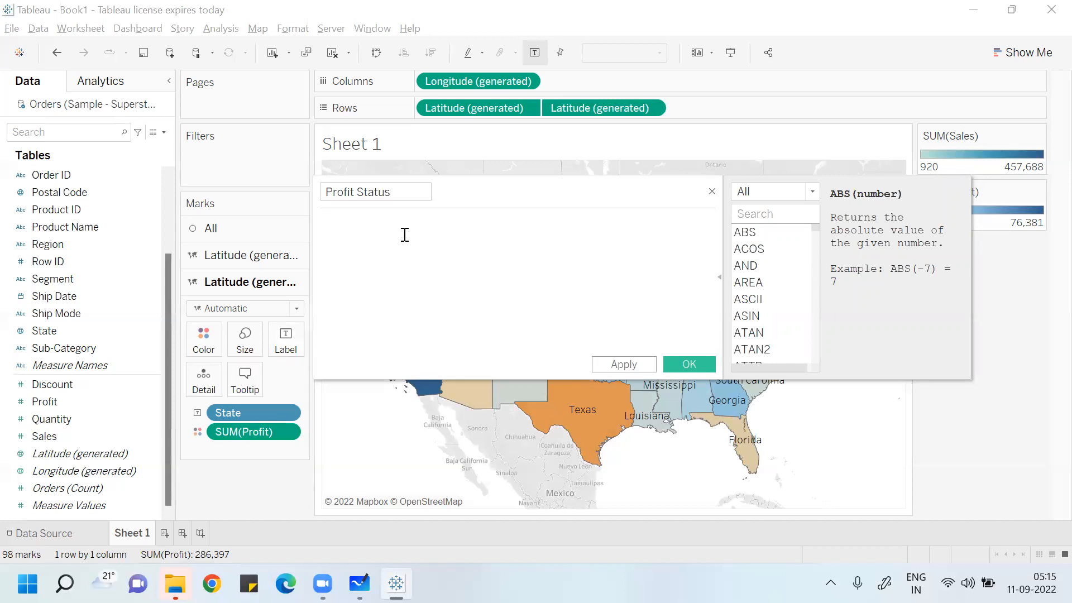
text(sum()
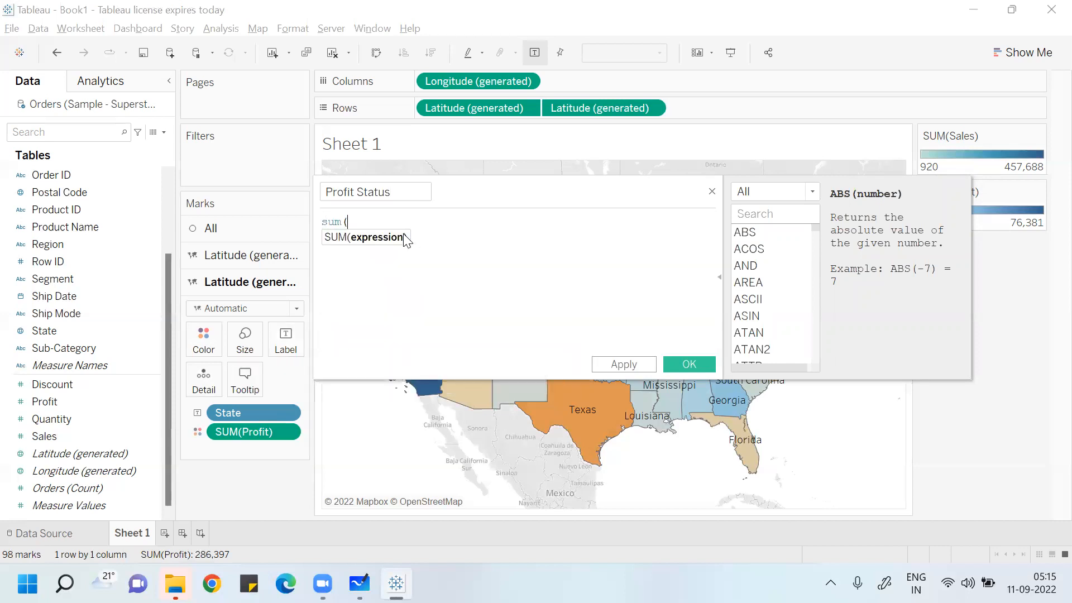
text(pro)
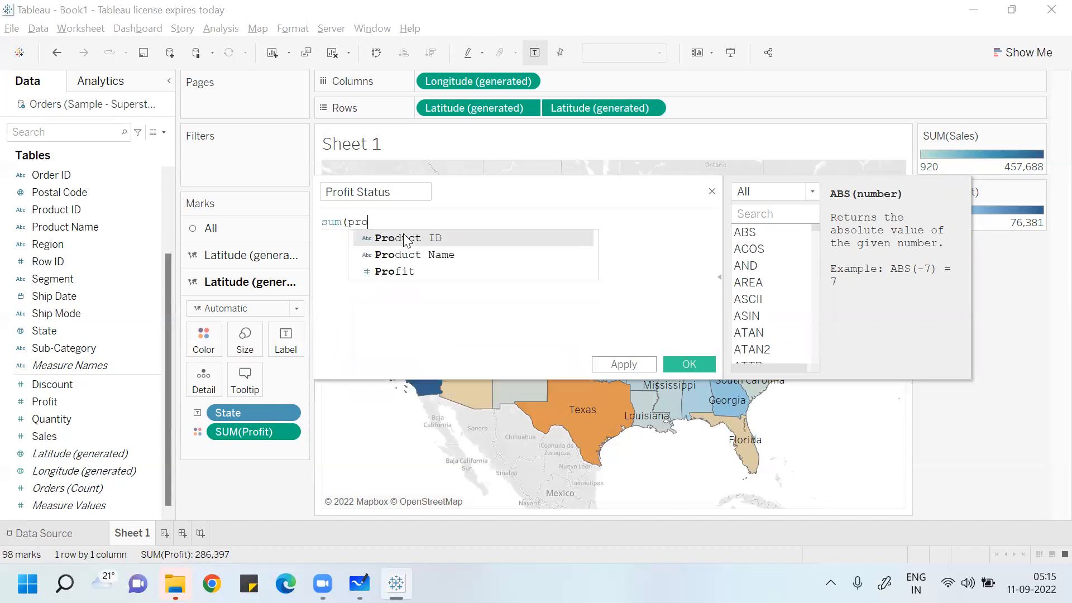
double_click(442, 268)
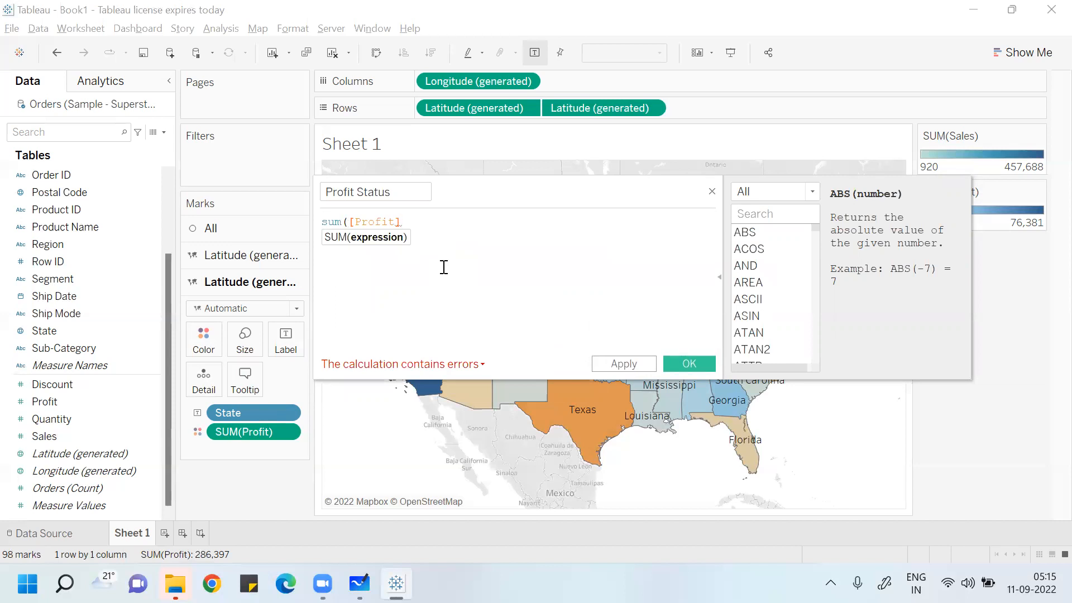
text()>0)
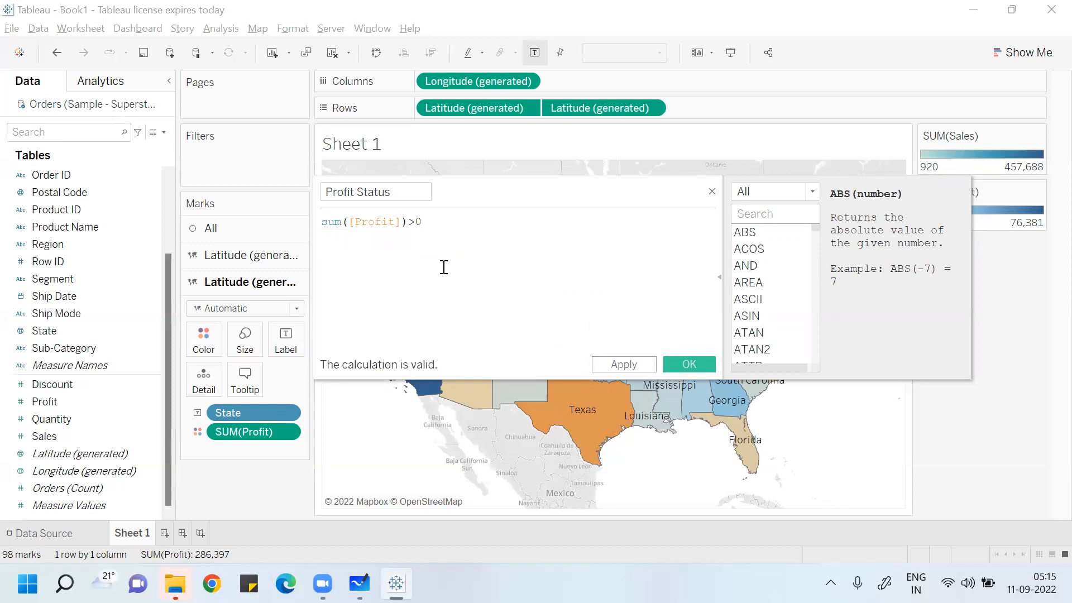
click(622, 367)
click(687, 361)
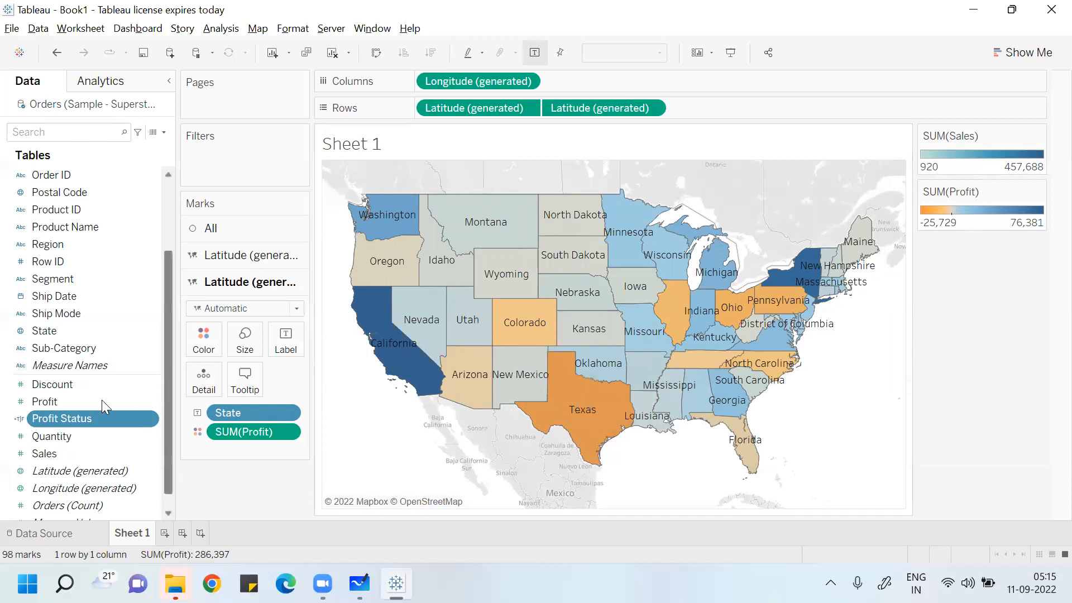
drag(73, 418, 211, 346)
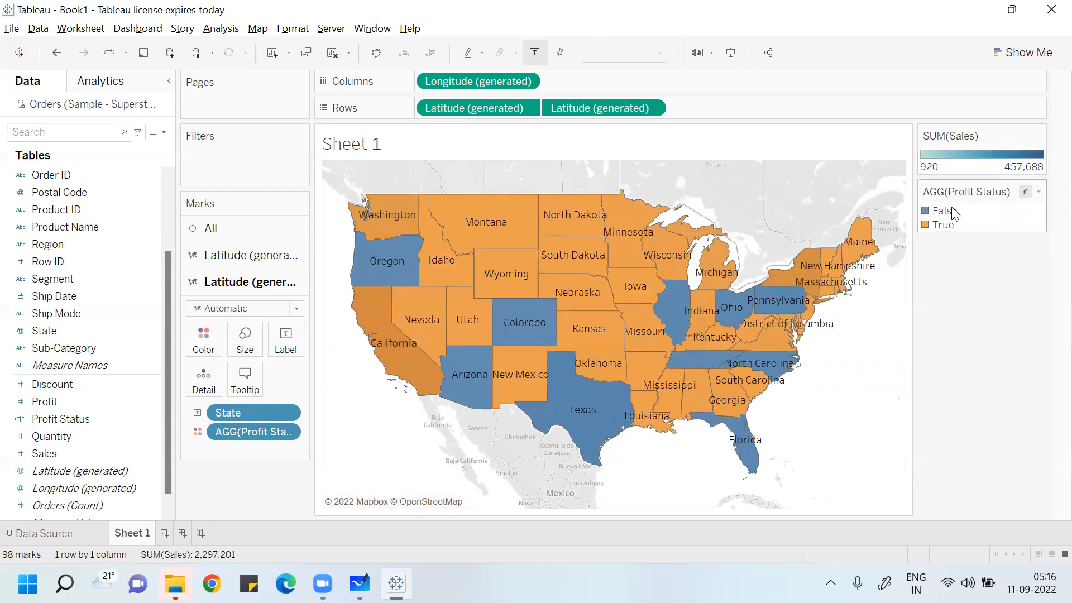
Step: Change the Sales color scale to a custom sequential palette based on orange #ffaa00
double_click(1009, 161)
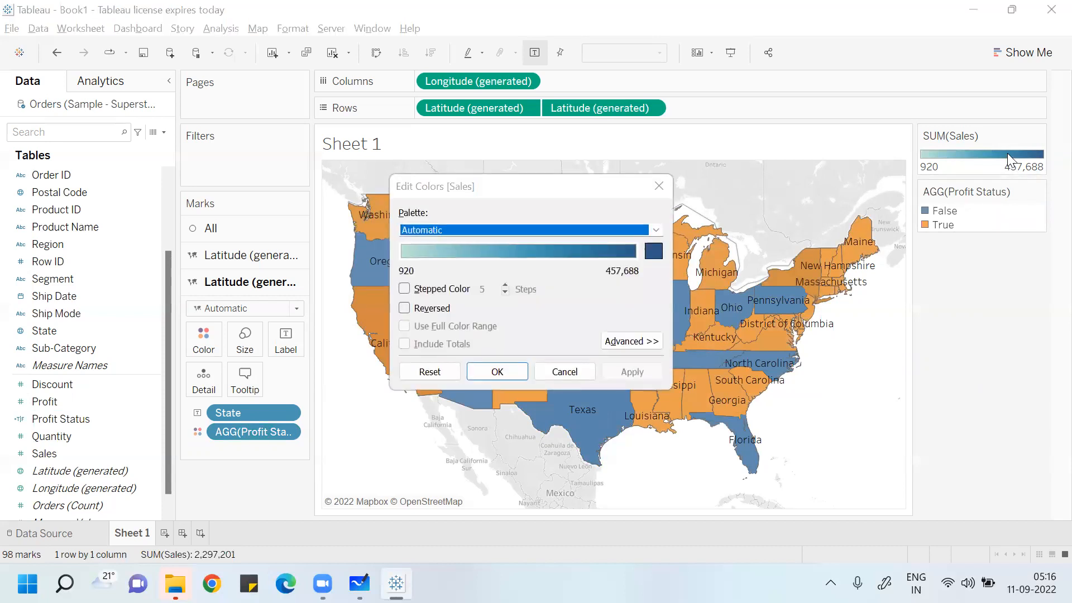
click(652, 250)
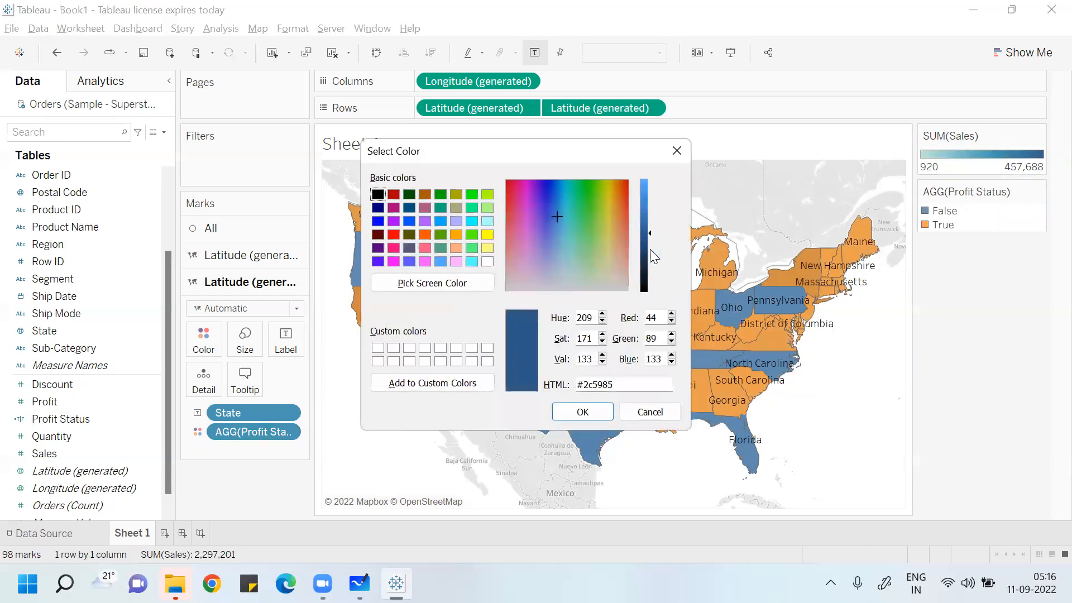
click(455, 235)
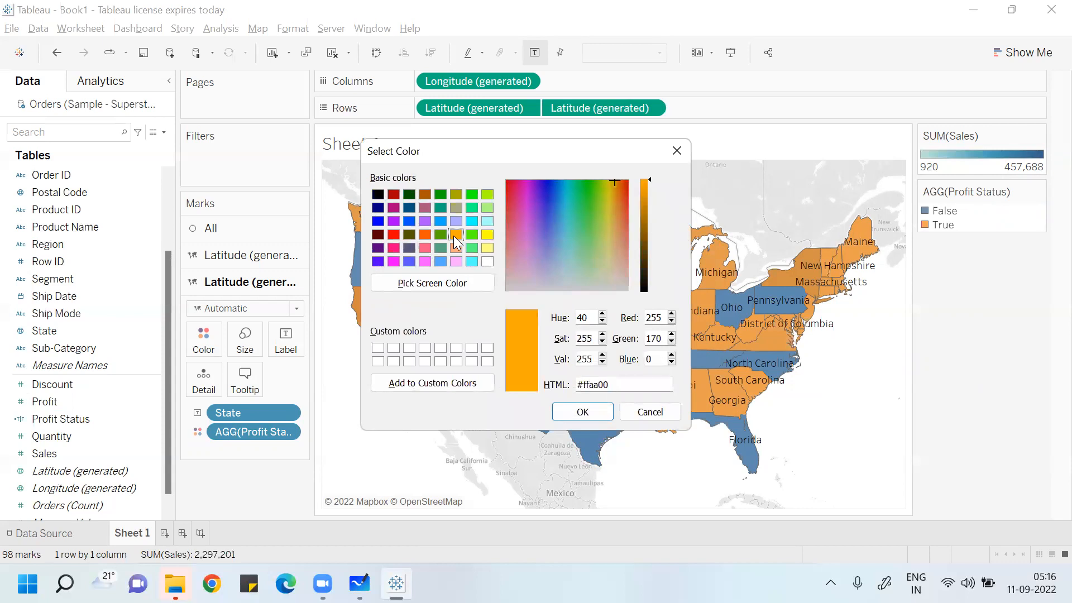
click(583, 416)
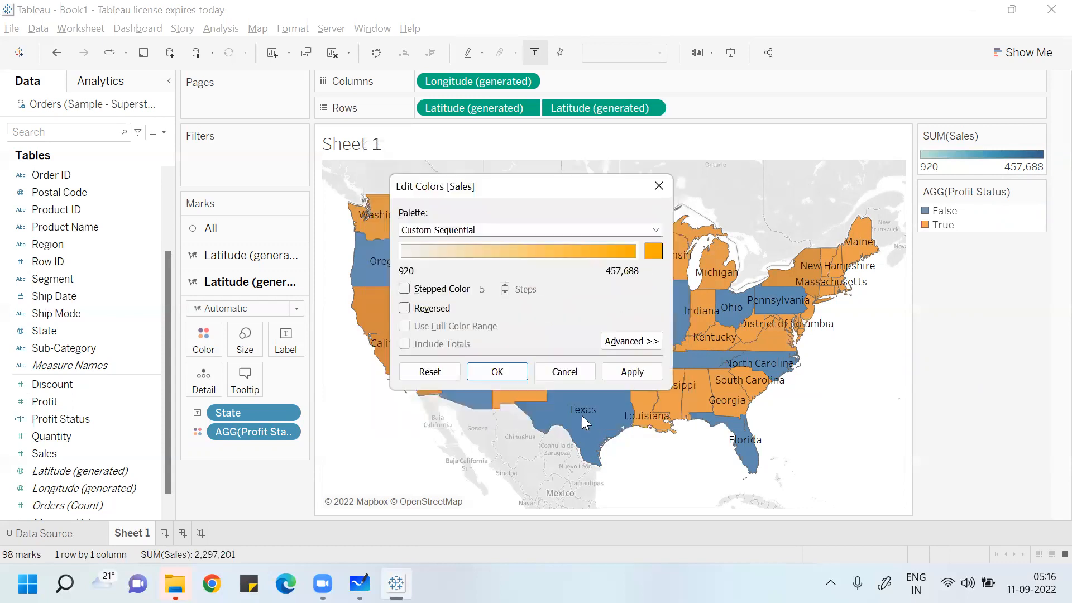
click(612, 373)
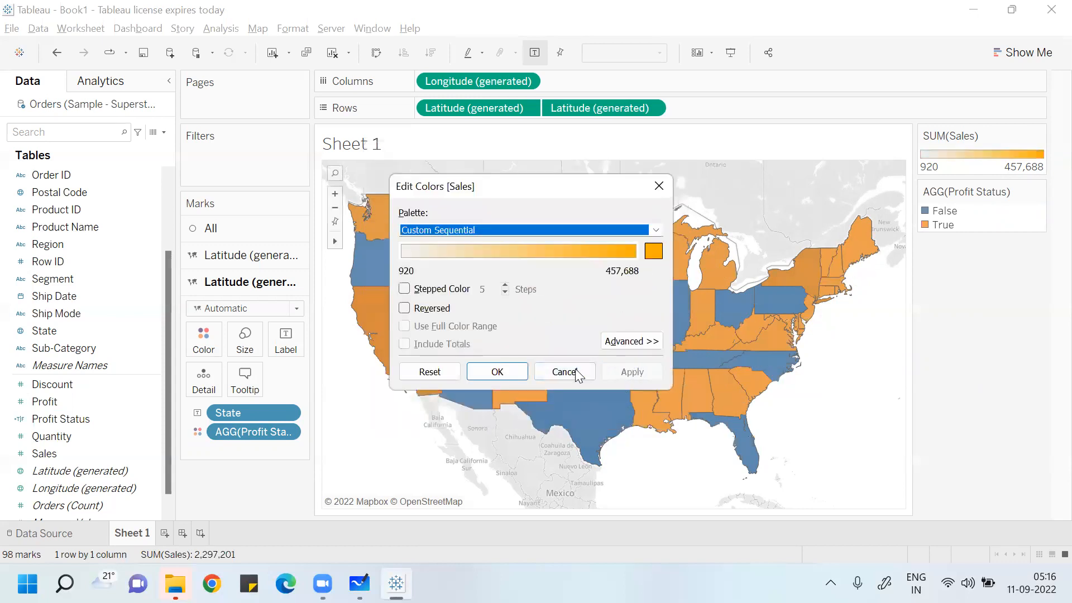
click(503, 372)
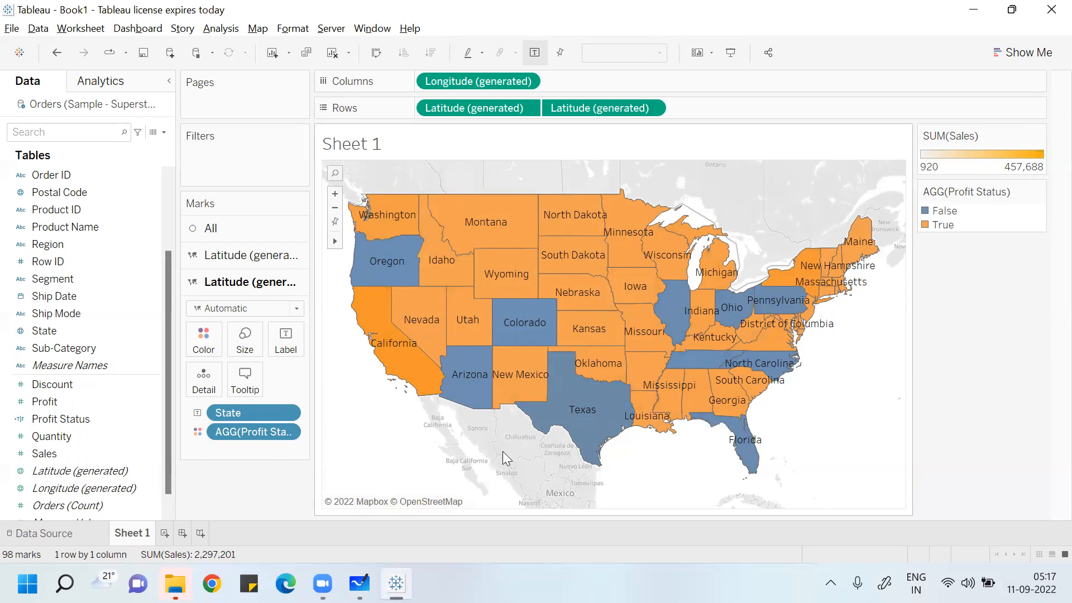
Step: Set the second Latitude (generated) layer's mark type to Shape and use the thin X as its symbol
click(296, 309)
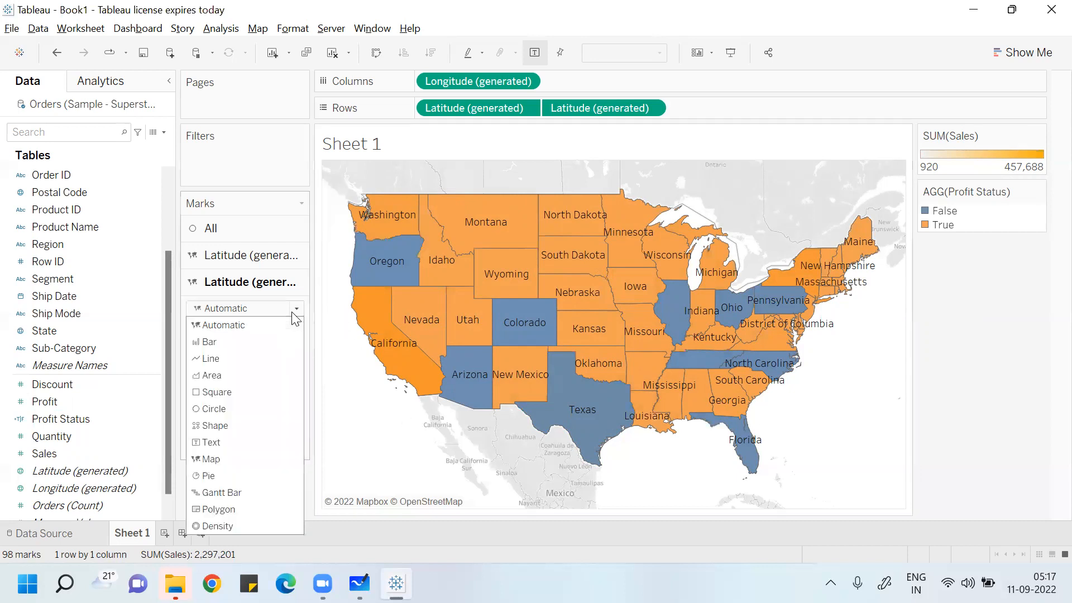
click(238, 426)
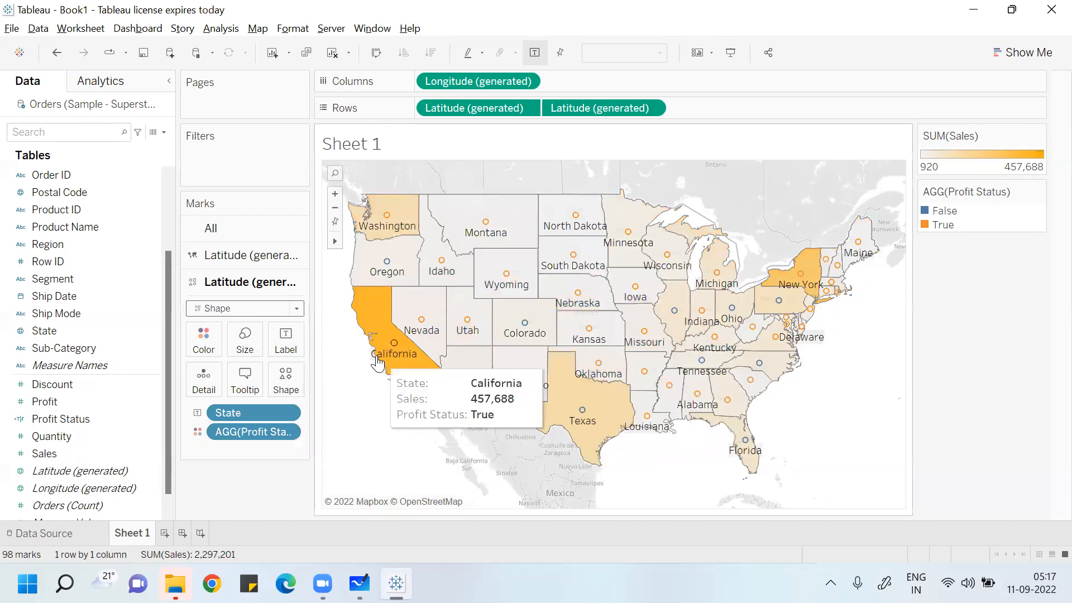
click(282, 377)
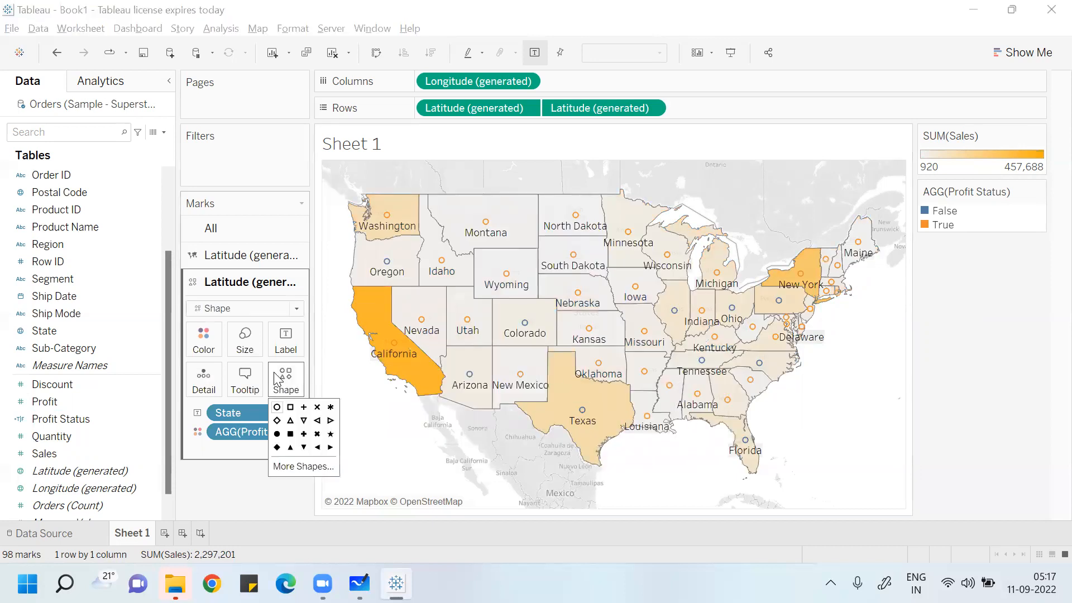
click(317, 408)
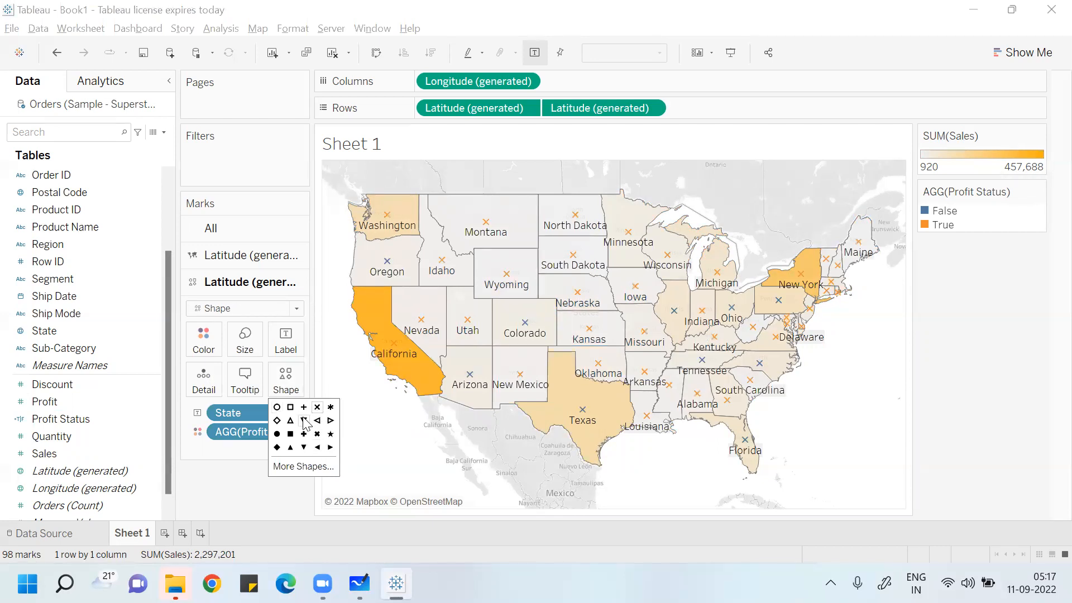
click(305, 467)
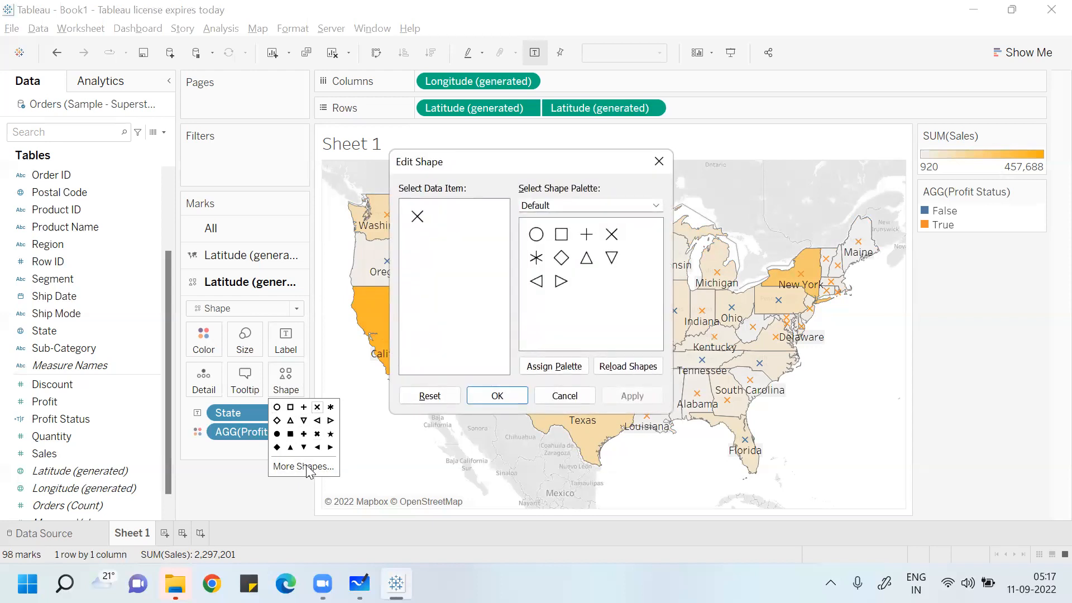
click(384, 445)
click(659, 164)
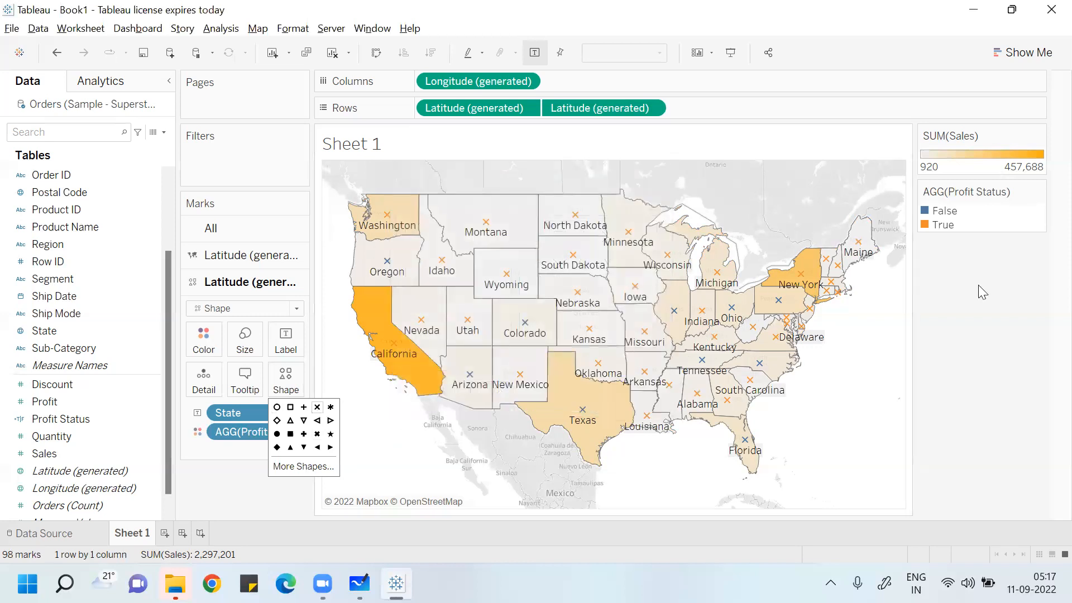
Step: Highlight the states by their Profit Status value from the legend, clear the highlight, and inspect individual states on the map
click(944, 212)
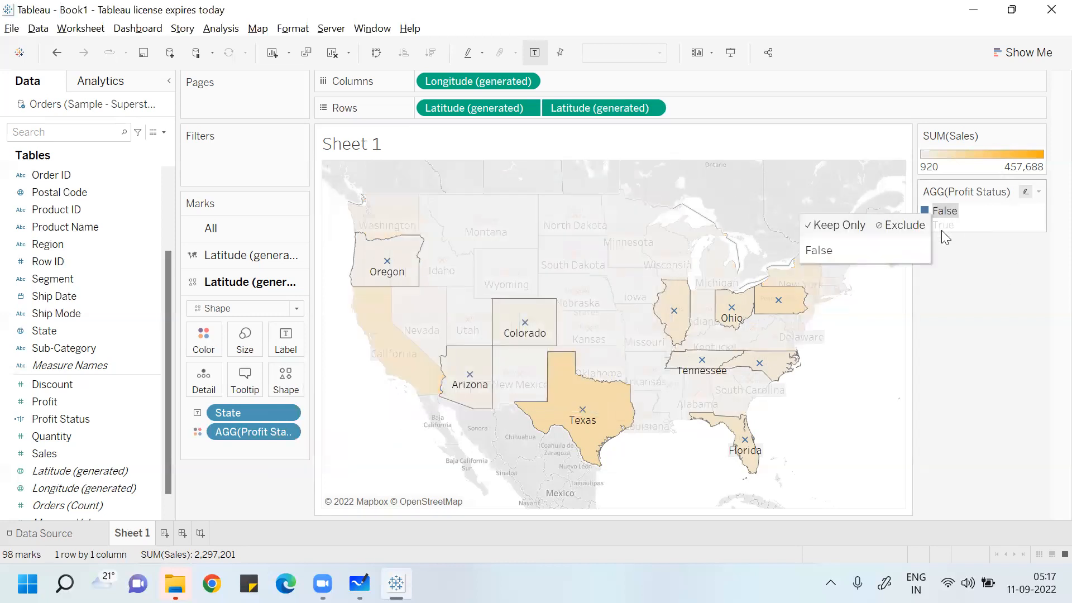
click(942, 226)
click(969, 239)
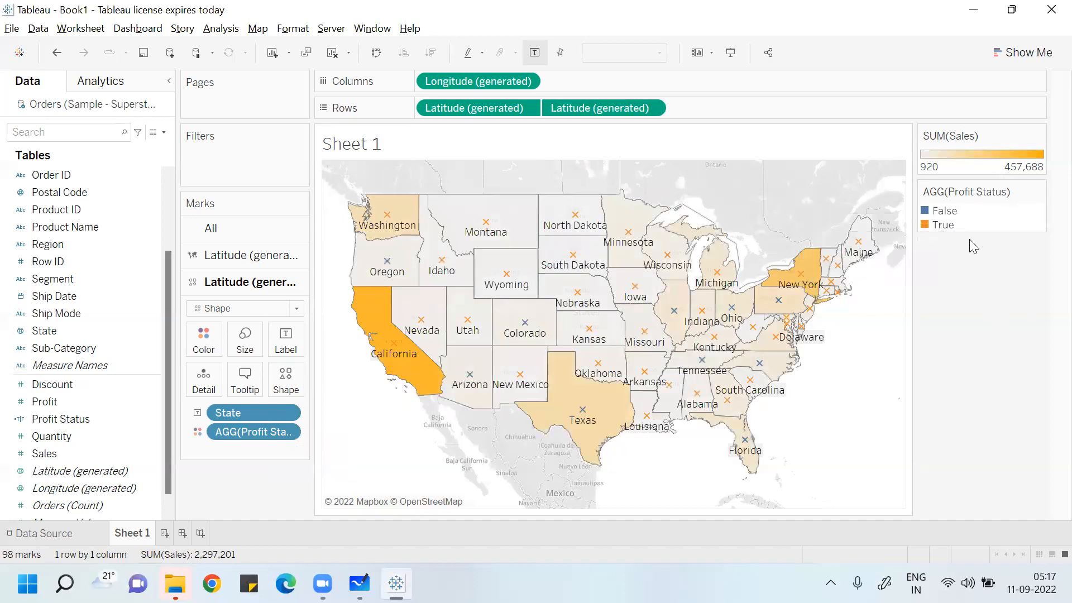
click(943, 211)
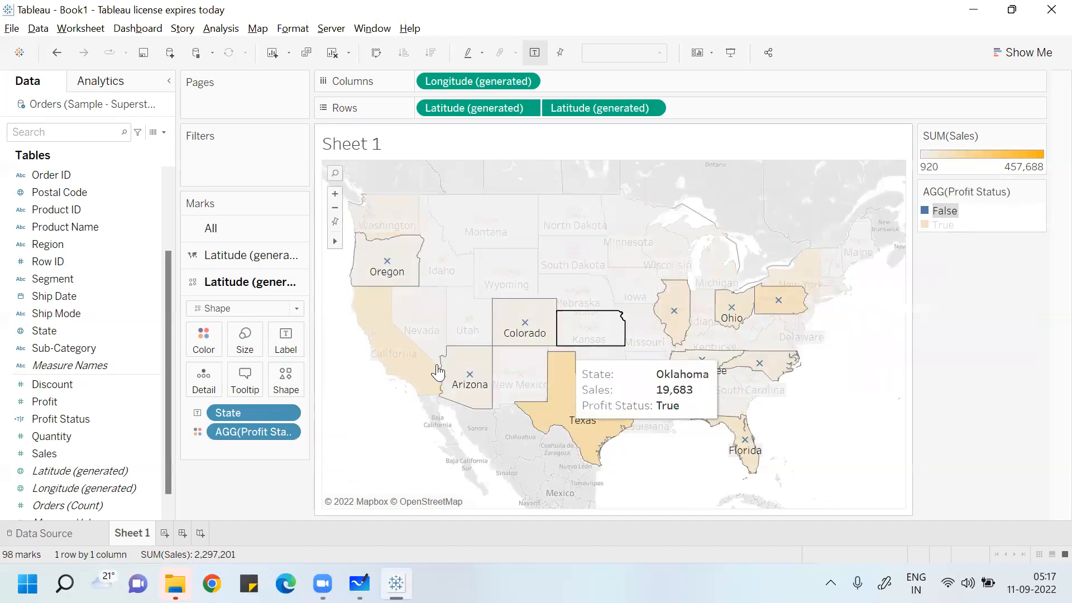
click(274, 433)
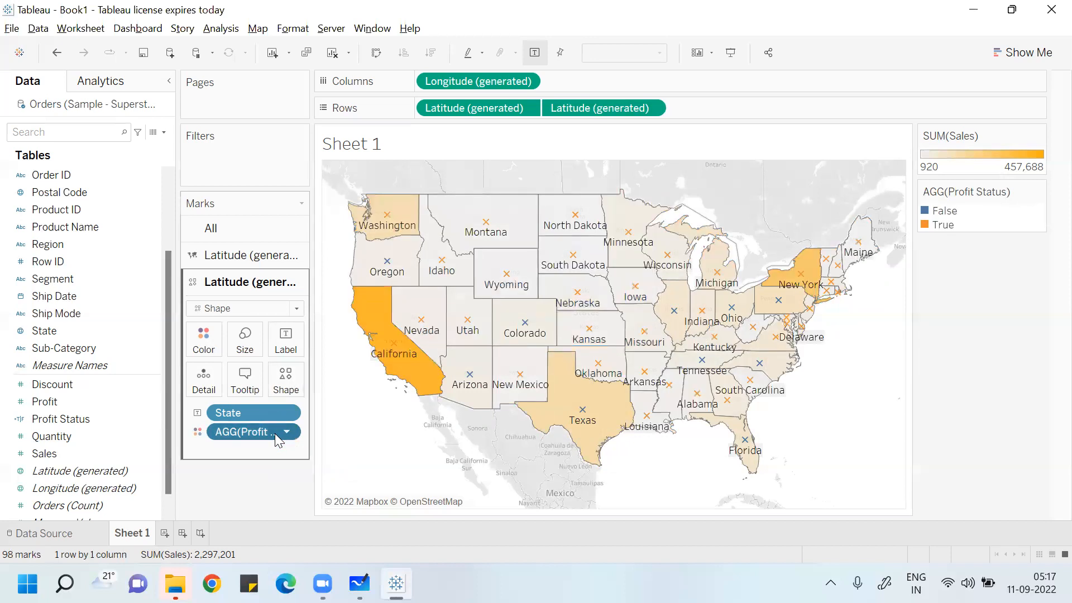
mouse_move(578, 354)
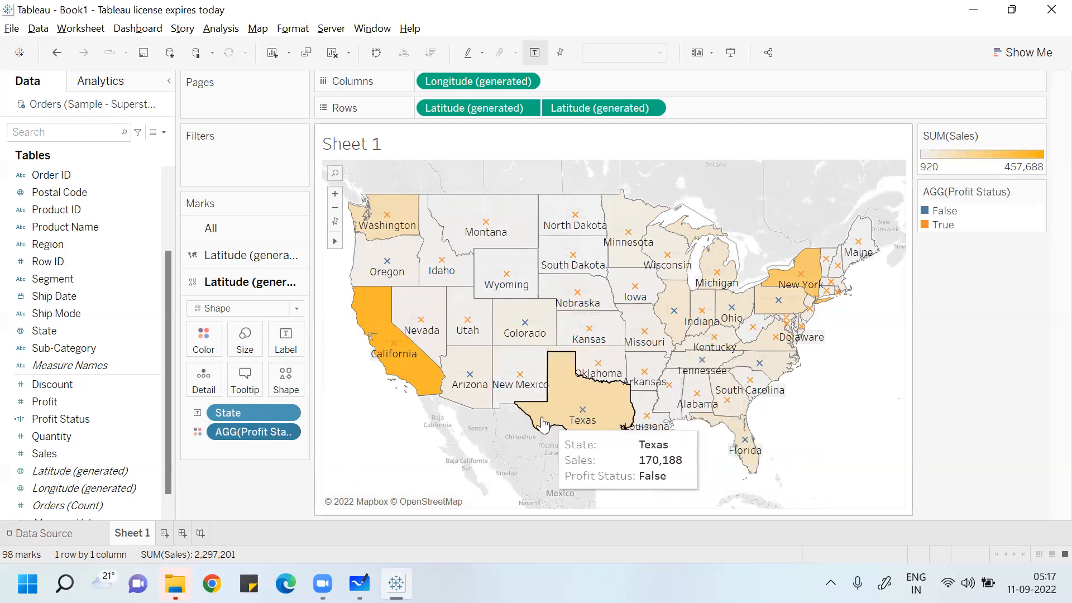
Step: Change the second Latitude (generated) layer's symbol to the asterisk
mouse_move(593, 410)
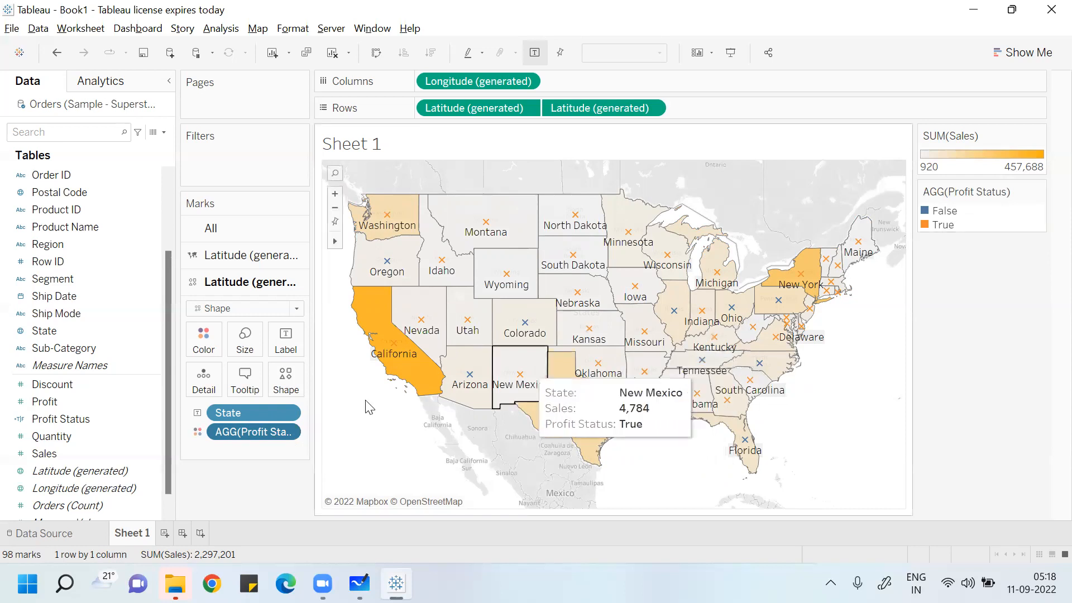
click(288, 391)
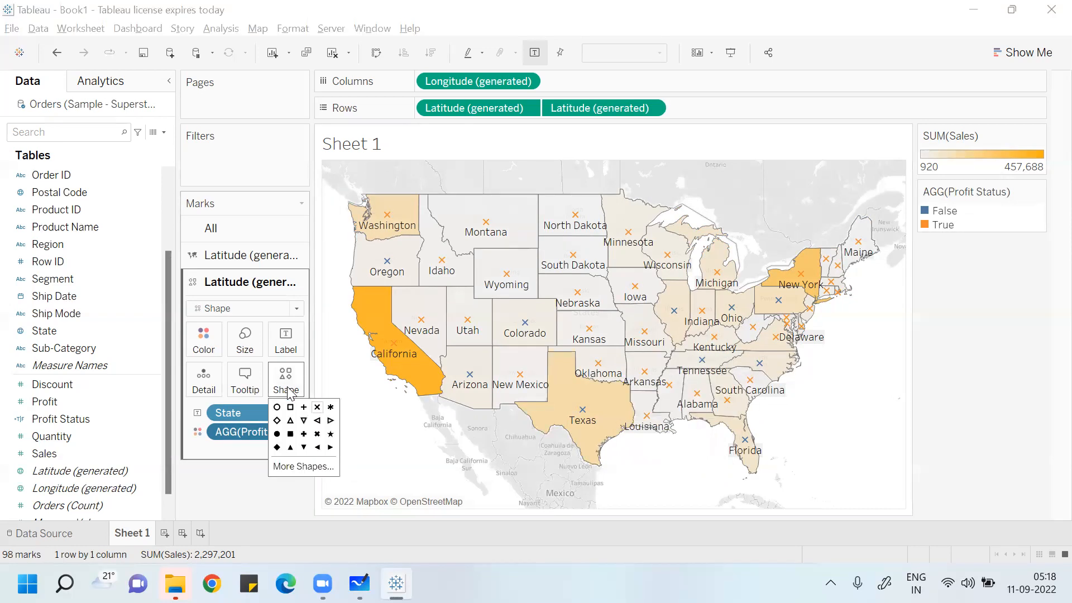
click(331, 407)
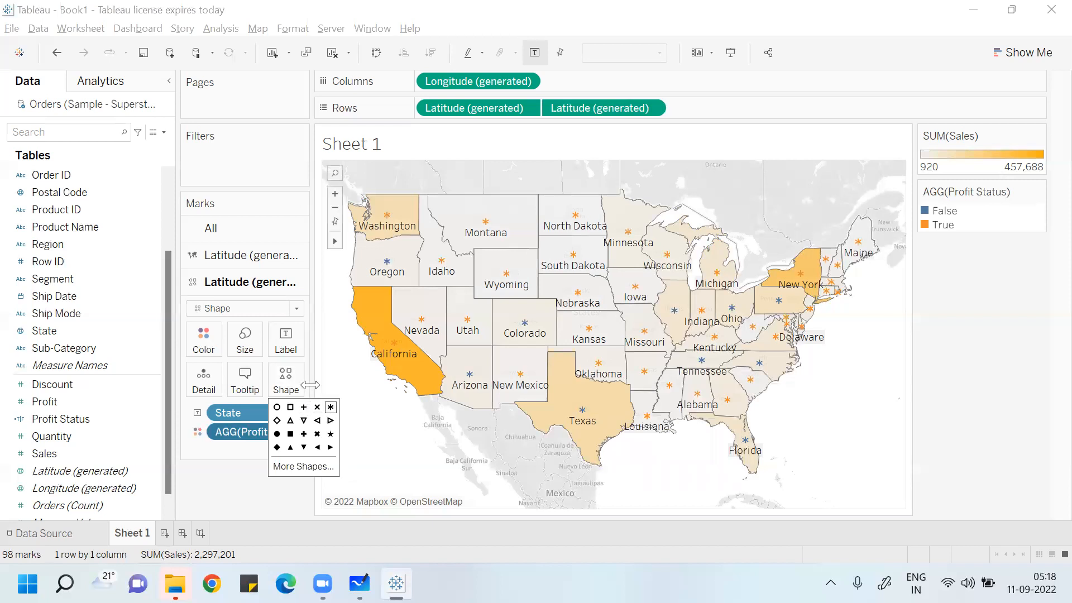
click(290, 385)
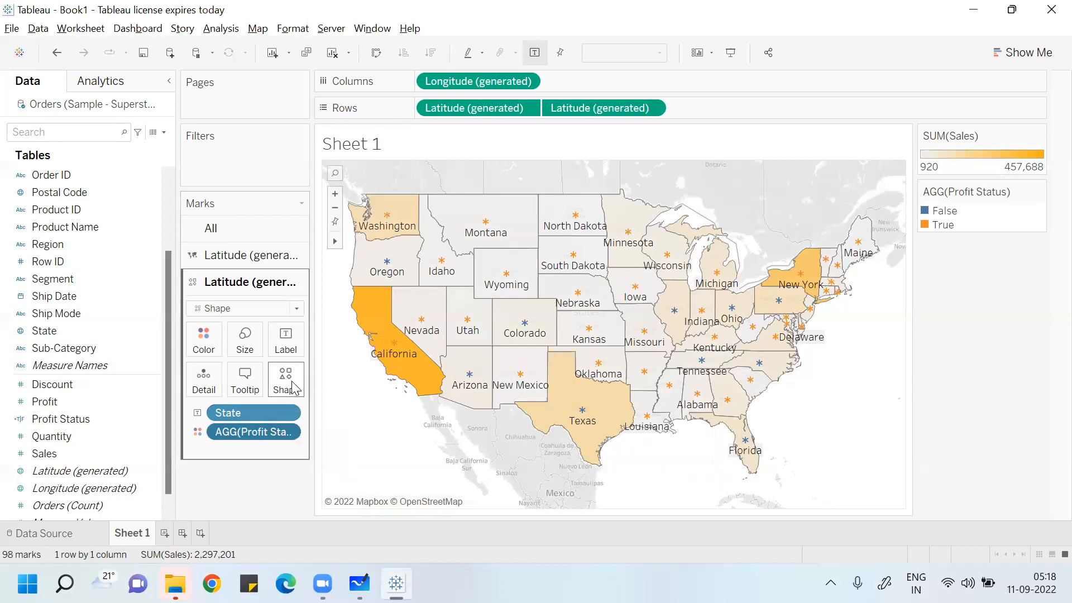
Step: Set the second Latitude (generated) layer's symbol to the green circled up arrow from the Arrows shape palette
click(293, 386)
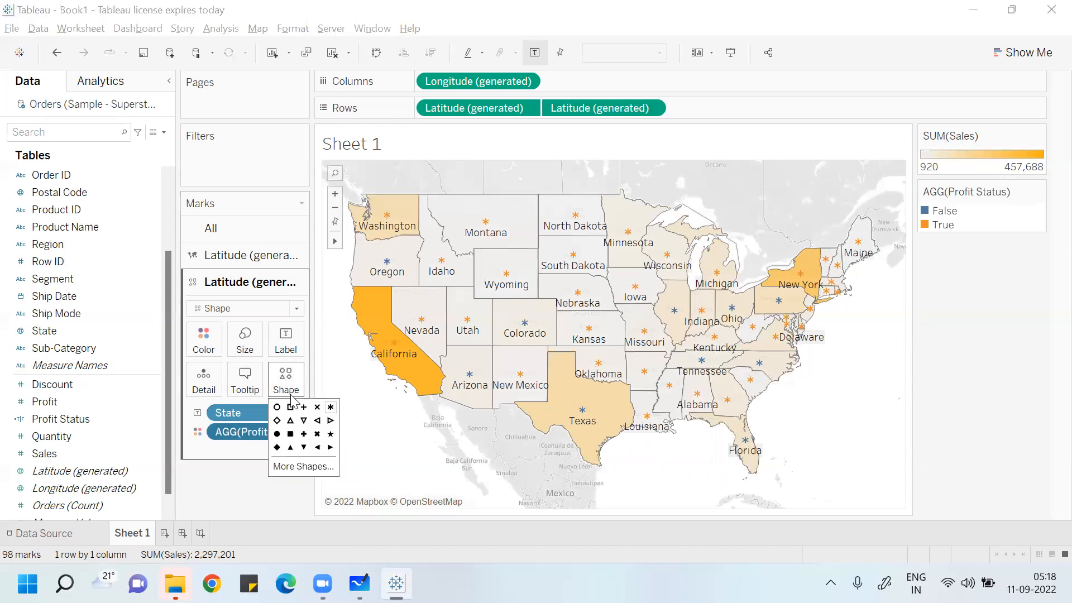
click(298, 466)
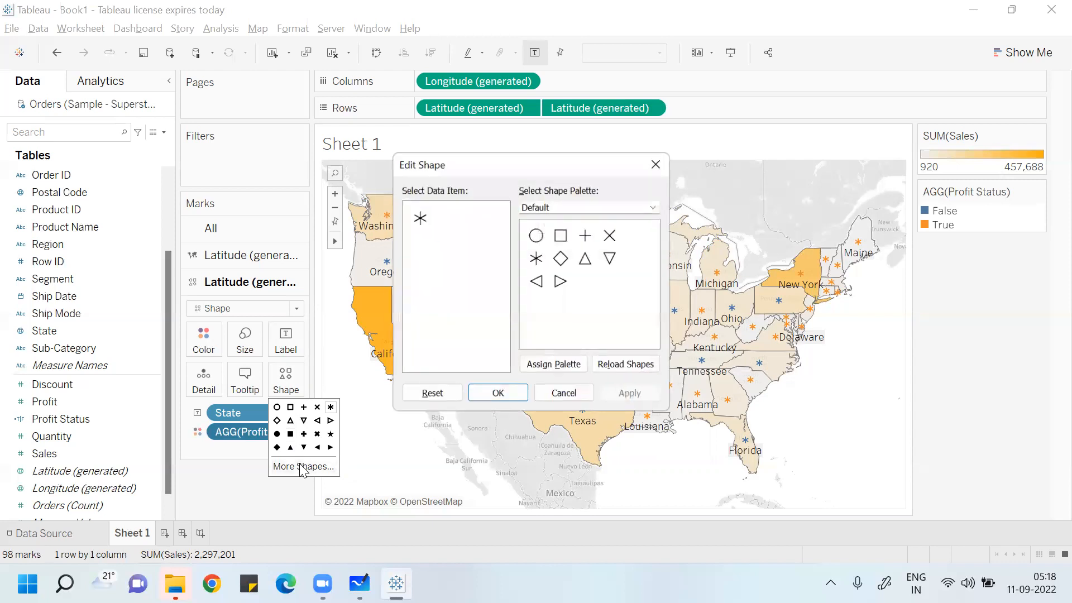
click(659, 207)
key(Up)
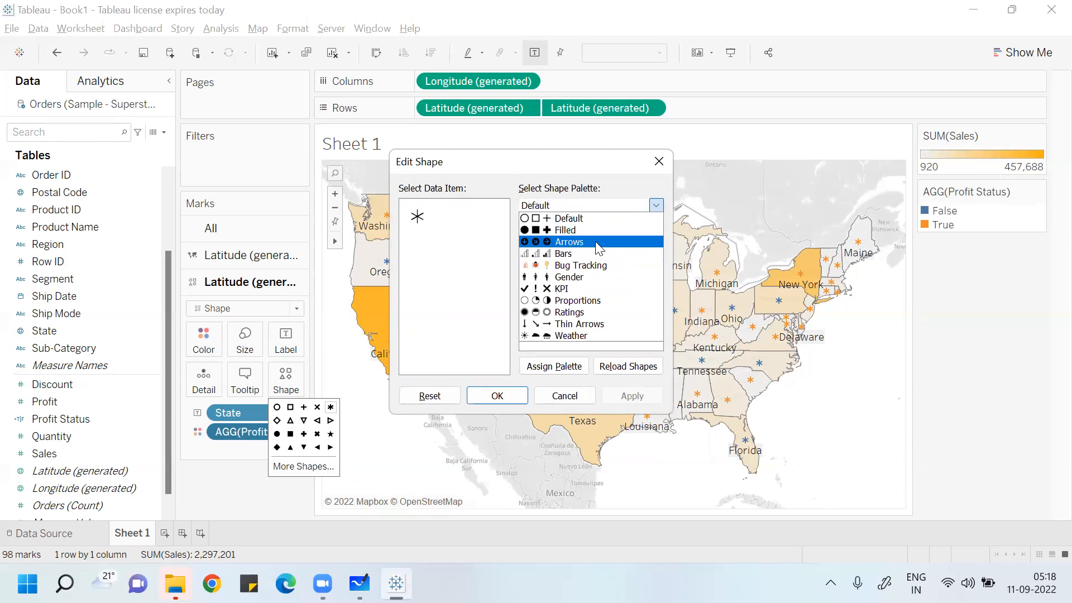
click(570, 242)
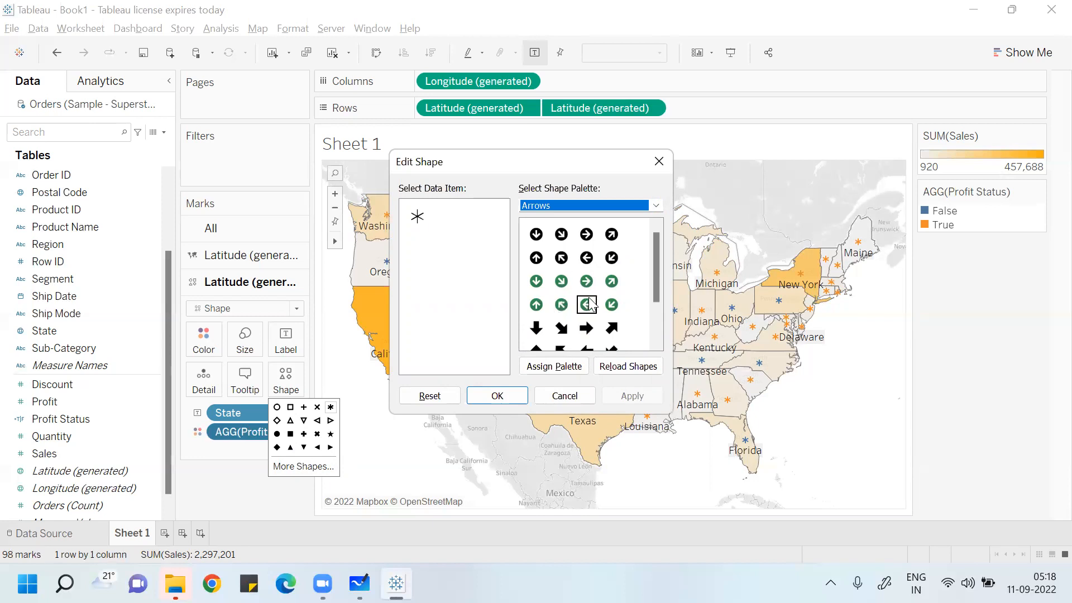
click(536, 304)
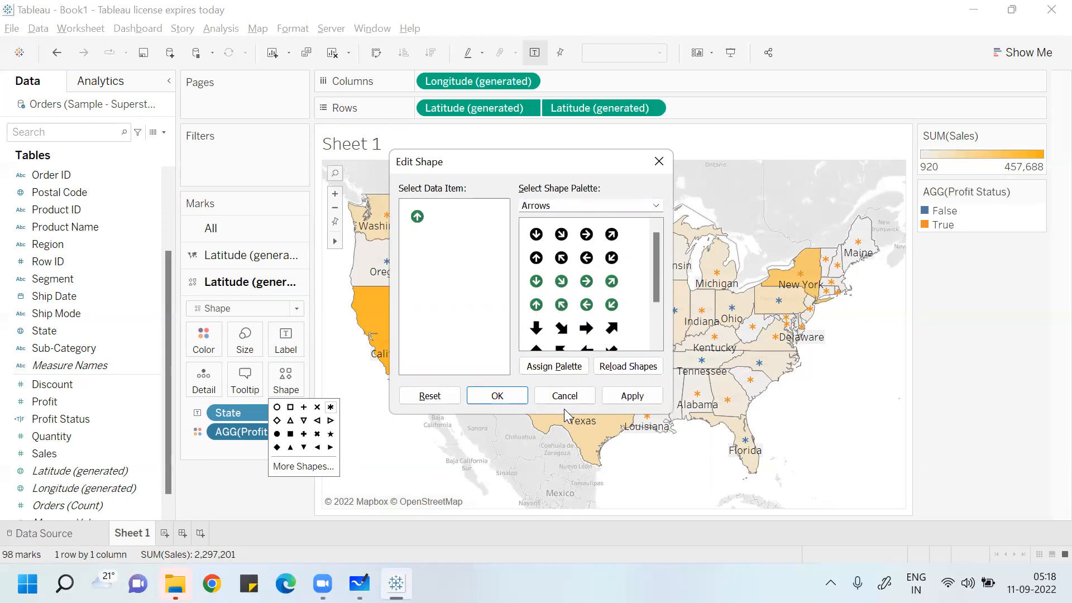
click(628, 368)
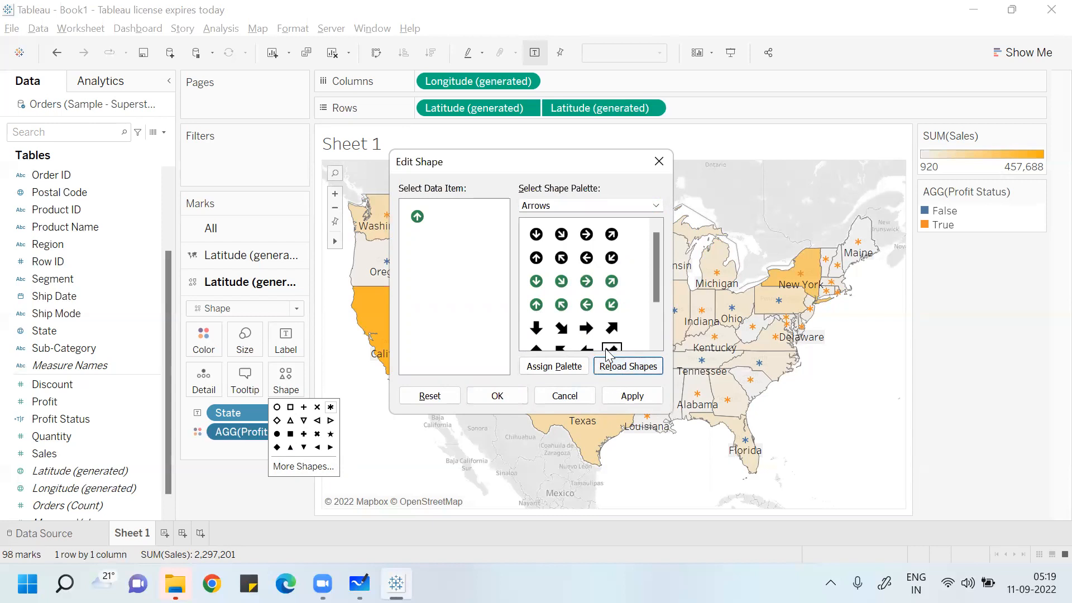
click(536, 304)
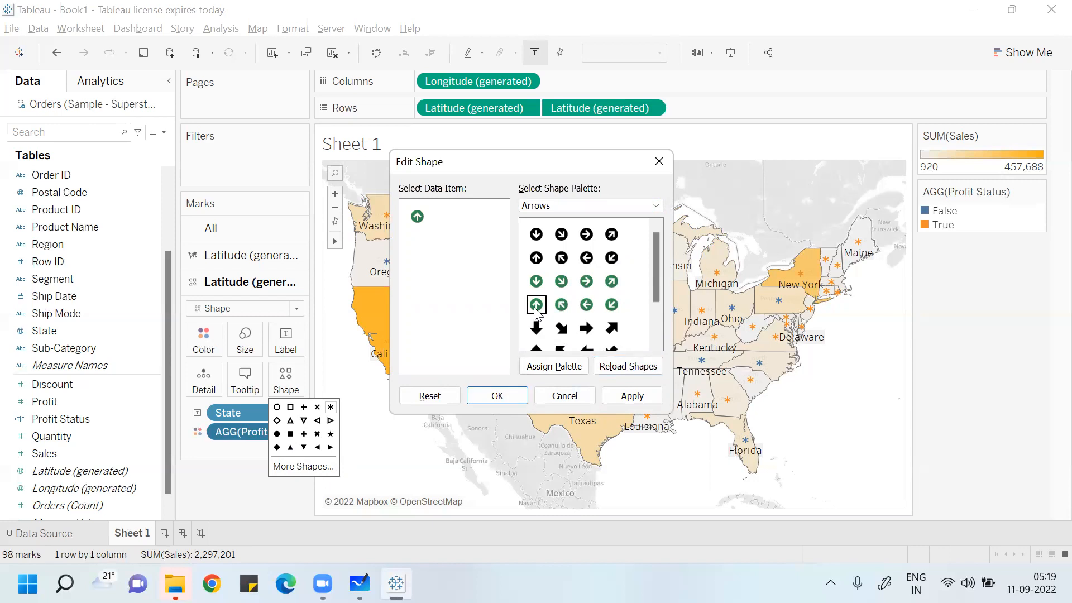
click(648, 396)
click(496, 395)
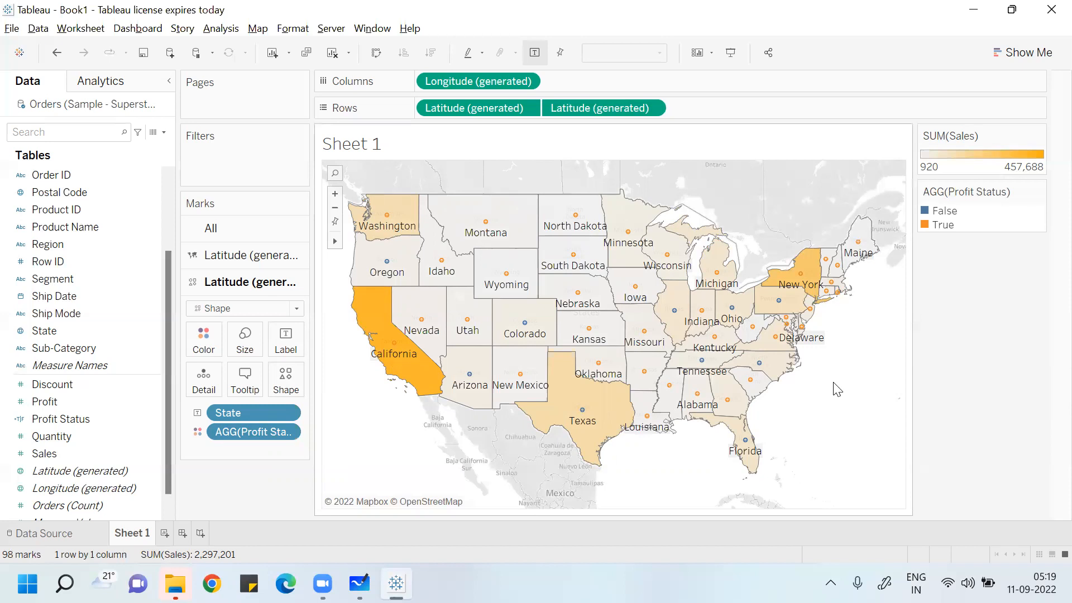
Step: Change the second Latitude (generated) layer's mark type to Pie and enlarge its marks to about the middle of the size range
click(293, 310)
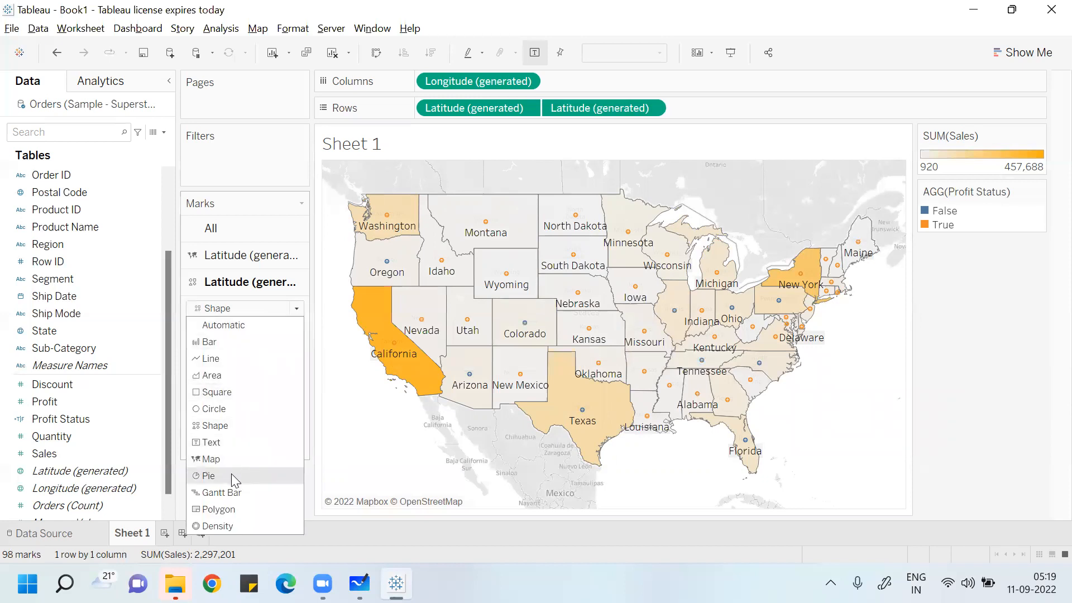
key(Escape)
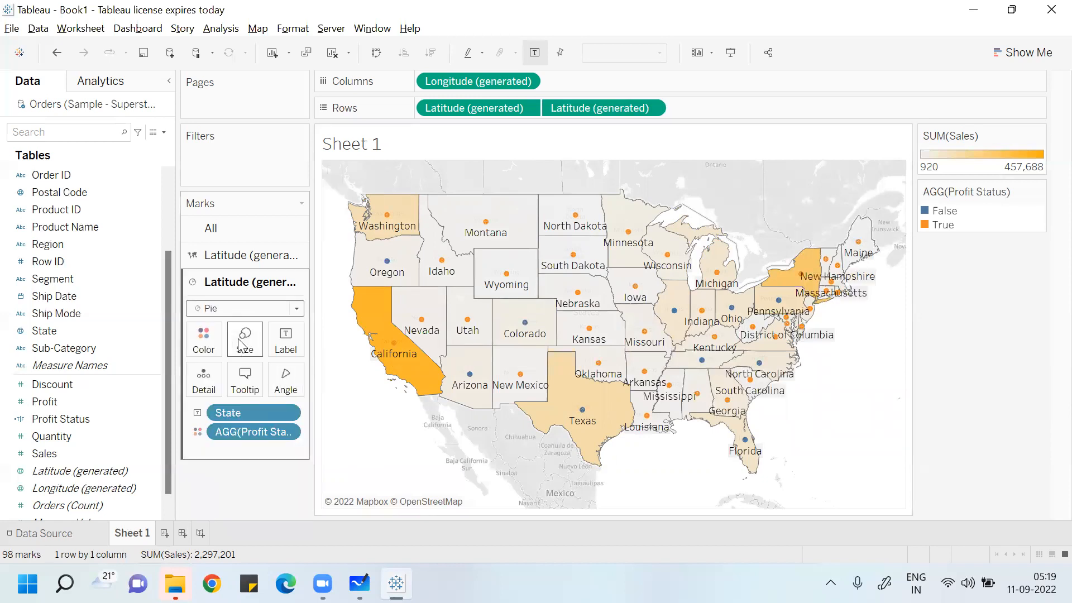
click(241, 342)
click(283, 379)
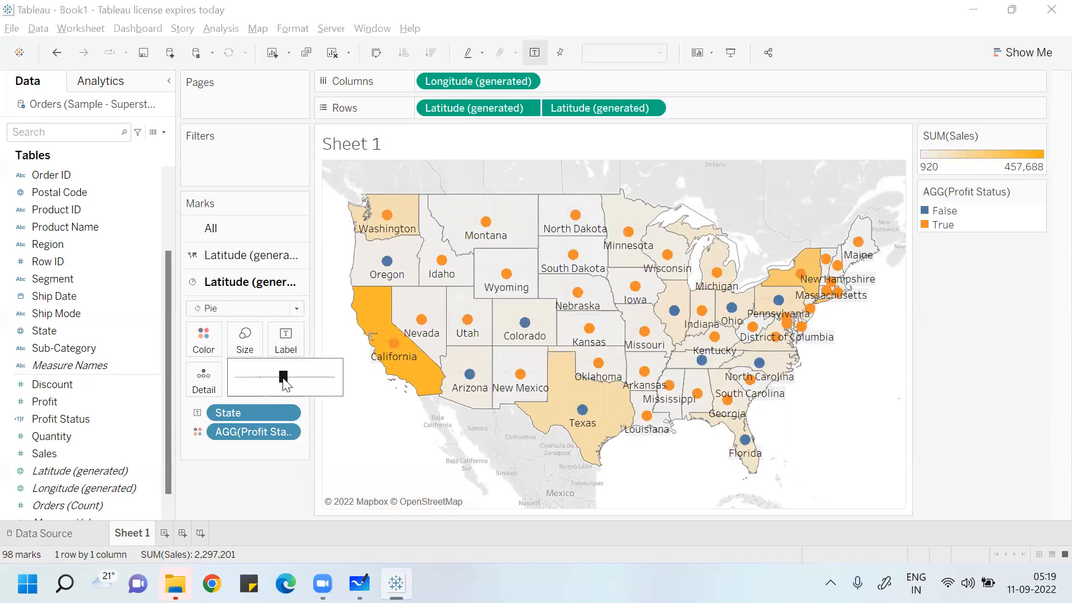
click(288, 380)
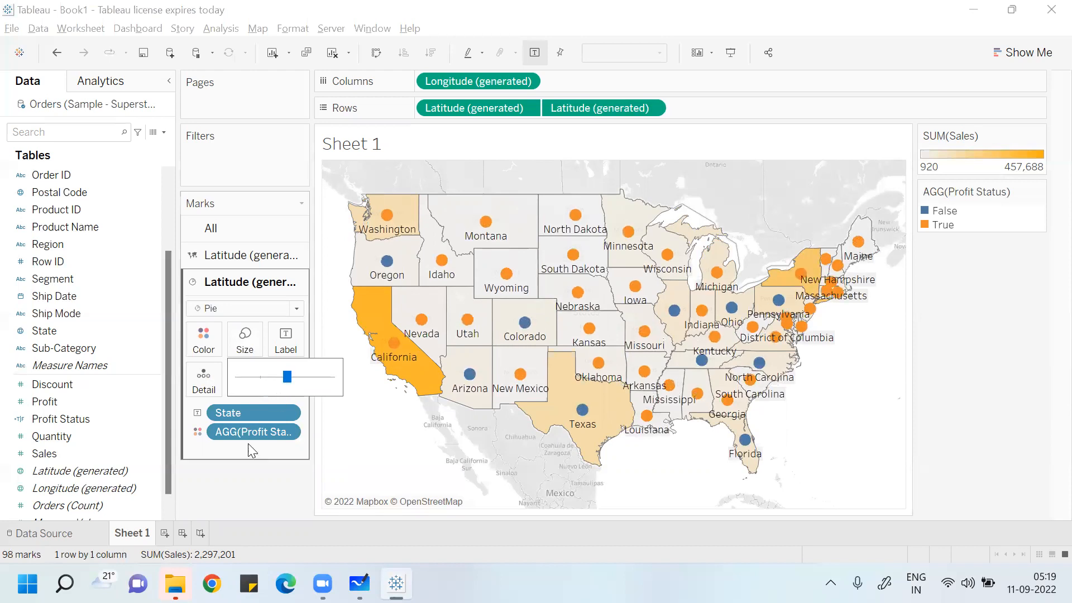
click(234, 499)
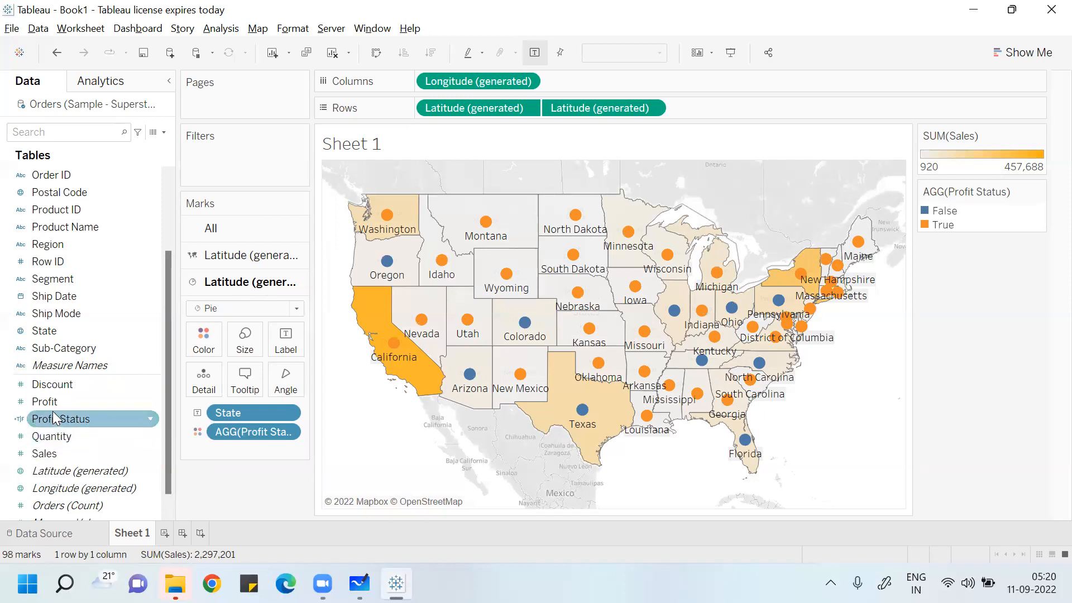
Step: Assign Profit to the pie angle and color the pie slices by Category on the second Latitude (generated) layer
drag(54, 406, 286, 383)
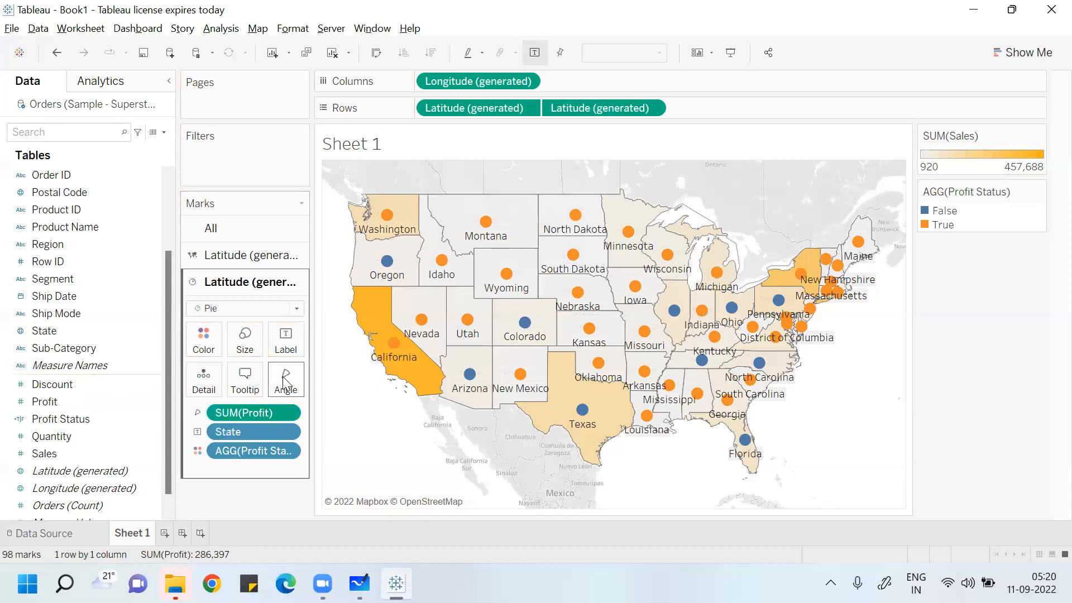
drag(67, 419, 196, 340)
drag(70, 419, 219, 338)
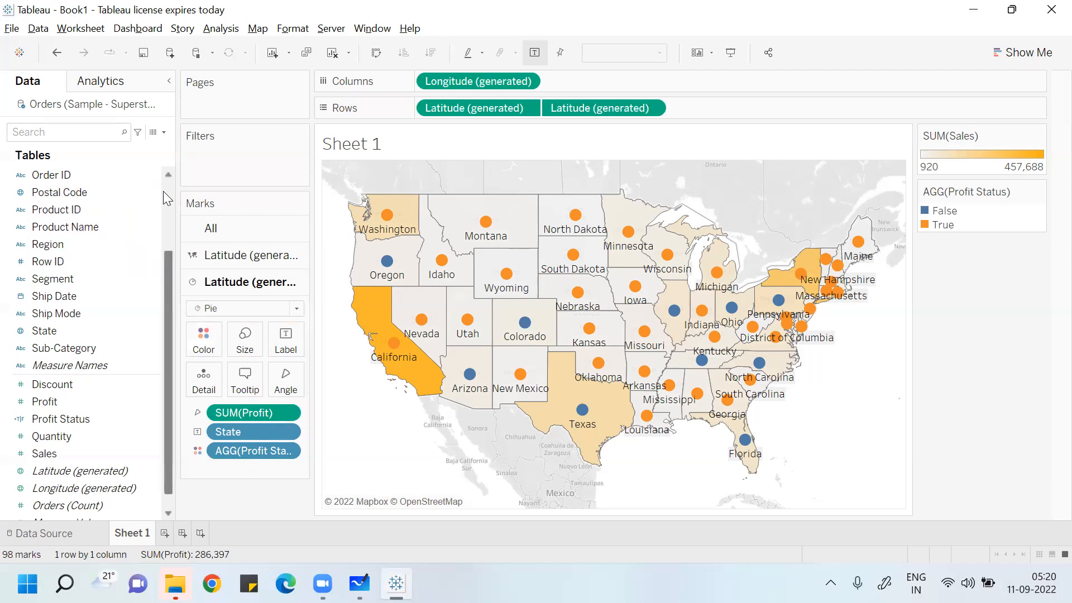
scroll(171, 191, up, 2)
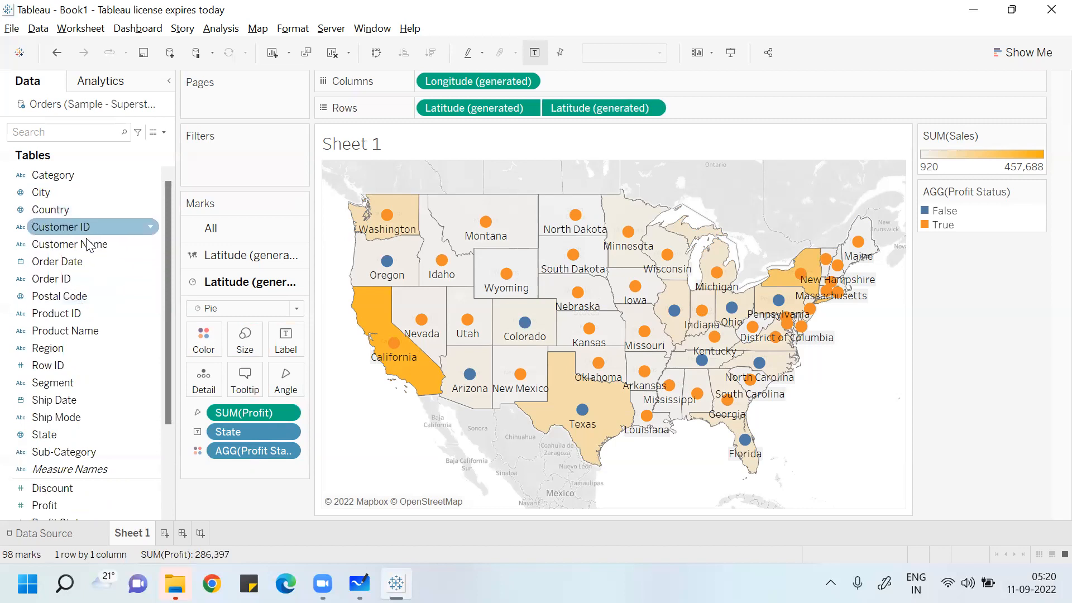
drag(54, 175, 208, 351)
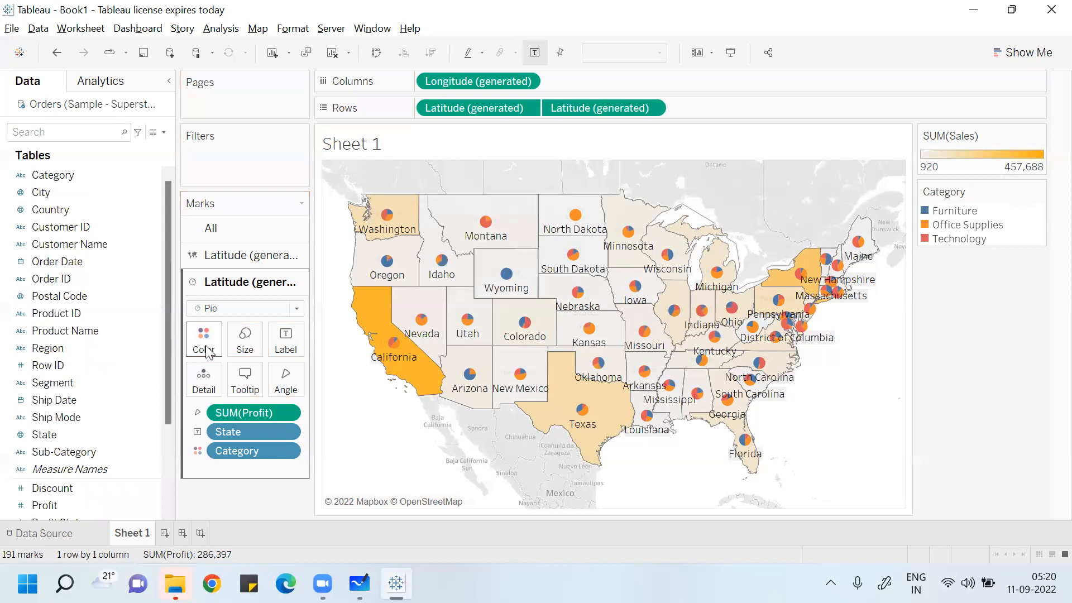
drag(61, 504, 287, 385)
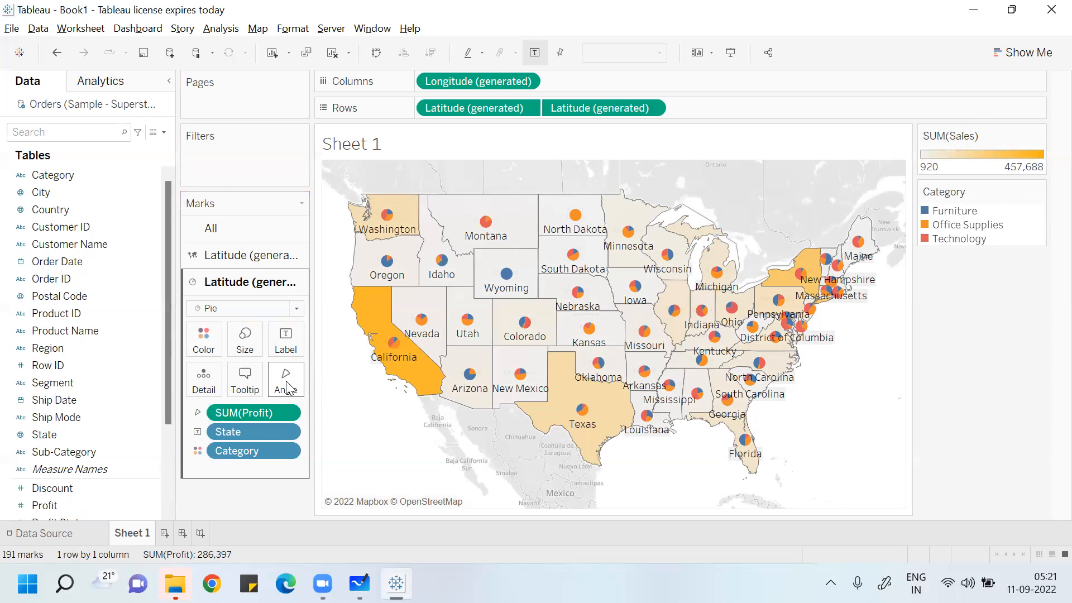
Step: Zoom the map in on North Dakota to examine its pie, and clear the state's selection
click(570, 219)
double_click(568, 213)
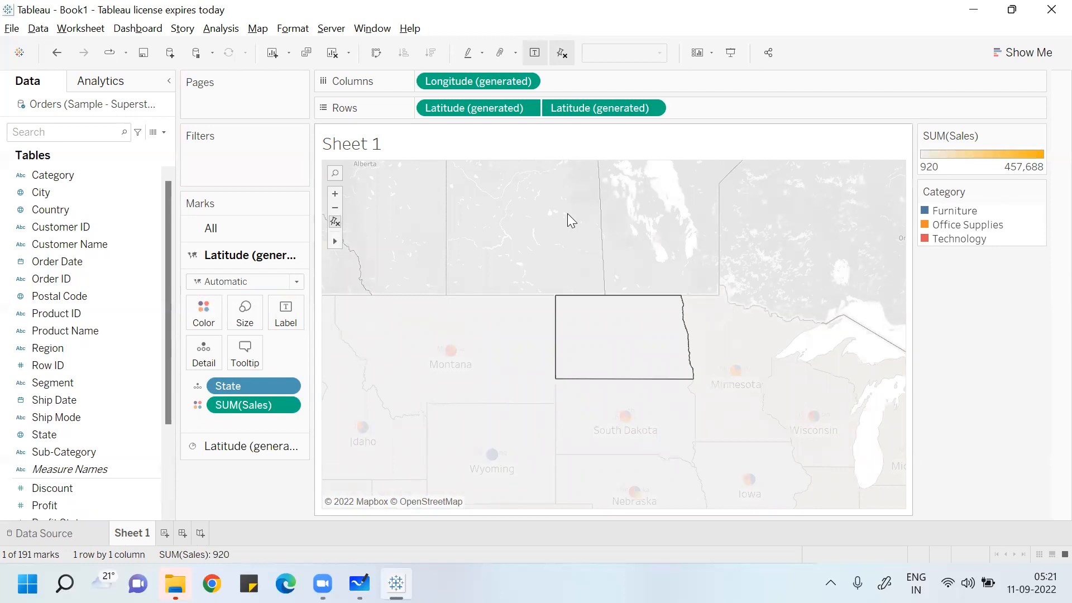
click(568, 213)
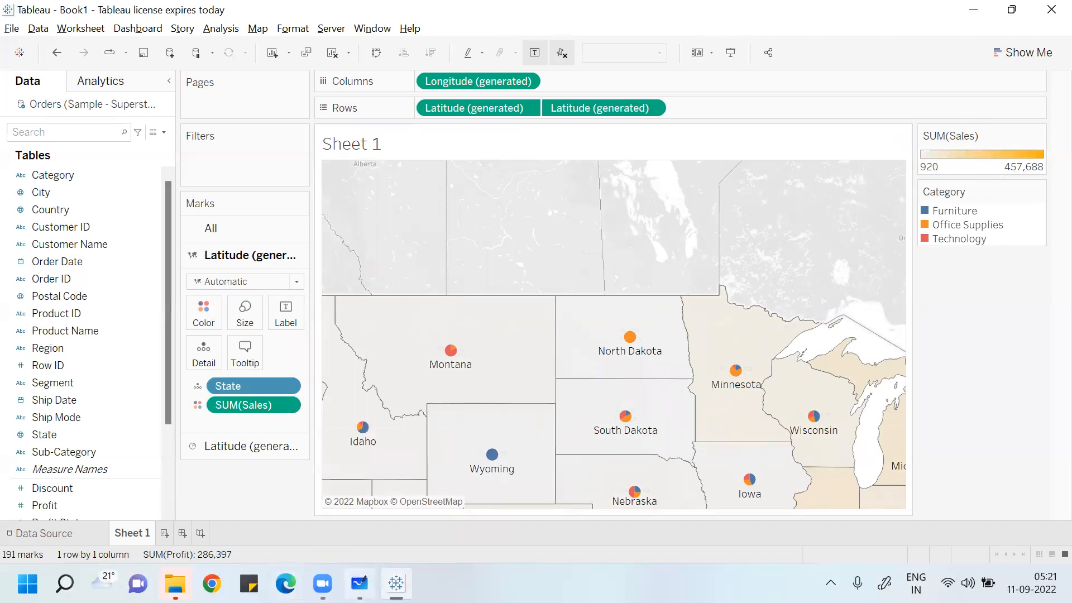
key(alt+Tab)
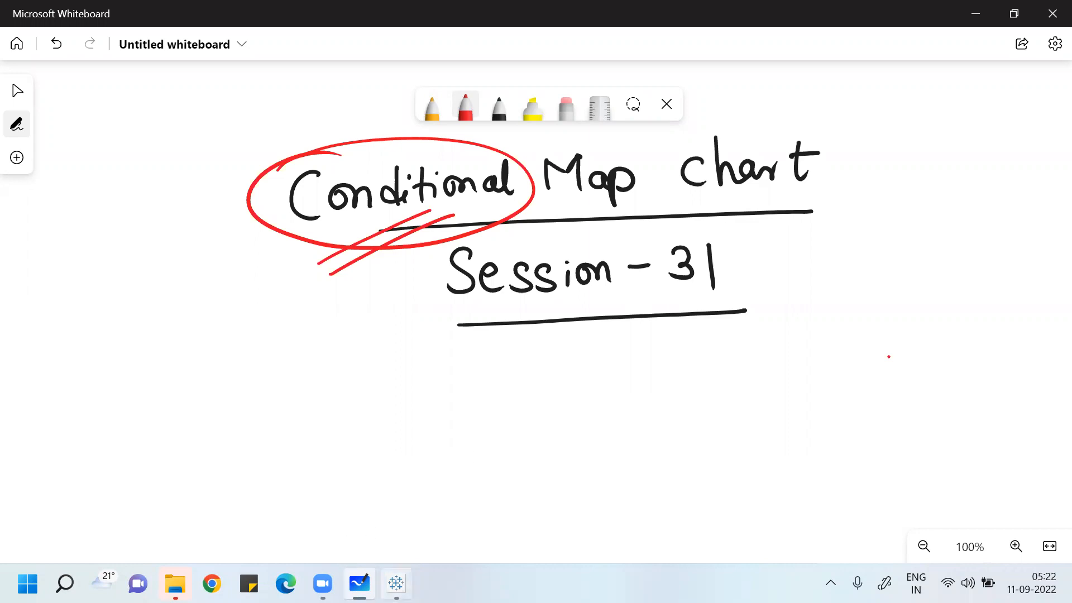
click(396, 583)
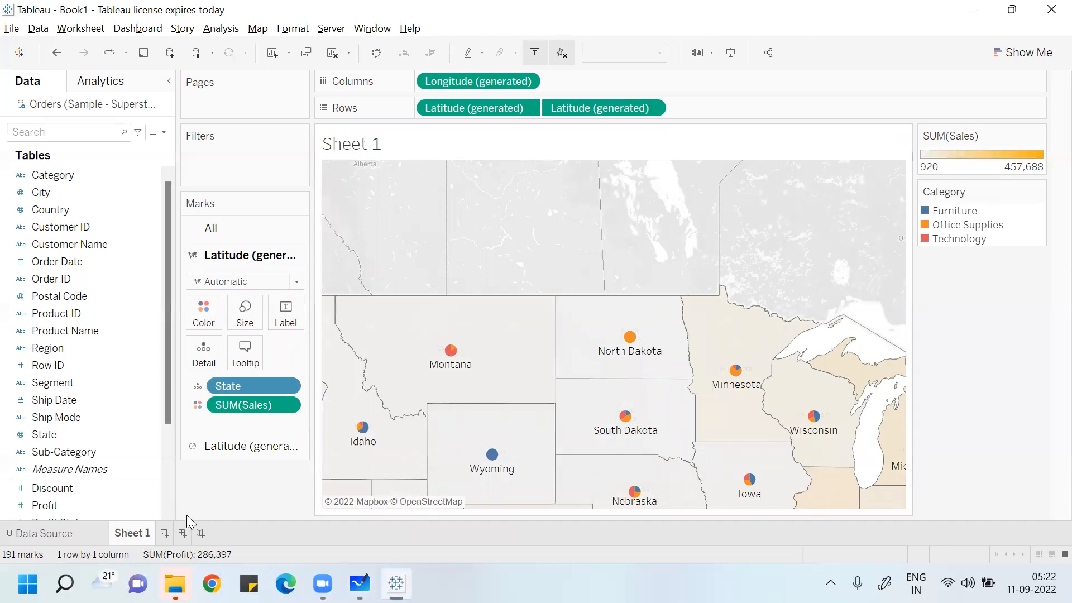
Step: Create a new worksheet and build a filled map from State and Sales using Show Me
click(164, 533)
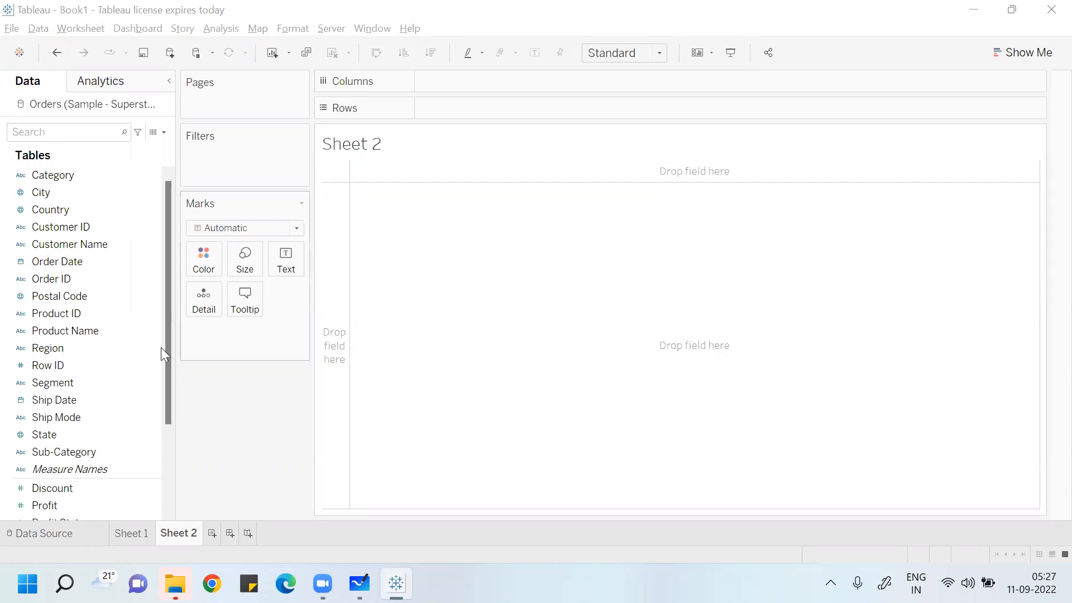
click(1017, 54)
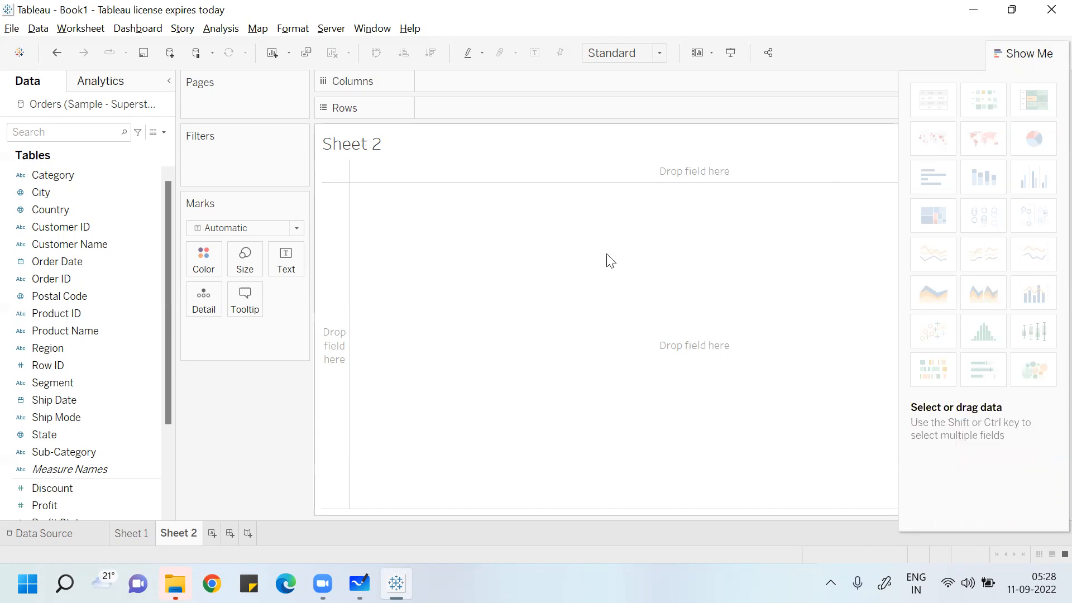
click(1034, 56)
click(60, 433)
drag(167, 408, 171, 473)
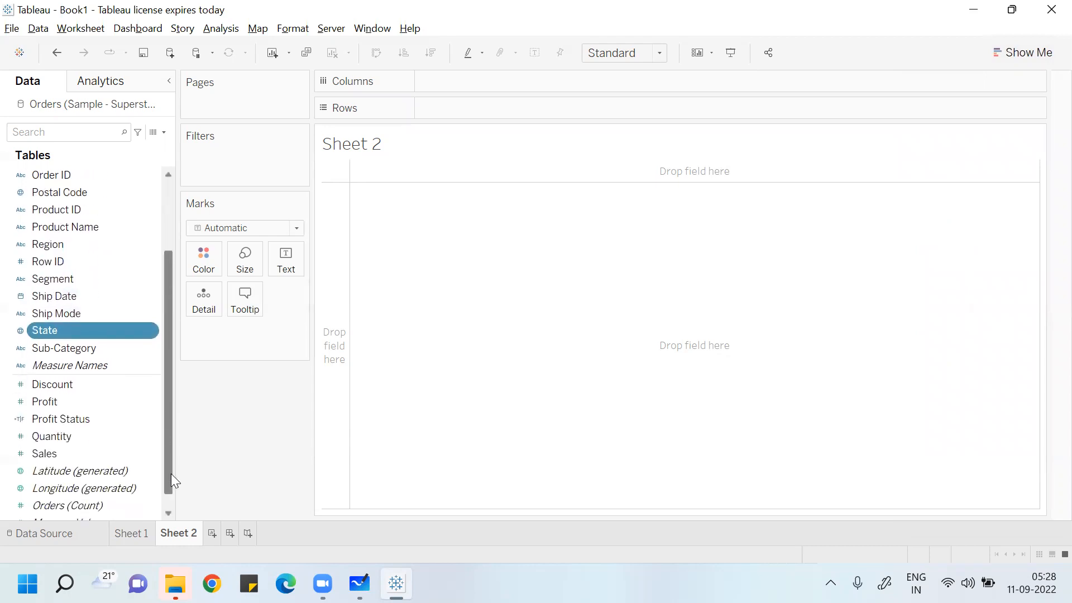
ctrl+click(67, 454)
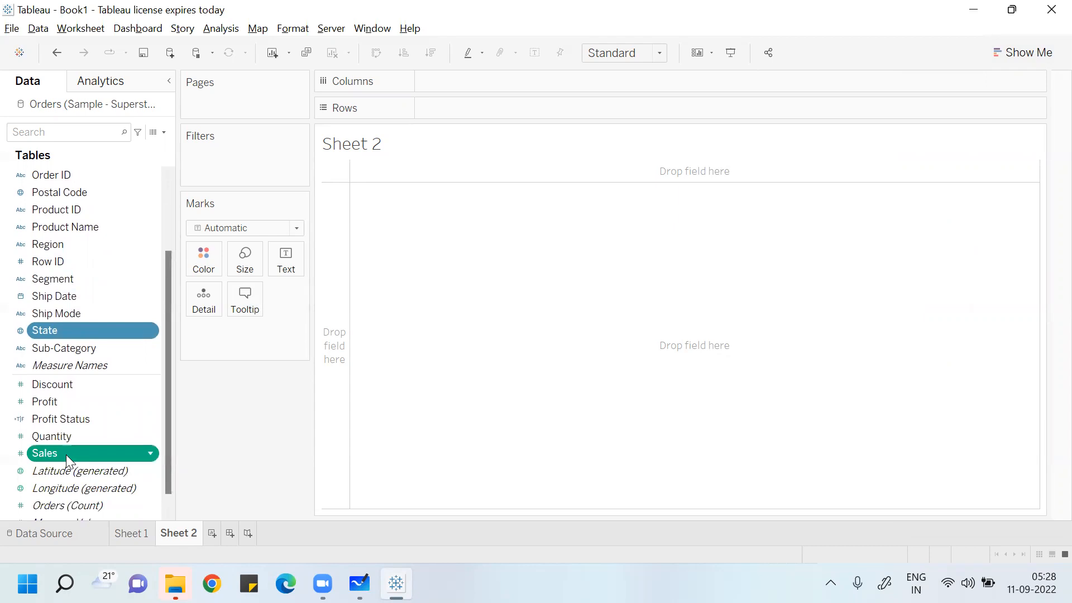
click(1028, 53)
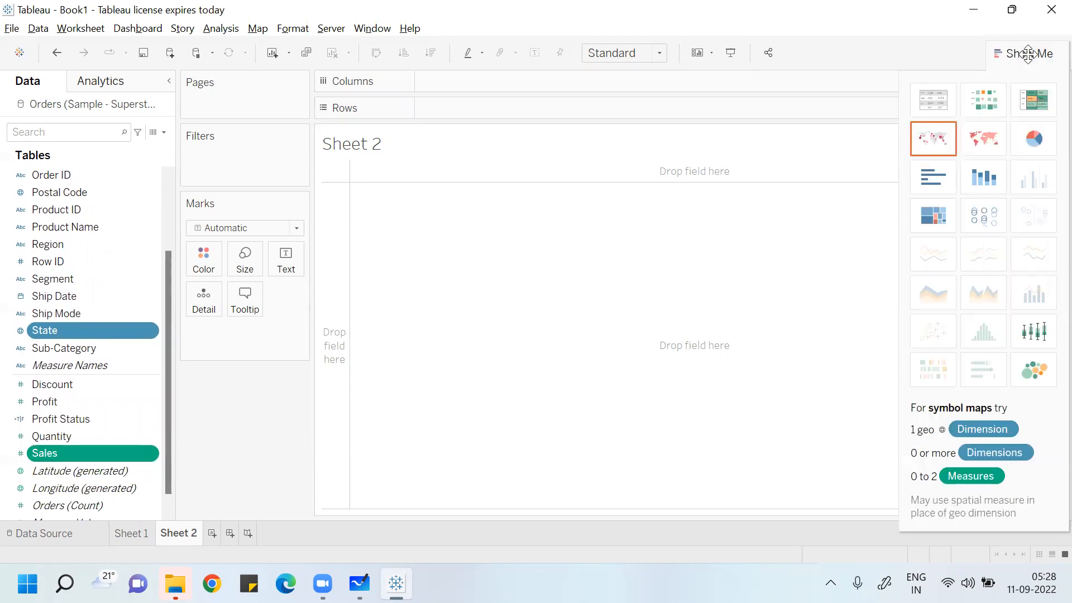
click(986, 151)
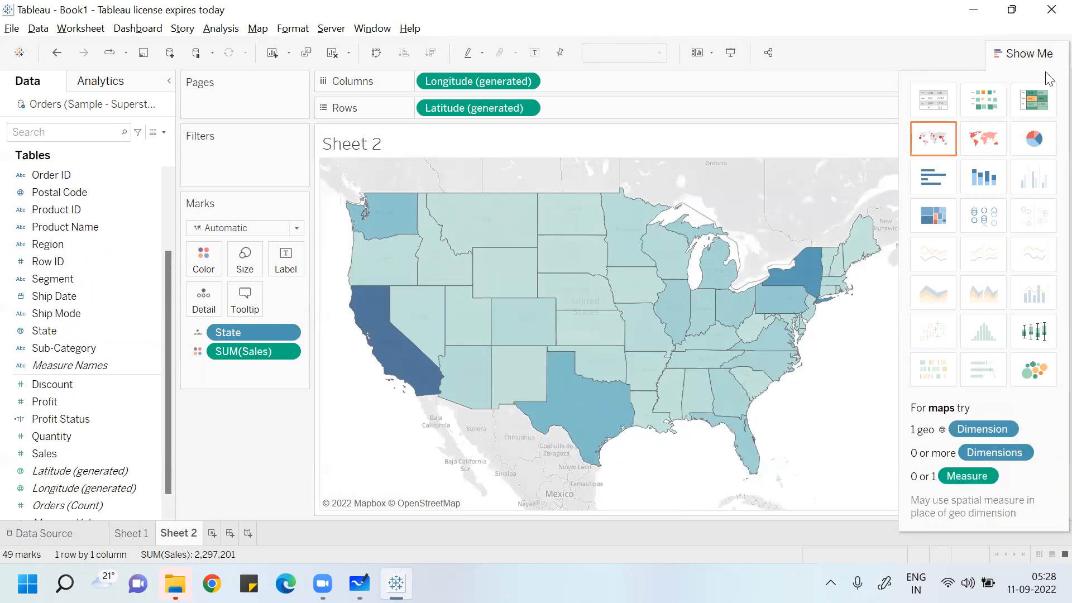
click(1027, 54)
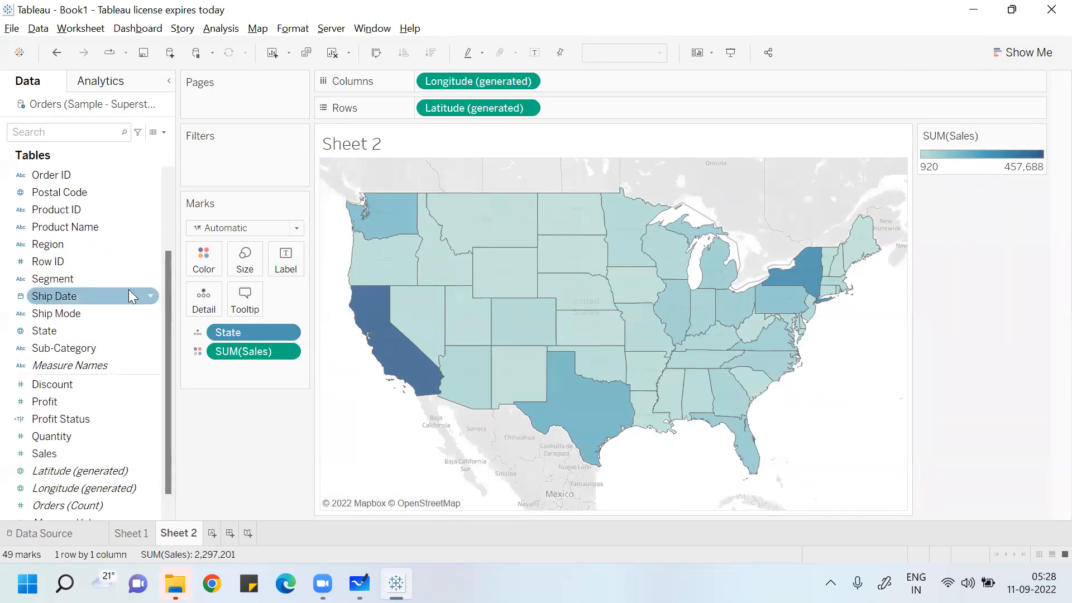
Step: Label each state on the Sheet 2 map with its State name and Sales value
drag(77, 329, 286, 258)
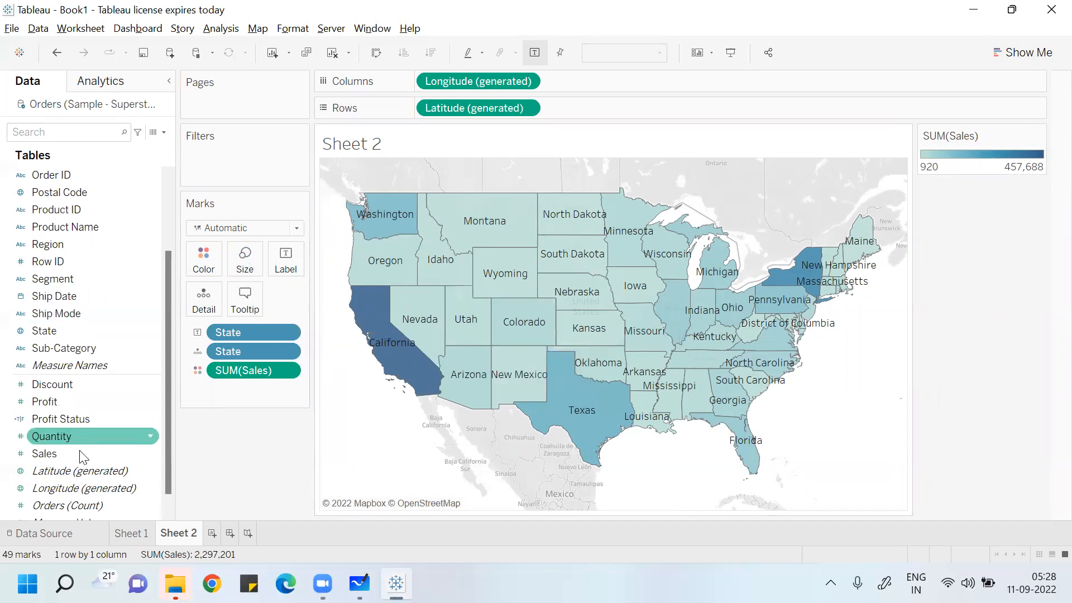
drag(45, 453, 293, 259)
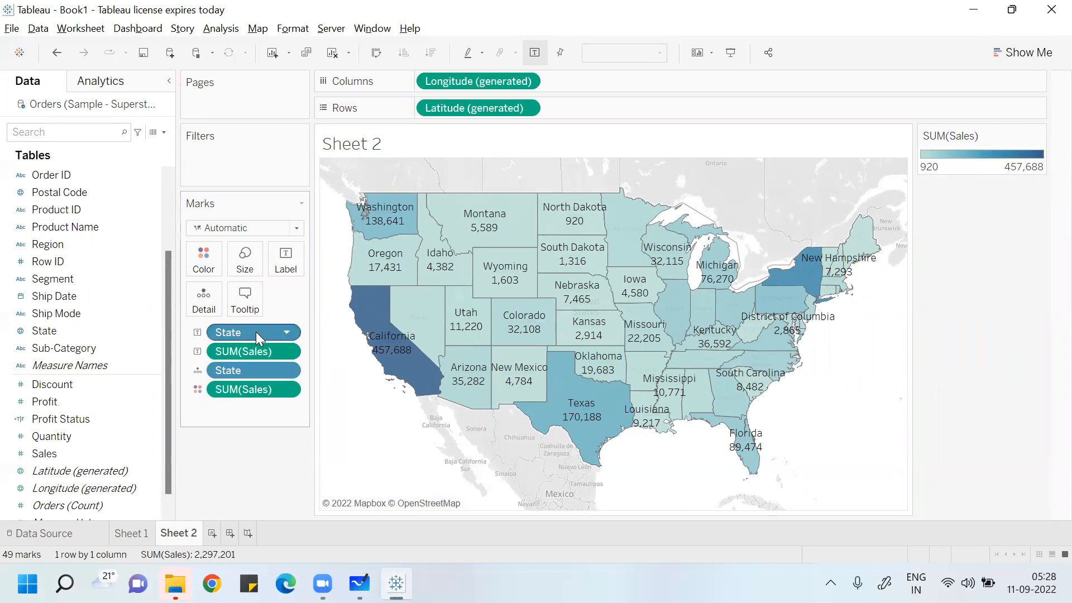
Step: Remove the Sales value from the state labels on the Sheet 2 map
drag(257, 346, 56, 441)
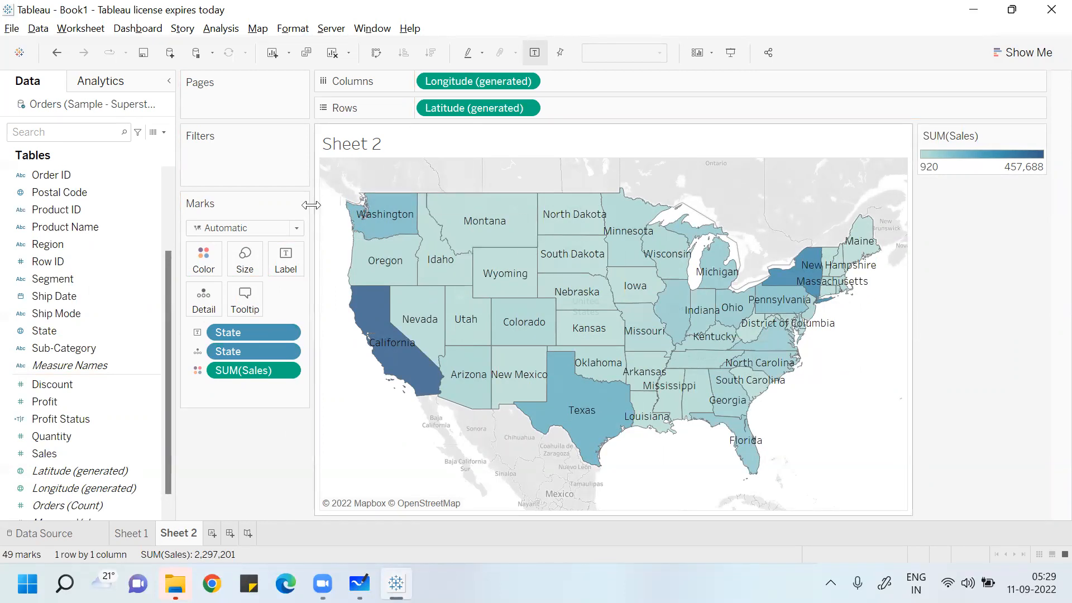
Step: Change the Sheet 2 map's mark type to Shape and try several basic marker shapes, finishing with the filled downward triangle
click(297, 227)
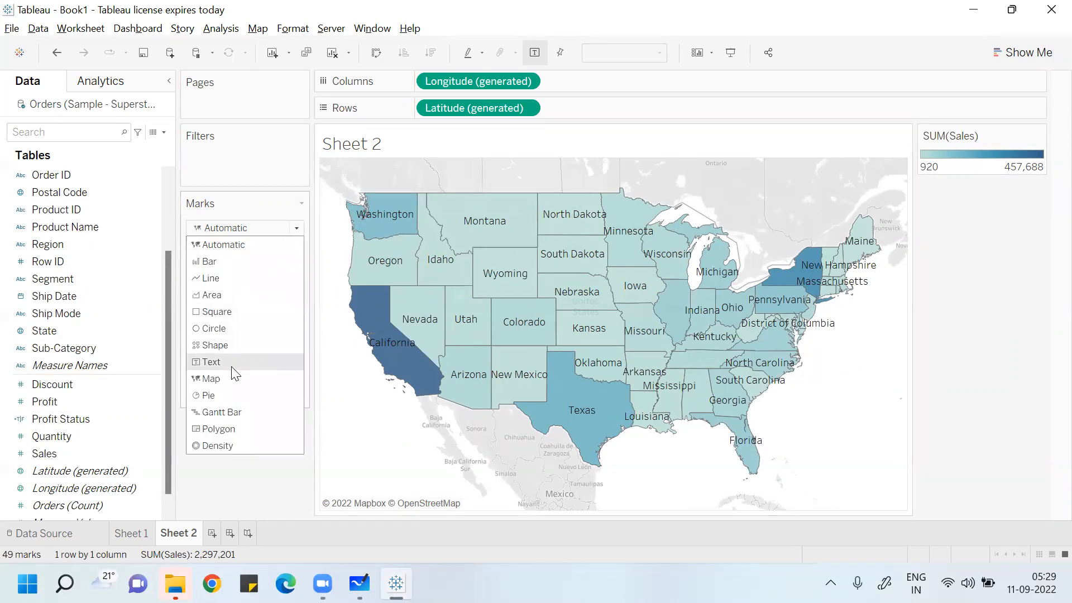
click(232, 348)
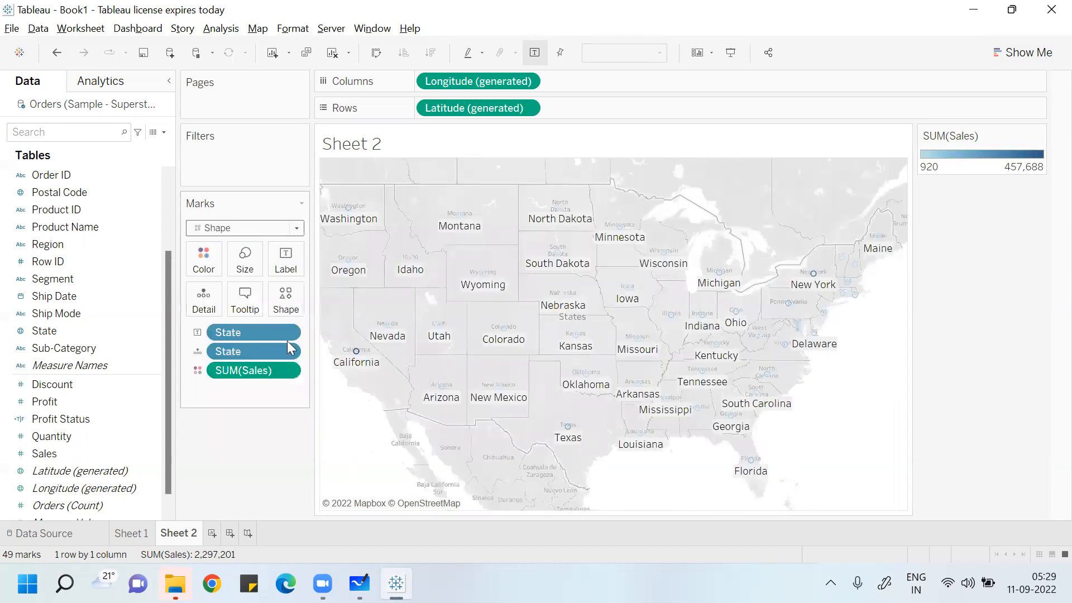
click(295, 303)
click(317, 327)
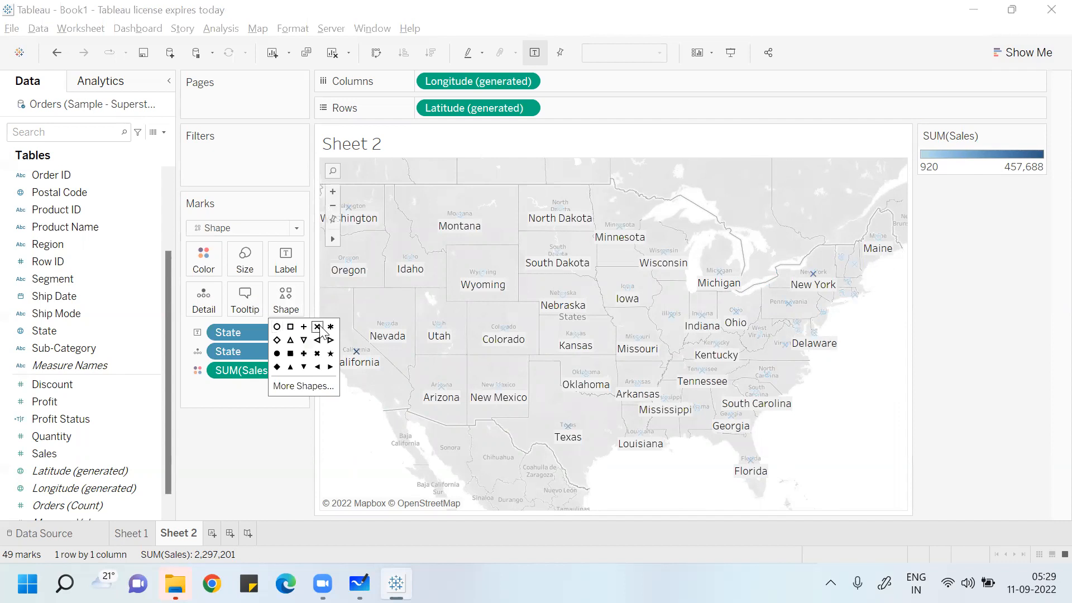
click(331, 326)
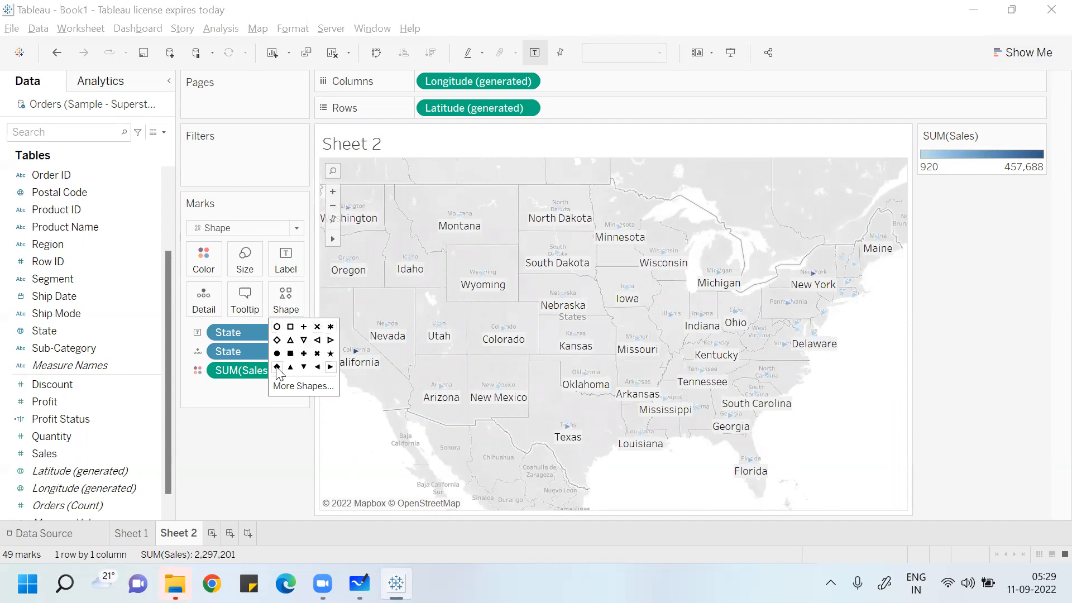
click(277, 327)
click(304, 340)
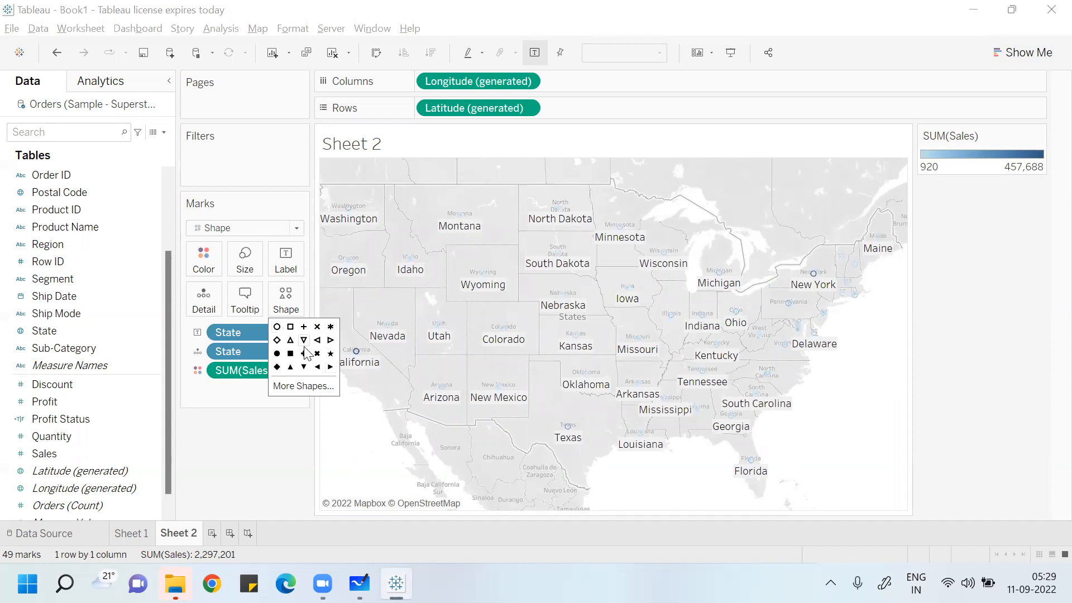
Step: Apply the light bulb shape from the Bug Tracking palette to the state marks
click(304, 386)
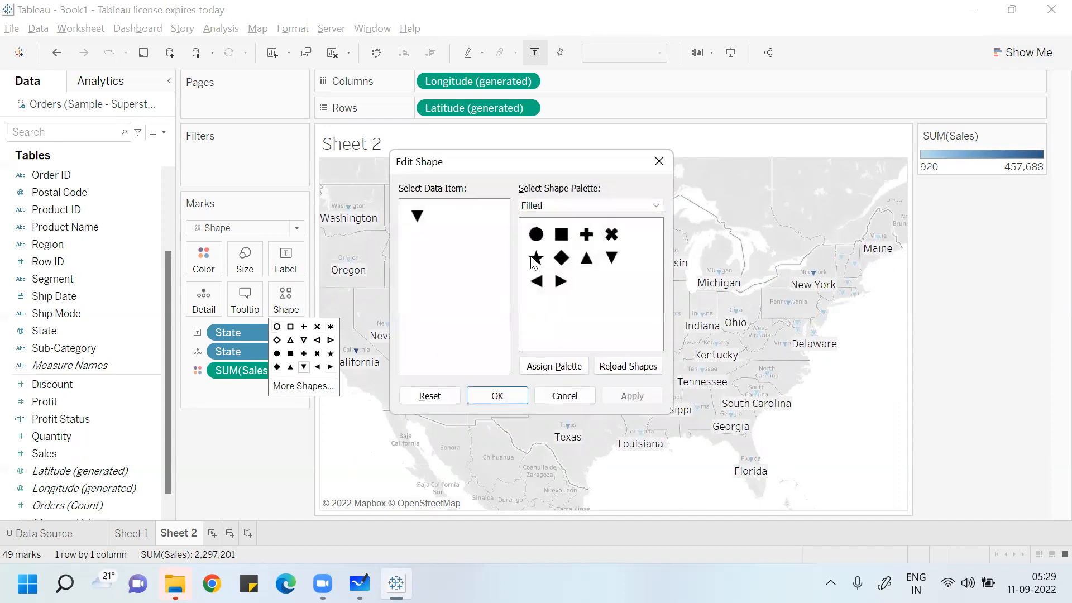
click(615, 206)
click(575, 266)
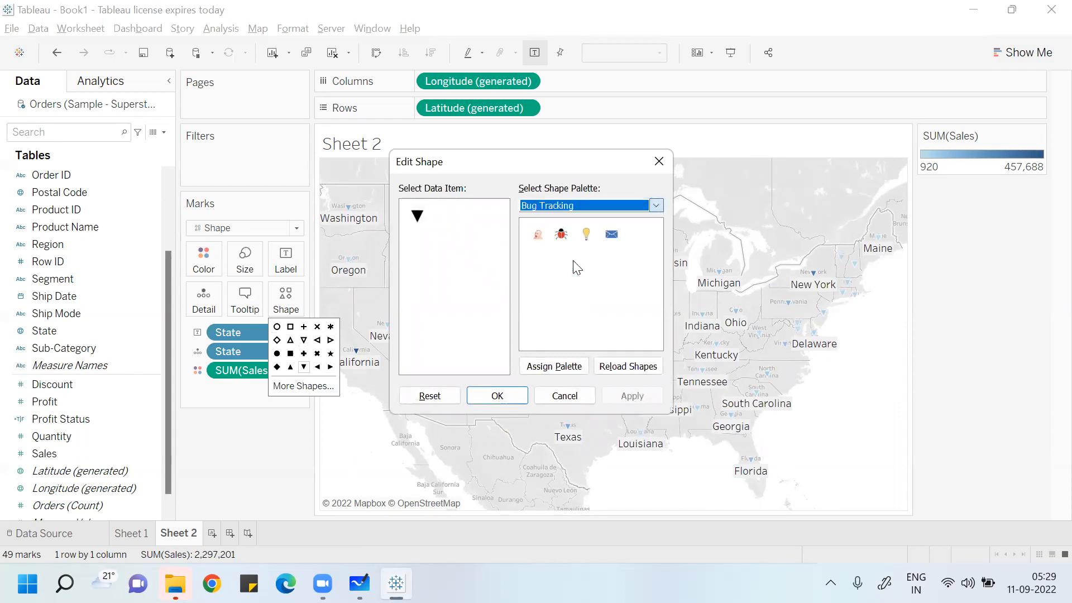
click(587, 235)
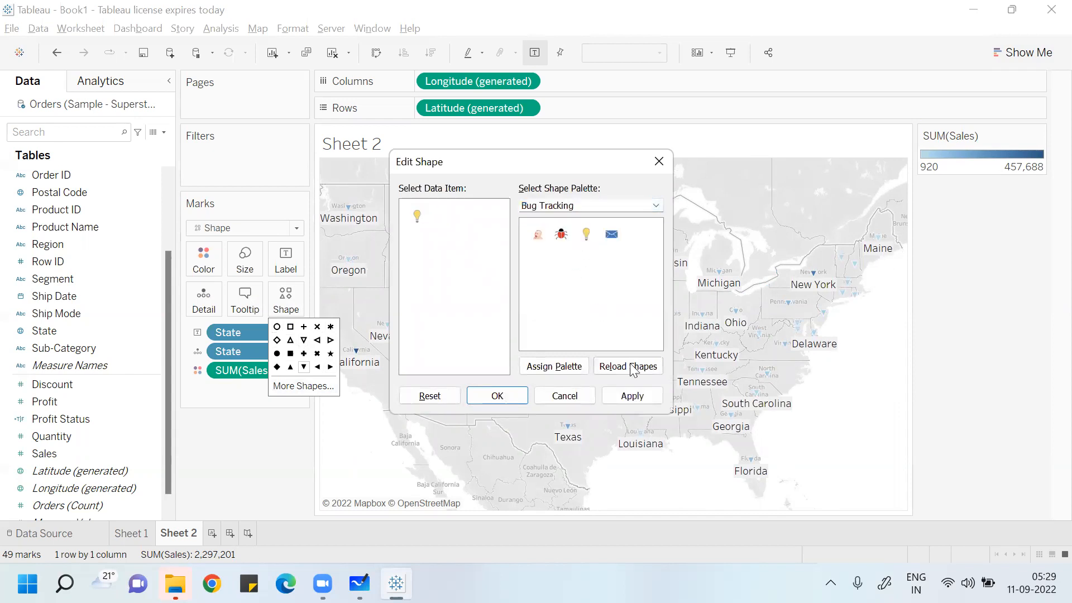
click(632, 396)
click(496, 396)
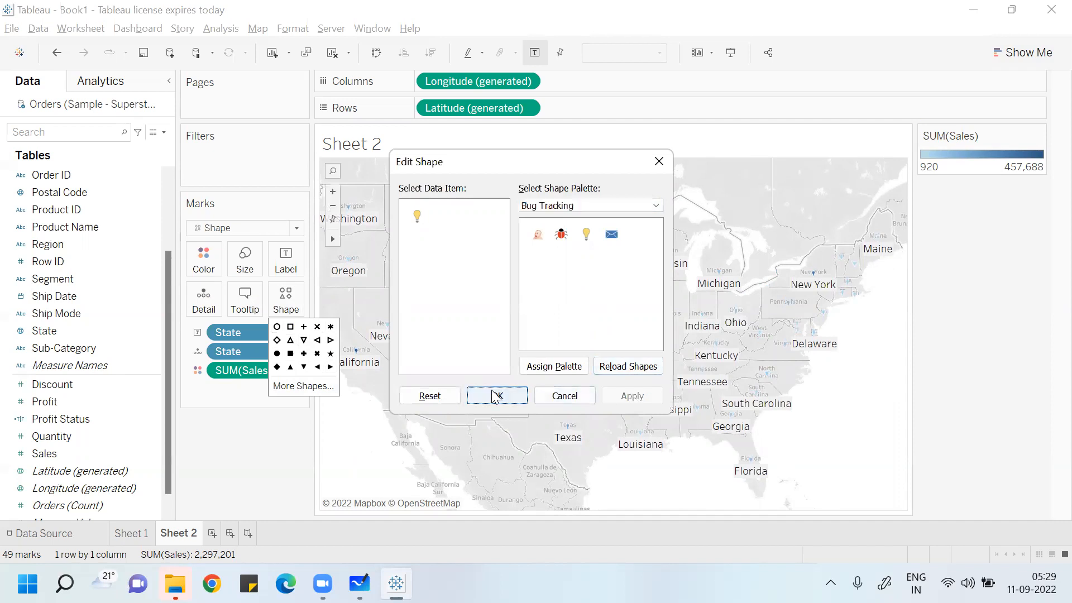
click(296, 446)
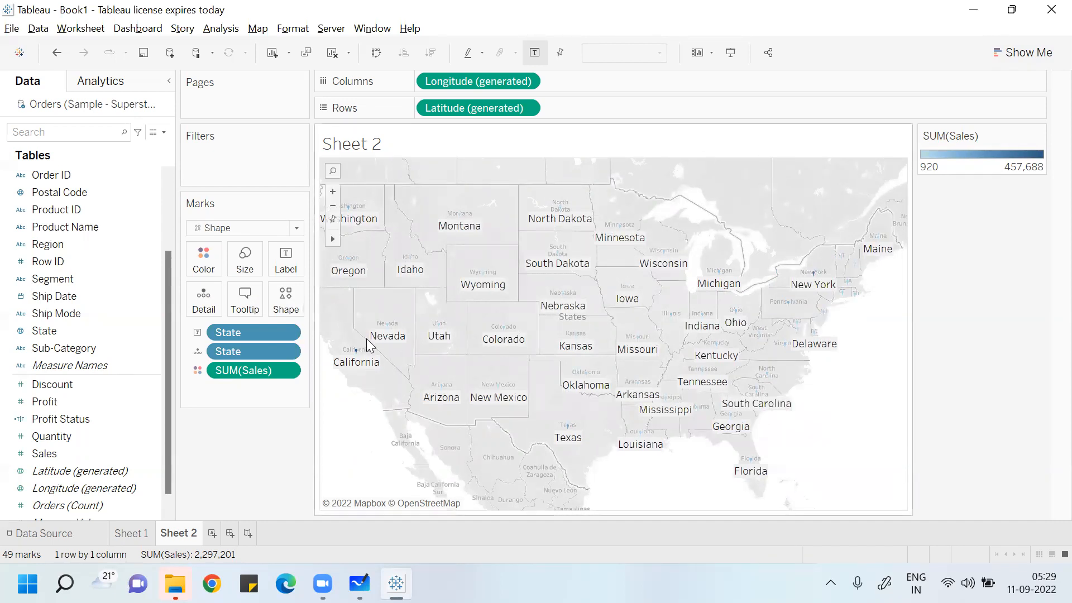
Step: Set the mark type of the Sheet 2 view to Map
click(298, 229)
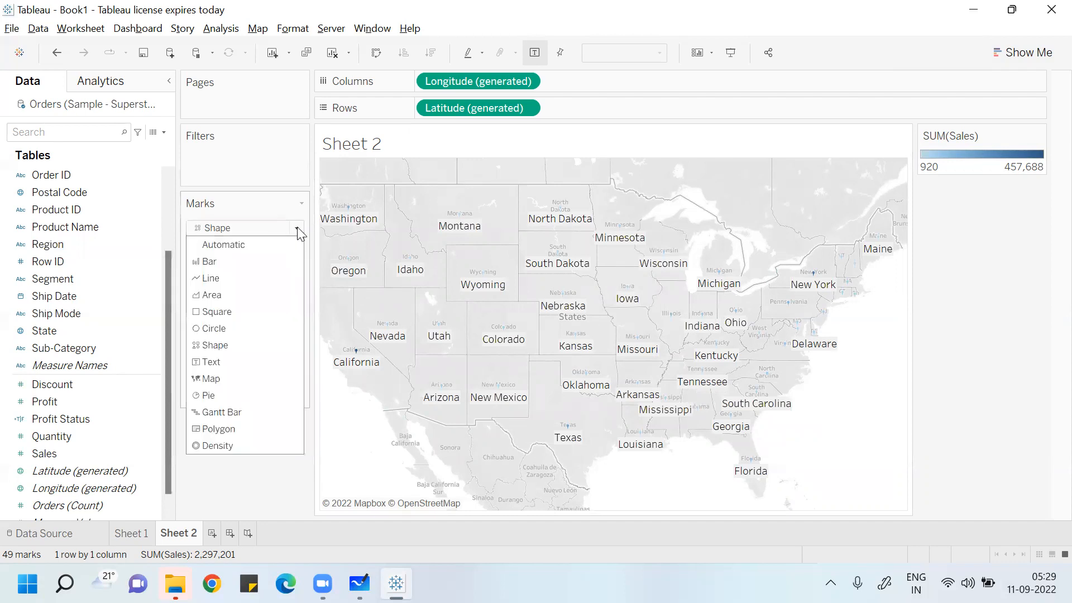
click(228, 378)
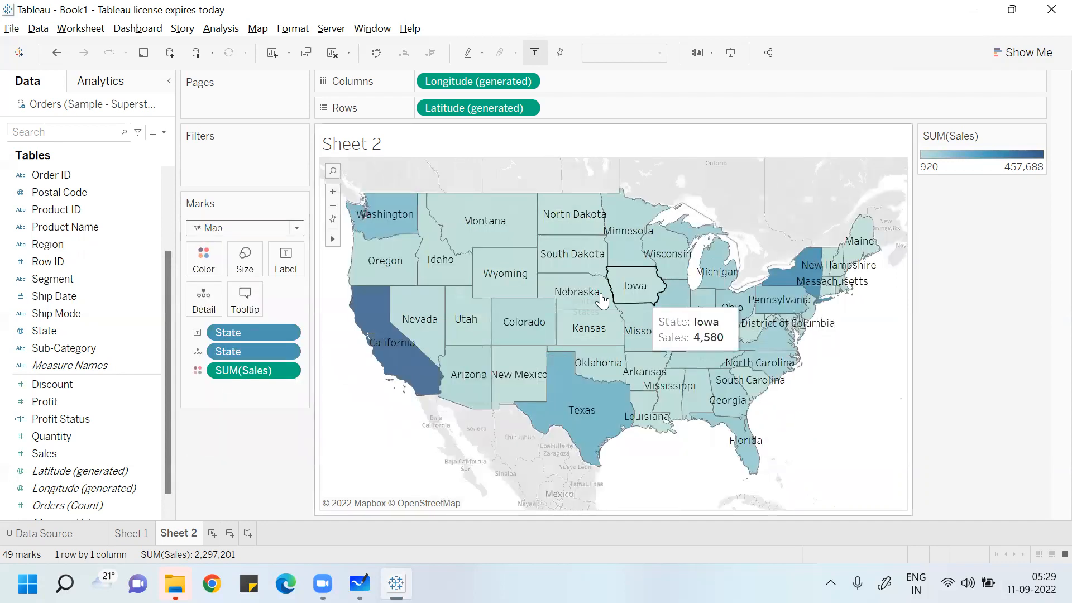
mouse_move(643, 390)
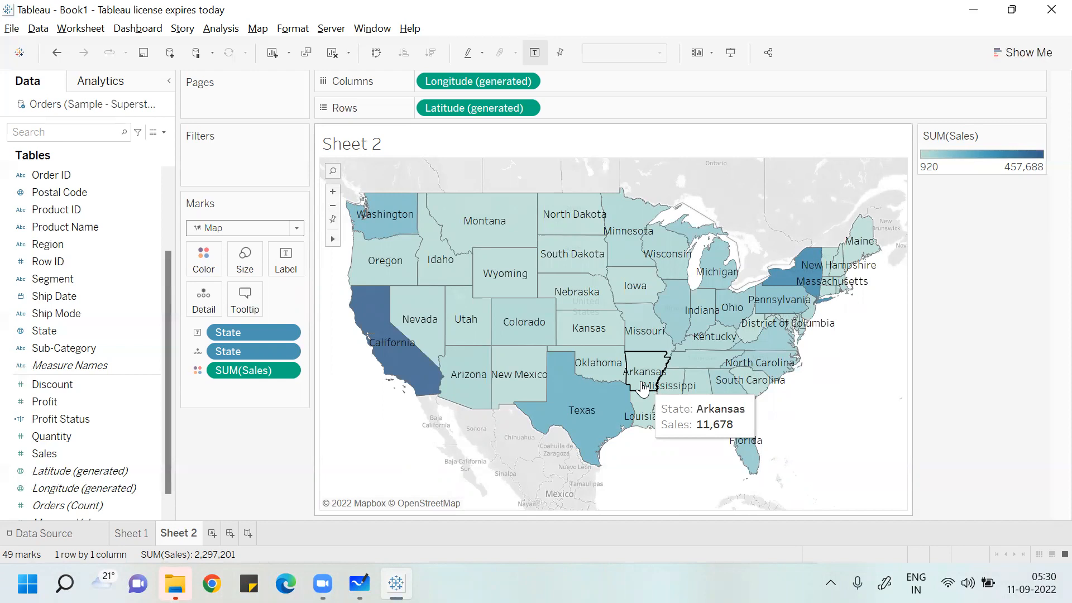
Step: Create a new worksheet and add State to it as a generated latitude and longitude map
click(211, 534)
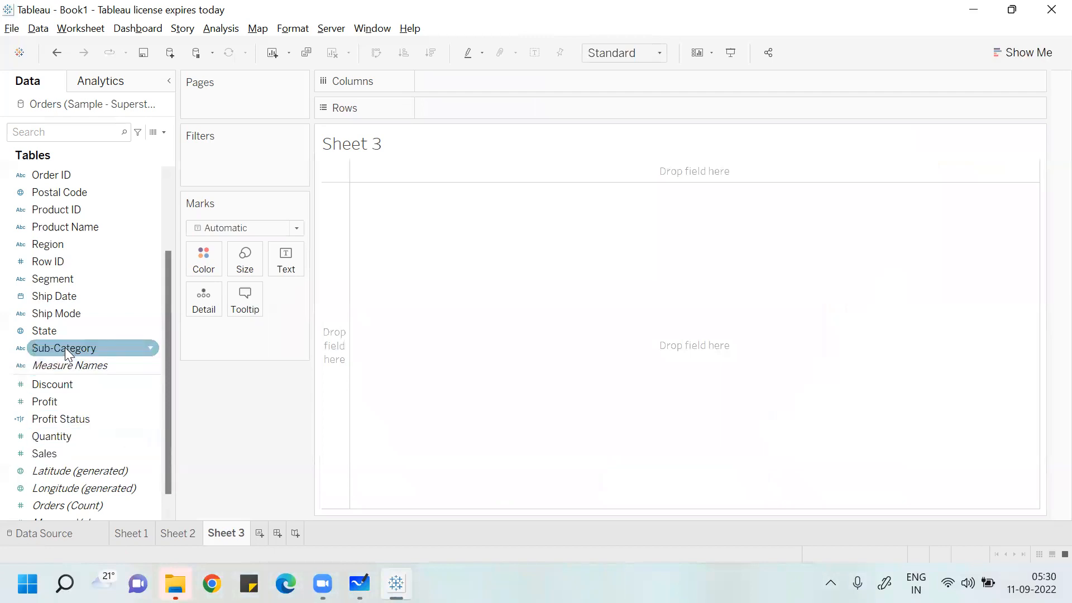
drag(54, 333, 210, 266)
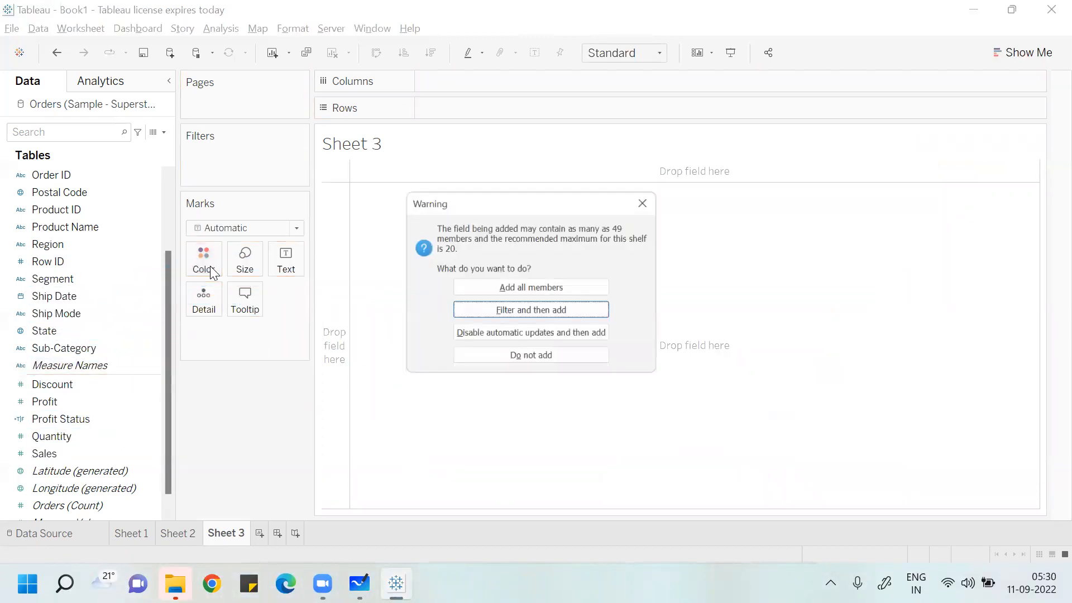
click(640, 201)
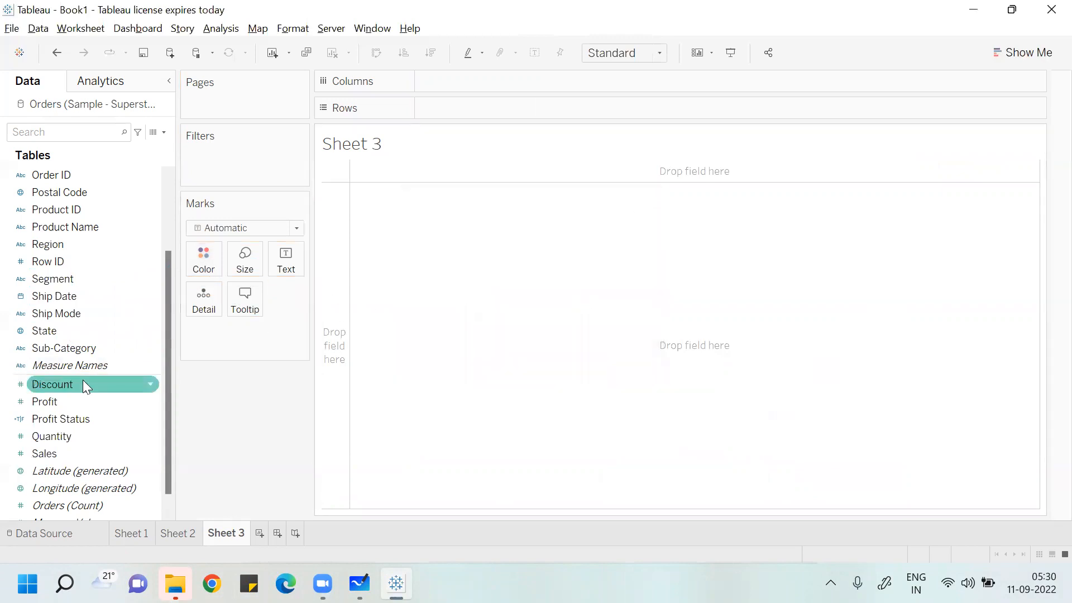
double_click(72, 338)
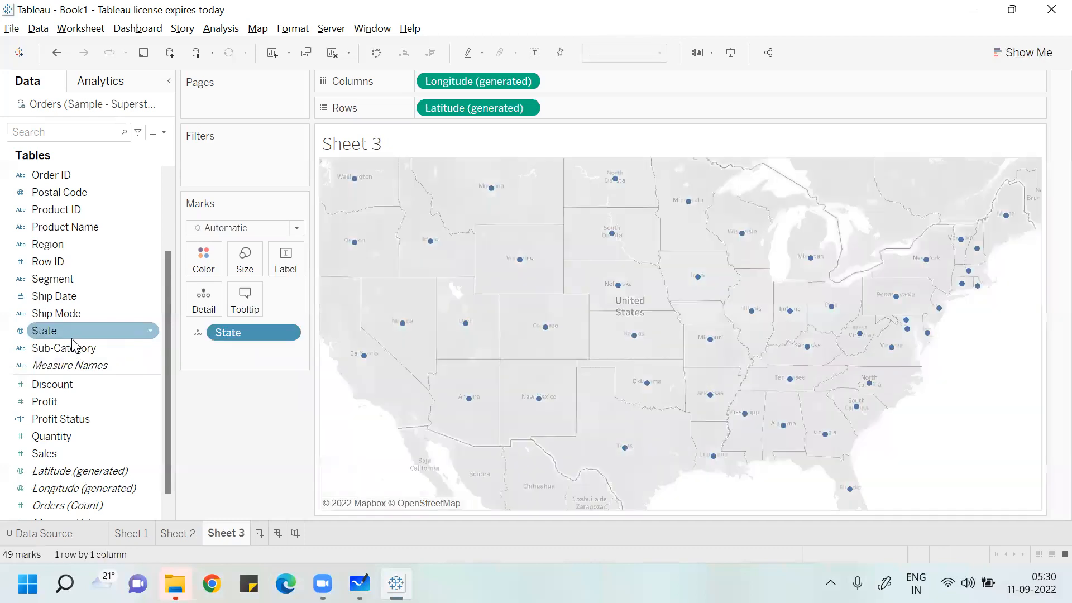
click(68, 346)
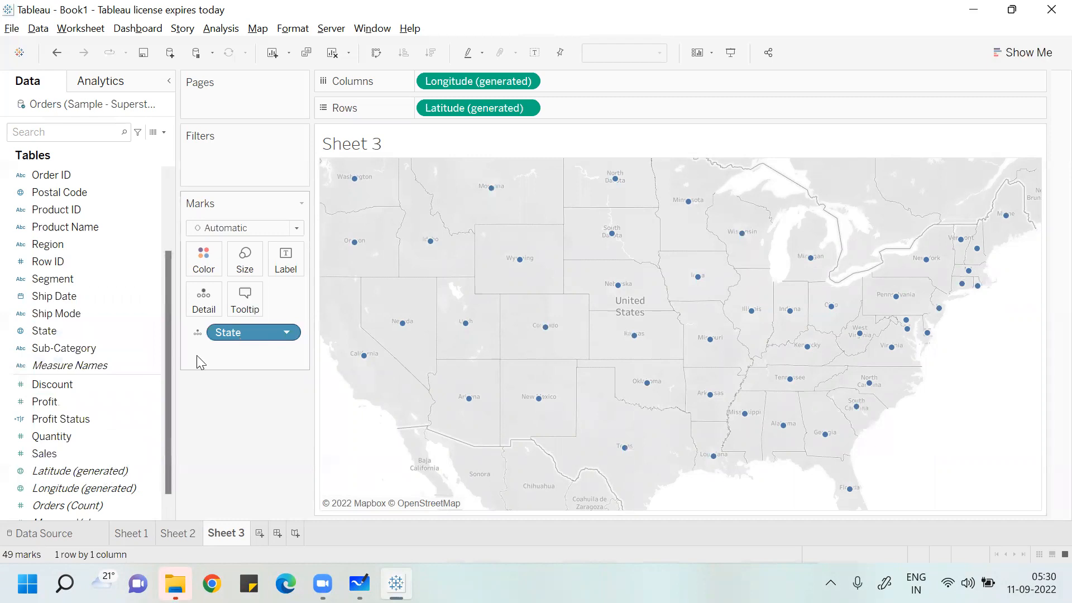
click(87, 366)
Step: Color the Sheet 3 map by Sales and label each state with its State name
drag(73, 454, 206, 264)
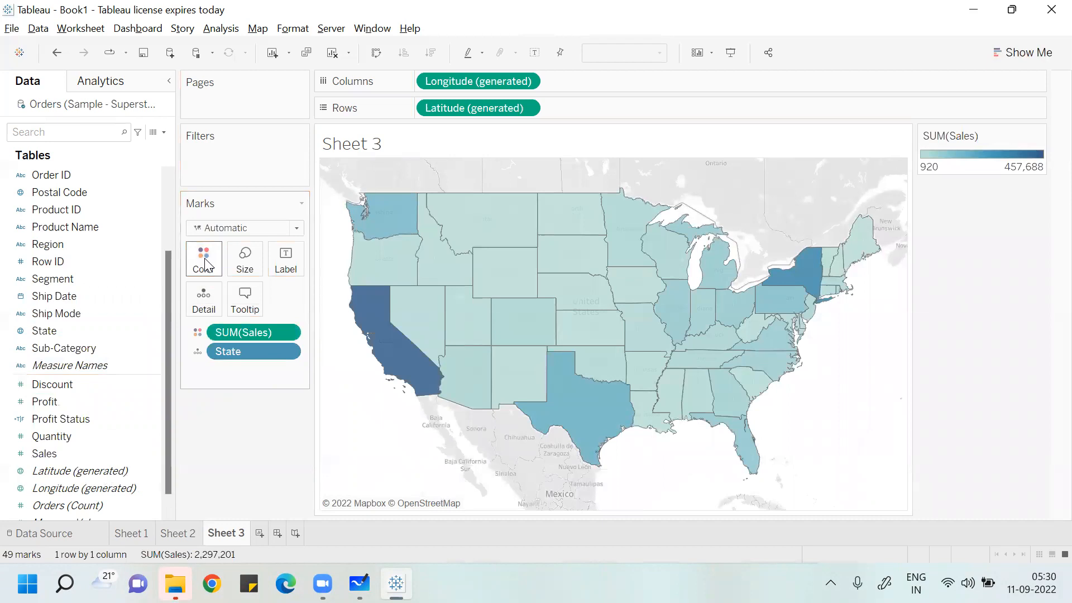
drag(71, 335, 296, 257)
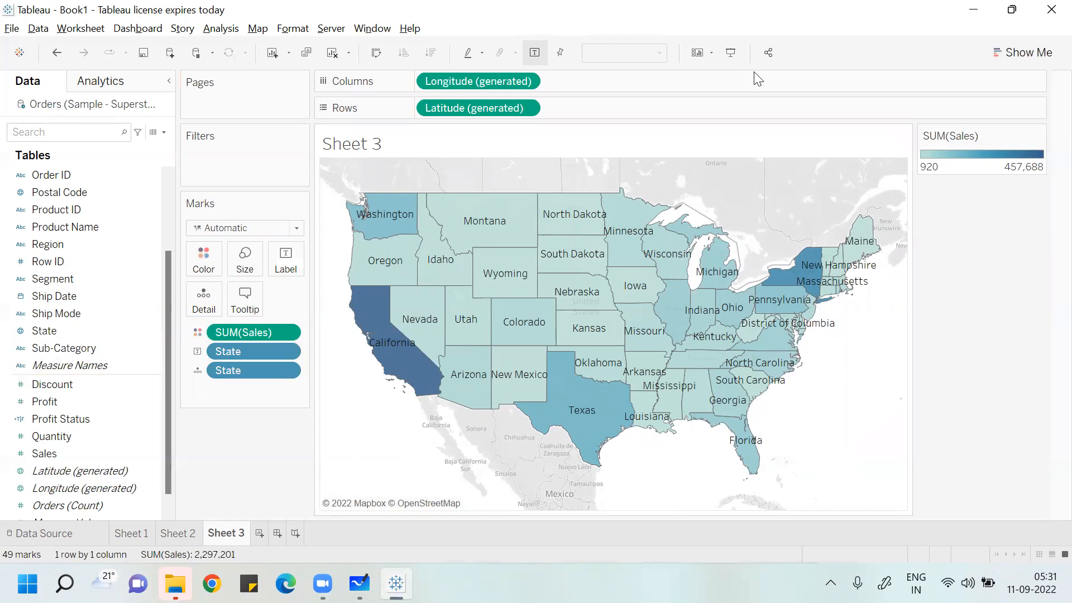
click(945, 437)
click(149, 419)
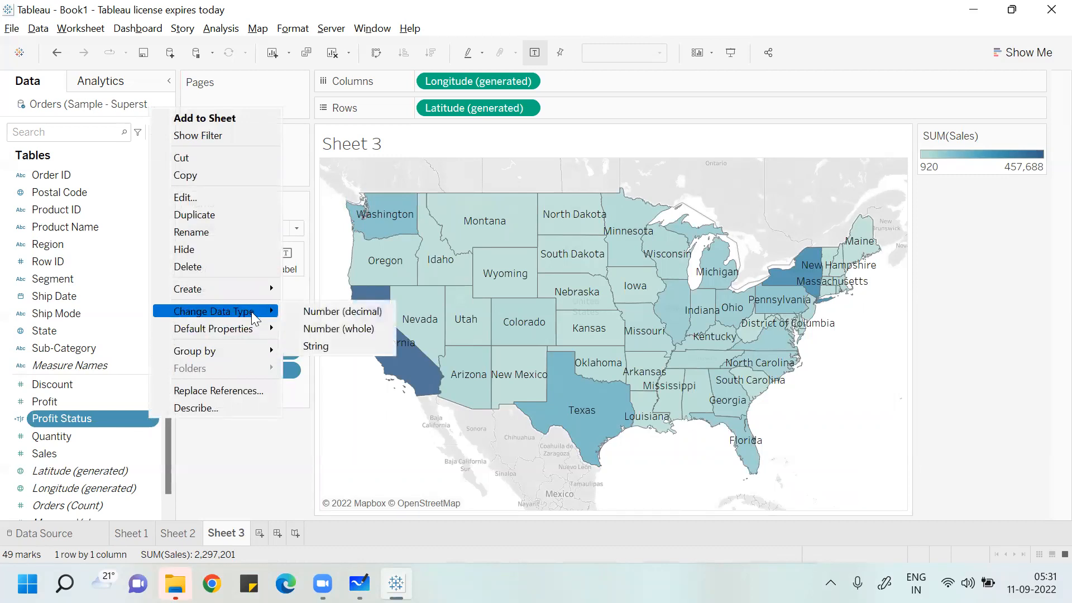
click(231, 458)
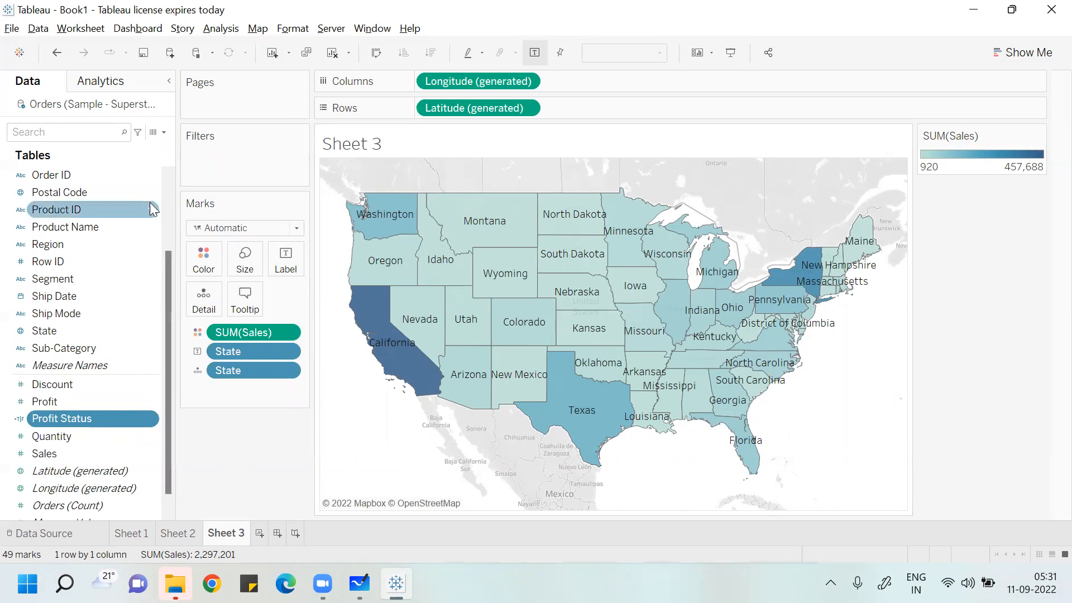
Step: Start a new calculated field and begin its formula with the sum( function
click(219, 29)
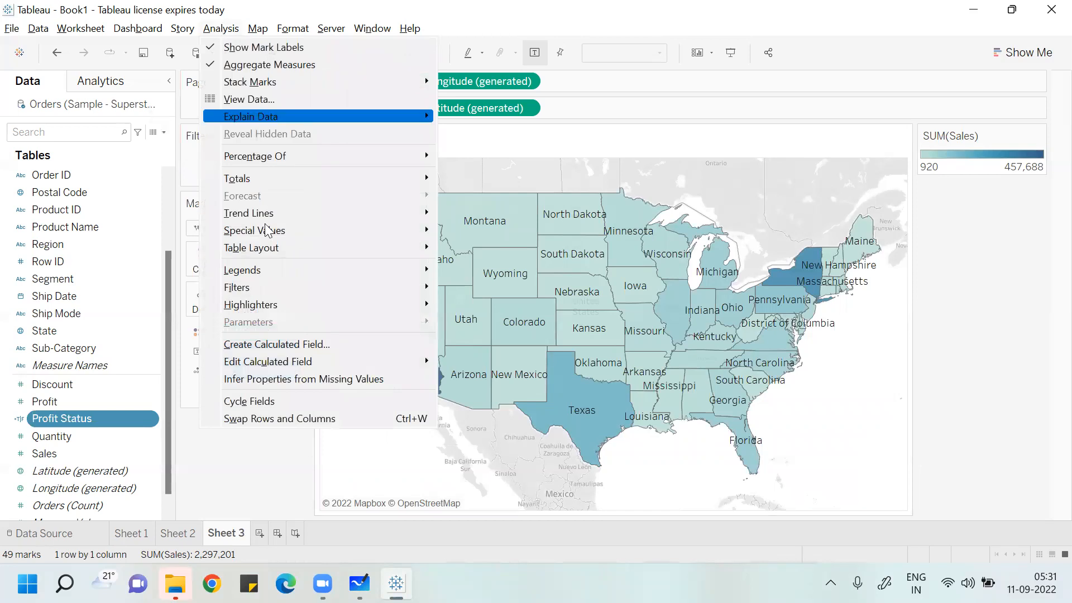
click(259, 345)
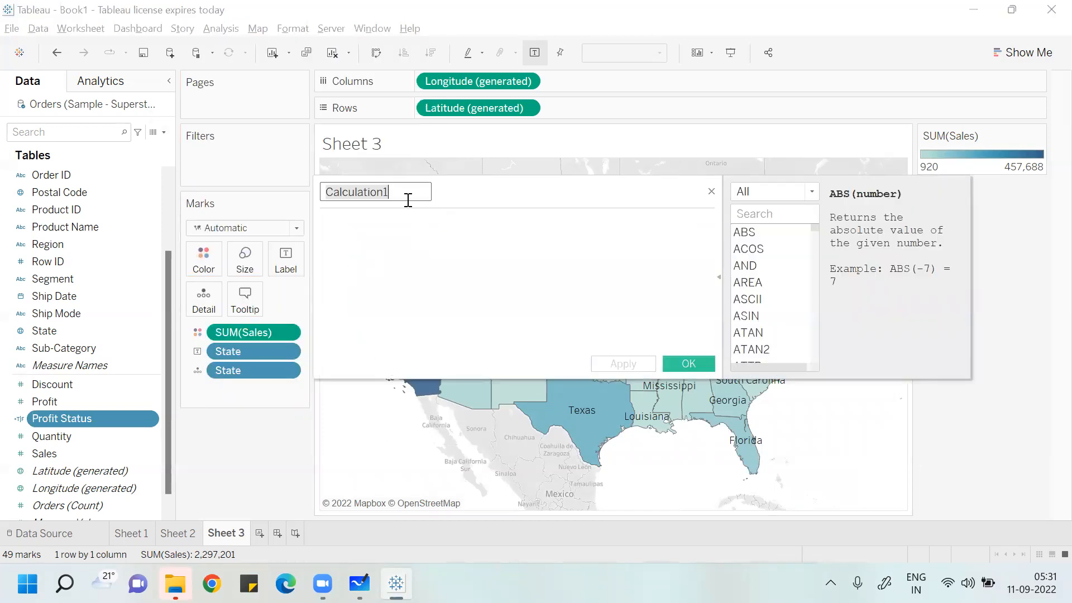
click(375, 230)
text(zs)
key(BackSpace)
key(BackSpace)
text(sum()
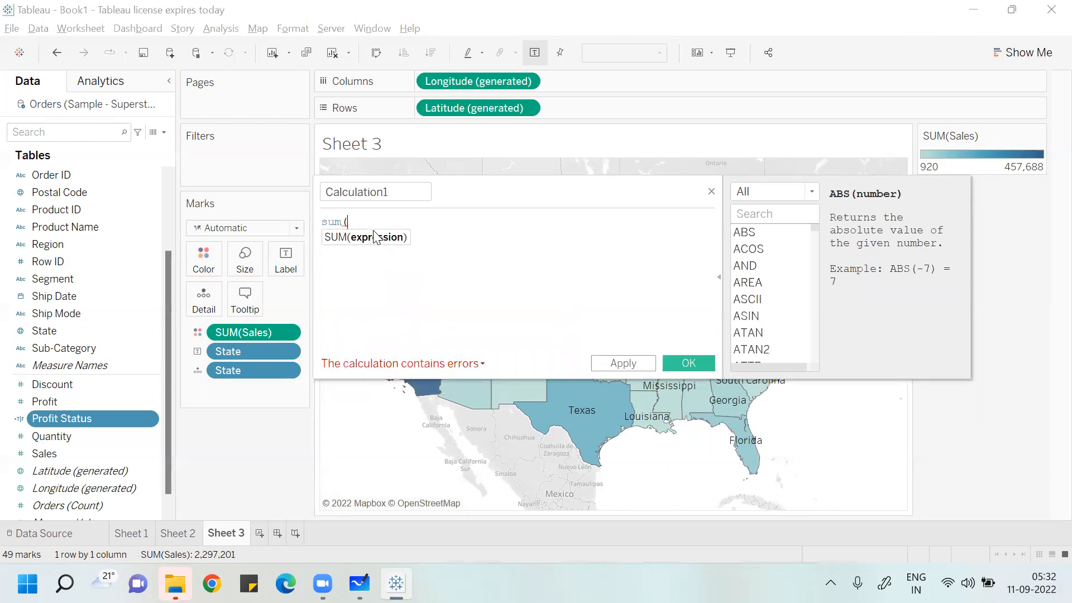
text(pr)
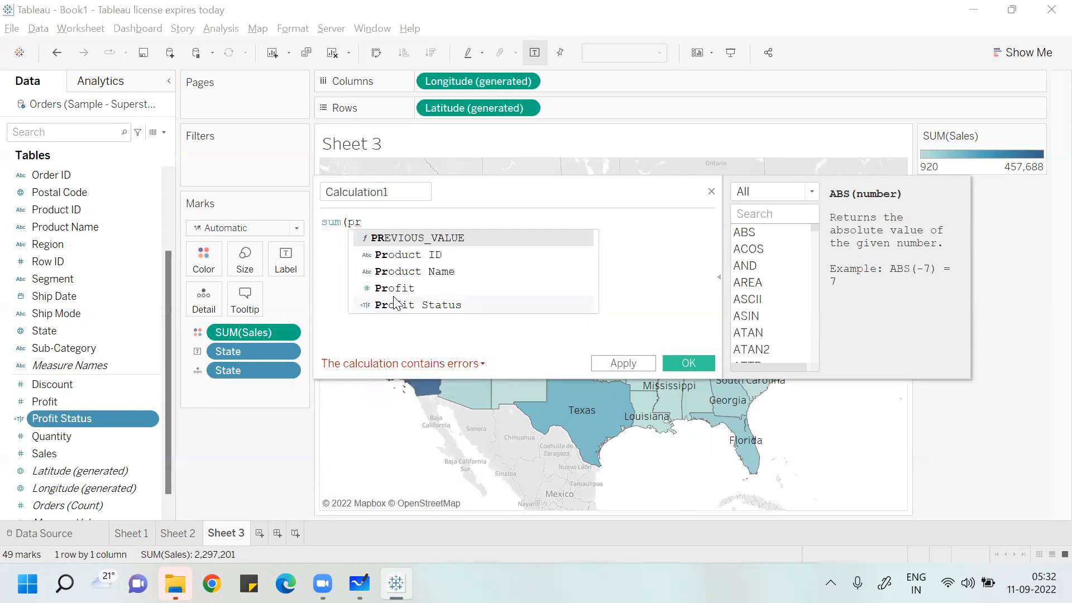
click(394, 304)
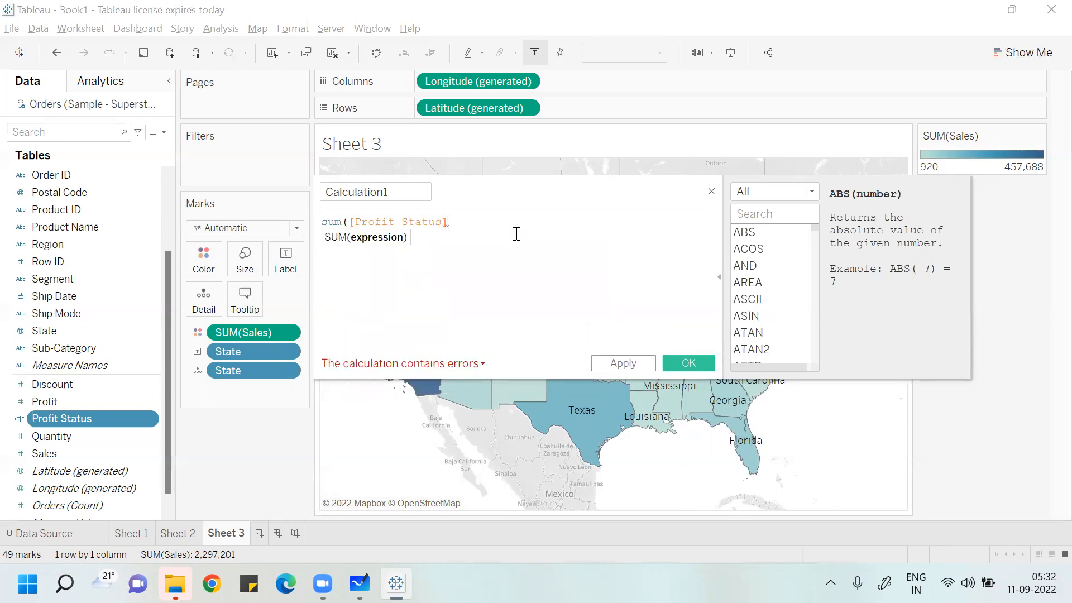
key(BackSpace)
key(BackSpace)
key(BackSpace)
key(BackSpace)
key(BackSpace)
key(BackSpace)
key(BackSpace)
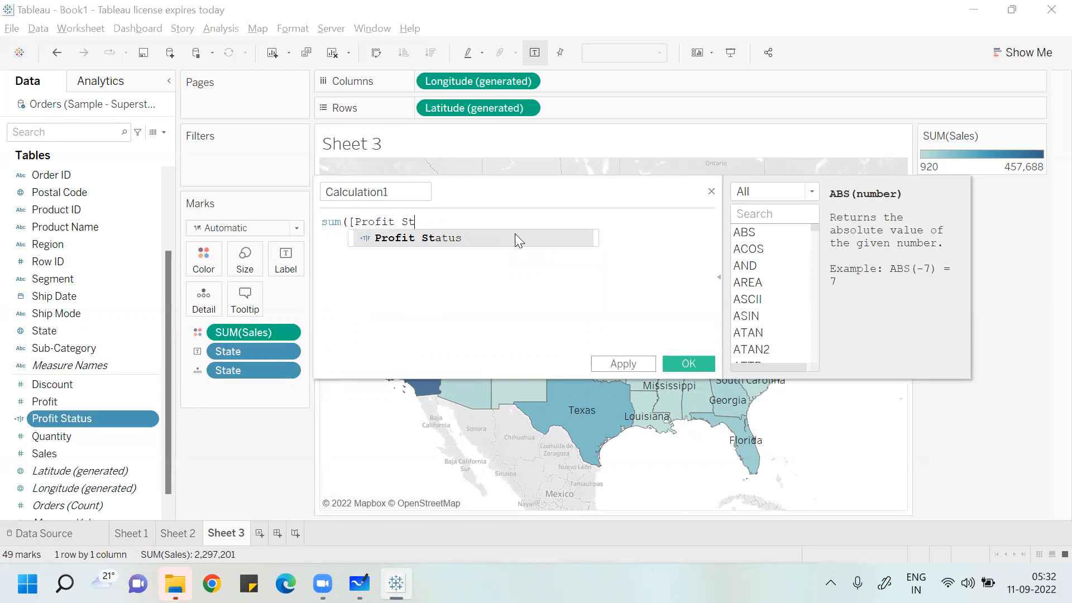
key(BackSpace)
key(BackSpace)
key(BackSpace)
key(BackSpace)
key(BackSpace)
key(BackSpace)
key(BackSpace)
key(BackSpace)
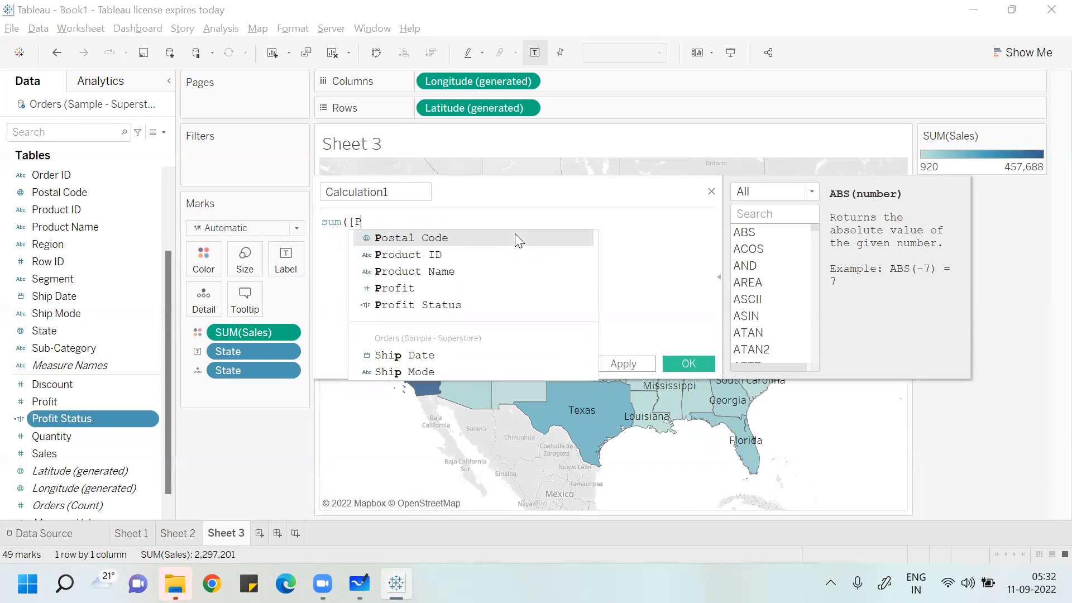
Step: Complete the calculated field's formula as sum([Profit])>0 and save the field
text(pr)
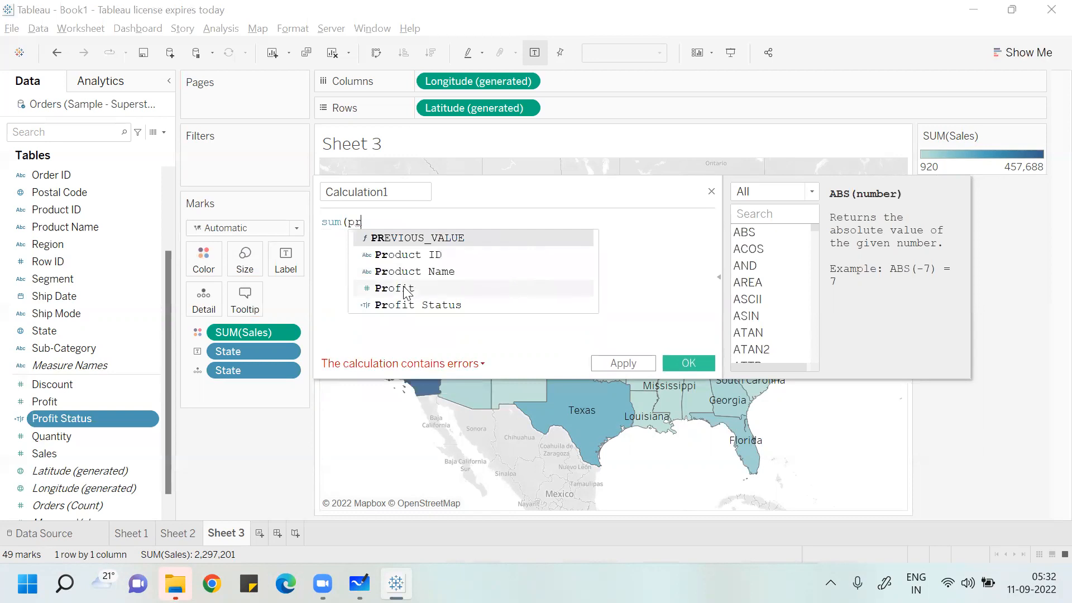
double_click(406, 287)
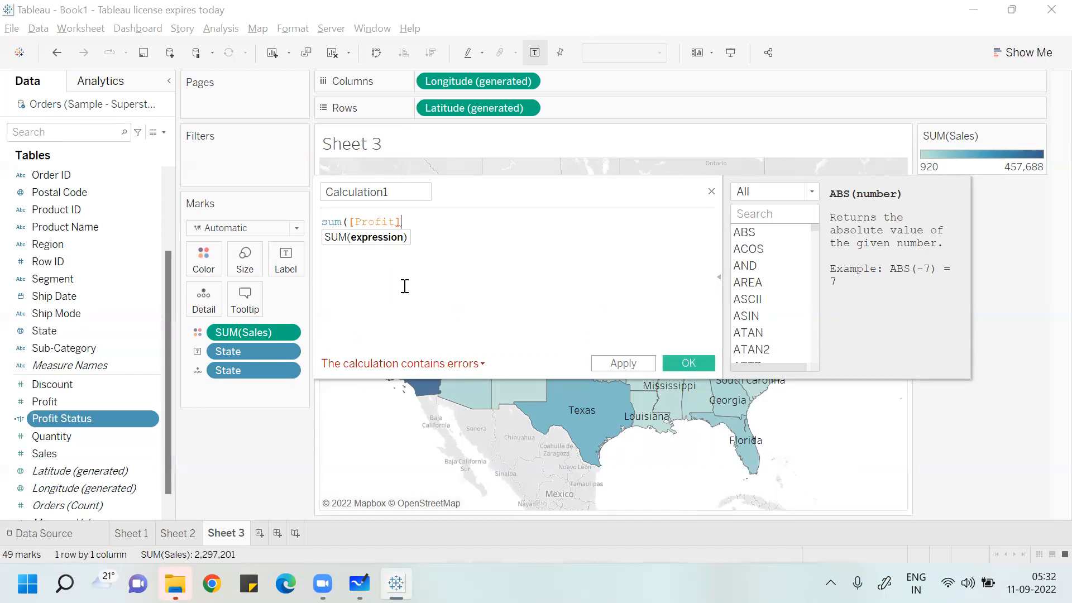
text())
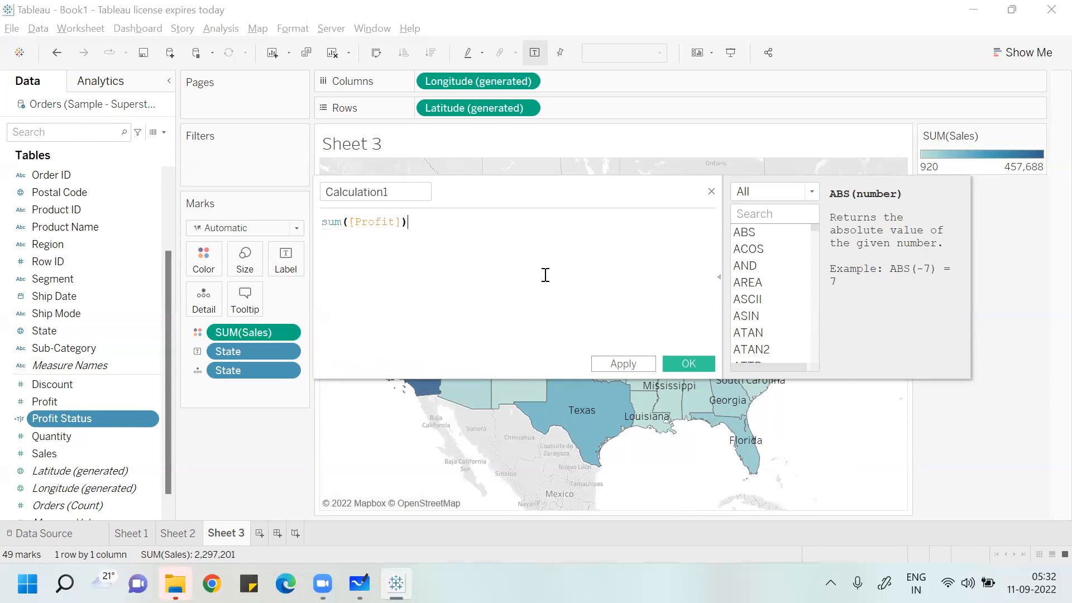
text(>0)
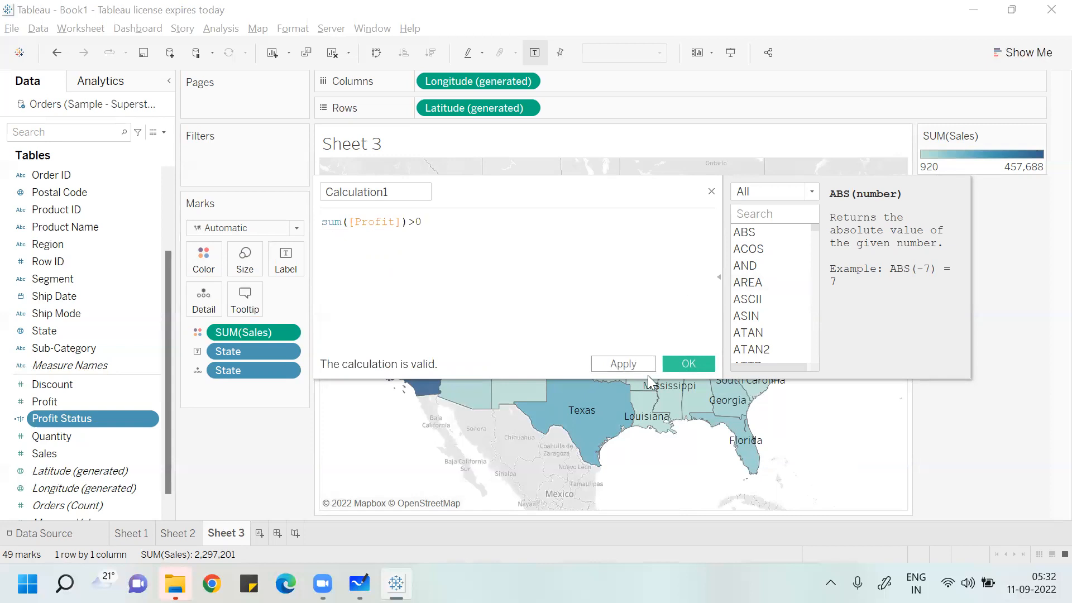
click(694, 364)
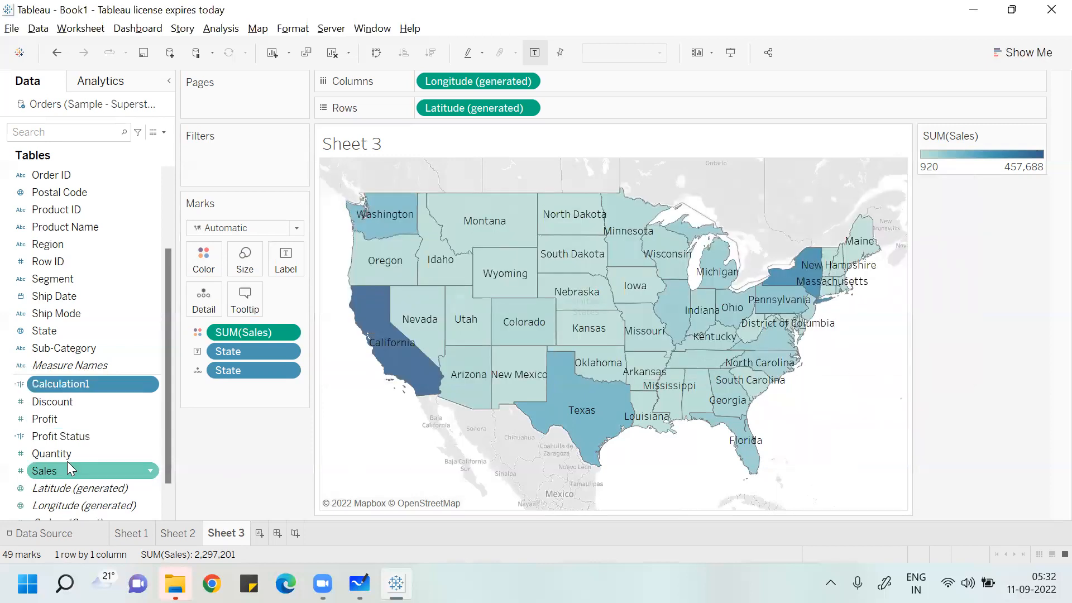
Step: Add Profit Status to the state labels and place a second generated Longitude beside the first in Columns
drag(76, 438, 289, 267)
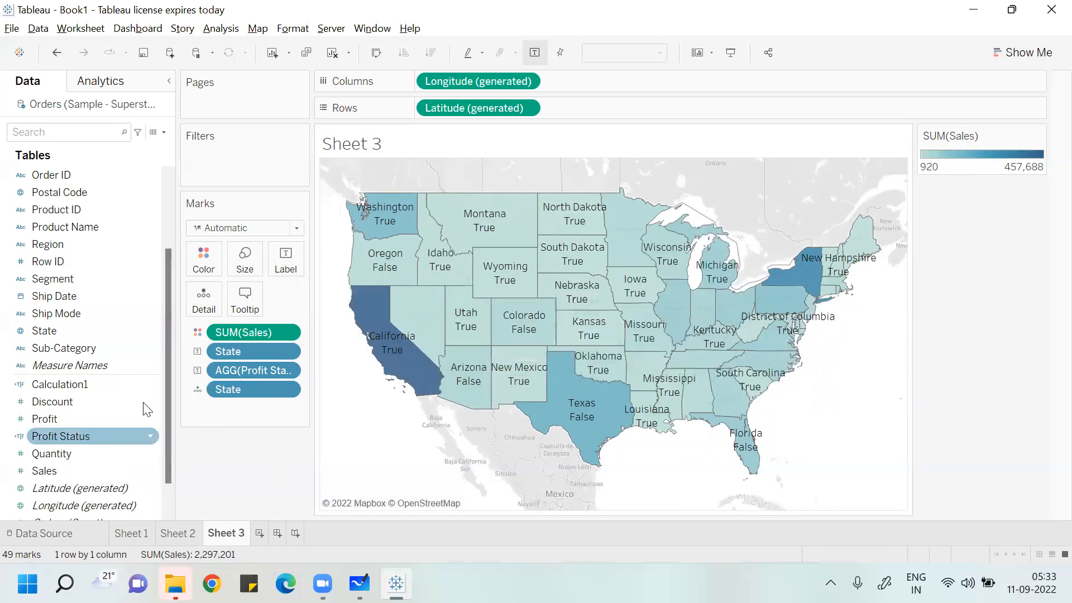
click(67, 504)
drag(67, 508, 564, 182)
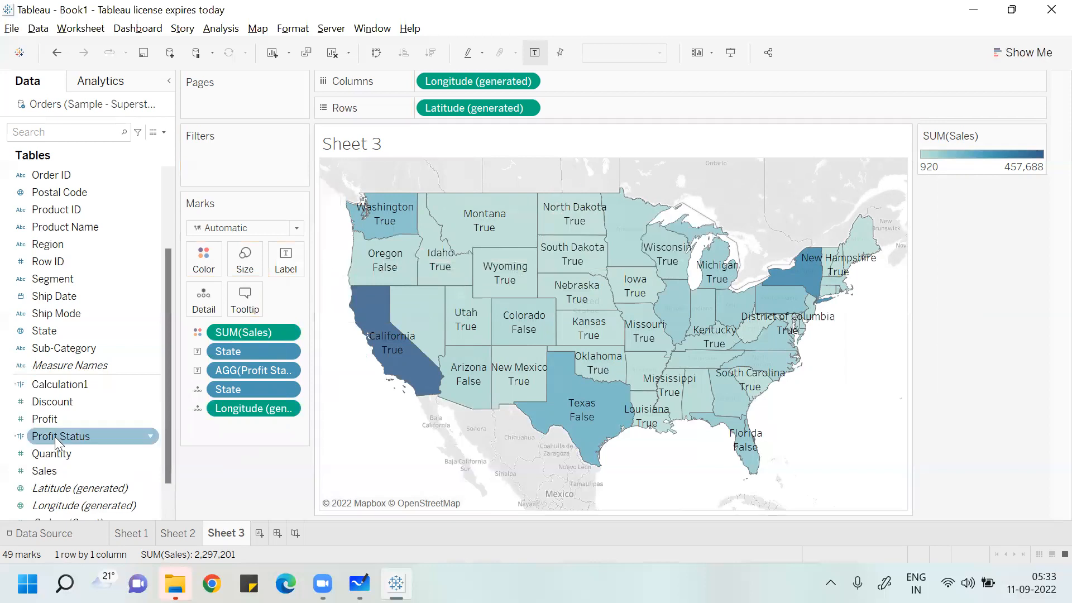
click(53, 503)
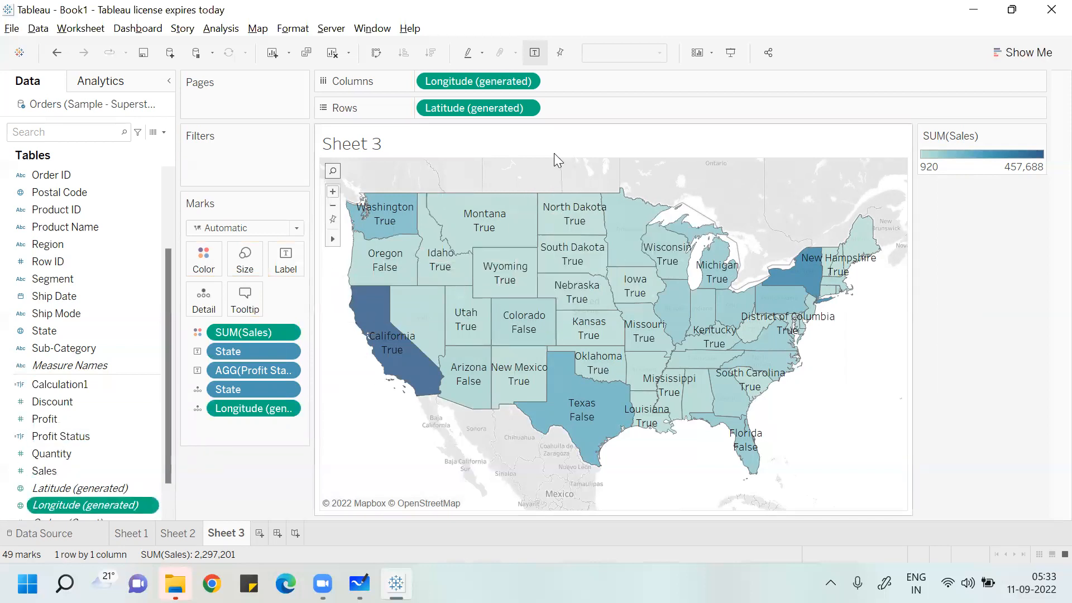
drag(96, 506, 639, 88)
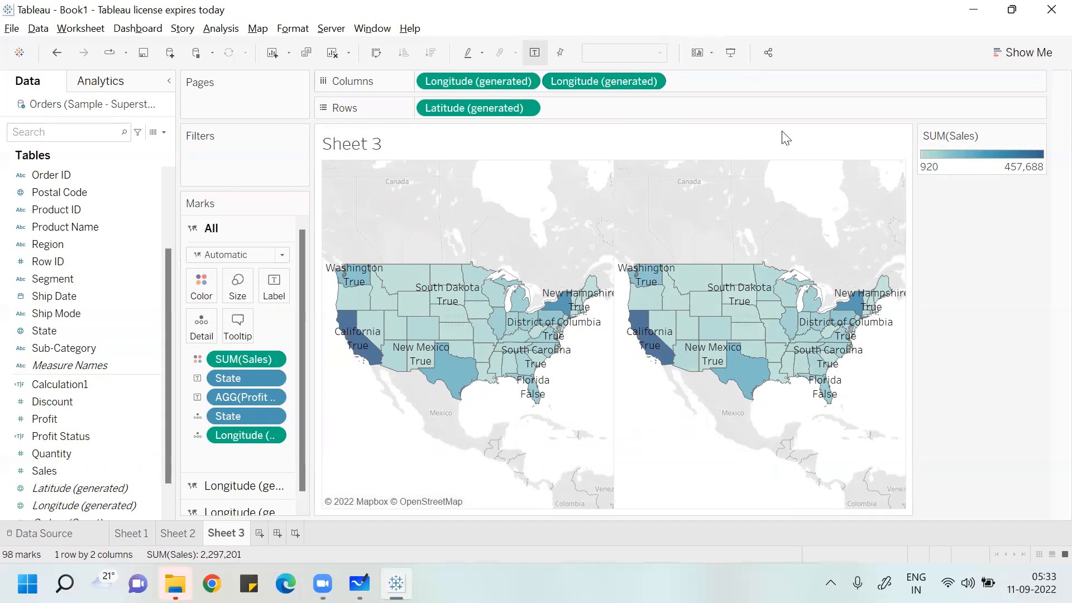
Step: Combine the two generated Longitude maps as a dual axis and widen the Marks card
click(732, 52)
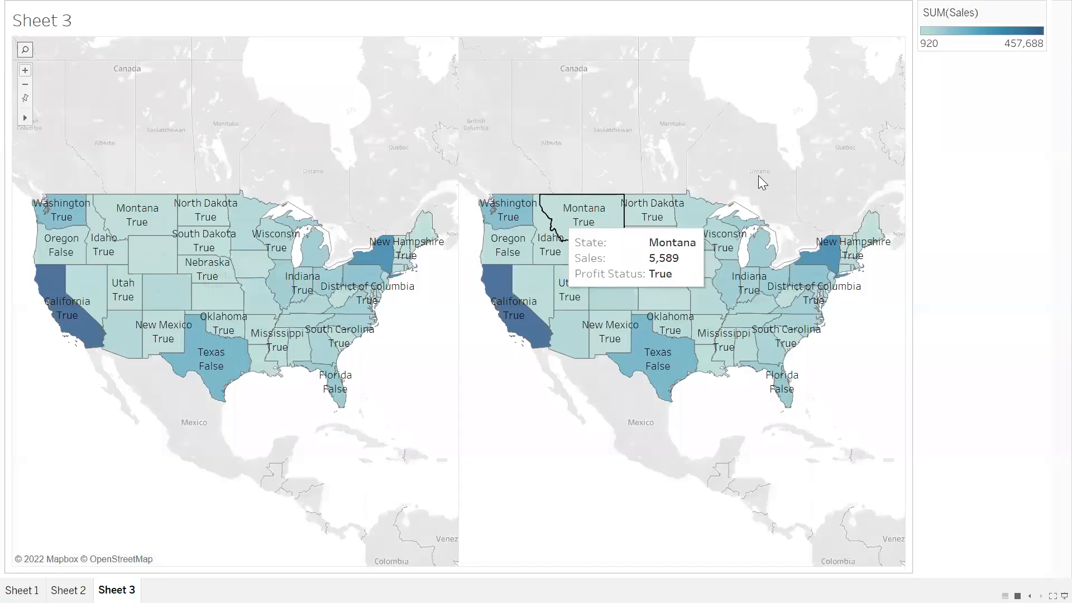
key(Escape)
click(653, 82)
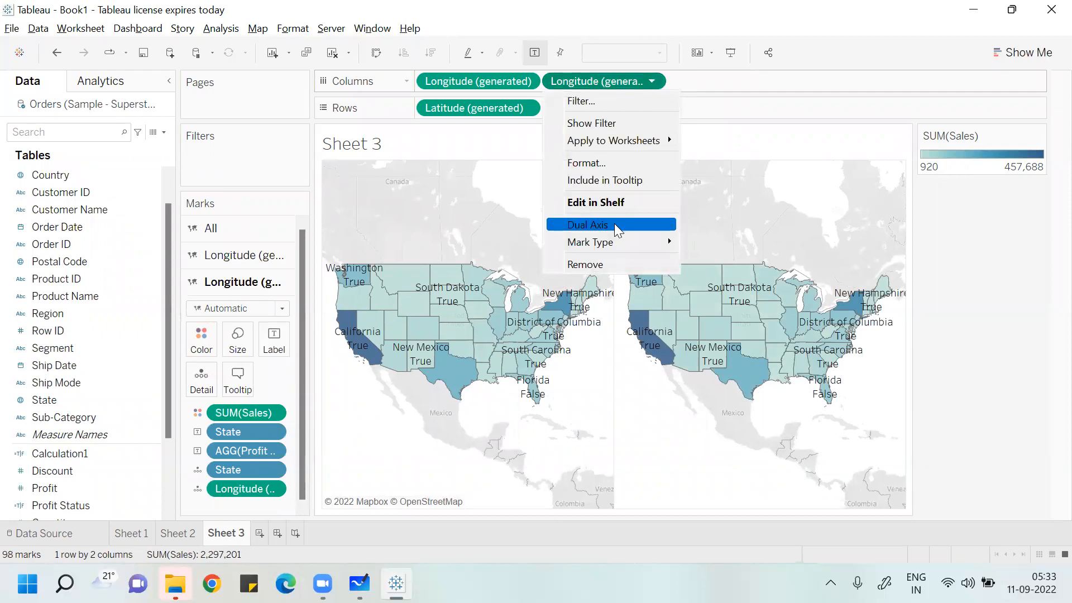
click(614, 224)
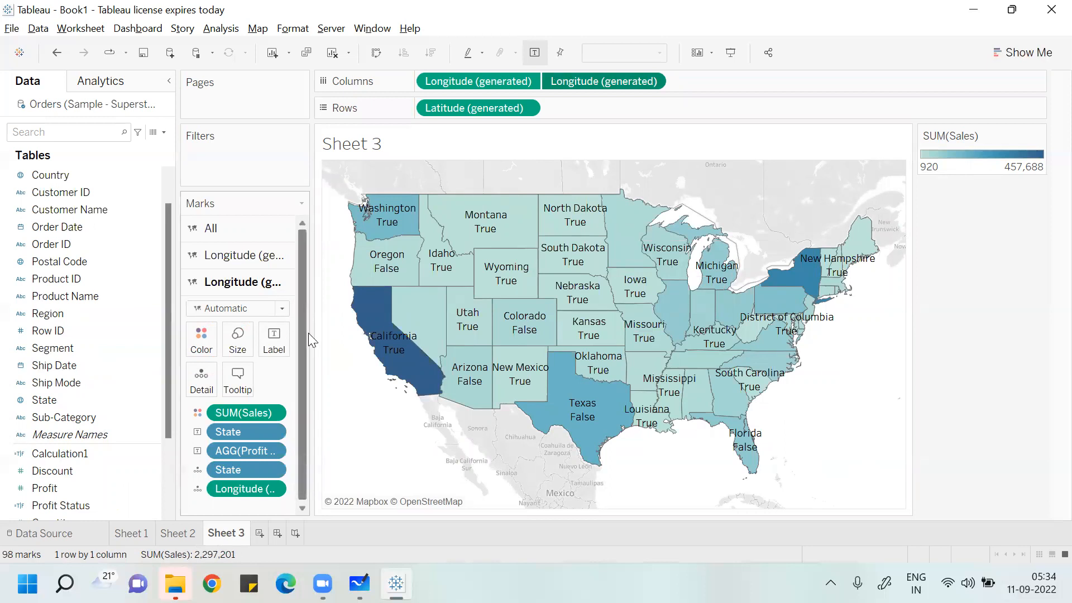
drag(313, 333, 412, 336)
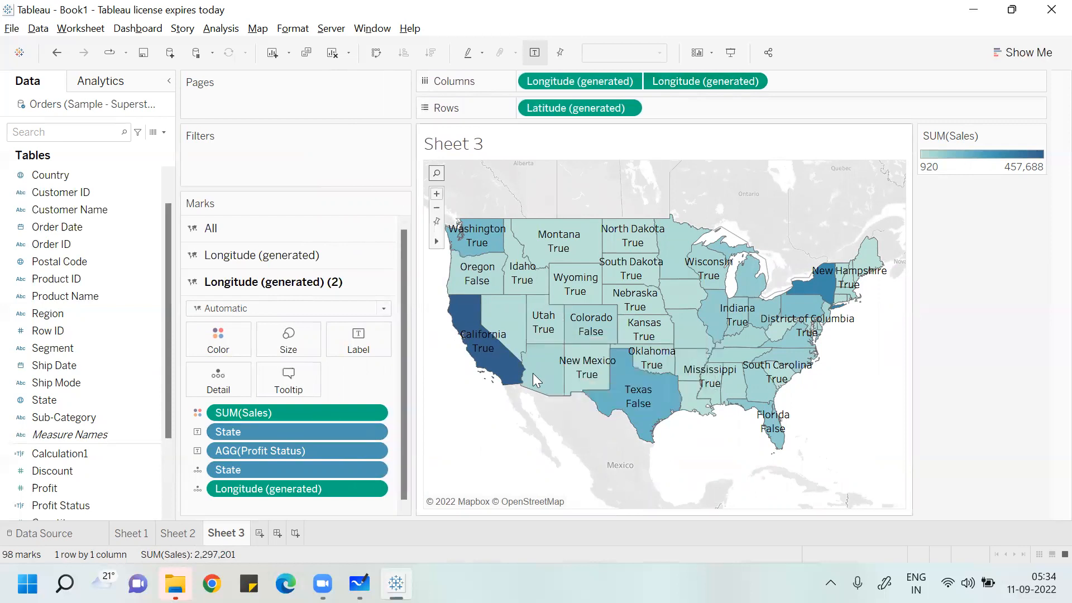
mouse_move(542, 254)
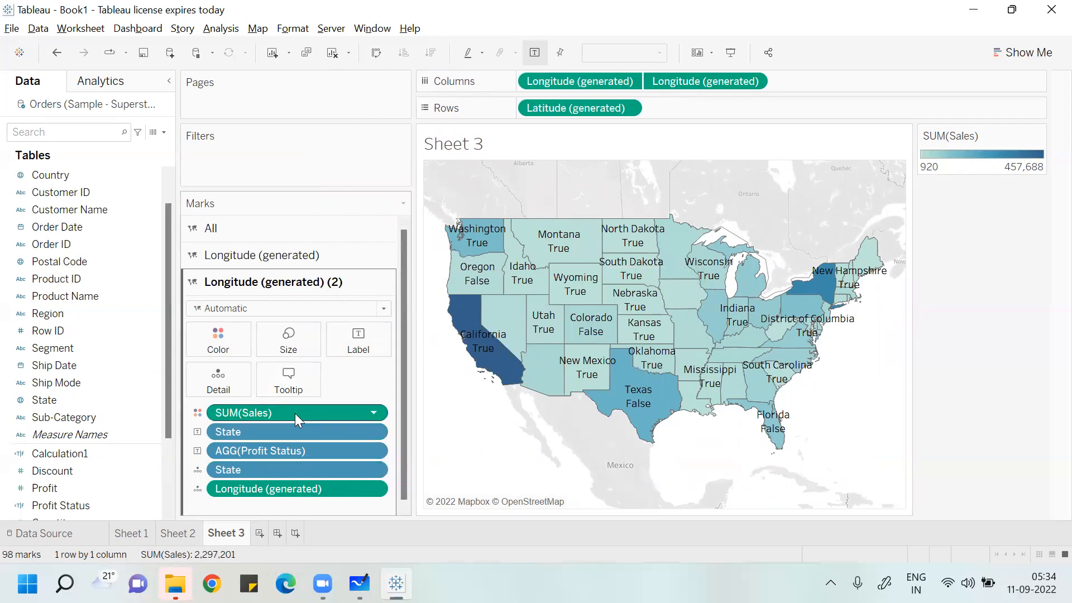
Step: Set the second longitude layer's mark type to Shape and assign Profit Status to its shapes
click(294, 311)
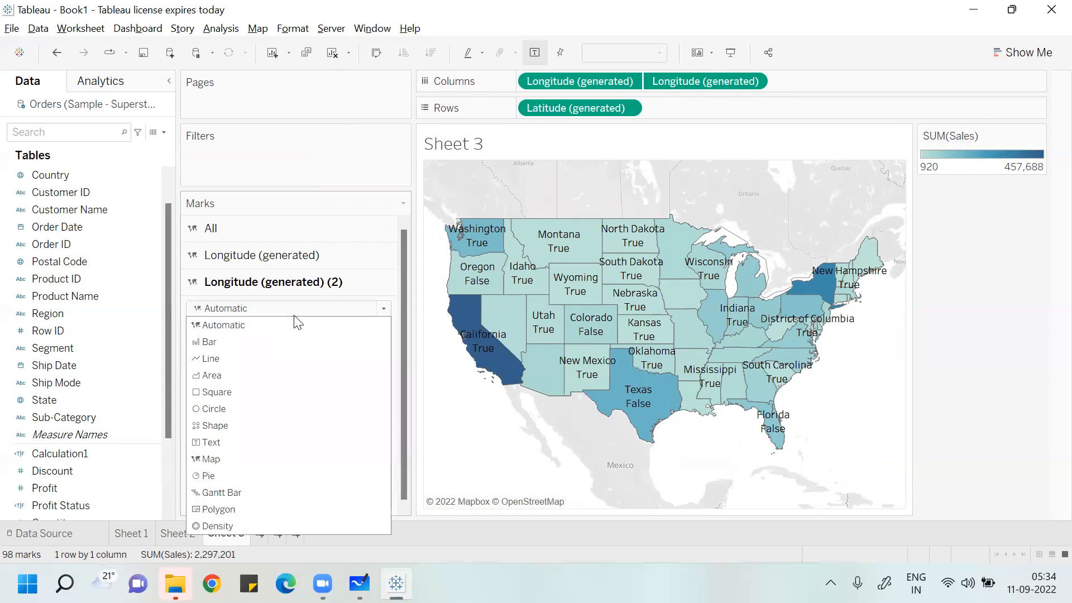
click(247, 426)
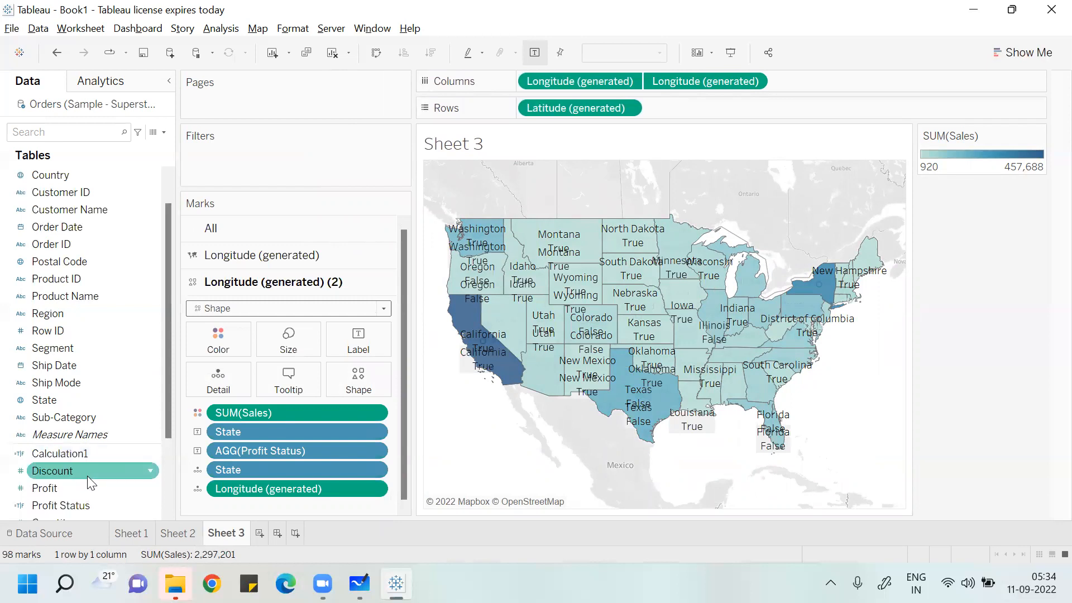
click(91, 504)
drag(91, 504, 367, 382)
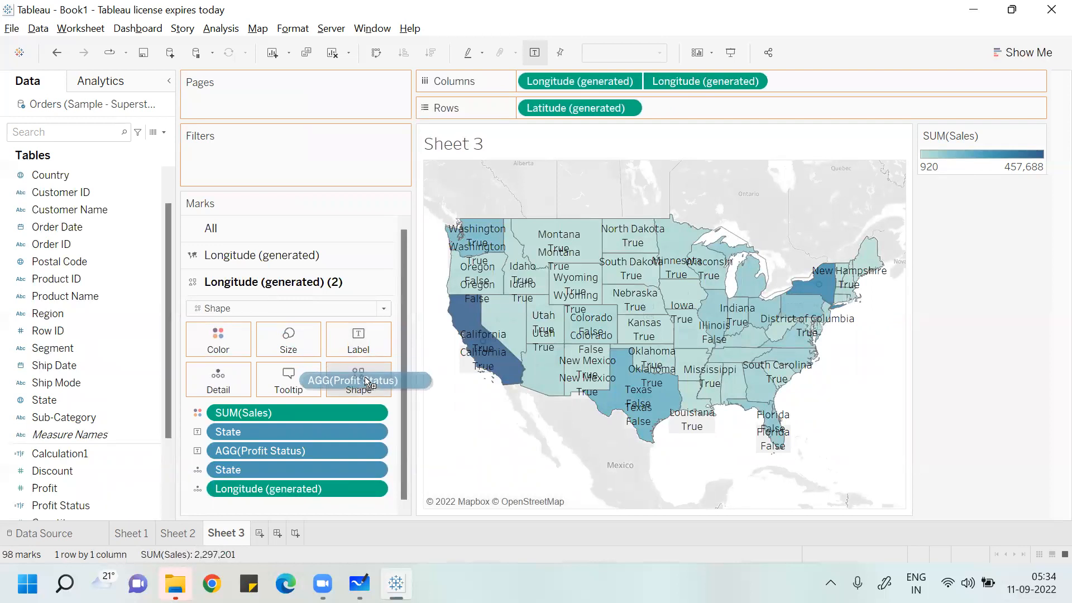
drag(367, 383, 364, 379)
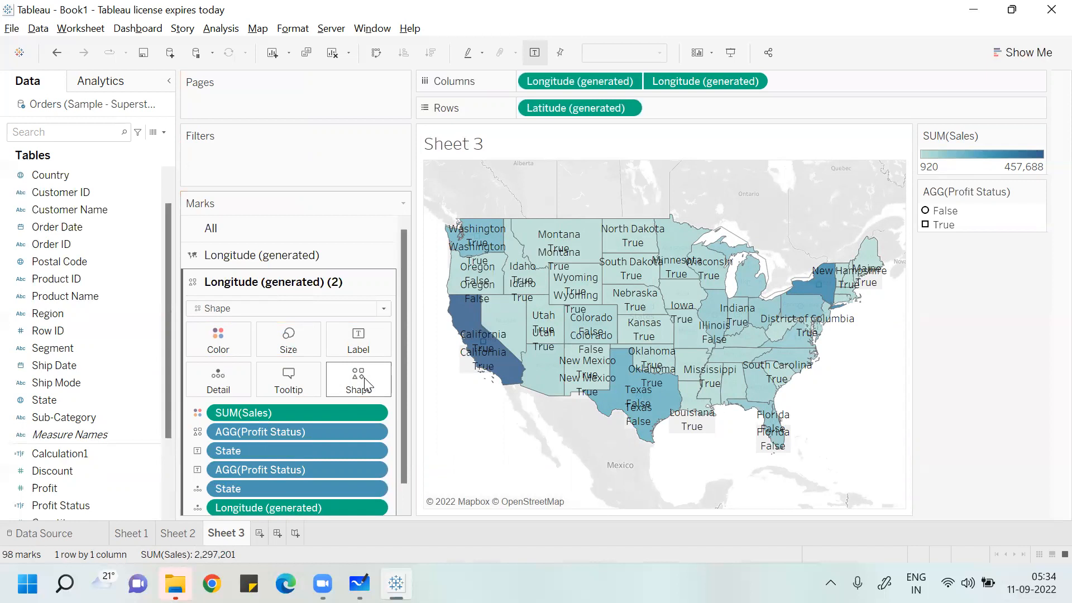
Step: Undo the shape assignment, the Shape mark type and the dual axis, and reapply the dual axis to the second Longitude
key(ctrl+z)
key(ctrl+z)
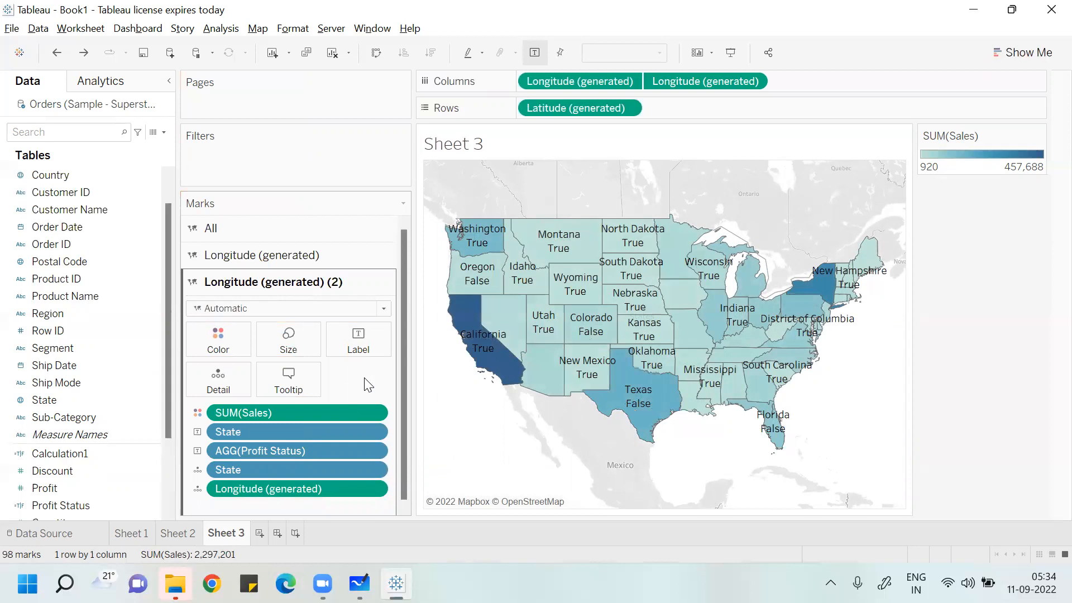
key(ctrl+z)
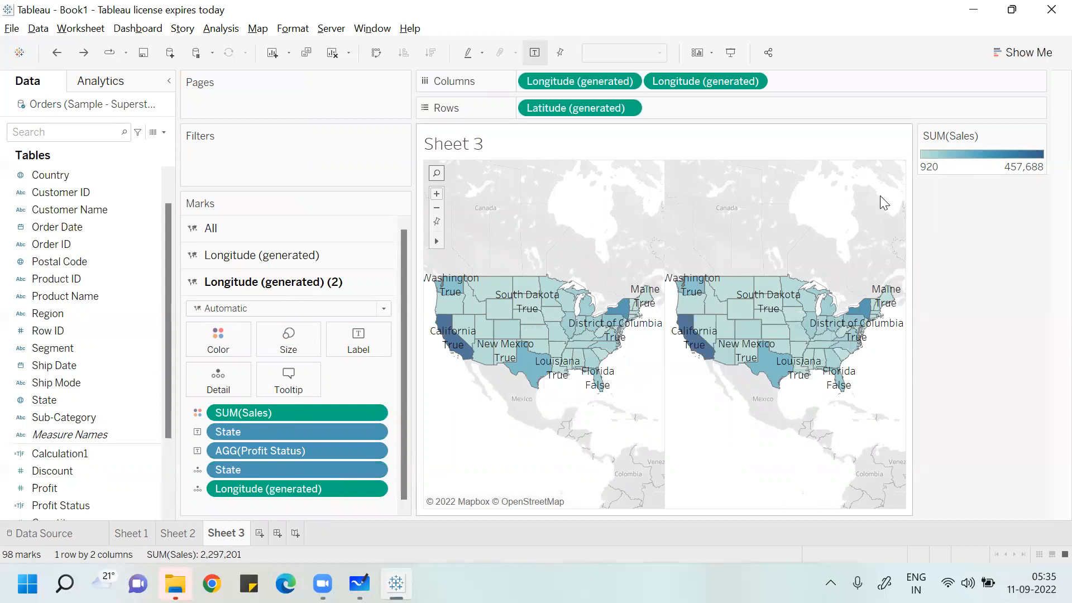
click(754, 80)
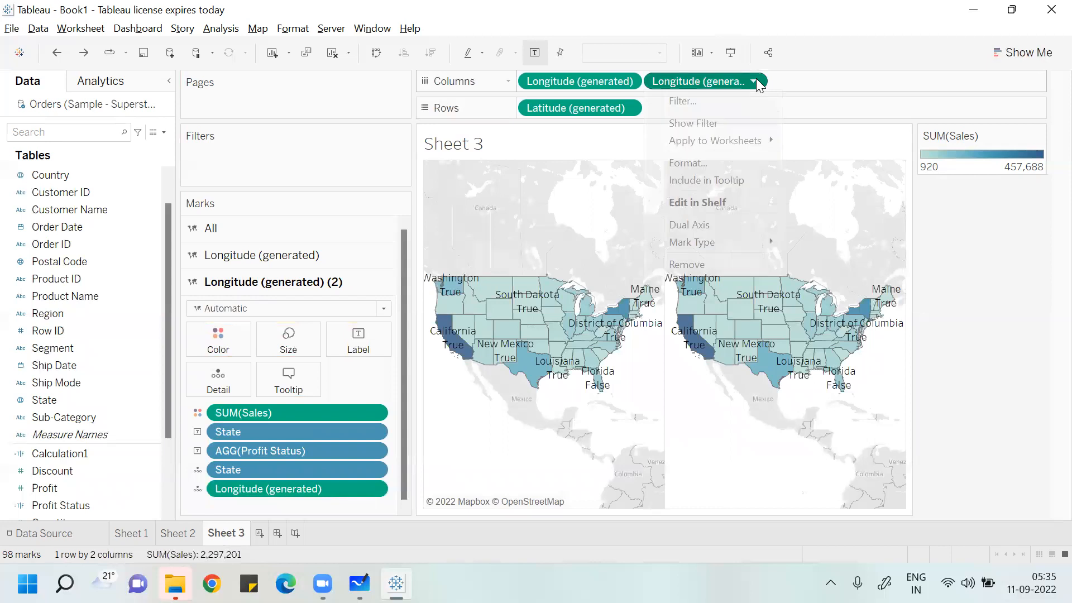
click(711, 225)
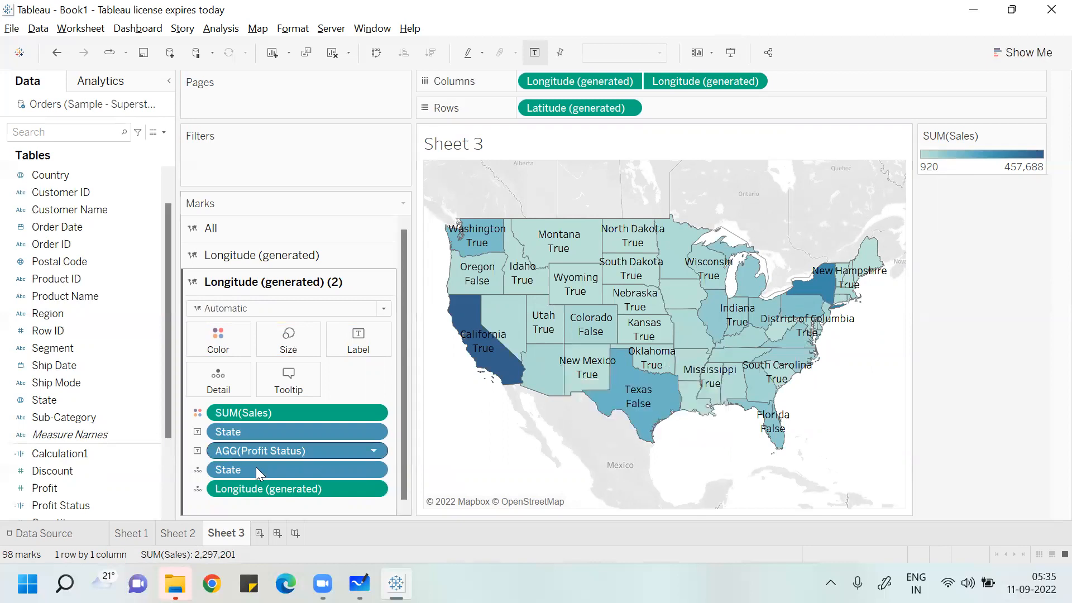
Step: Add Profit Status to the second longitude layer's Detail and use it to color that layer
drag(99, 503, 337, 404)
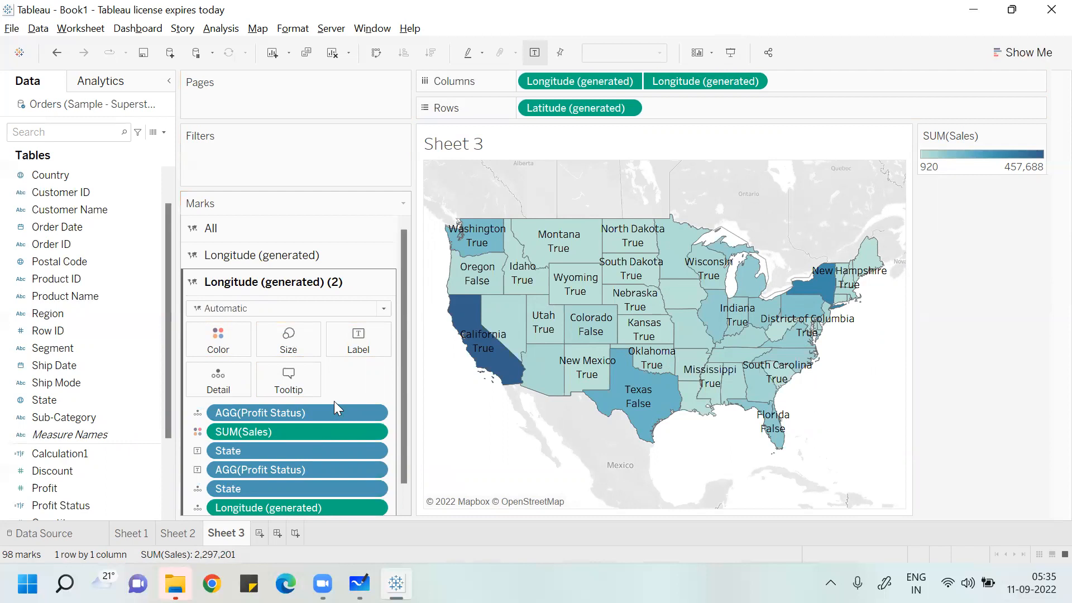
drag(406, 448, 404, 504)
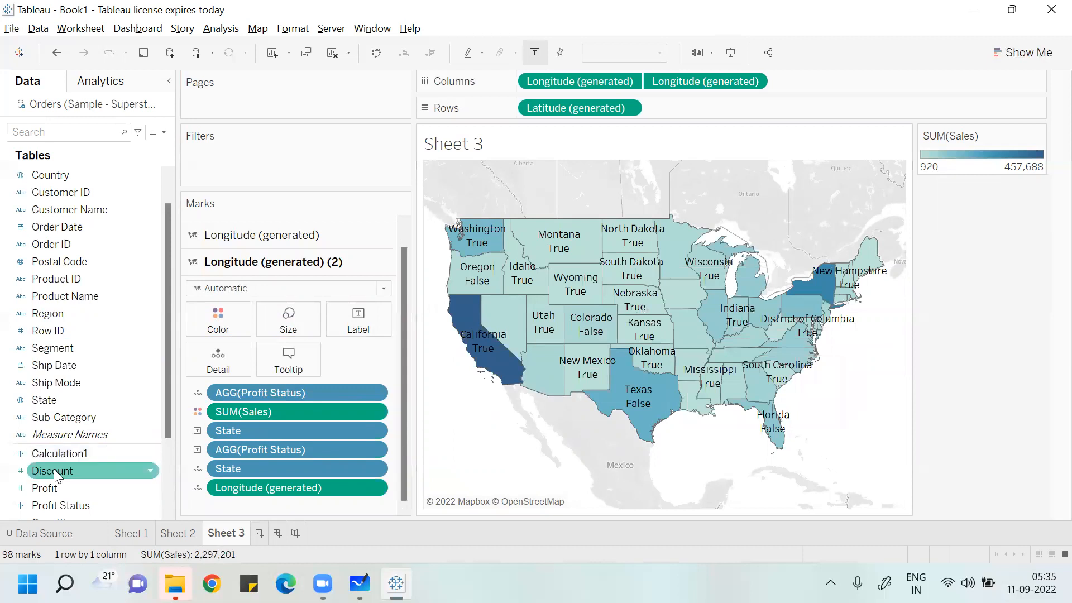
drag(61, 503, 215, 314)
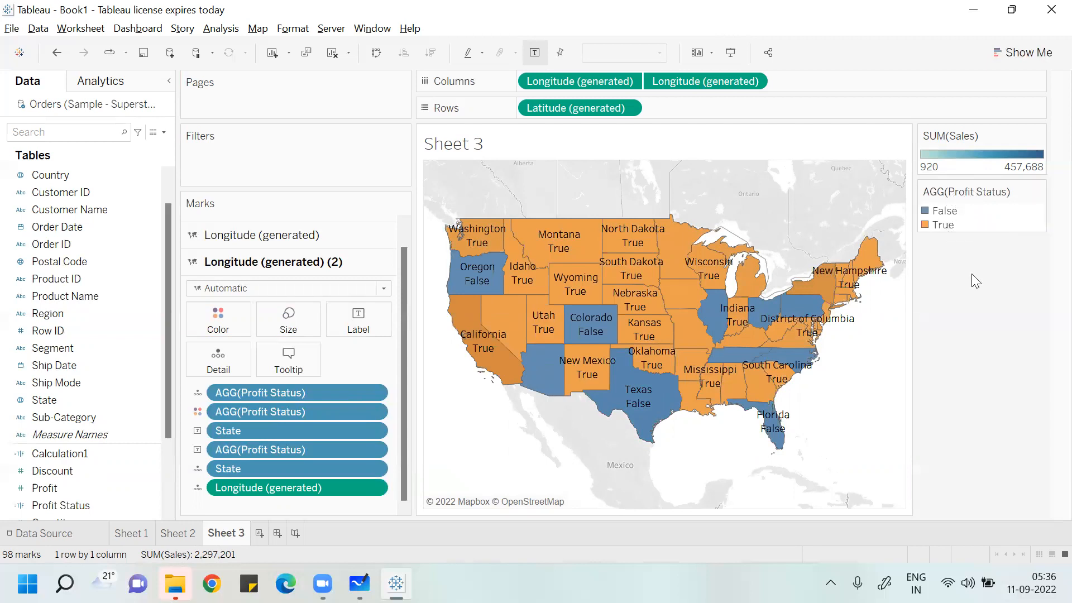
Step: Edit the Profit Status colors and assign orange to False
double_click(959, 226)
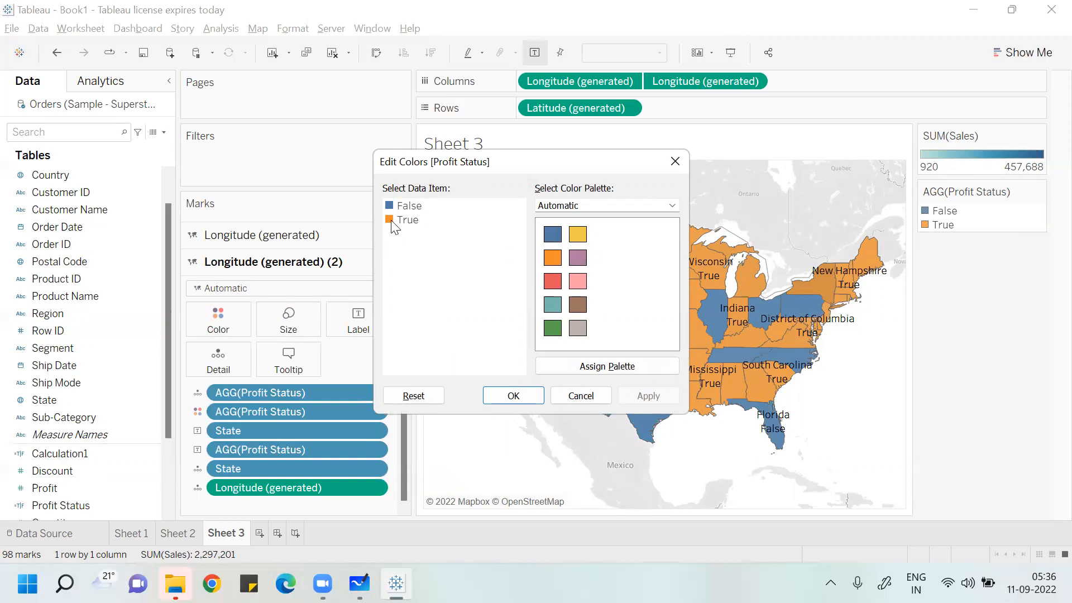
click(418, 206)
click(553, 237)
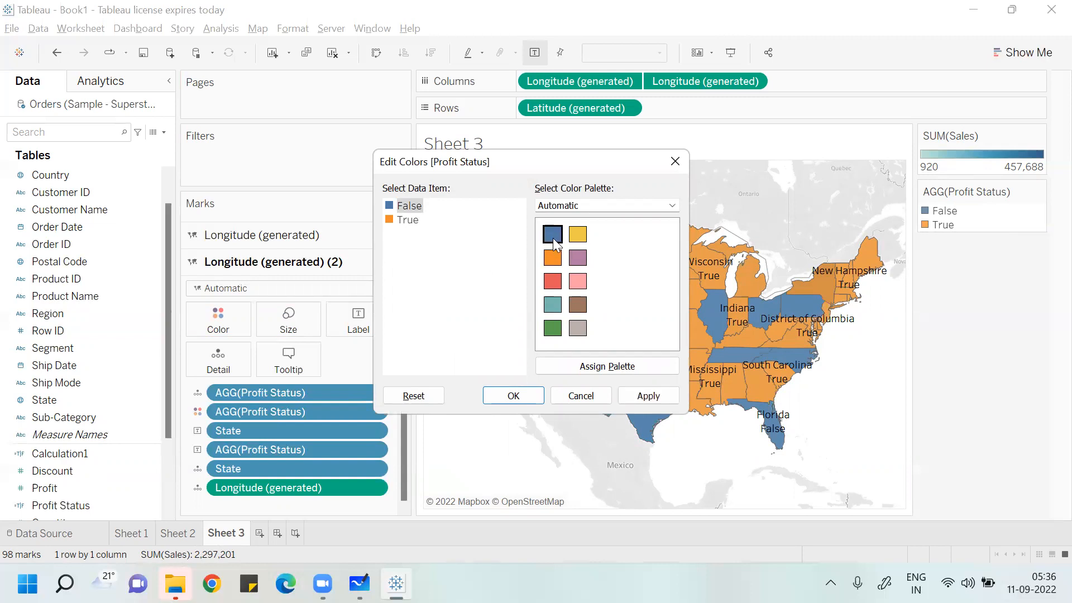
click(604, 370)
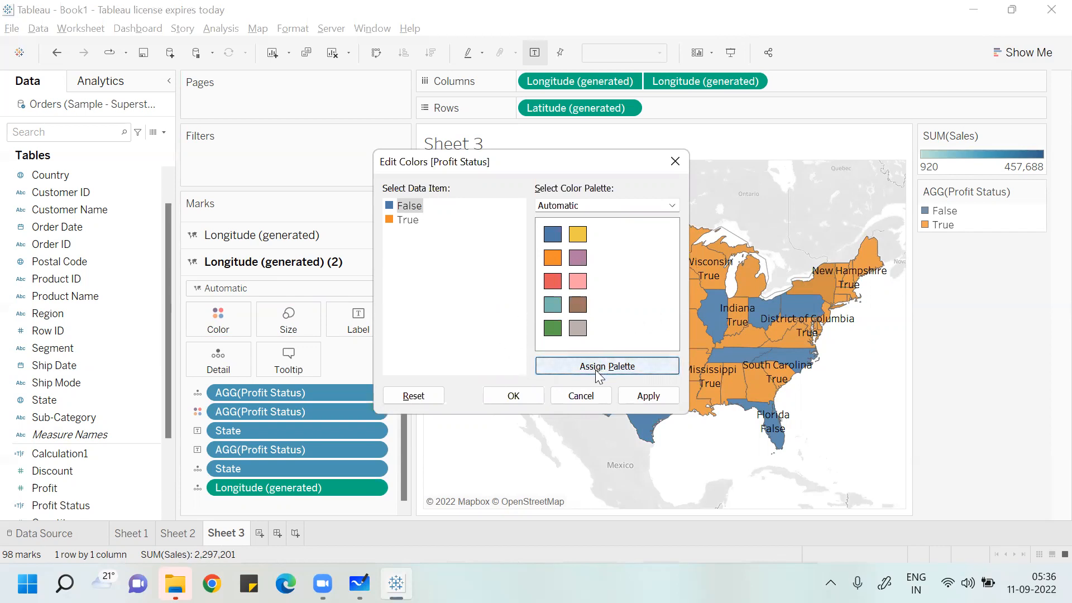
click(553, 252)
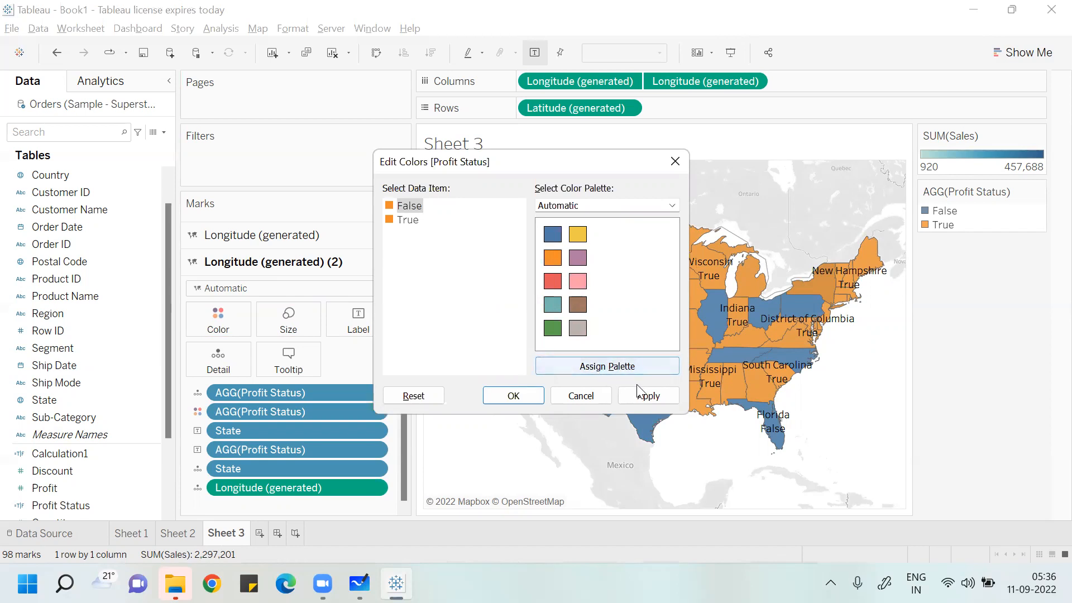
click(643, 396)
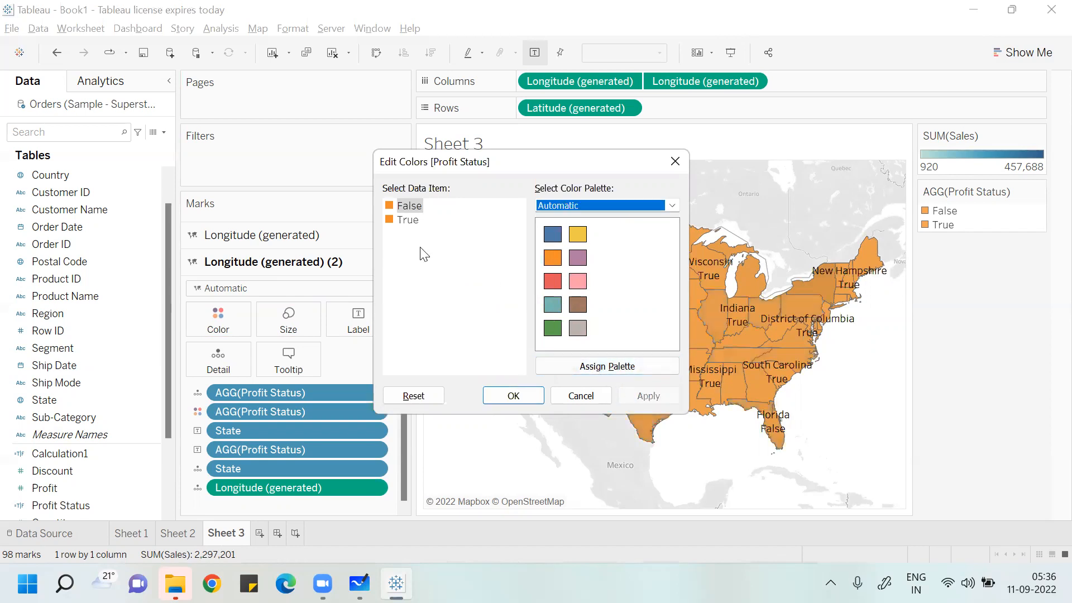
Step: Assign blue to the True value of Profit Status and accept the color changes
click(398, 222)
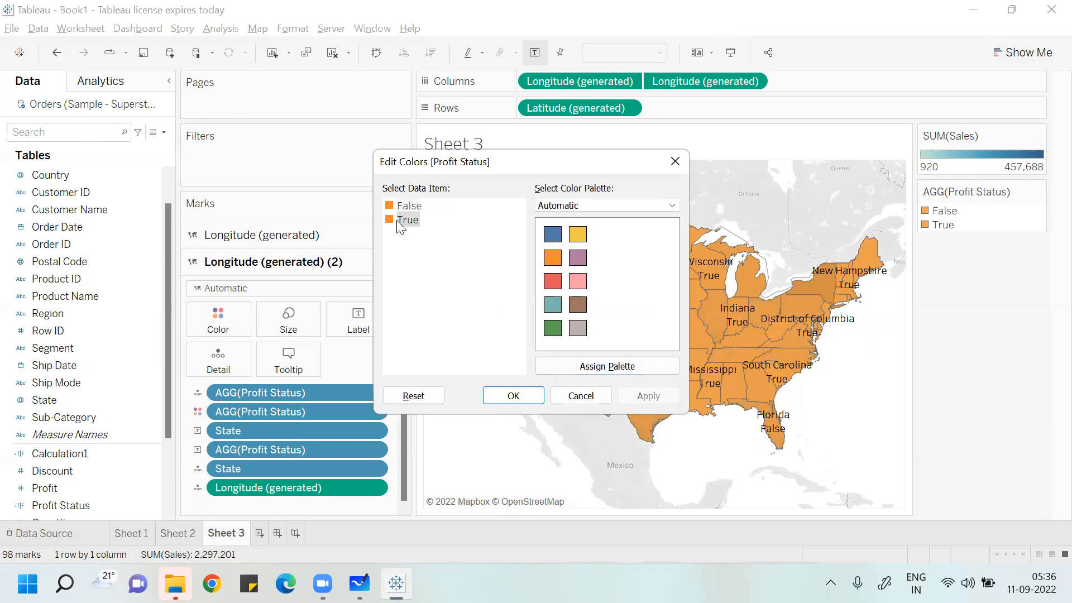
click(552, 234)
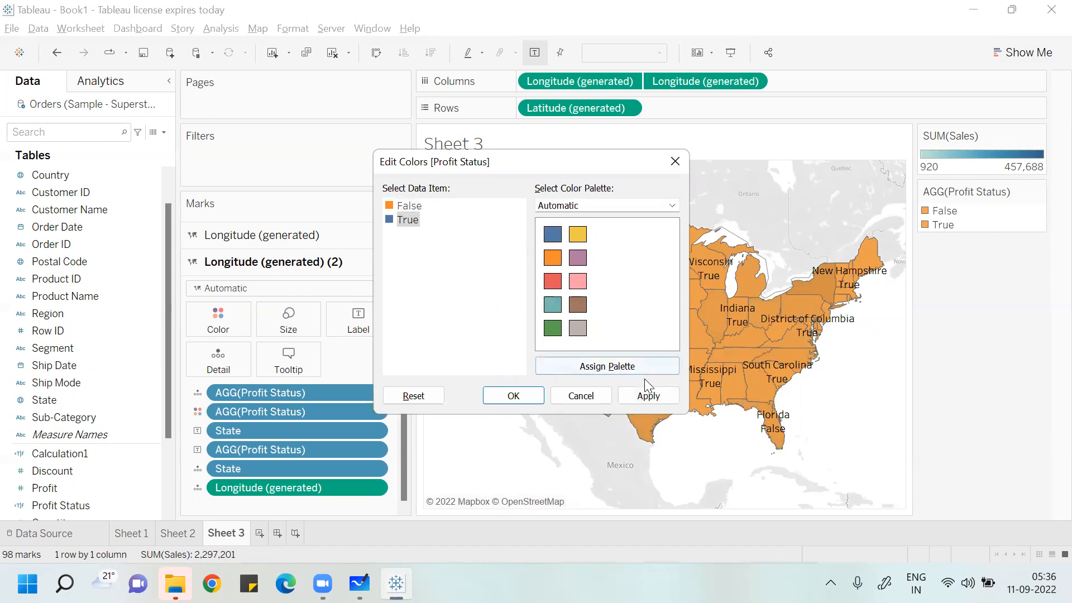
click(647, 395)
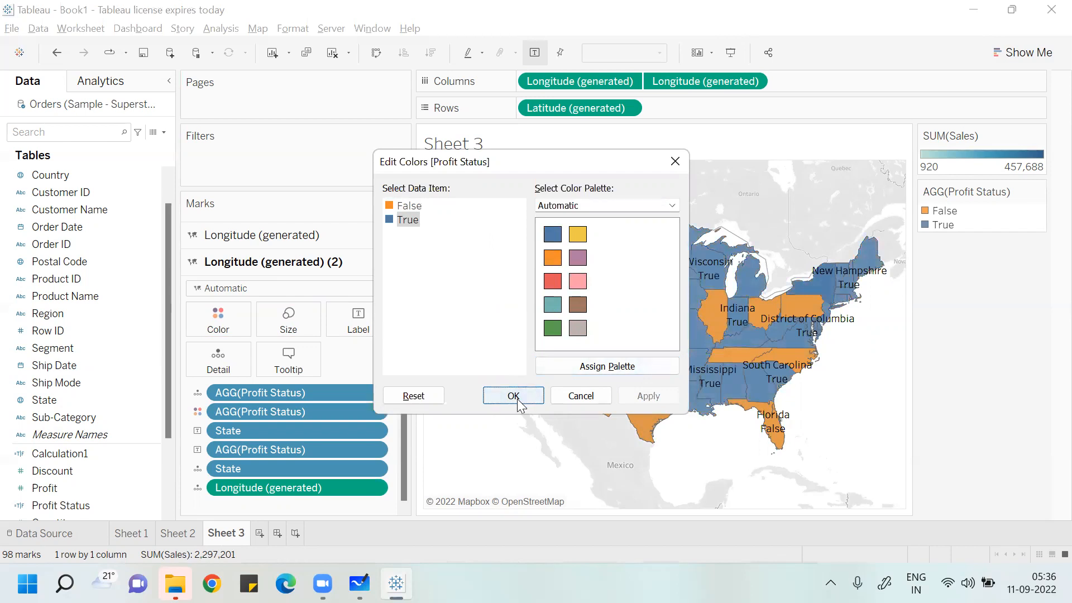
click(514, 398)
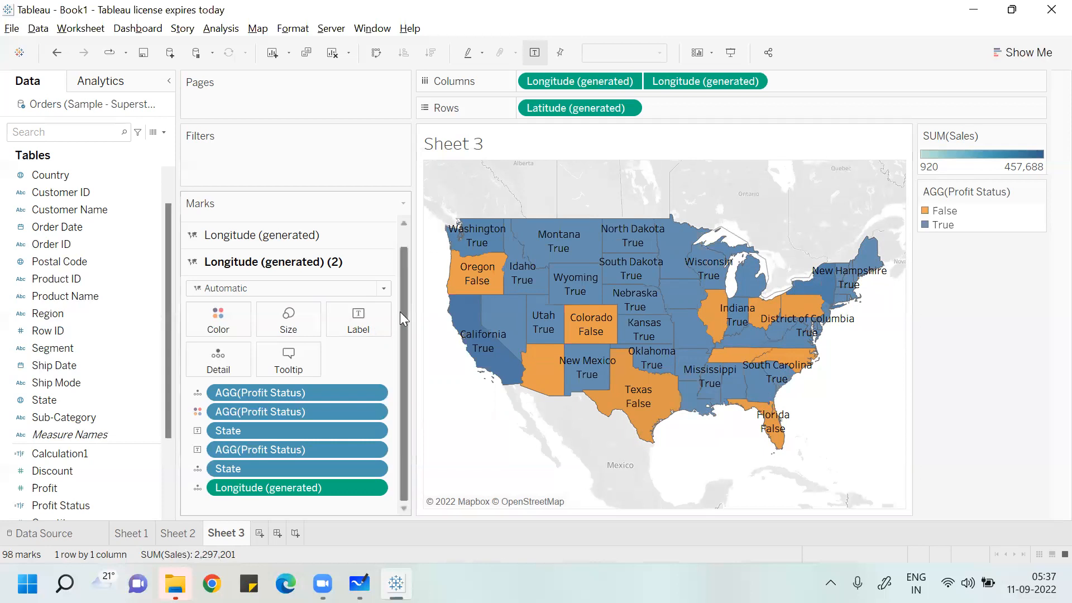
Step: Create a new worksheet listing State in rows with Profit as the text values
click(258, 534)
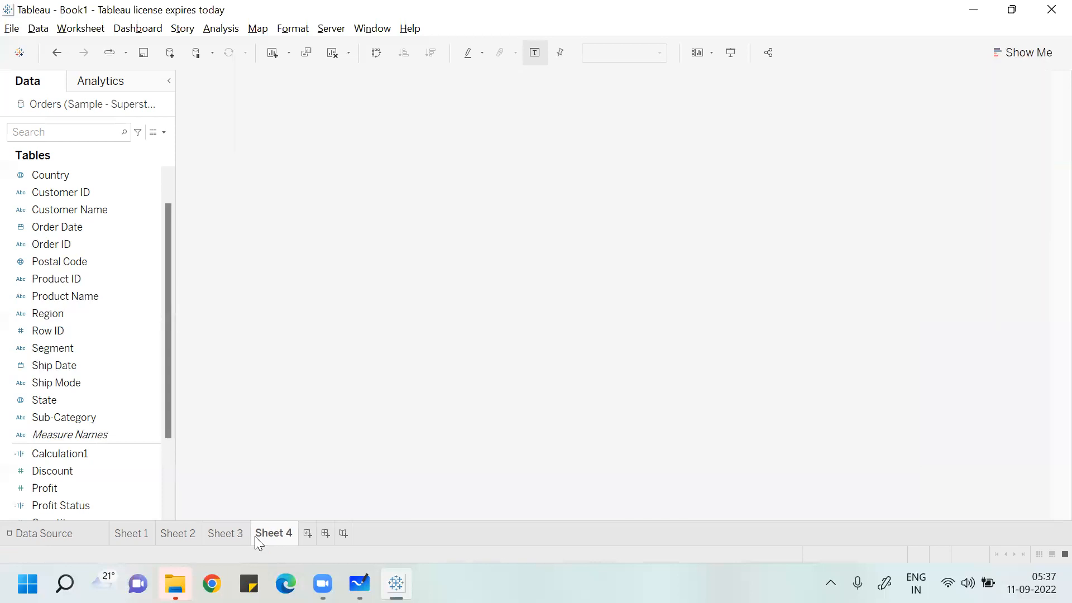
drag(93, 398, 495, 109)
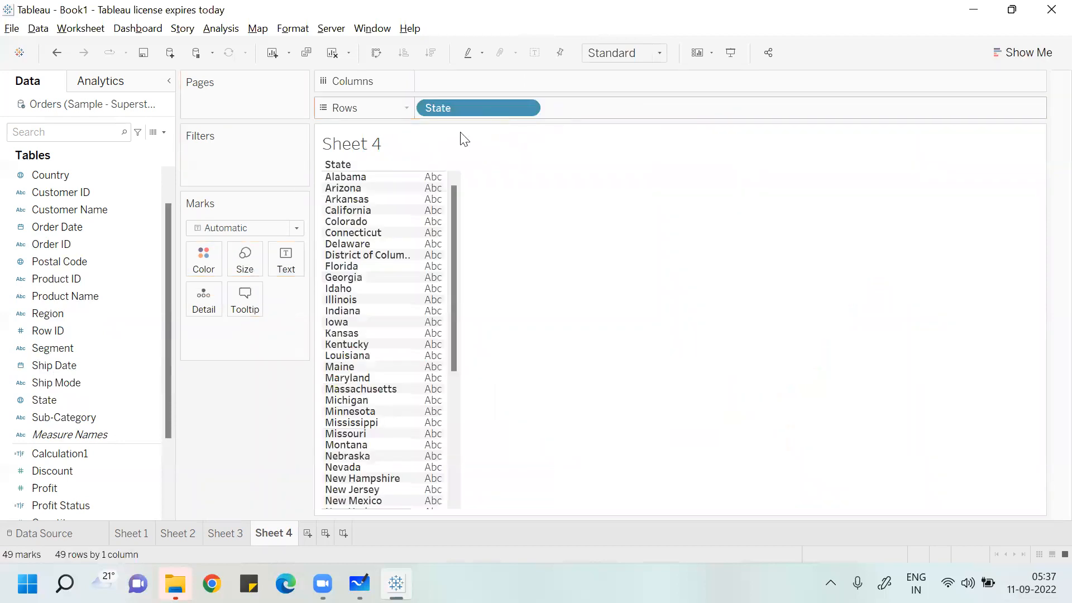
drag(73, 488, 440, 305)
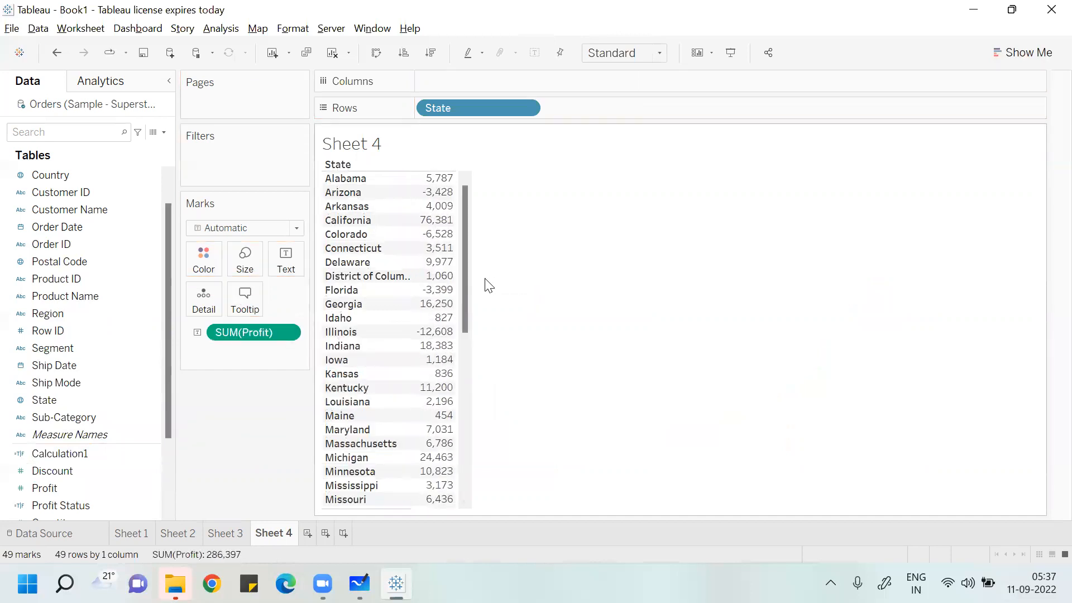
Step: Widen the value column of the State profit table and clear the Iowa row selection
click(404, 357)
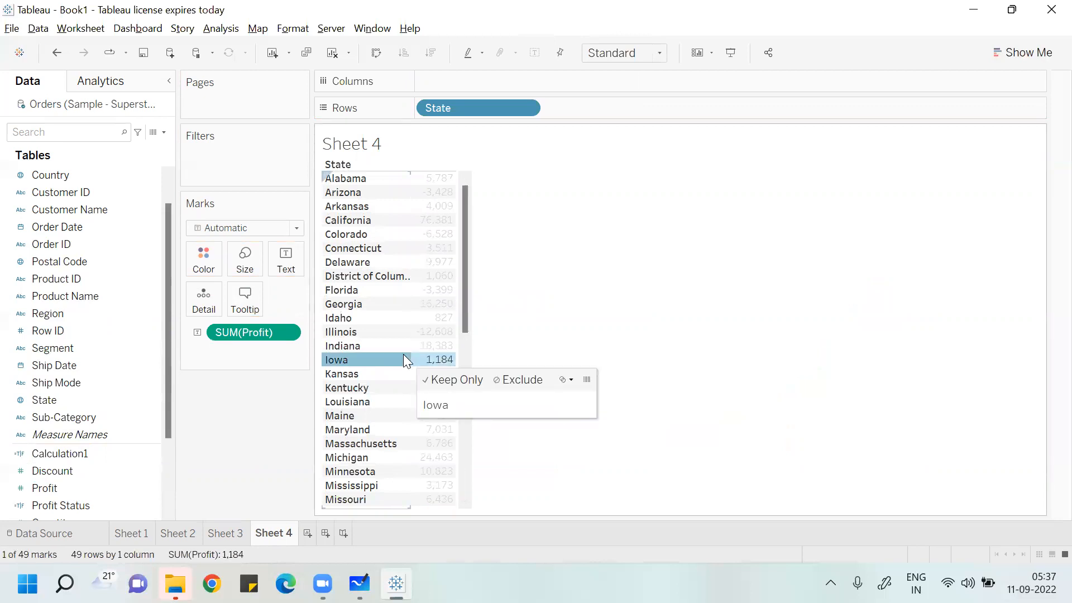
key(ctrl+Right)
key(ctrl+Right)
key(ctrl+Right)
key(ctrl+Right)
key(ctrl+Right)
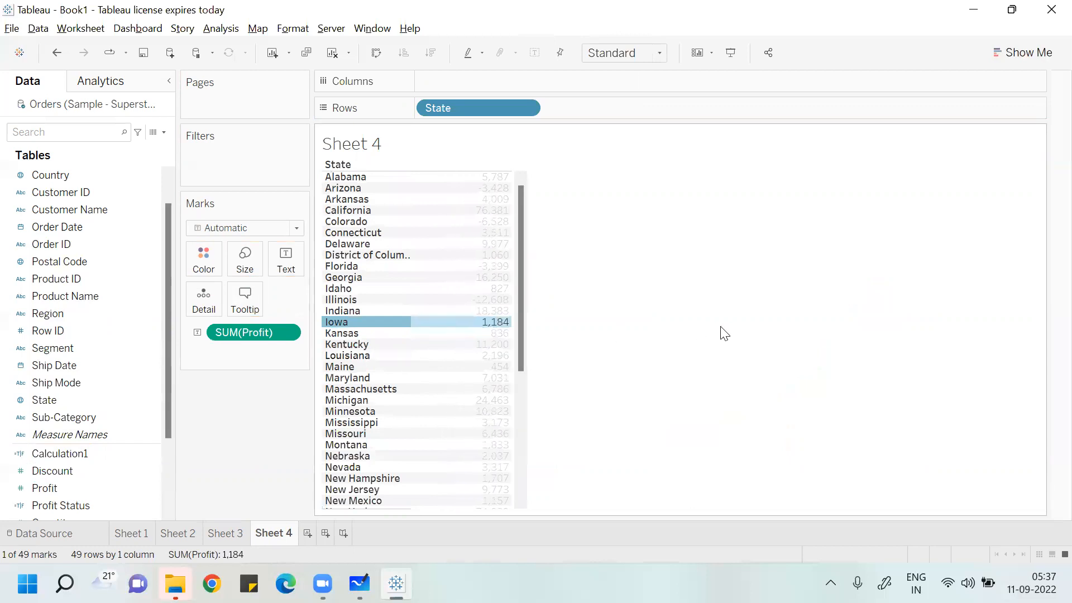
click(724, 334)
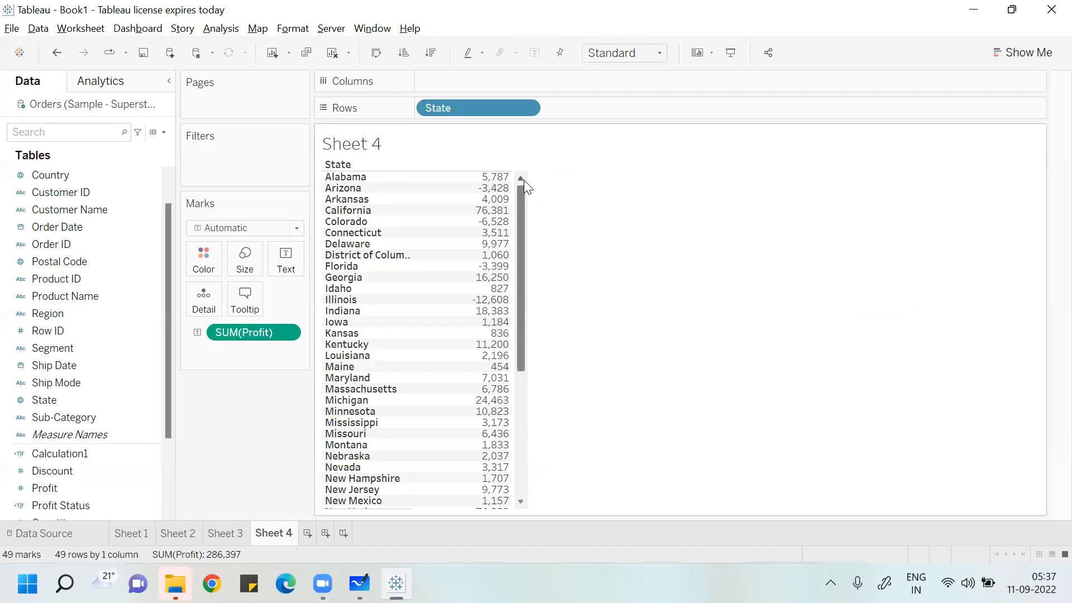
Step: Inspect the profit values of individual states such as Connecticut and the rows from District of Columbia to Idaho, and clear the selection
mouse_move(435, 217)
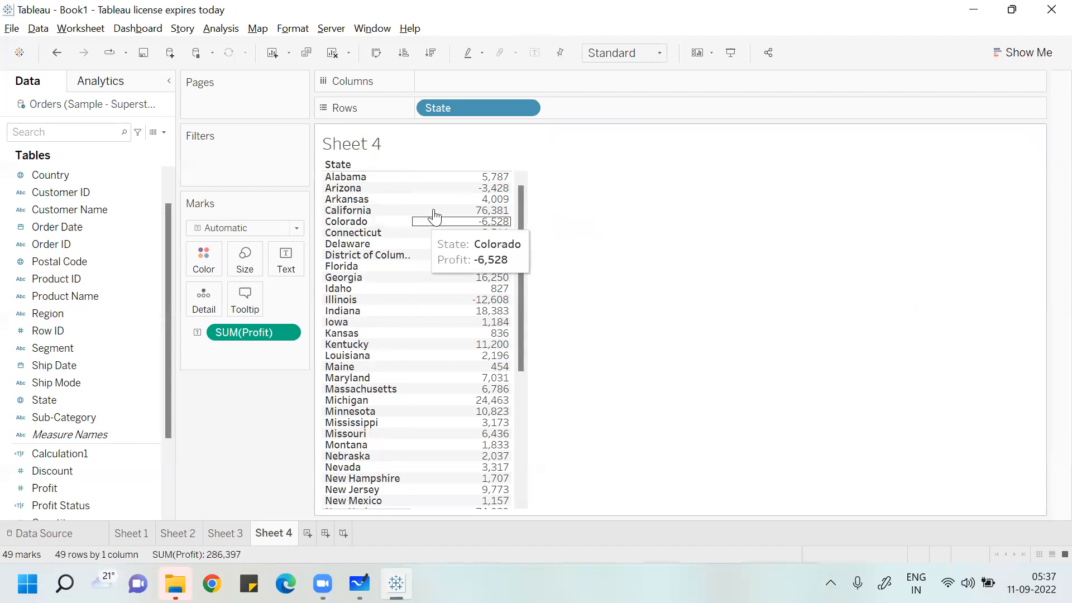
click(485, 233)
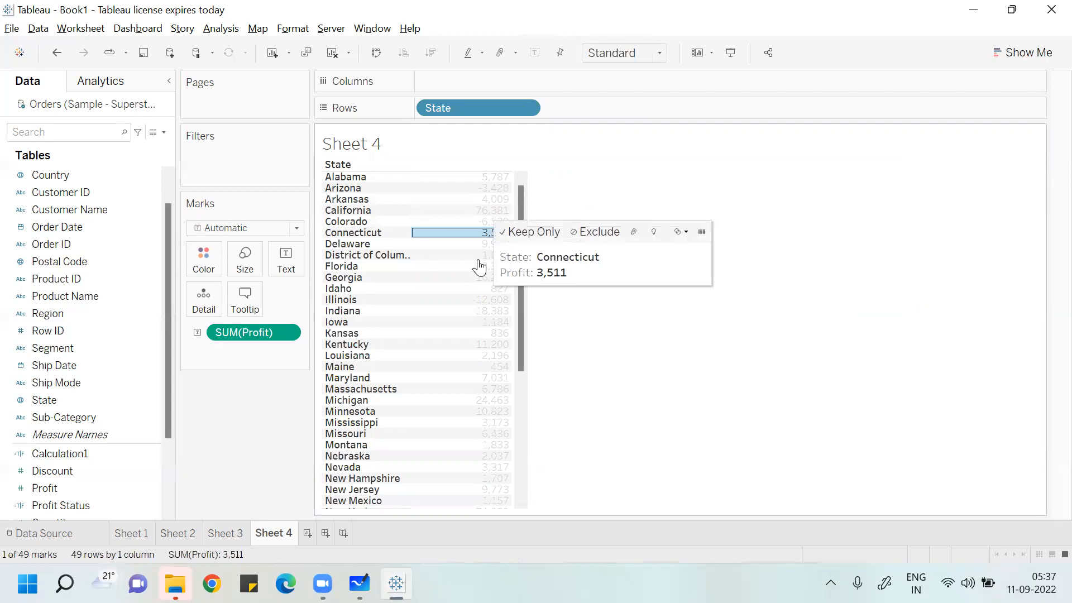
click(479, 259)
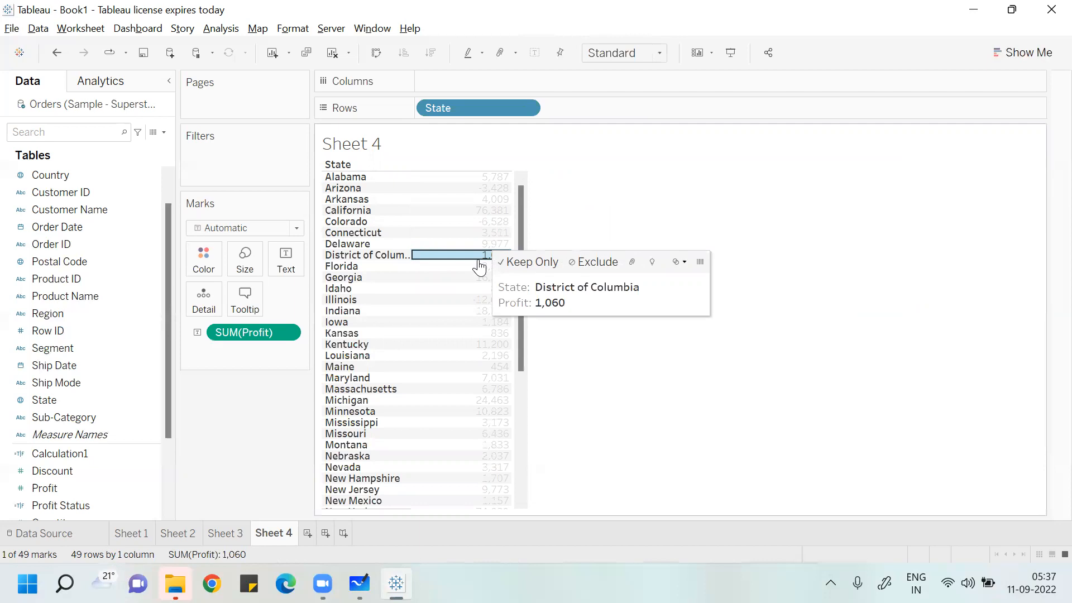
drag(479, 262, 564, 295)
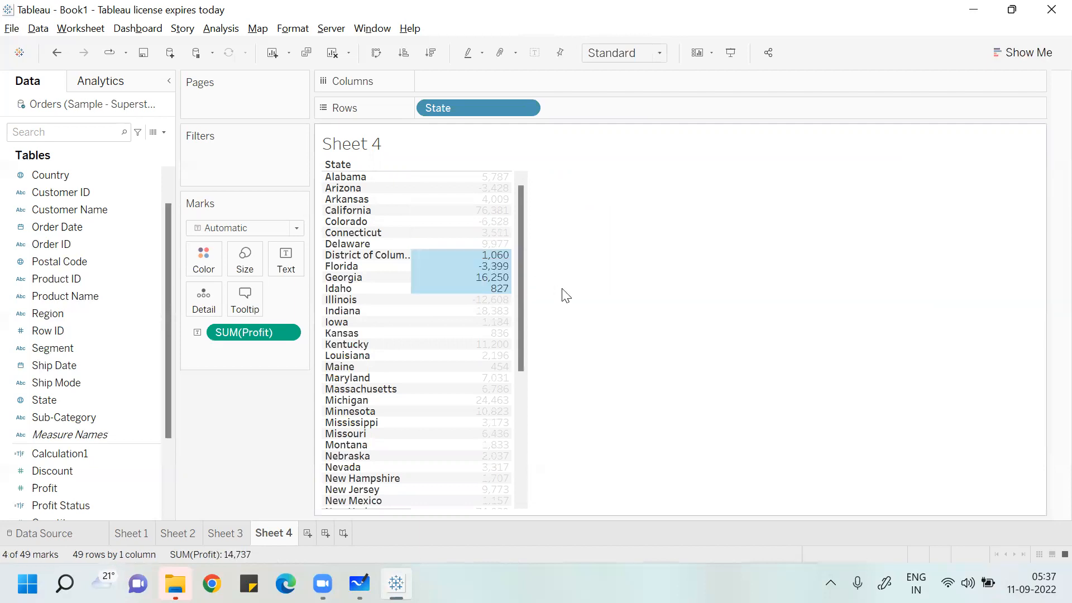
click(660, 315)
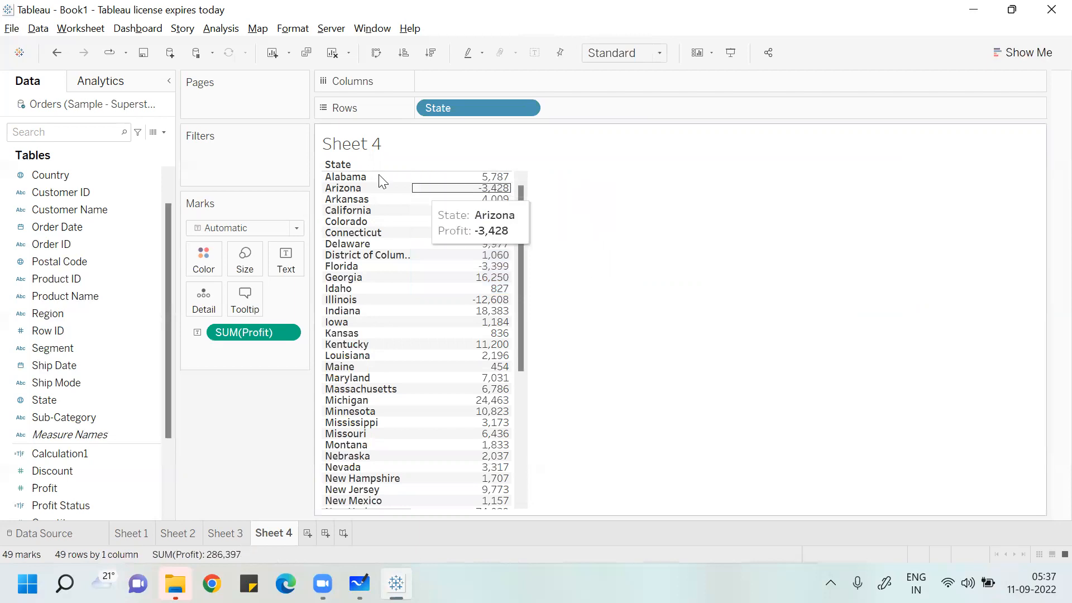
Step: Sort the states by Profit in descending order and review the loss-making states at the end of the table
click(431, 53)
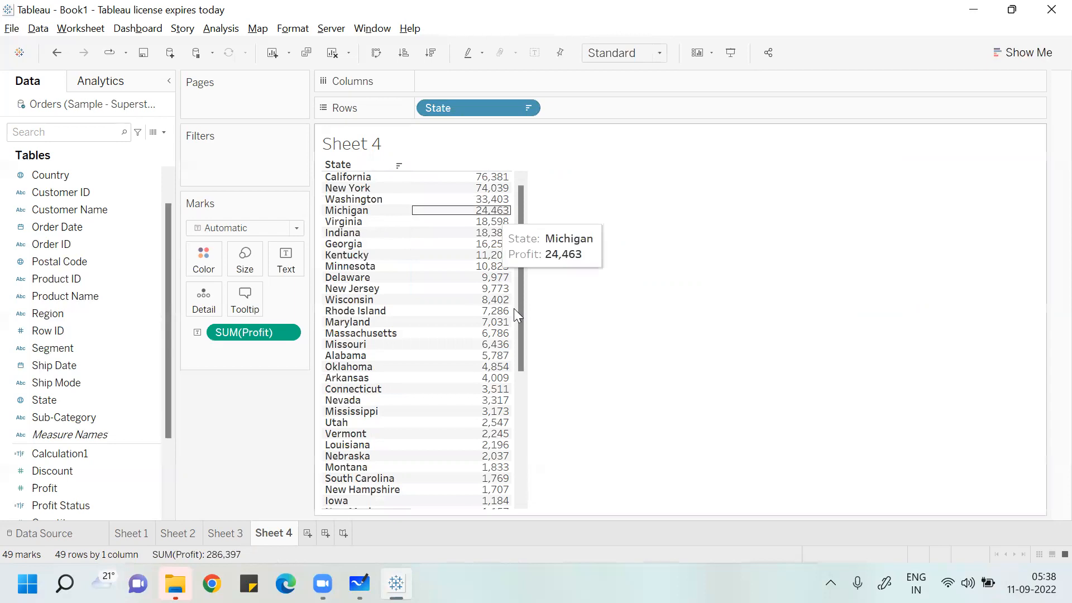
drag(521, 323, 523, 486)
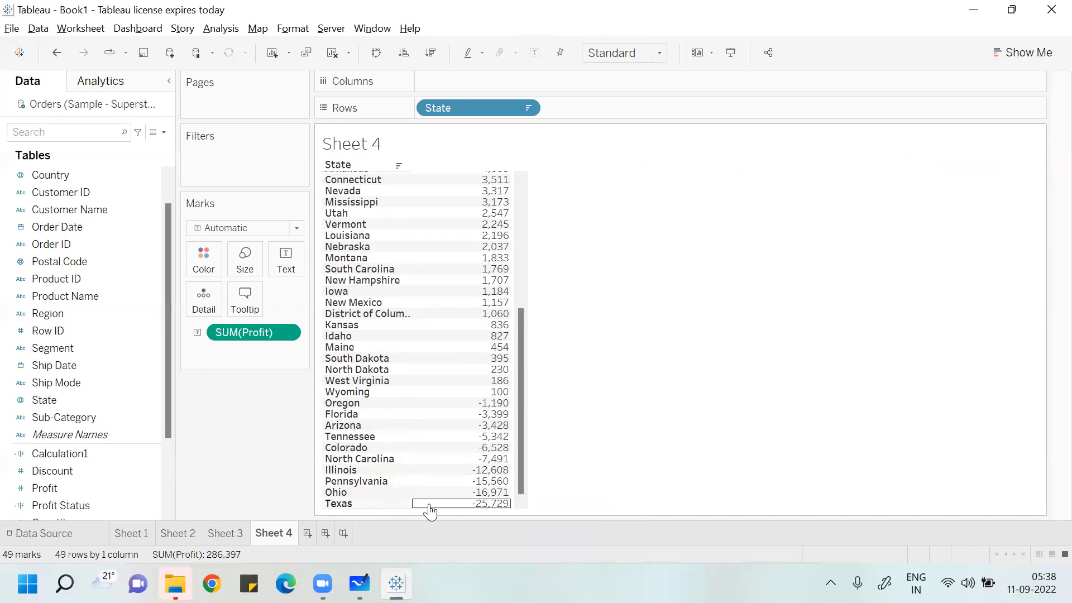
mouse_move(479, 510)
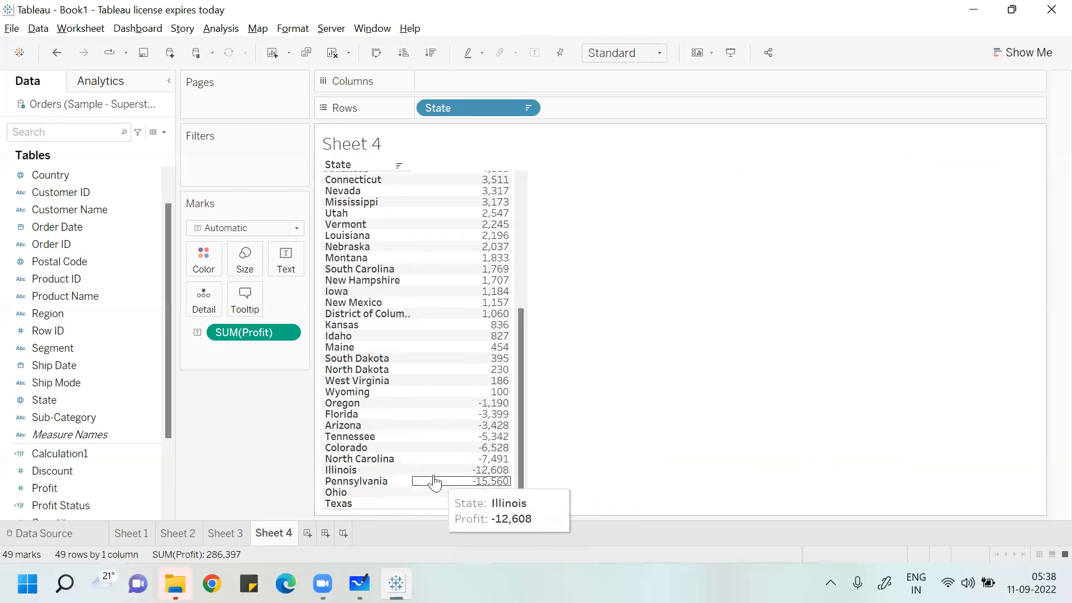
Step: Return to the Sheet 3 map and compare the Profit Status of individual states with the profit table
click(224, 533)
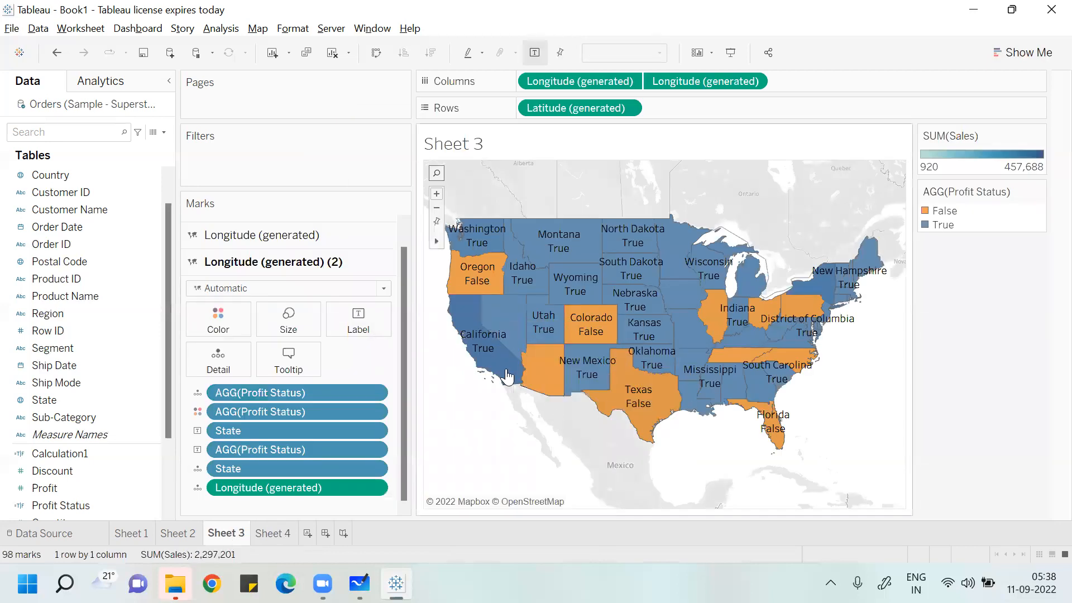
mouse_move(613, 368)
mouse_move(633, 413)
mouse_move(777, 340)
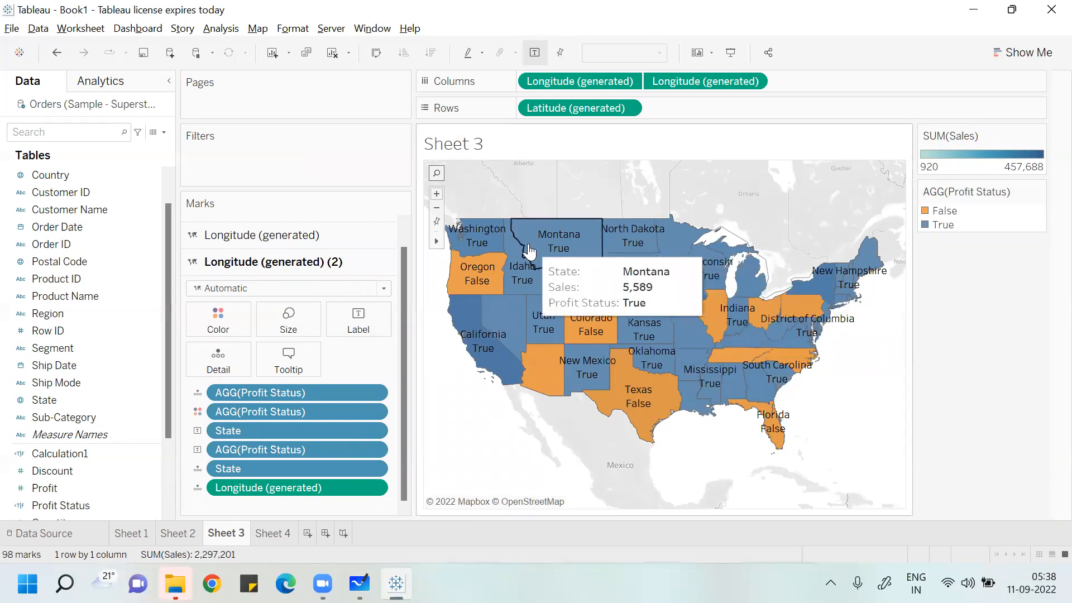
double_click(948, 212)
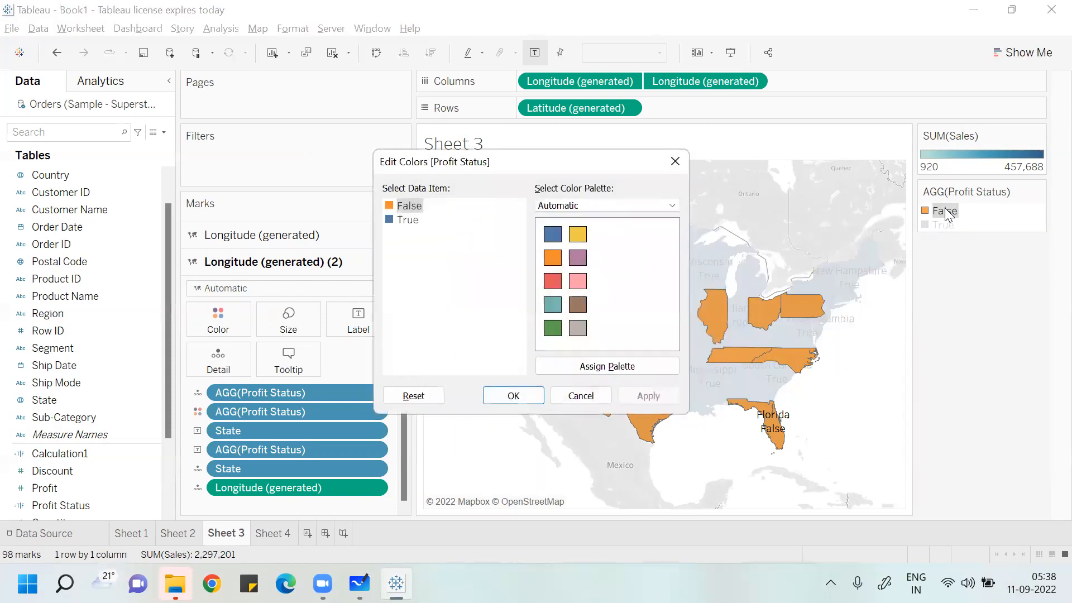
click(676, 162)
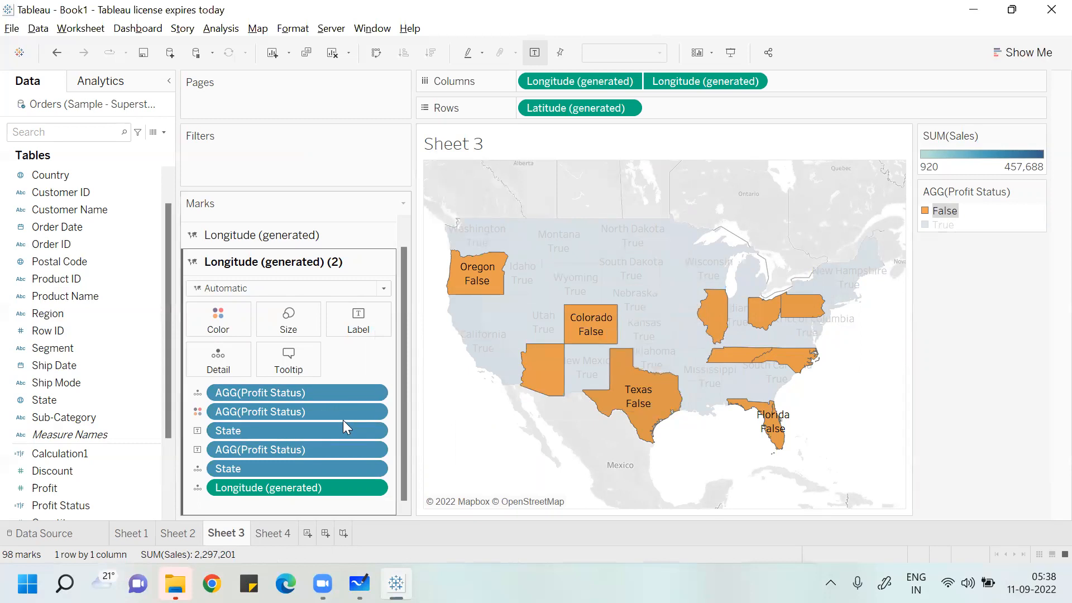
click(281, 396)
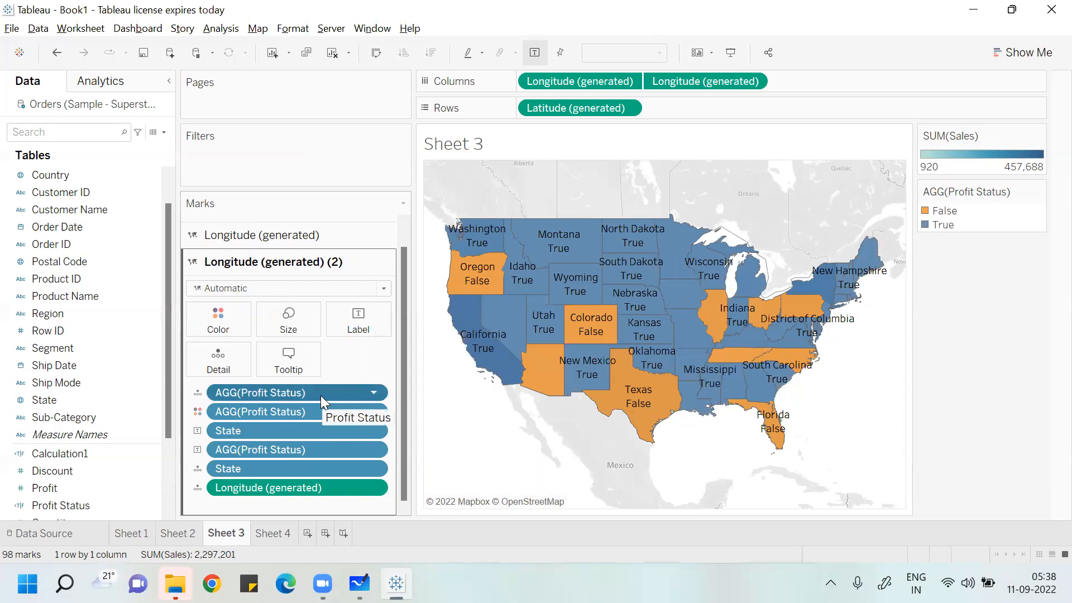
click(318, 440)
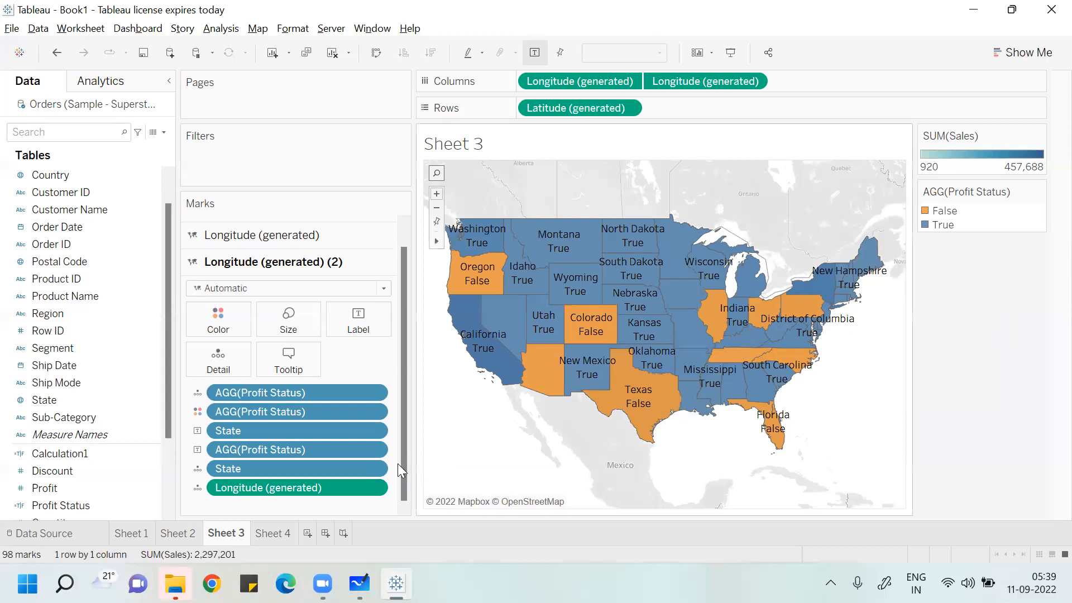
Step: Switch to Microsoft Whiteboard and handwrite a circled, underlined "Thank-you" in red below the Session - 31 heading
click(360, 583)
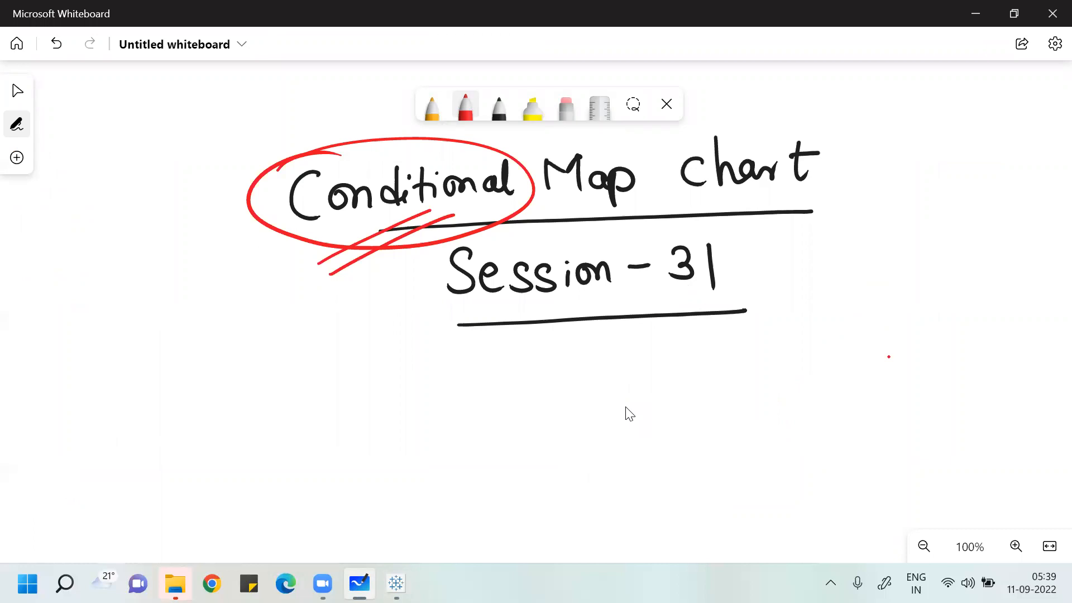
mouse_move(667, 377)
mouse_down()
mouse_move(667, 458)
mouse_move(750, 404)
mouse_move(795, 414)
mouse_up()
mouse_move(804, 378)
mouse_down()
mouse_move(800, 420)
mouse_move(823, 413)
mouse_up()
drag(833, 412, 956, 412)
mouse_move(862, 459)
mouse_down()
mouse_move(1002, 365)
mouse_move(837, 476)
mouse_move(933, 451)
mouse_up()
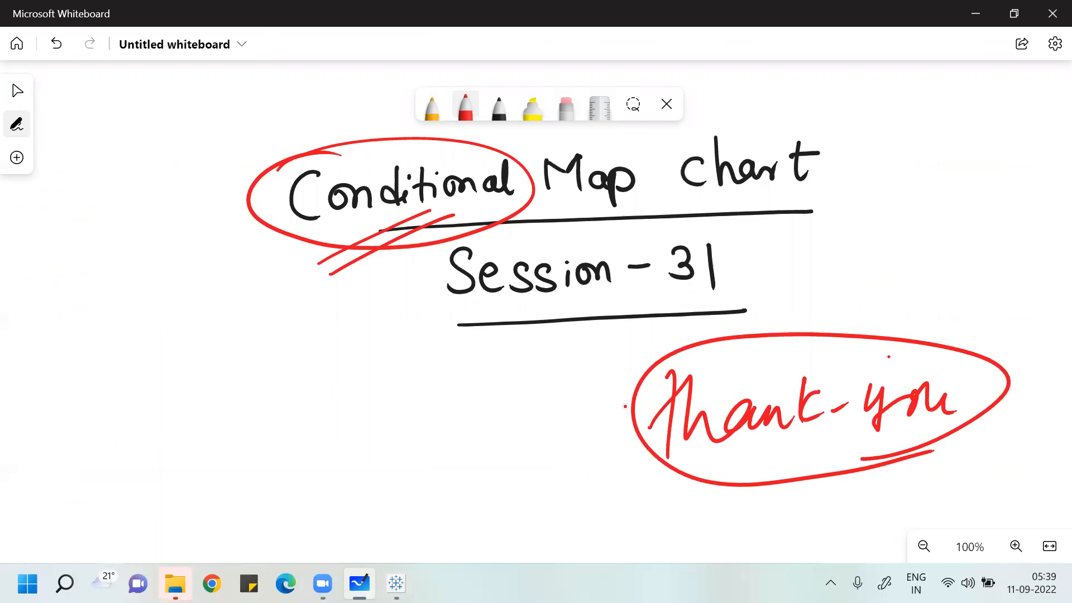